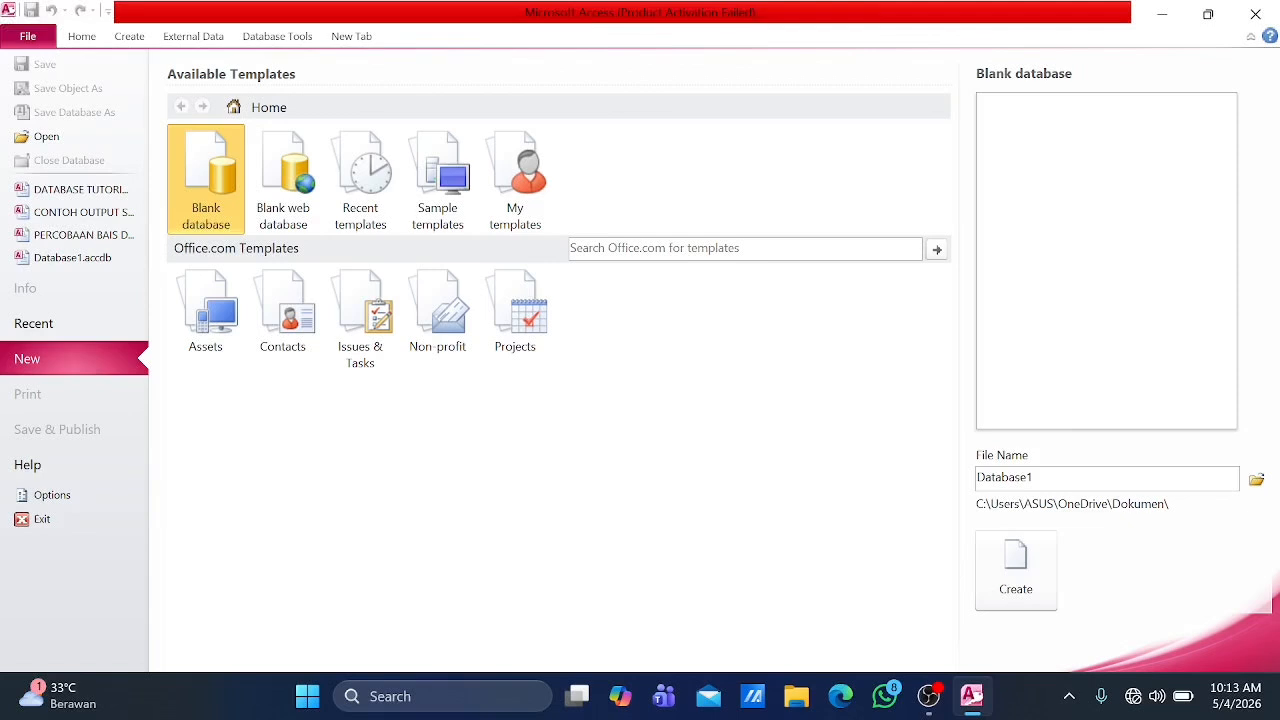
Step: Create a blank database named DATABASE SDM BANK MADINAH
{"action": "left_click", "coordinate": [1050, 478]}
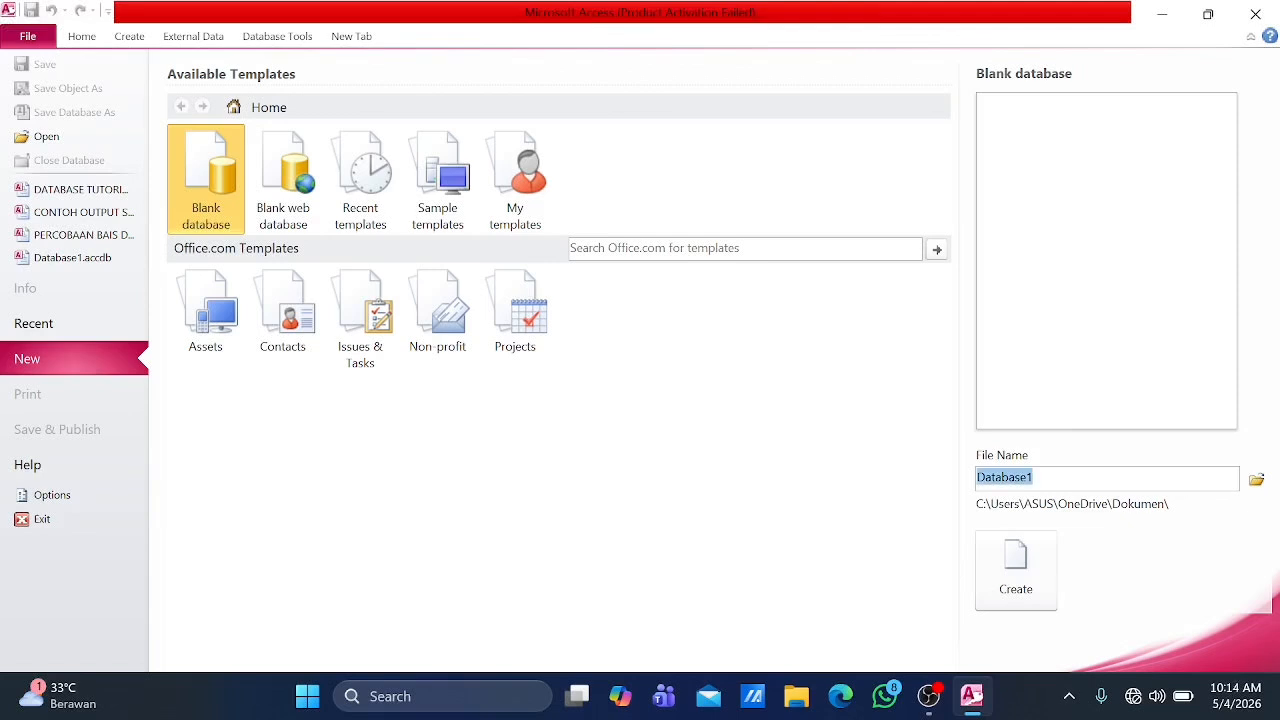
{"action": "type", "text": "DATABASE "}
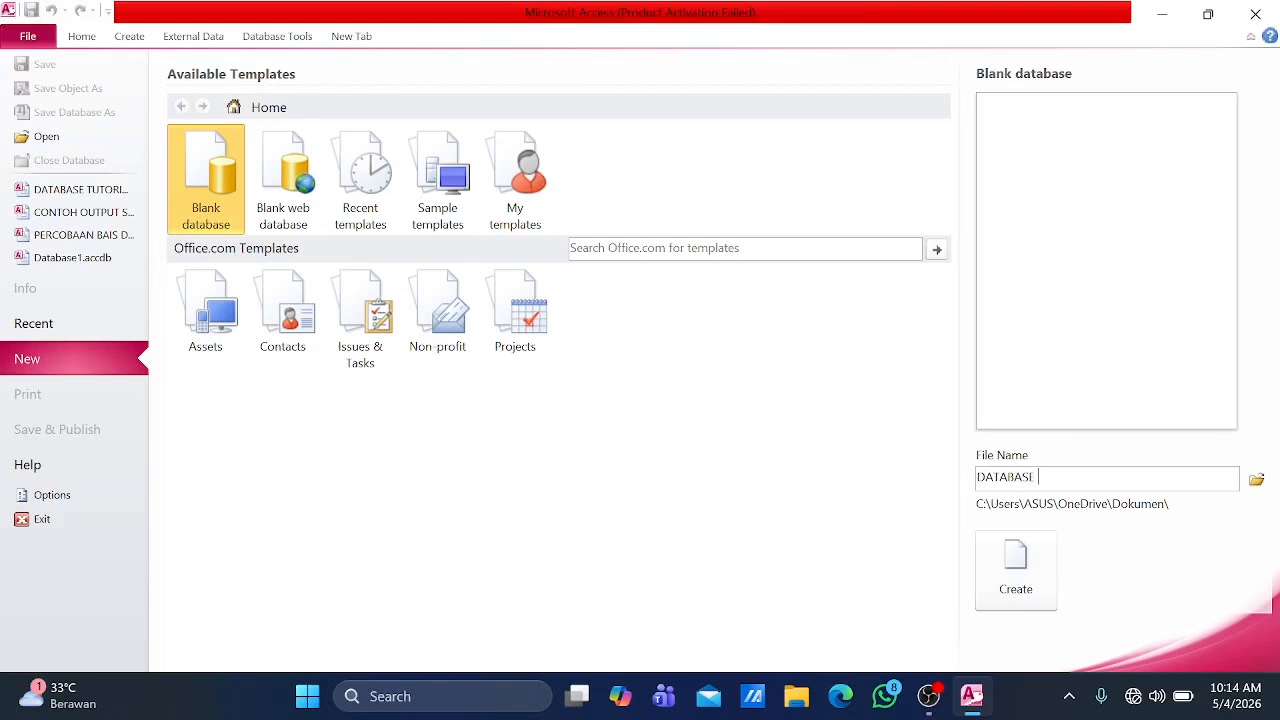
{"action": "type", "text": "SDM BANK MADINAH"}
{"action": "left_click", "coordinate": [1031, 566]}
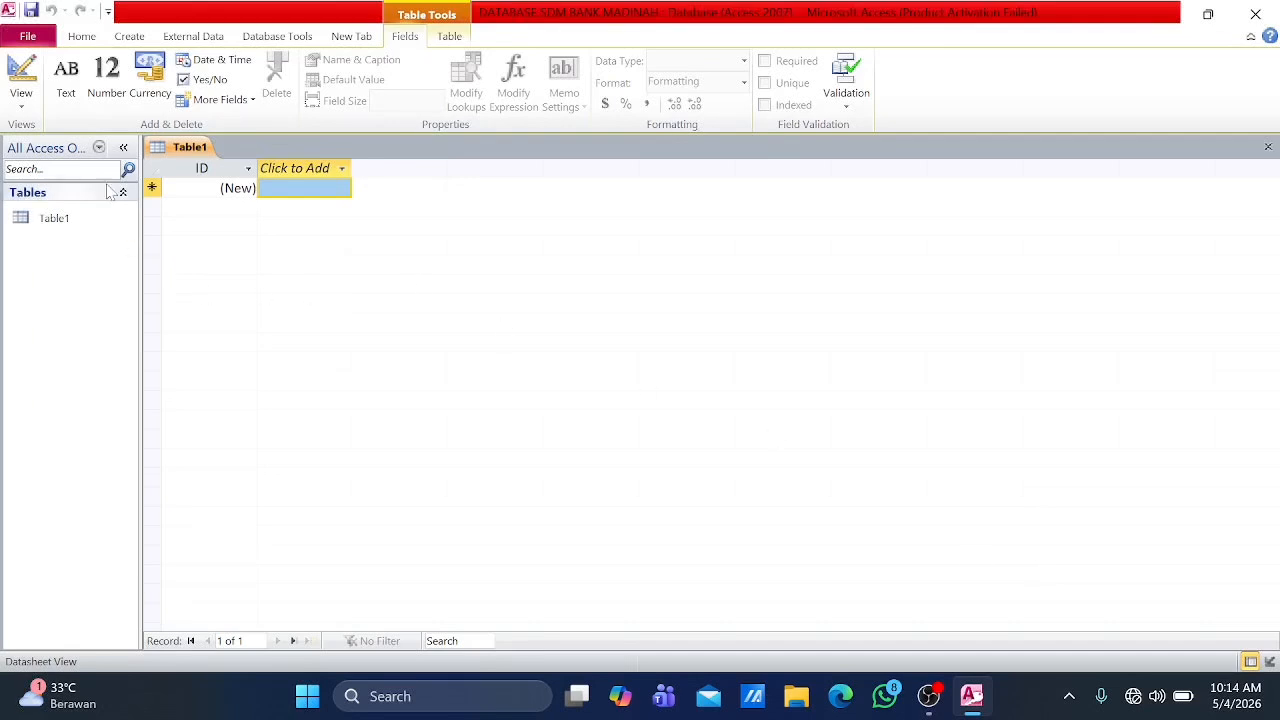
Step: Open a new blank table in Design view and close all open unsaved tables
{"action": "left_click", "coordinate": [132, 38]}
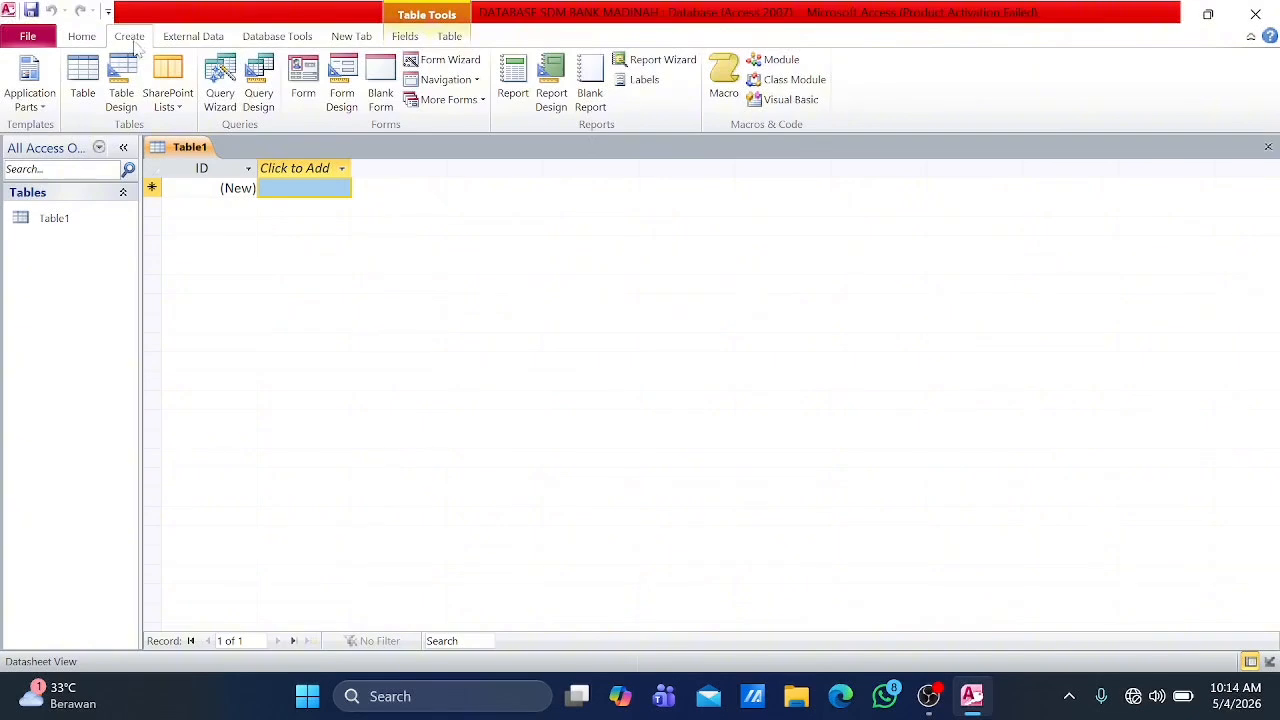
{"action": "left_click", "coordinate": [122, 88]}
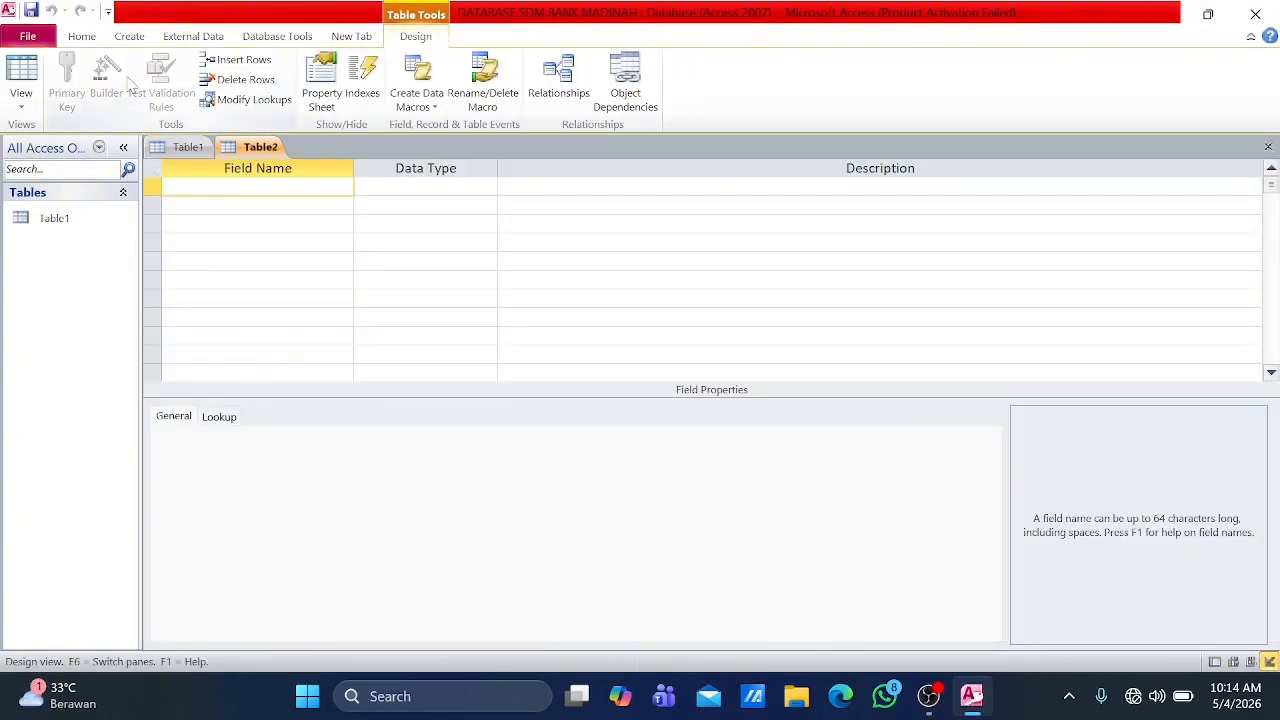
{"action": "right_click", "coordinate": [183, 148]}
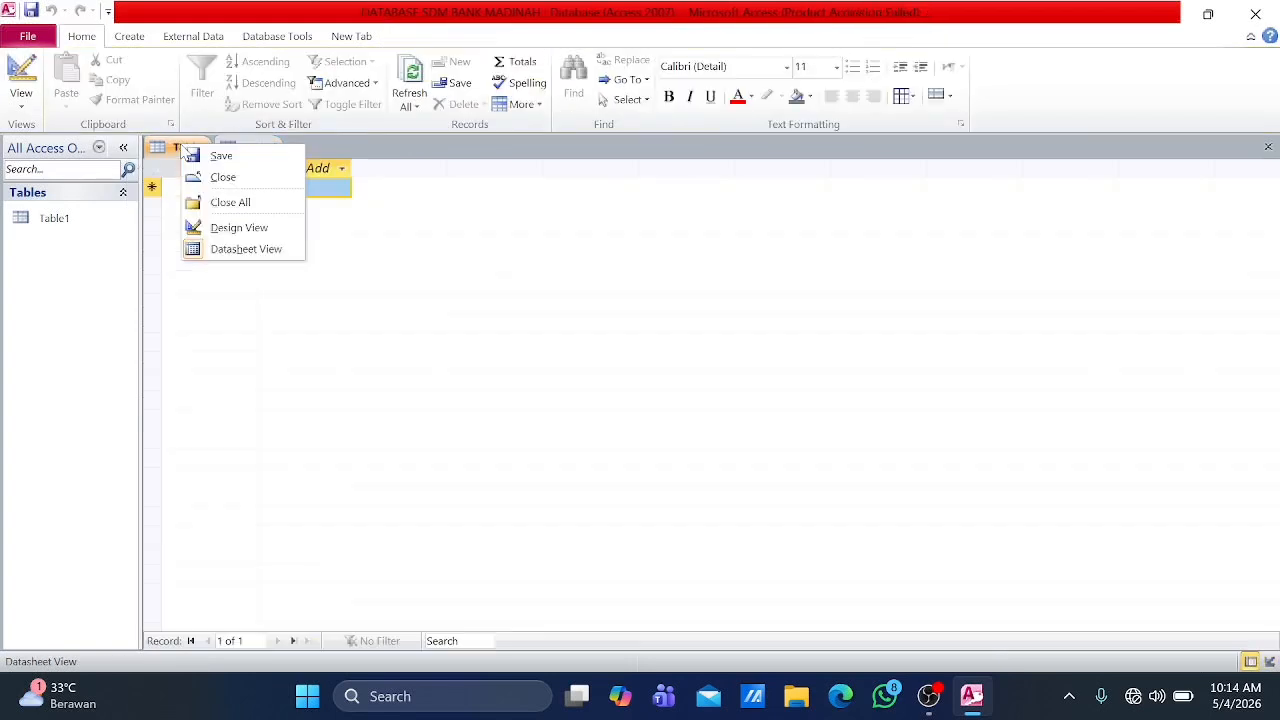
{"action": "left_click", "coordinate": [240, 203]}
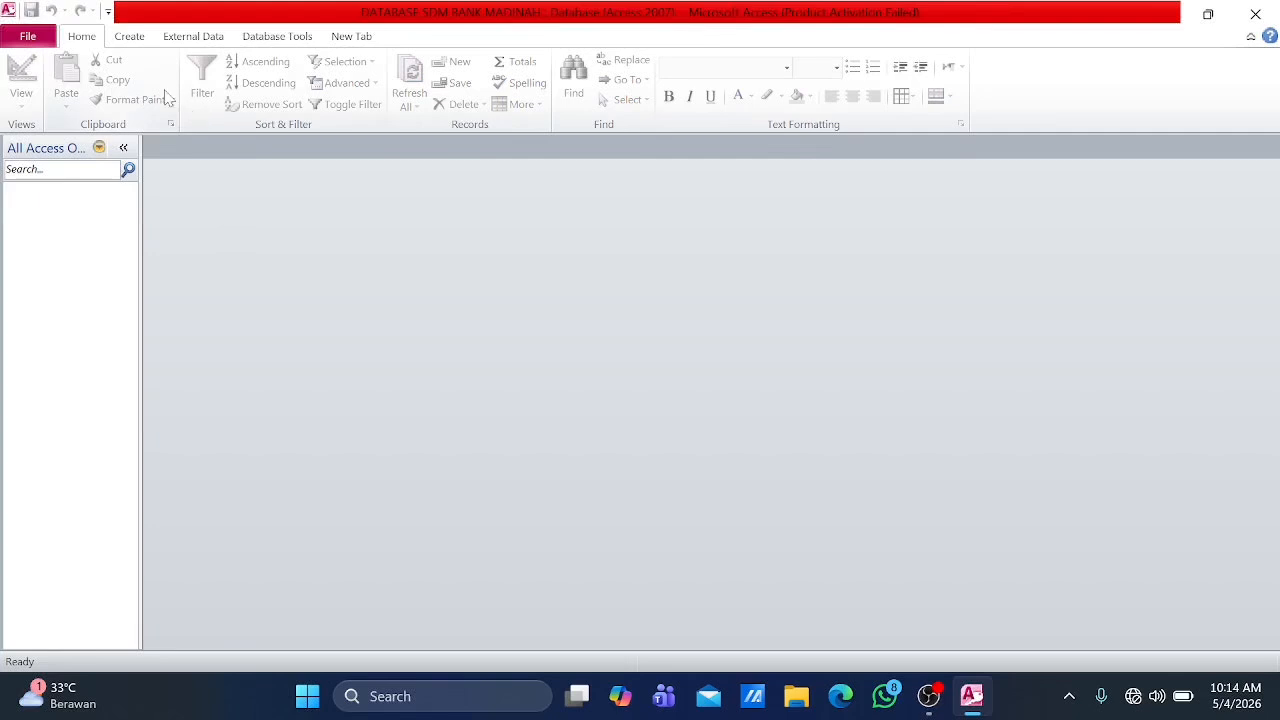
Step: Start a new table in Design view with the fields ID KARYAWAN, NIK and NAMA LENGKAP
{"action": "left_click", "coordinate": [130, 38]}
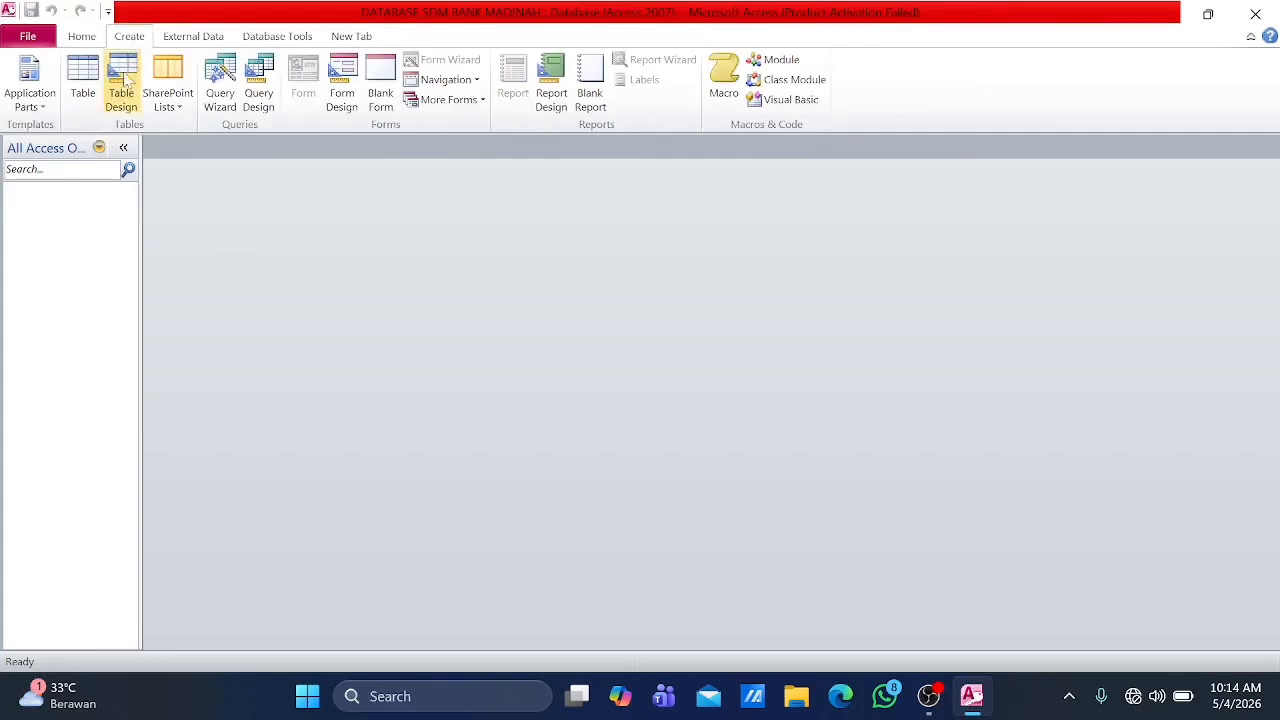
{"action": "left_click", "coordinate": [121, 85]}
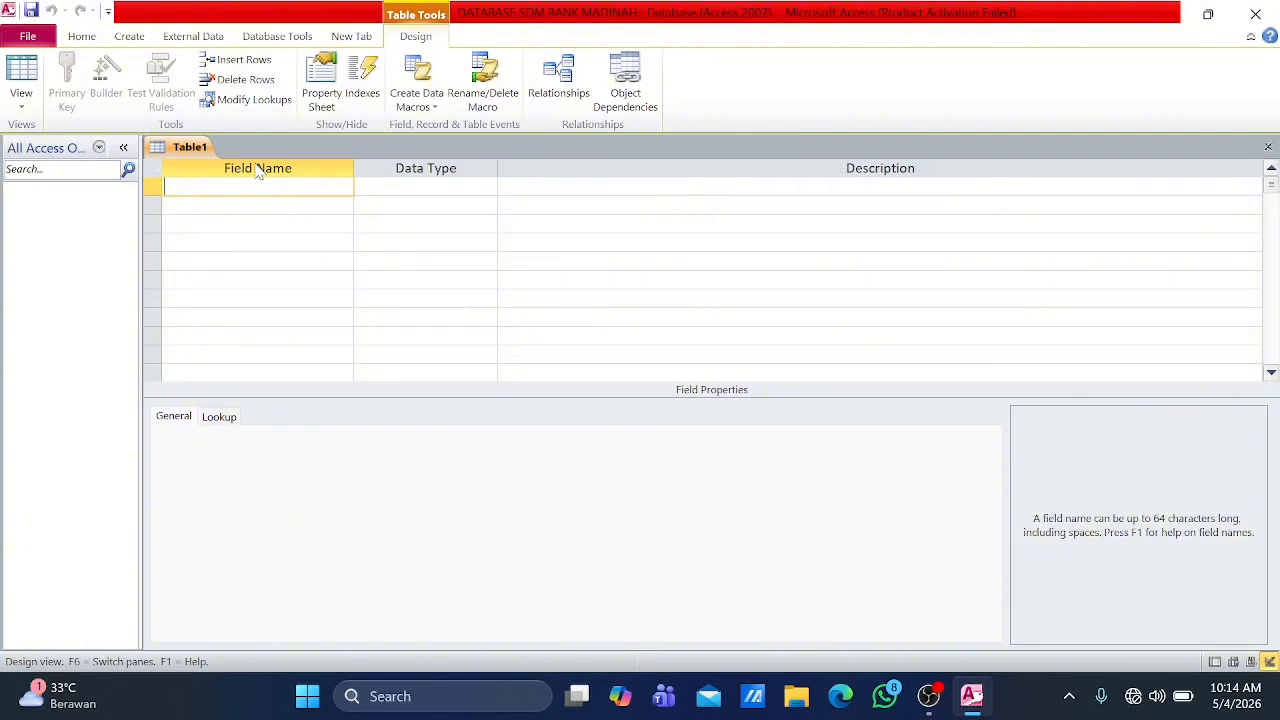
{"action": "key", "text": "Caps_Lock"}
{"action": "type", "text": "ID KARYAWAN"}
{"action": "key", "text": "Down"}
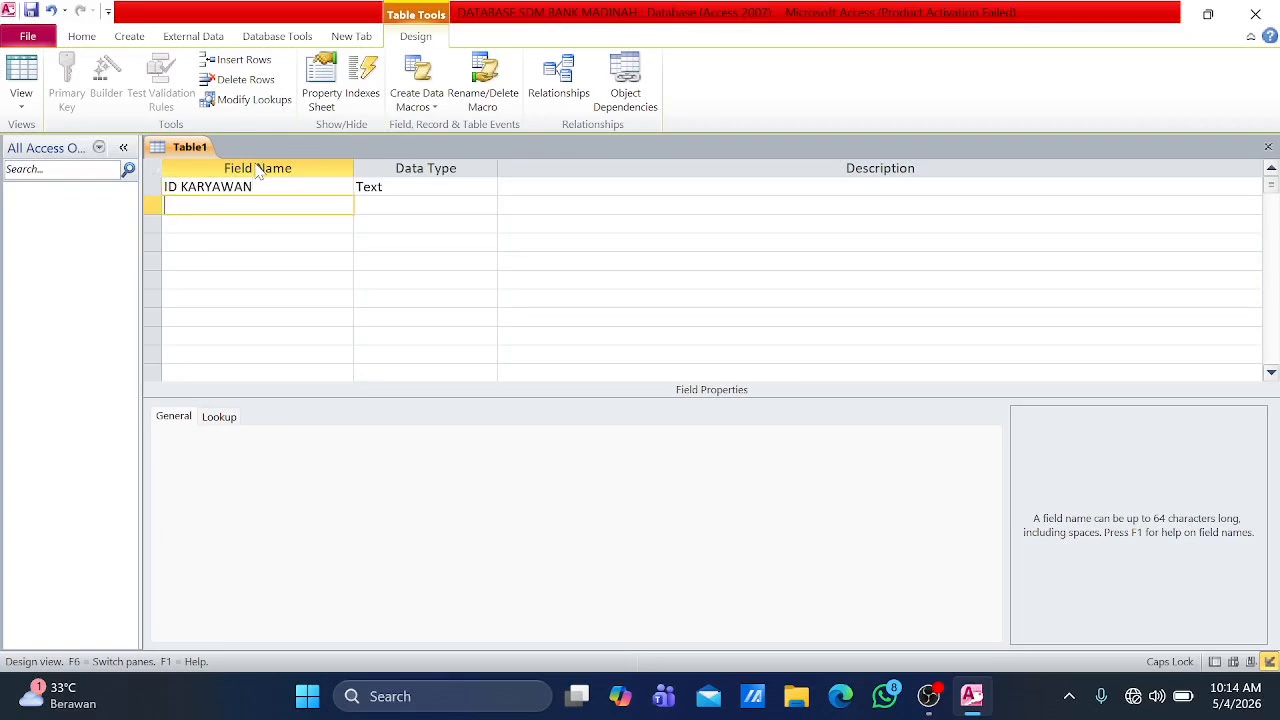
{"action": "type", "text": "NIK"}
{"action": "key", "text": "Down"}
{"action": "type", "text": "NAMA LENGKAP"}
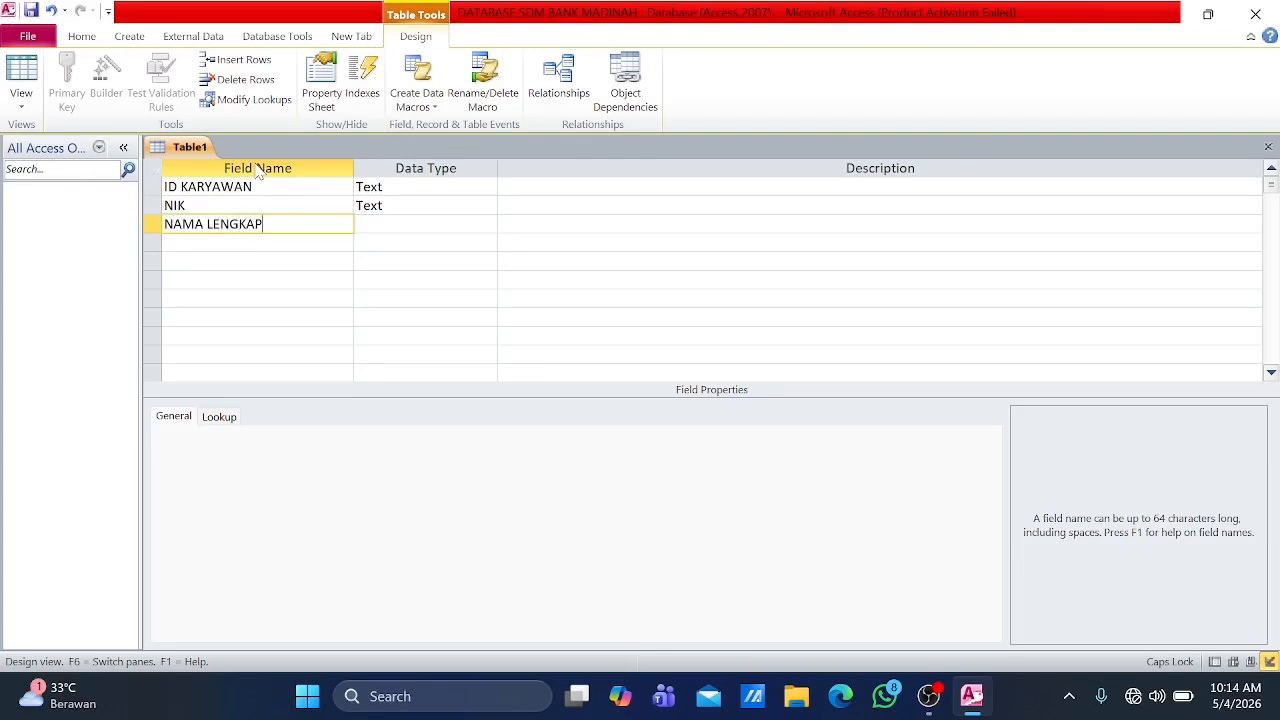
Step: Add the fields JABATAN, DIVISI, STATUS and GAJI POKOK below NAMA LENGKAP
{"action": "key", "text": "Down"}
{"action": "type", "text": "JABATAN"}
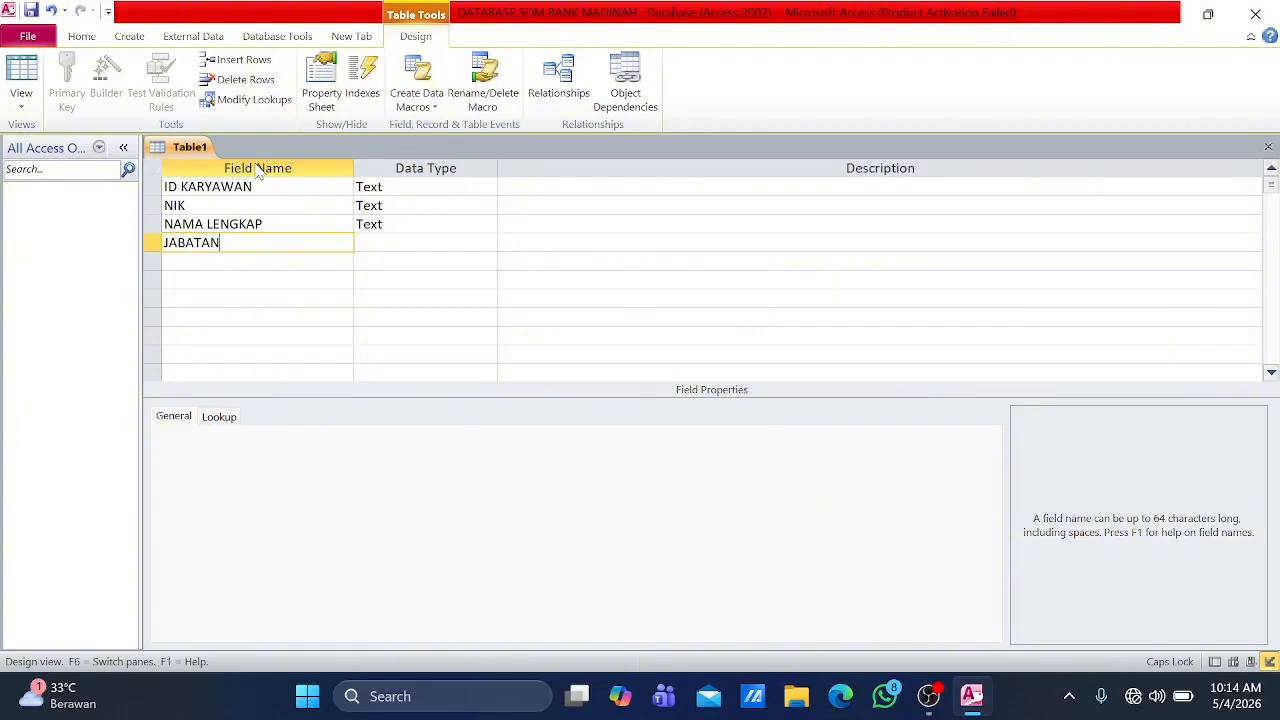
{"action": "key", "text": "Down"}
{"action": "type", "text": "DIVISI"}
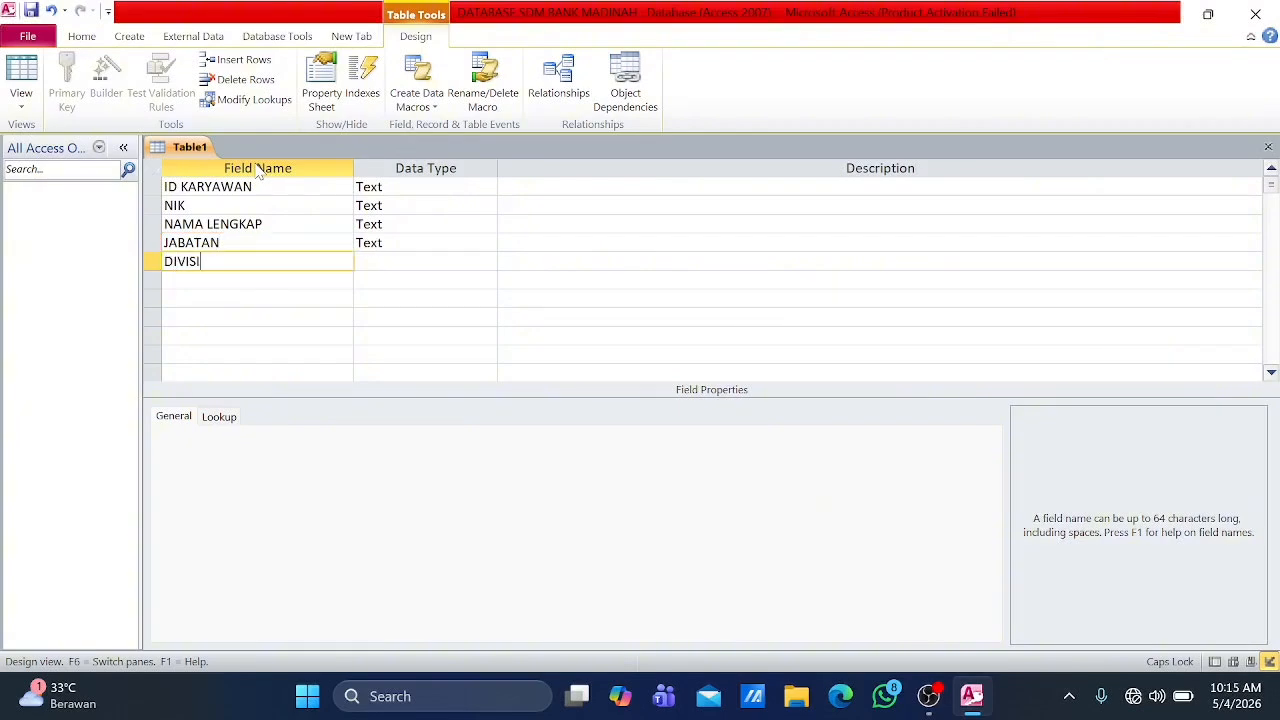
{"action": "key", "text": "Down"}
{"action": "type", "text": "STATUS"}
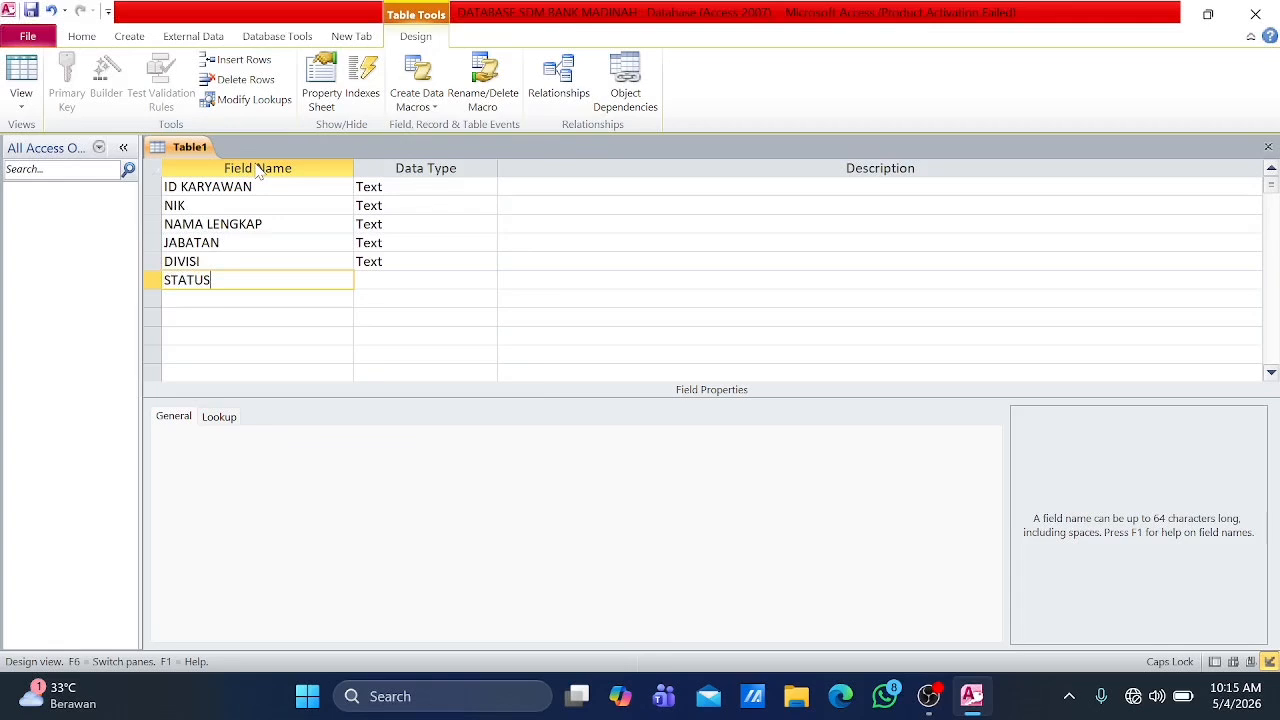
{"action": "key", "text": "Down"}
{"action": "type", "text": "G"}
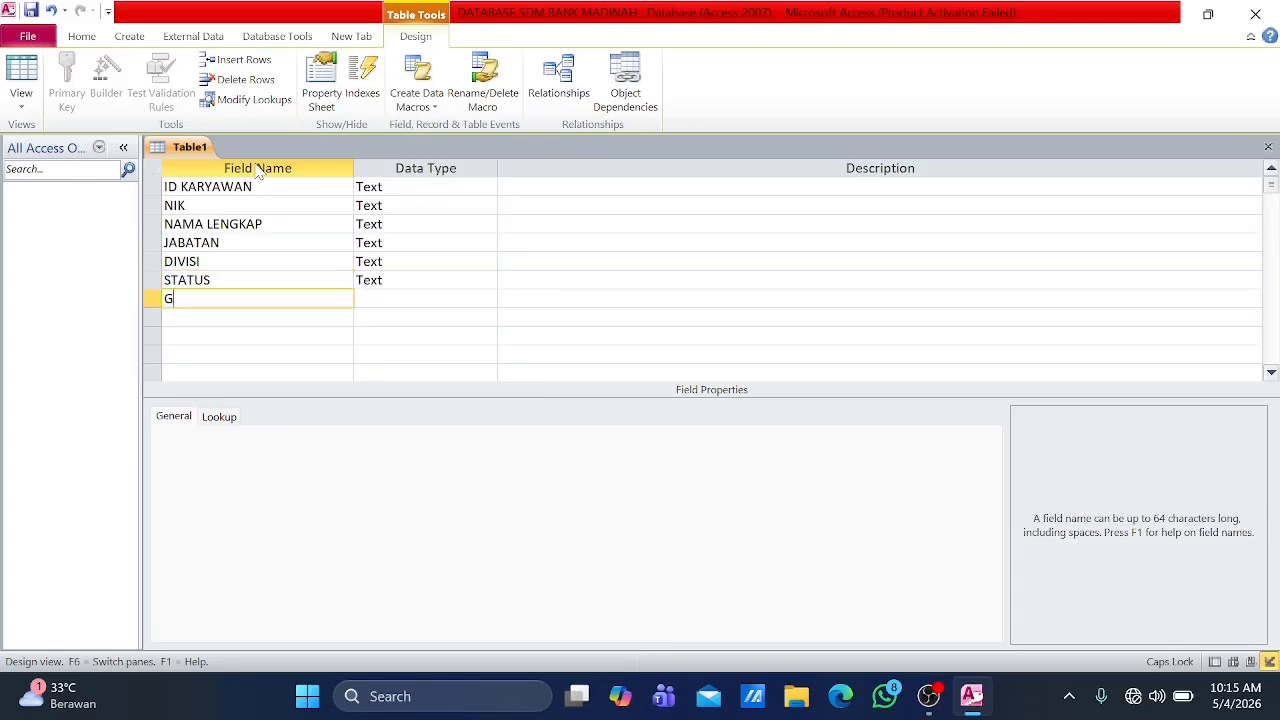
{"action": "type", "text": "AJI POKOK"}
Step: Make ID KARYAWAN the primary key and set its data type to AutoNumber
{"action": "right_click", "coordinate": [153, 190]}
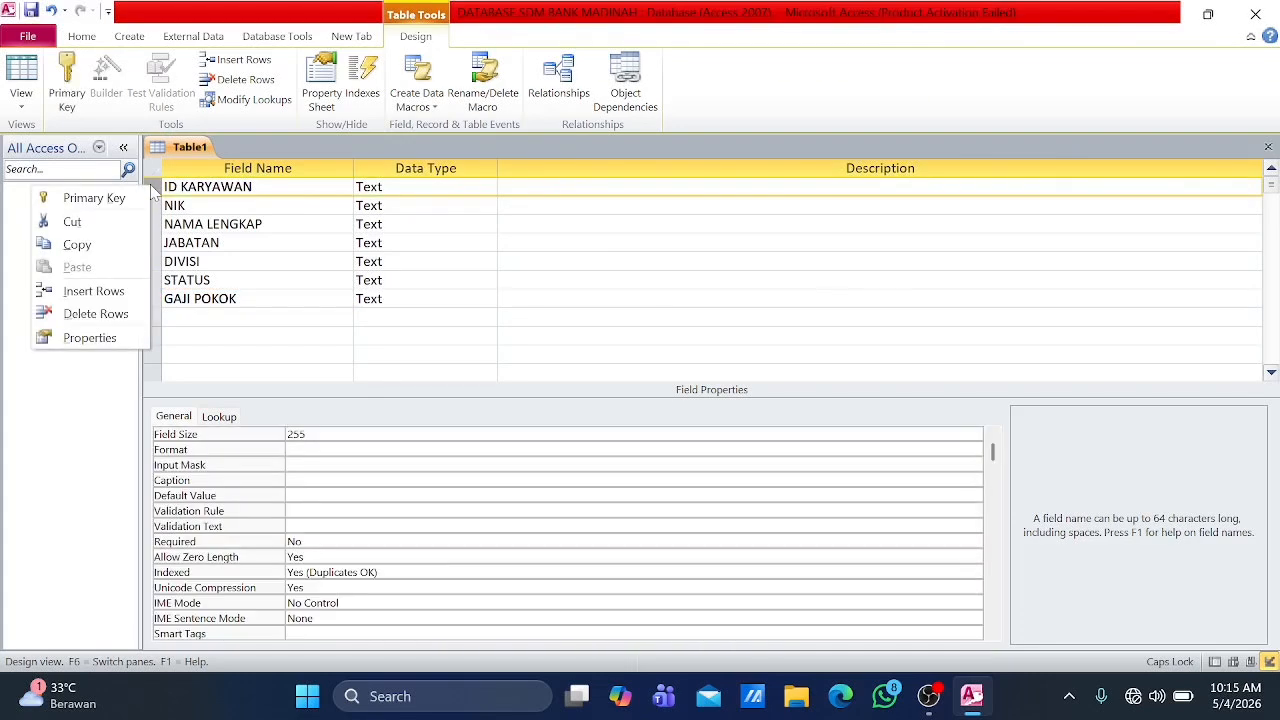
{"action": "left_click", "coordinate": [118, 200]}
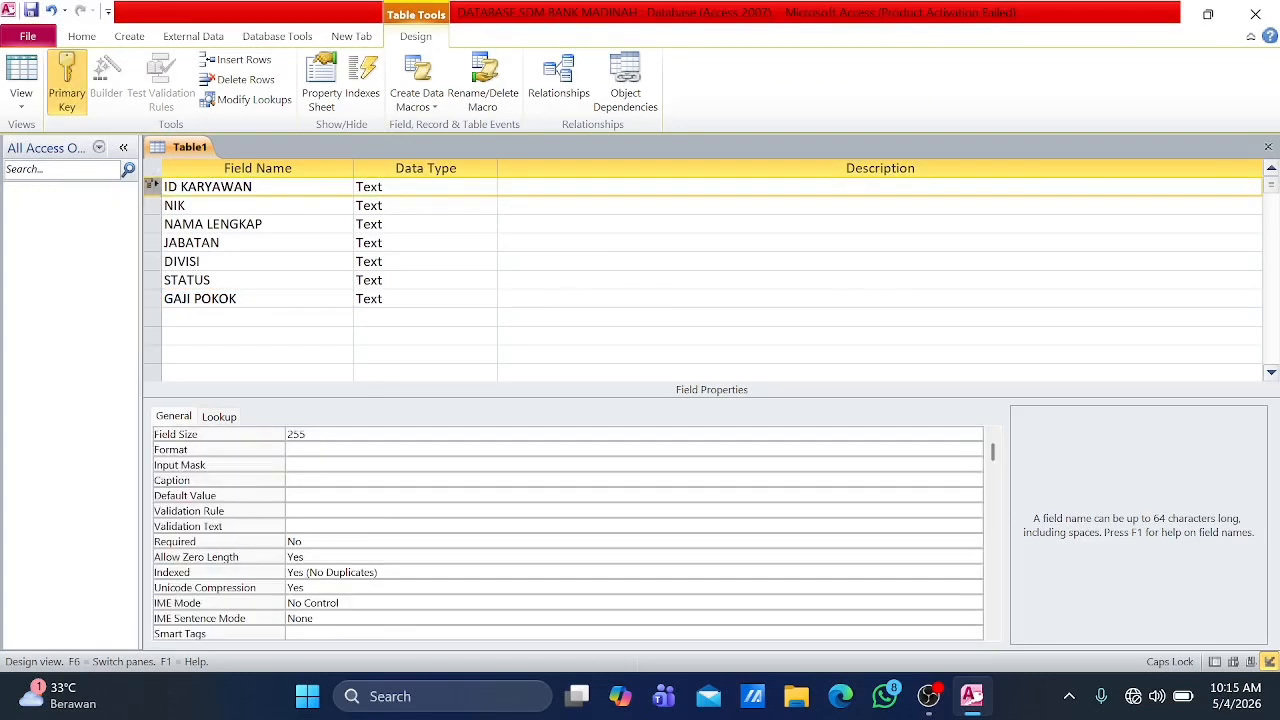
{"action": "left_click", "coordinate": [478, 188]}
{"action": "left_click", "coordinate": [488, 188]}
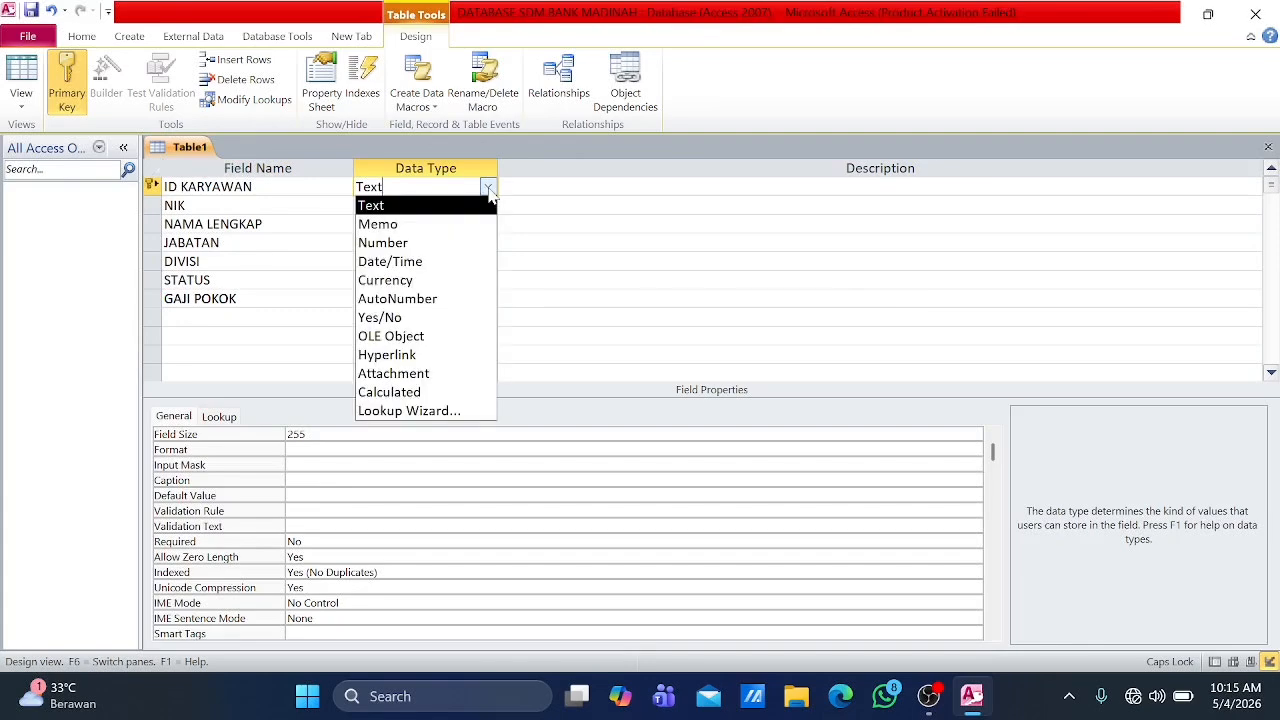
{"action": "left_click", "coordinate": [425, 300]}
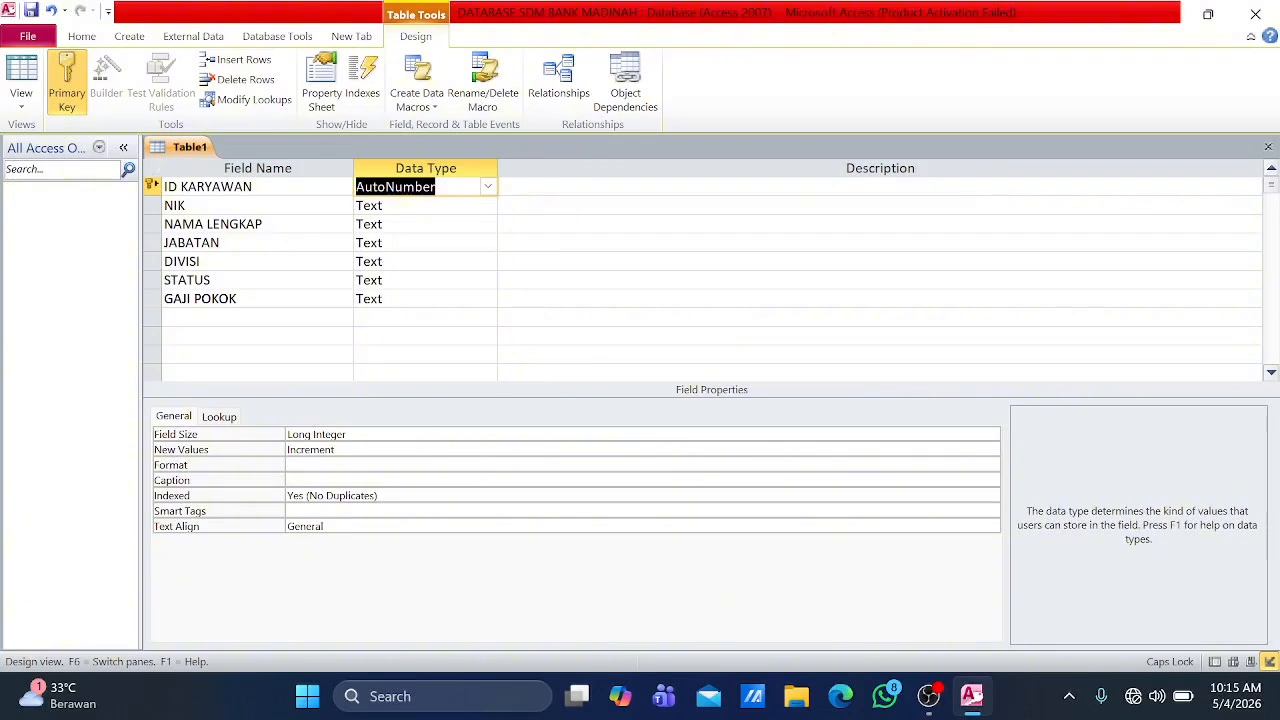
Step: Save the employee table as T_KARYAWAN
{"action": "key", "text": "ctrl+s"}
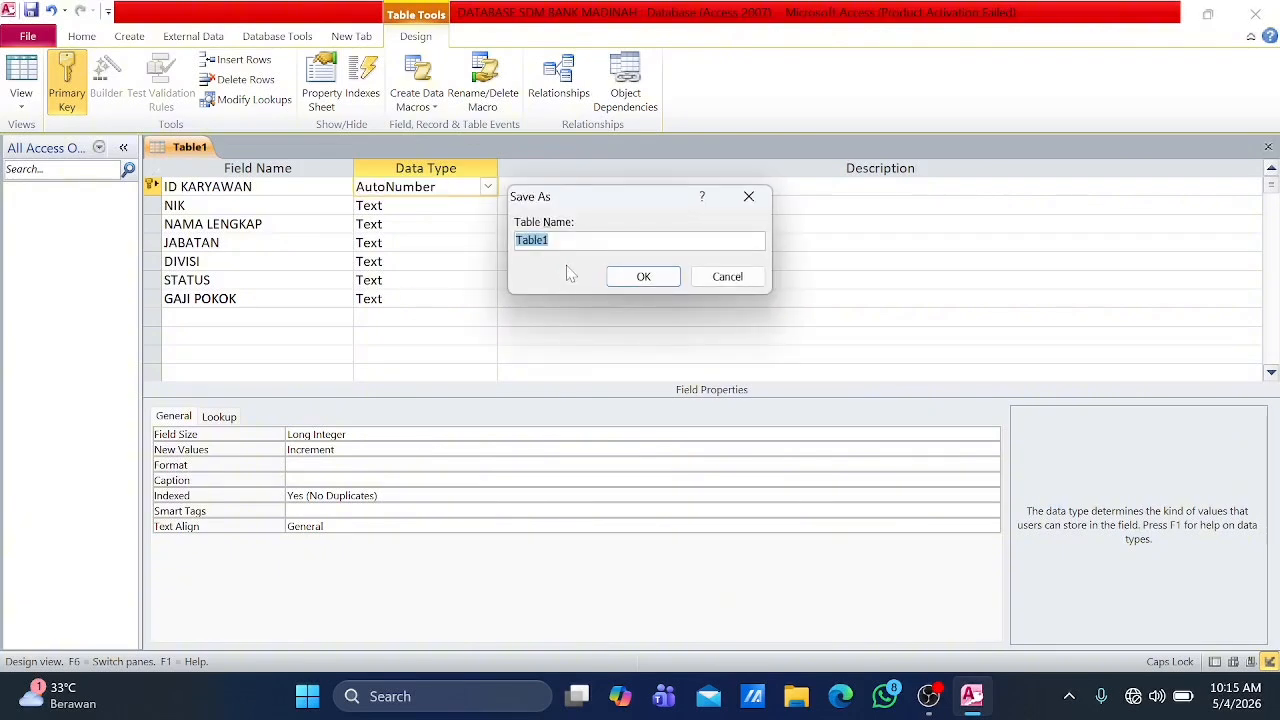
{"action": "type", "text": "T_KARYAWAN"}
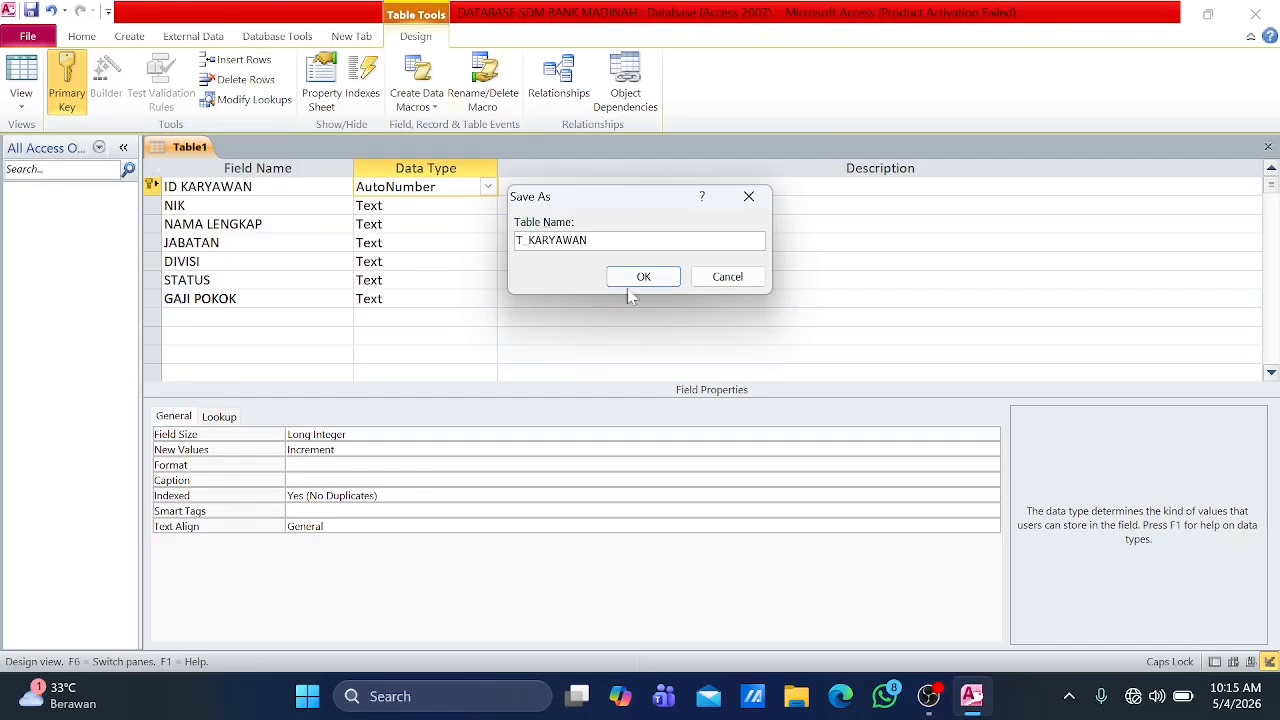
{"action": "left_click", "coordinate": [644, 278]}
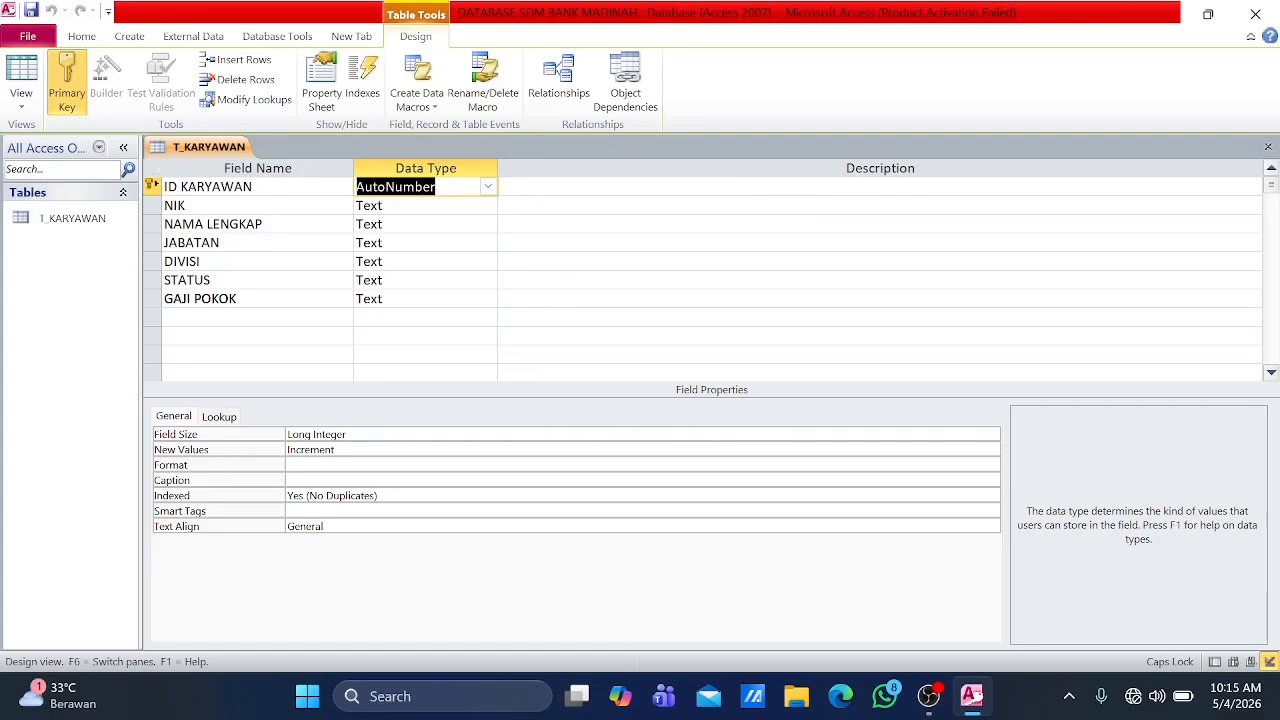
Step: Start another table in Design view with the fields ID ABSENSI and ID KARYAWAN
{"action": "left_click", "coordinate": [129, 36]}
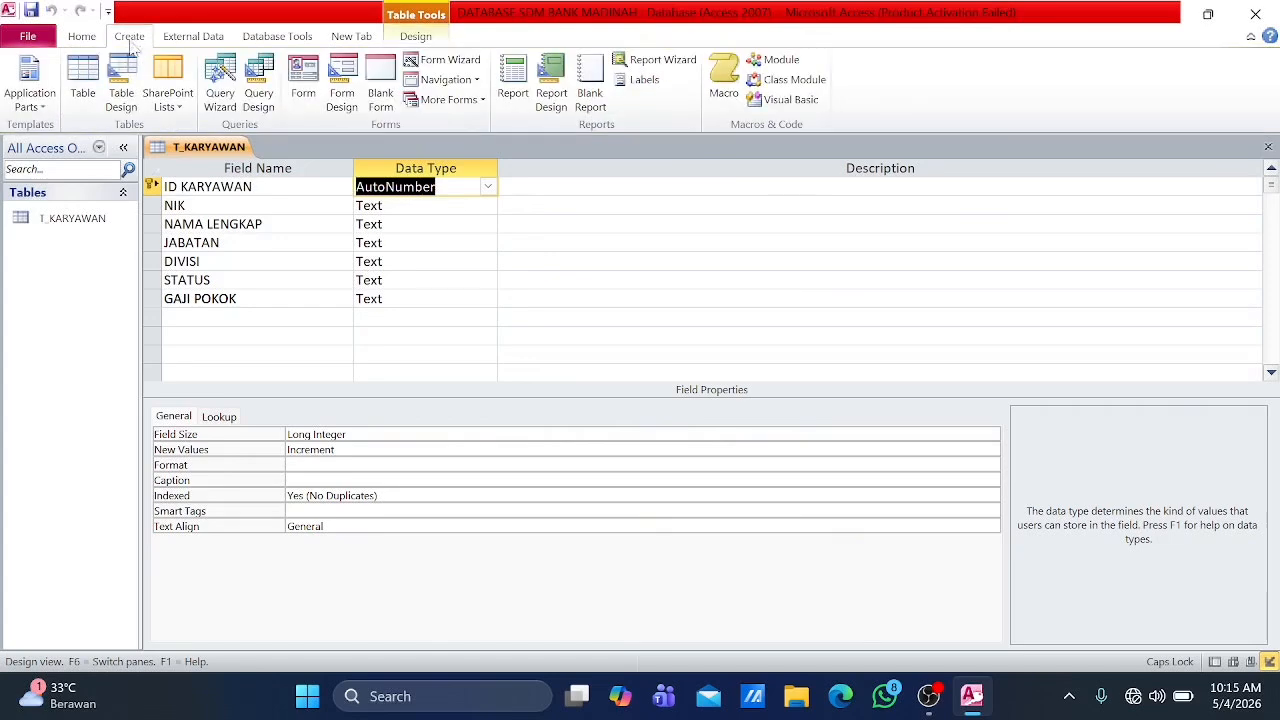
{"action": "left_click", "coordinate": [120, 80]}
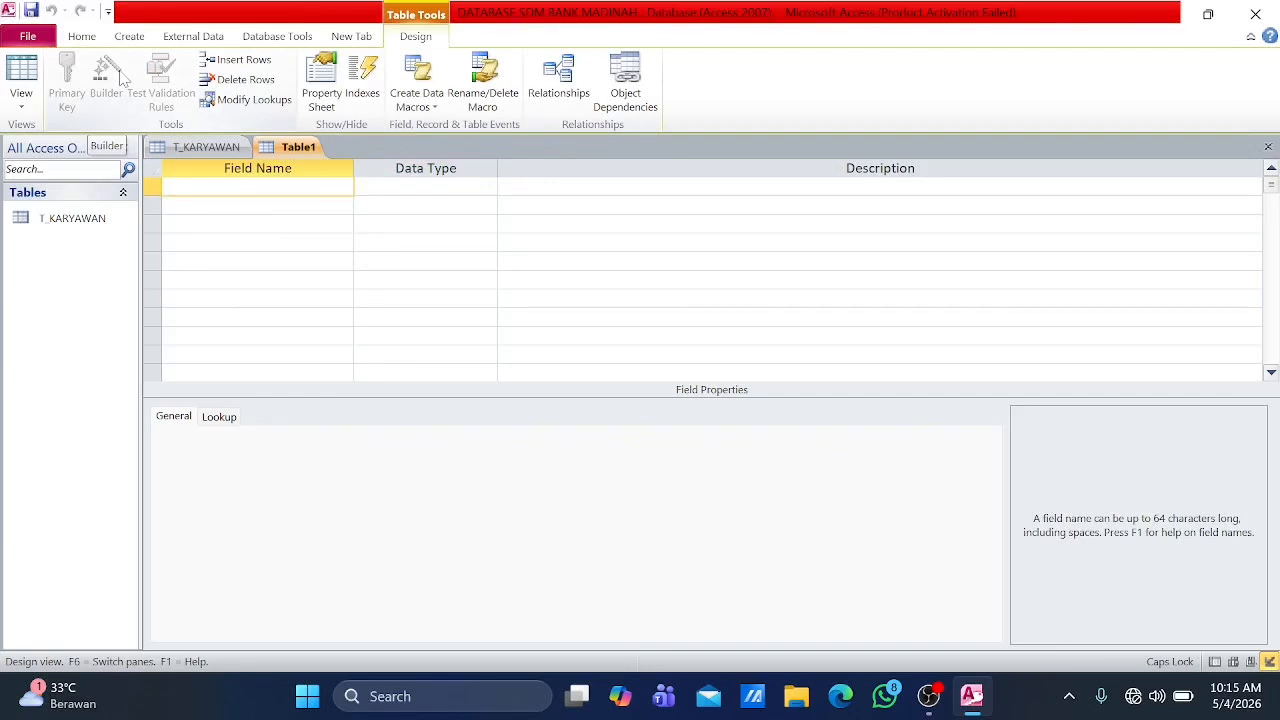
{"action": "type", "text": "ID ABSENSI"}
{"action": "key", "text": "Down"}
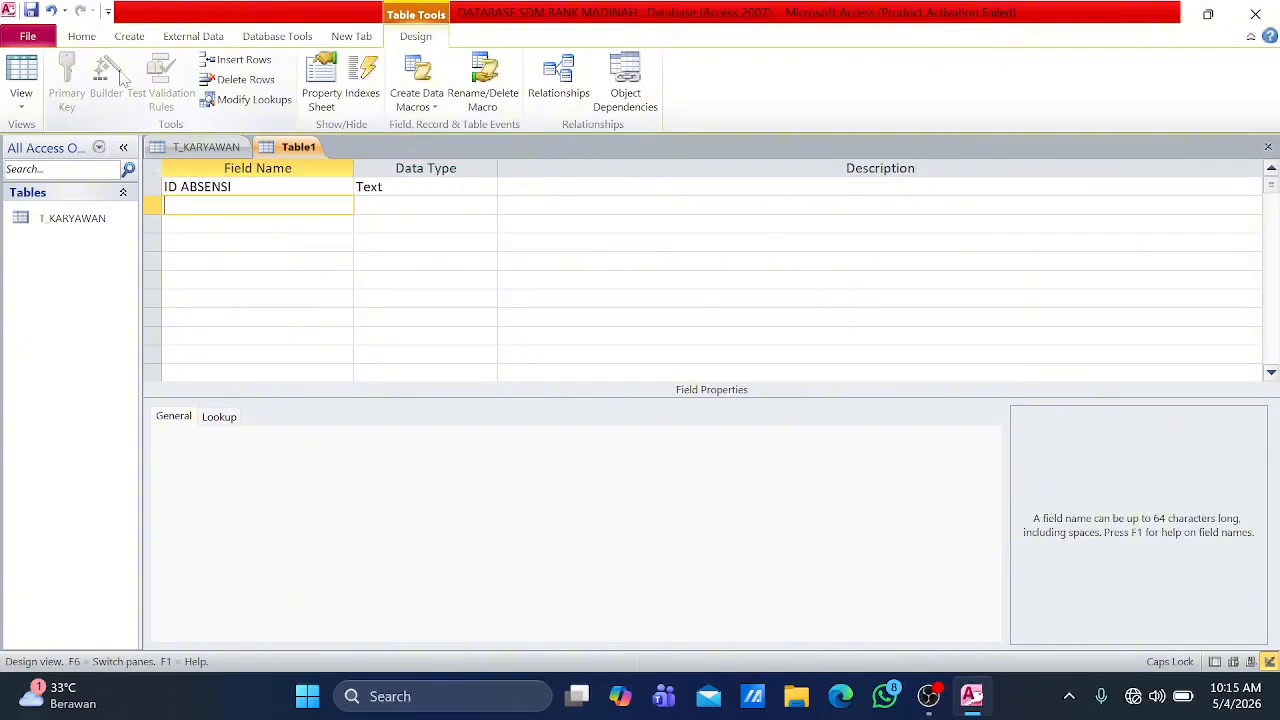
{"action": "type", "text": "ID KARYAWAN"}
{"action": "key", "text": "Tab"}
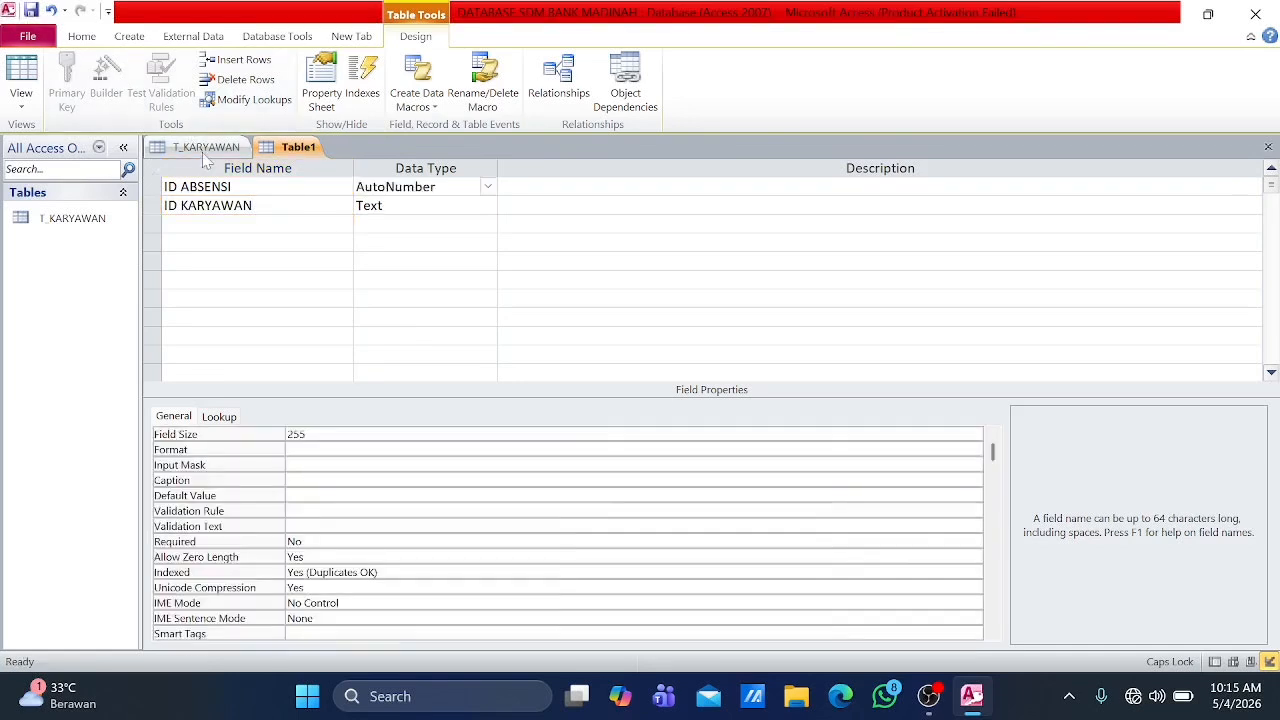
Step: Check the field design of T_KARYAWAN and add the field TANGGAL ABSEN to the new attendance table
{"action": "left_click", "coordinate": [199, 147]}
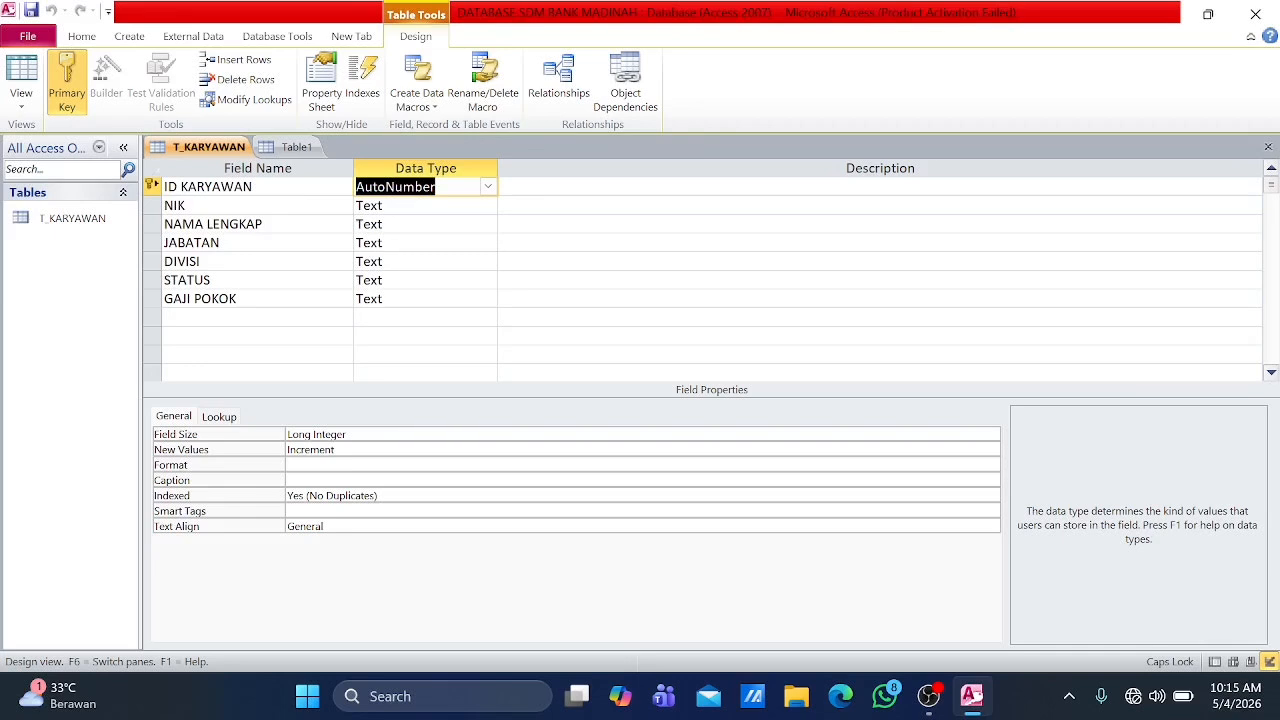
{"action": "left_click", "coordinate": [293, 148]}
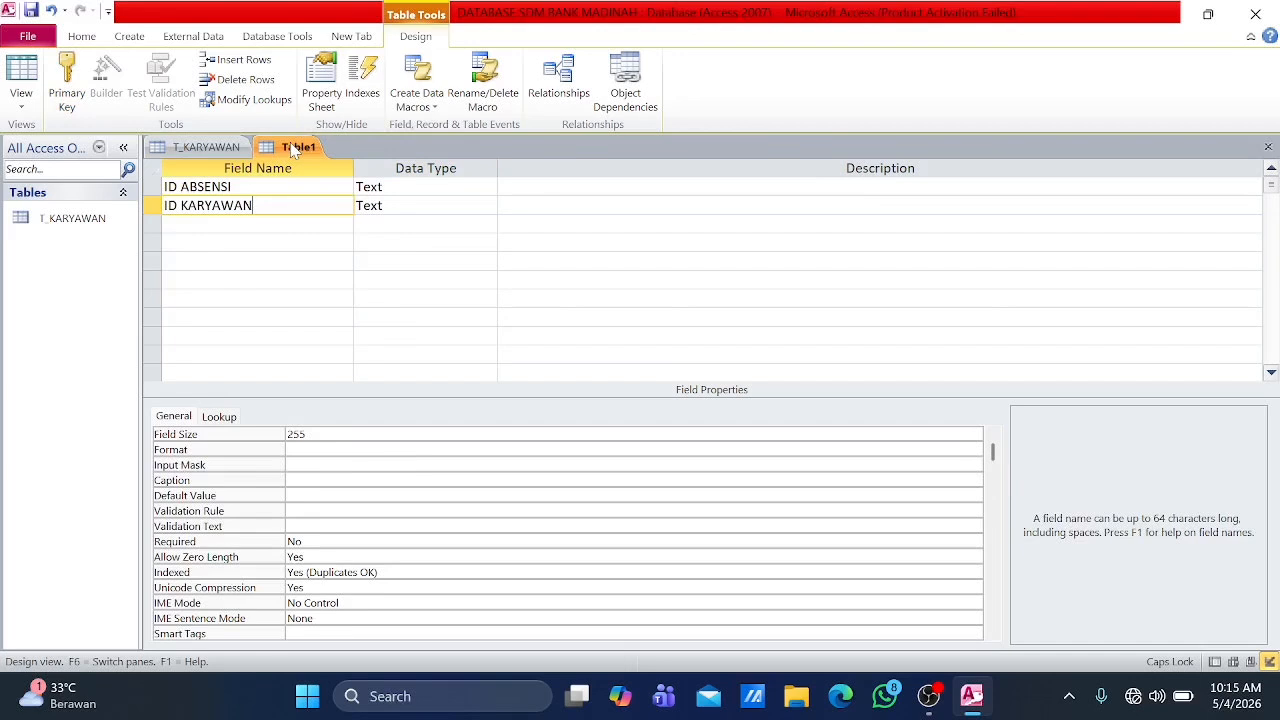
{"action": "key", "text": "Down"}
{"action": "type", "text": "TANG"}
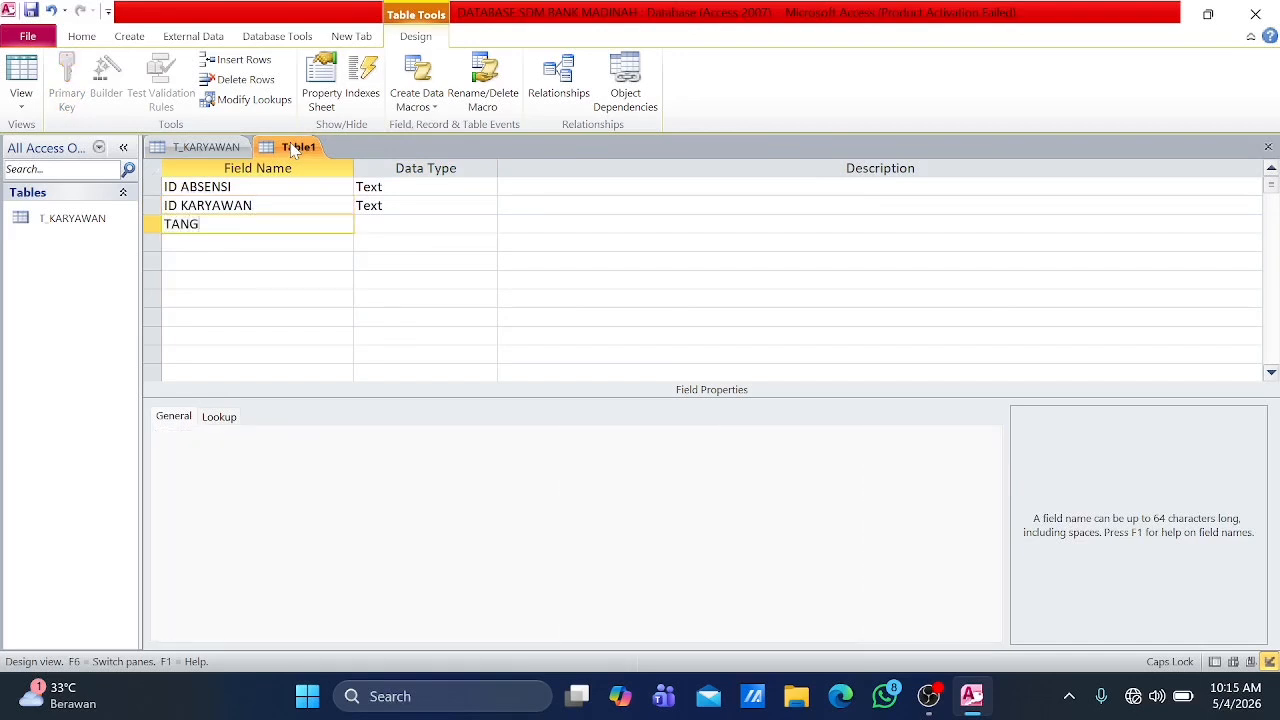
{"action": "type", "text": "GALABSE"}
{"action": "key", "text": "BackSpace"}
{"action": "key", "text": "BackSpace"}
{"action": "key", "text": "BackSpace"}
{"action": "key", "text": "BackSpace"}
{"action": "type", "text": "ABSEN"}
Step: Add the fields JAM MASUK, JAM PULANG and KETERANGAN below TANGGAL ABSEN
{"action": "key", "text": "Down"}
{"action": "type", "text": "JAM MASUK"}
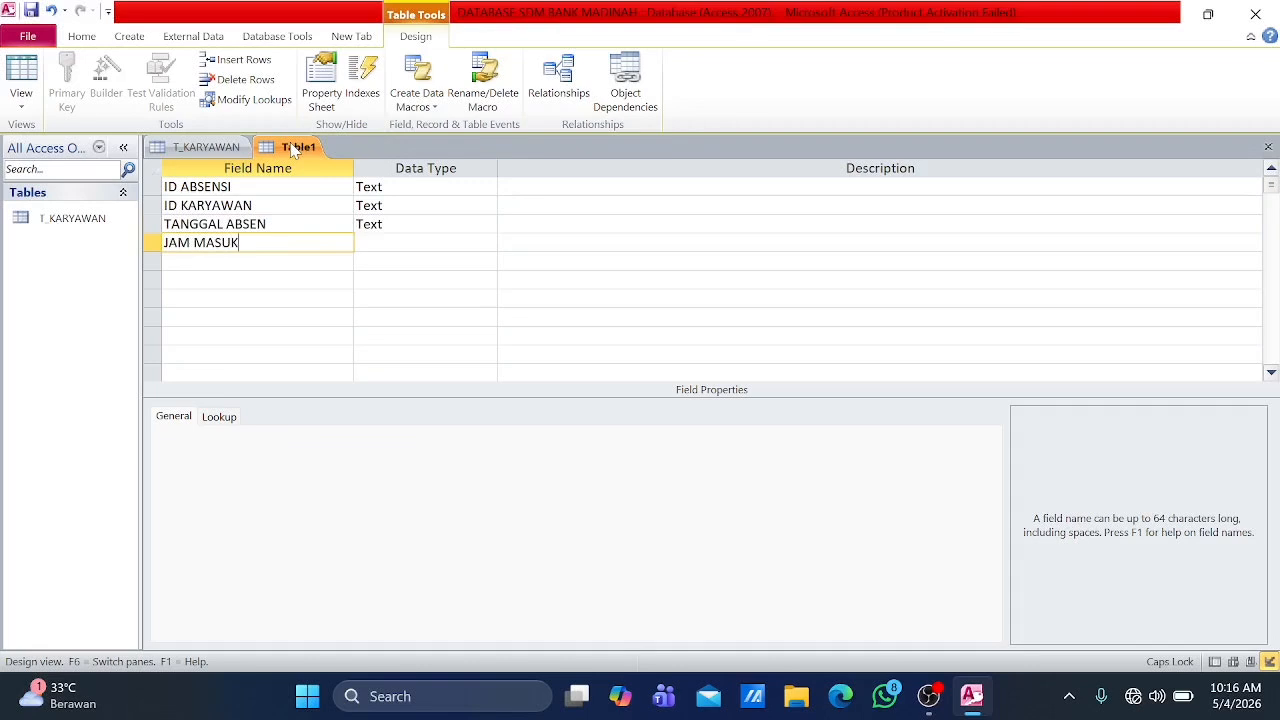
{"action": "key", "text": "Down"}
{"action": "type", "text": "JAM PULANG"}
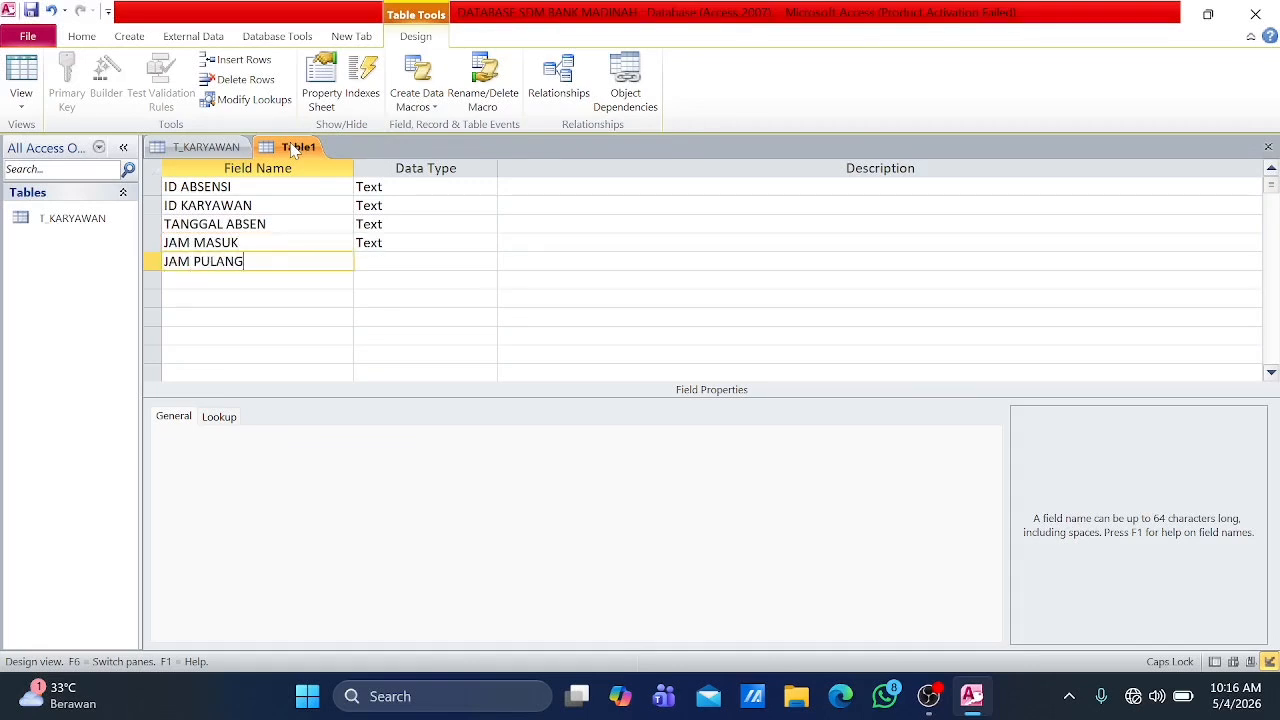
{"action": "key", "text": "Down"}
{"action": "type", "text": "KETERANGAN"}
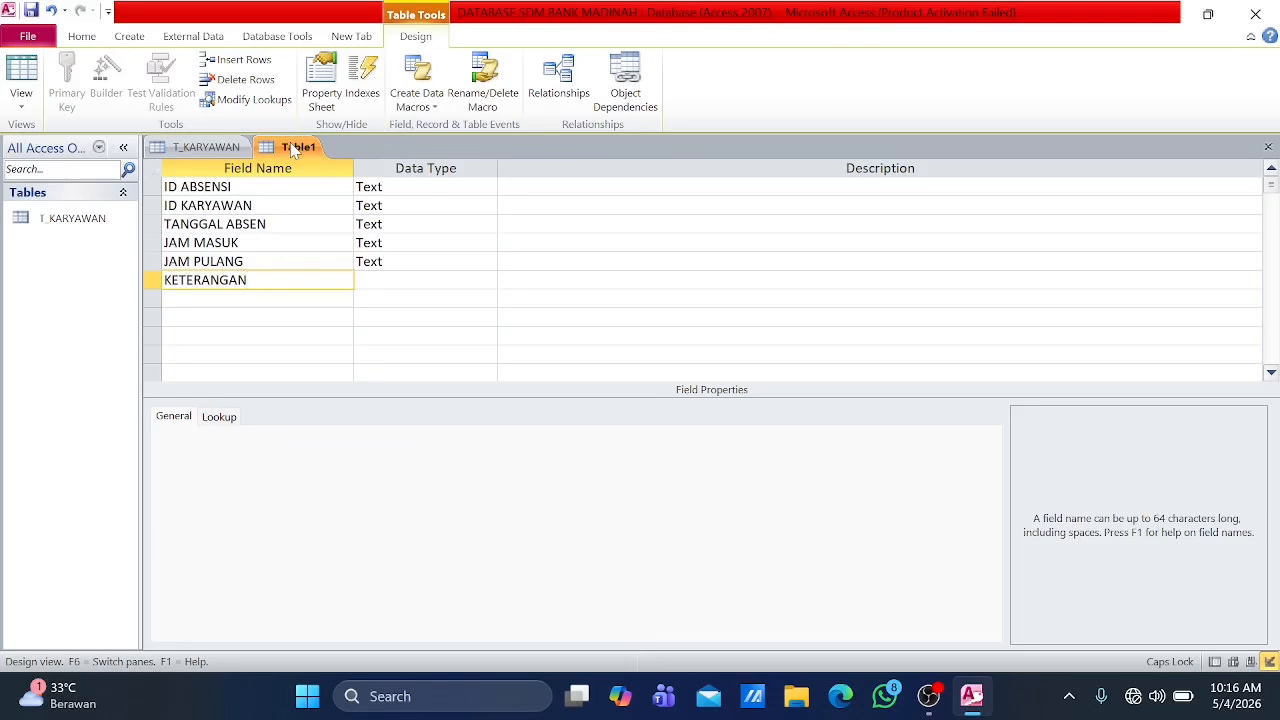
Step: Save the attendance table as T_ABSENSI without having a primary key created automatically
{"action": "key", "text": "ctrl+s"}
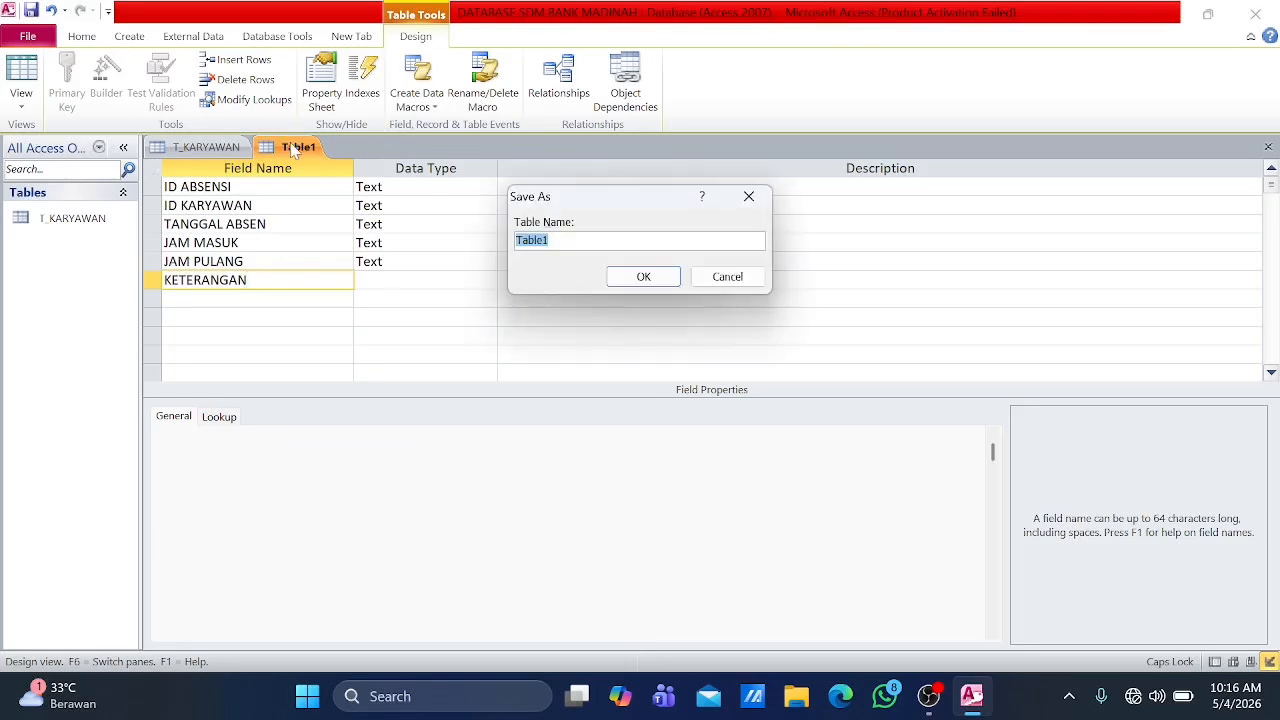
{"action": "type", "text": "T_ABSENSI"}
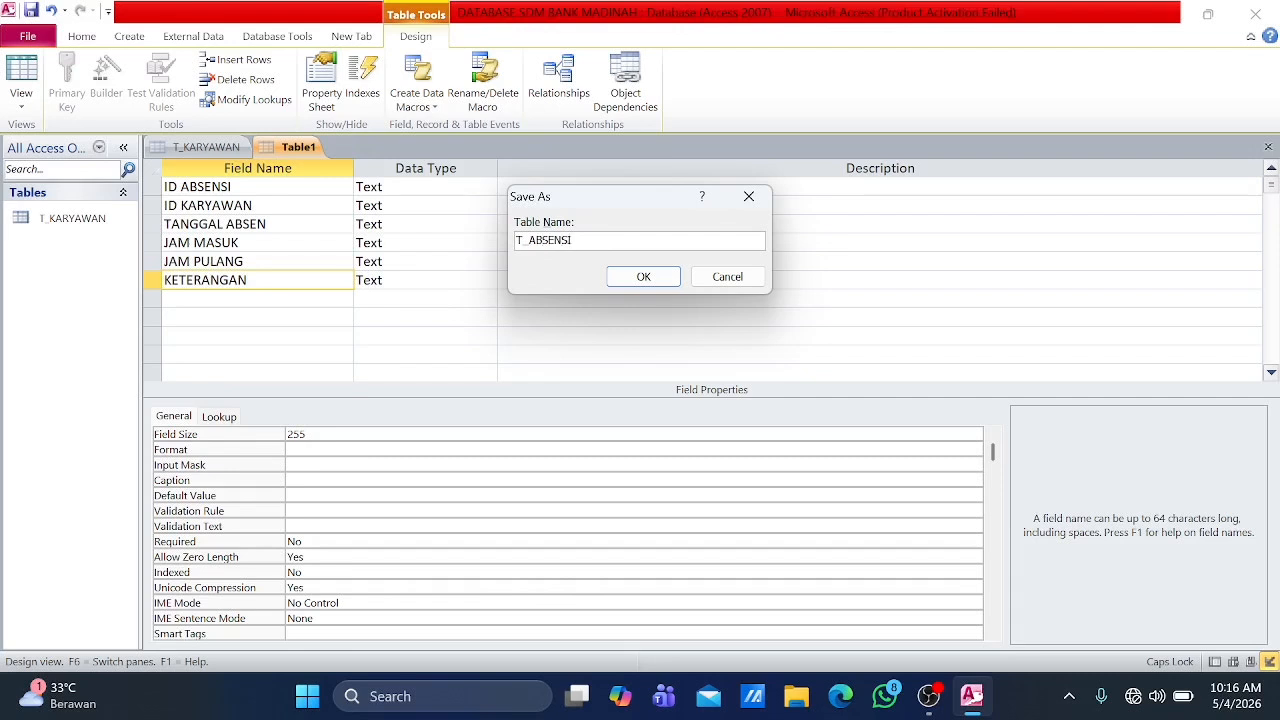
{"action": "left_click", "coordinate": [626, 277]}
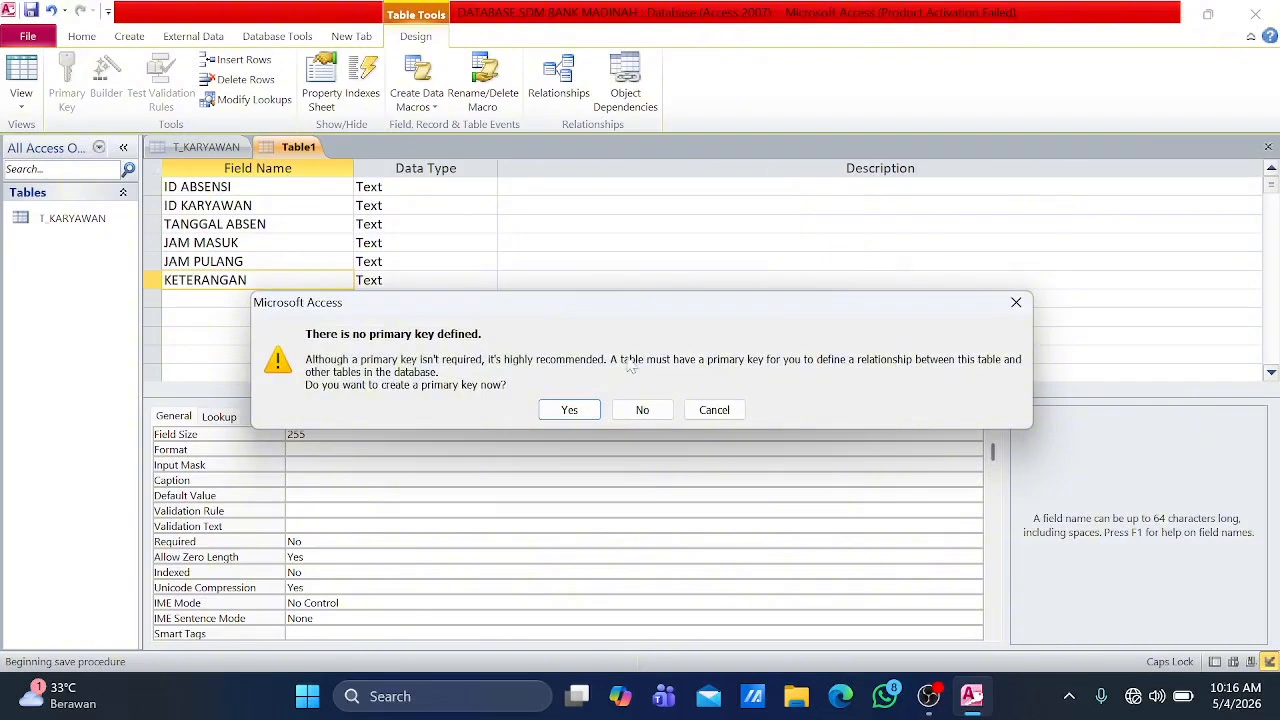
{"action": "left_click", "coordinate": [641, 410]}
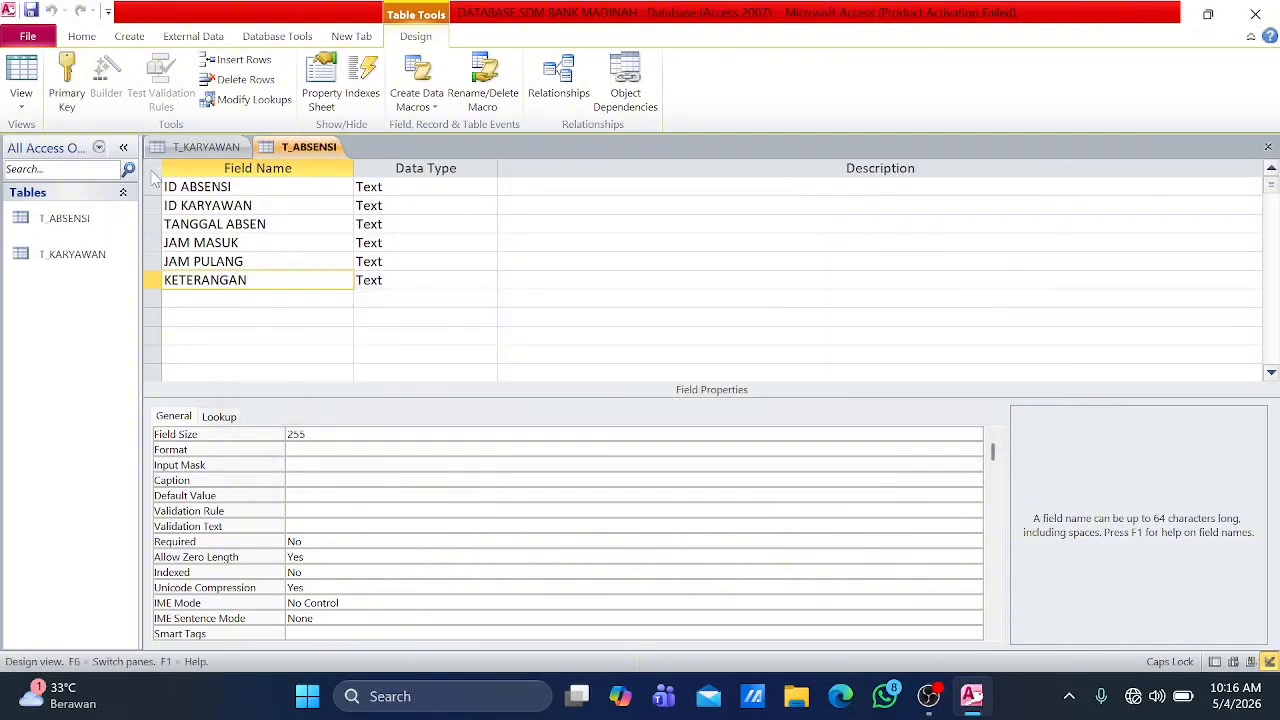
{"action": "left_click", "coordinate": [152, 171]}
{"action": "right_click", "coordinate": [152, 171]}
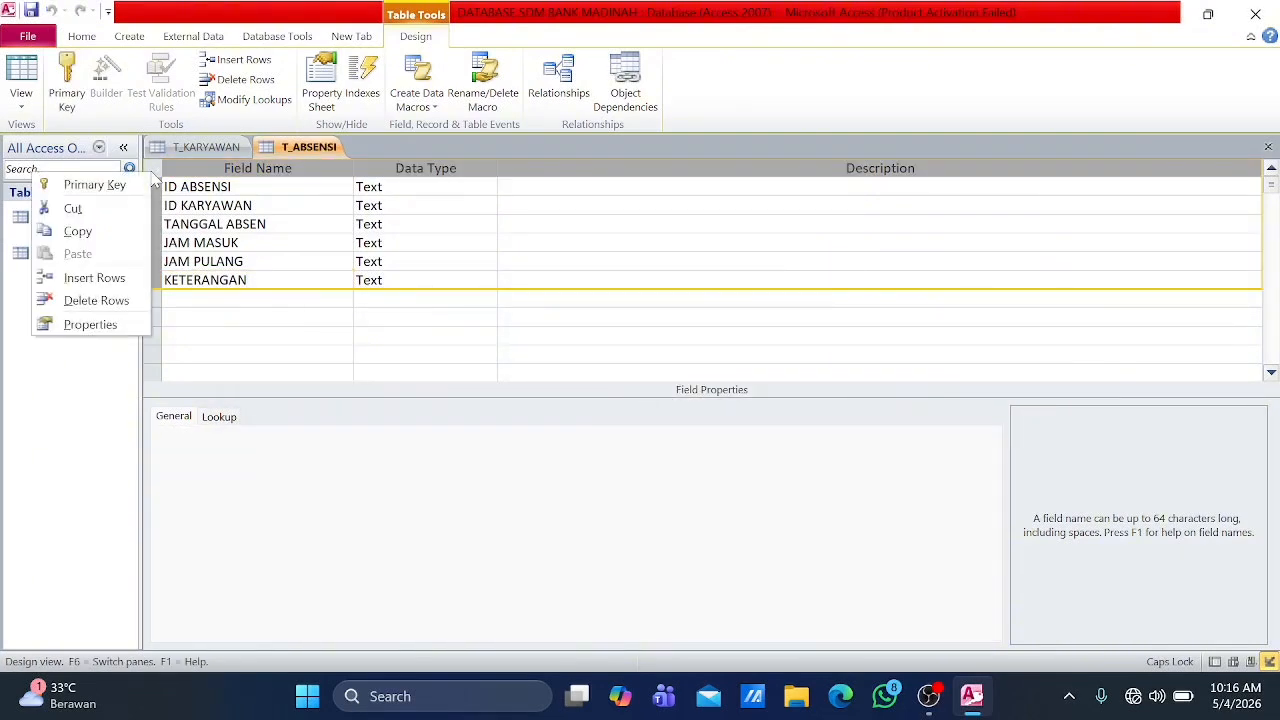
{"action": "left_click", "coordinate": [122, 185]}
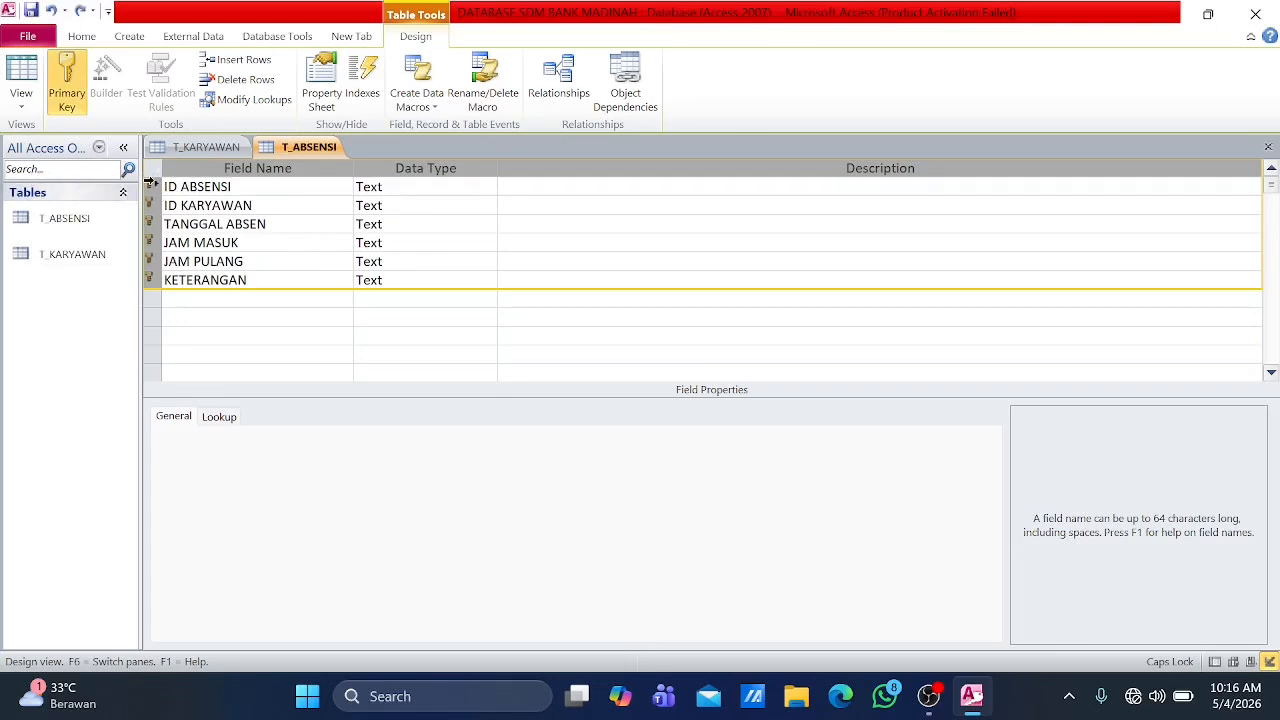
{"action": "left_click", "coordinate": [52, 11]}
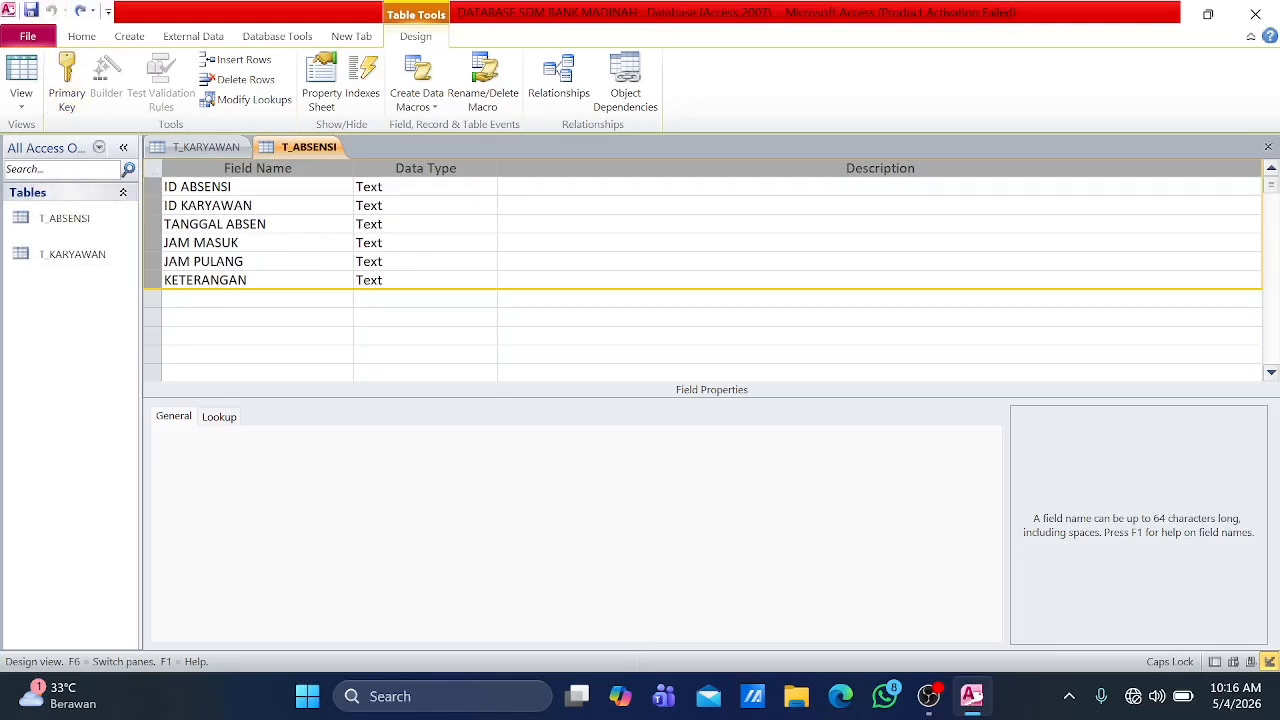
Step: Set only the ID ABSENSI field as the primary key of T_ABSENSI
{"action": "left_click", "coordinate": [153, 187]}
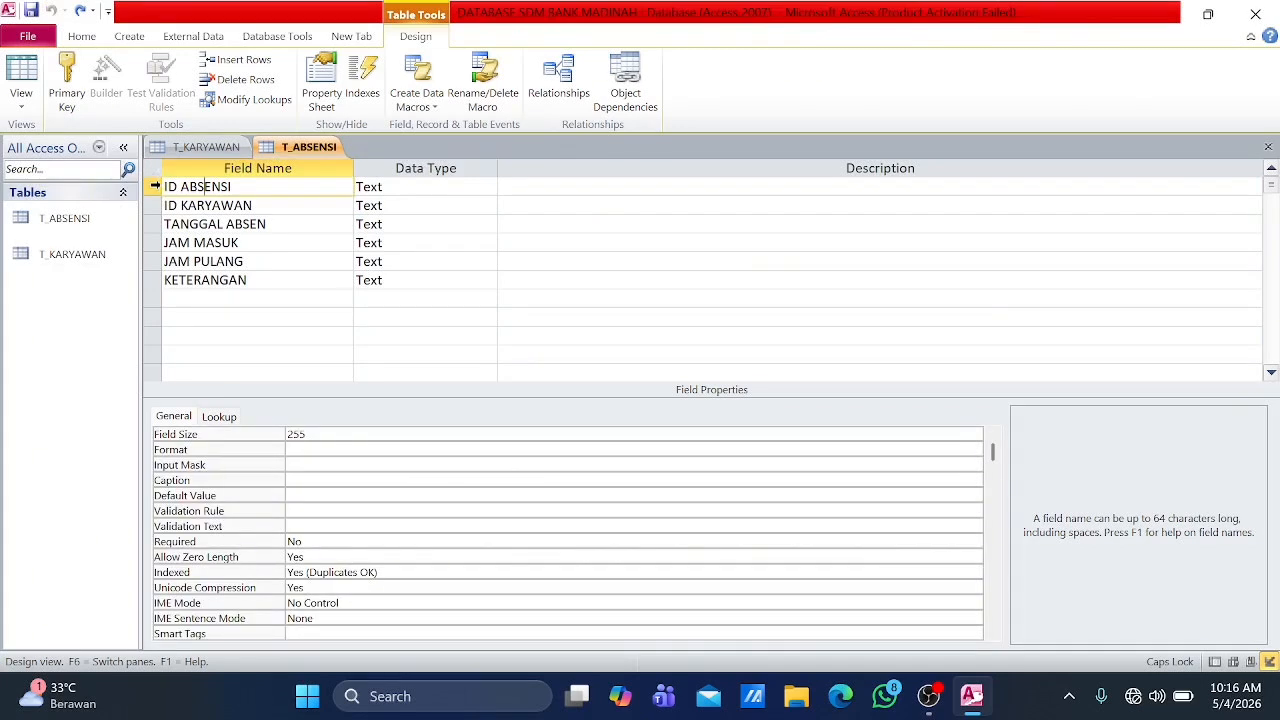
{"action": "right_click", "coordinate": [157, 190]}
{"action": "left_click", "coordinate": [97, 199]}
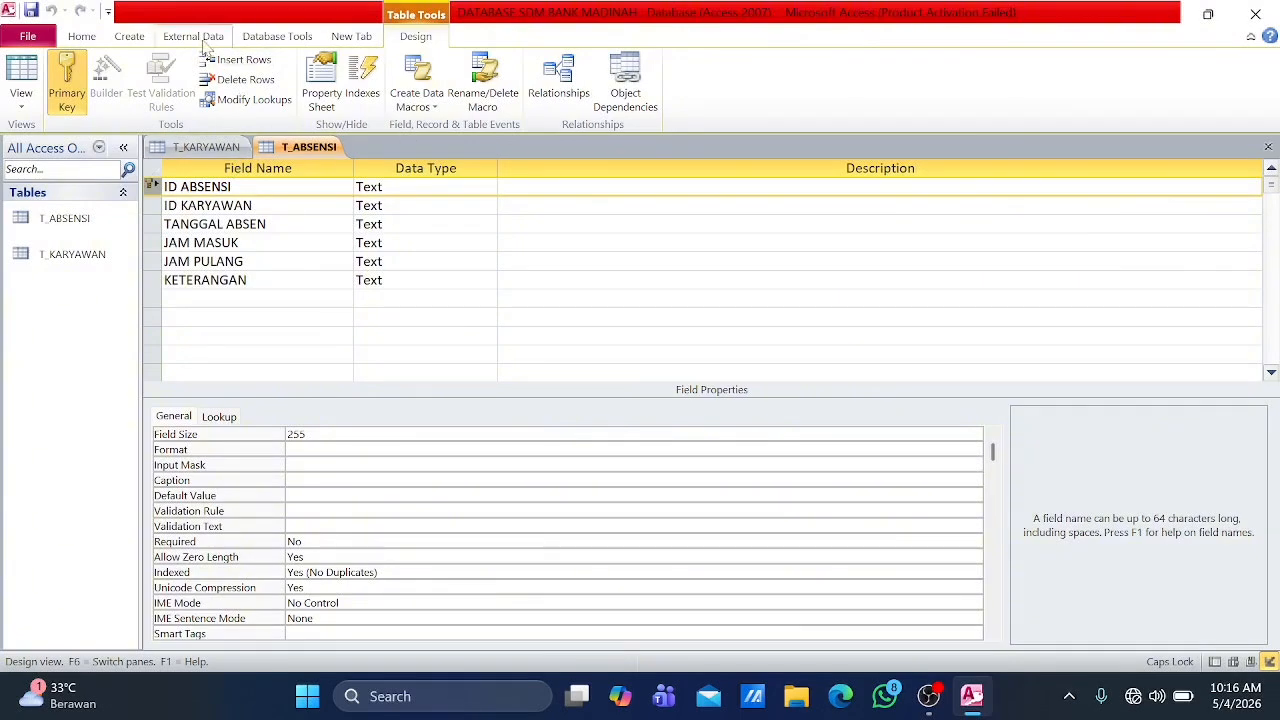
Step: Start a leave table in Design view with the fields ID CUTI, ID KARYAWAN and JENIS CUTI
{"action": "left_click", "coordinate": [131, 40]}
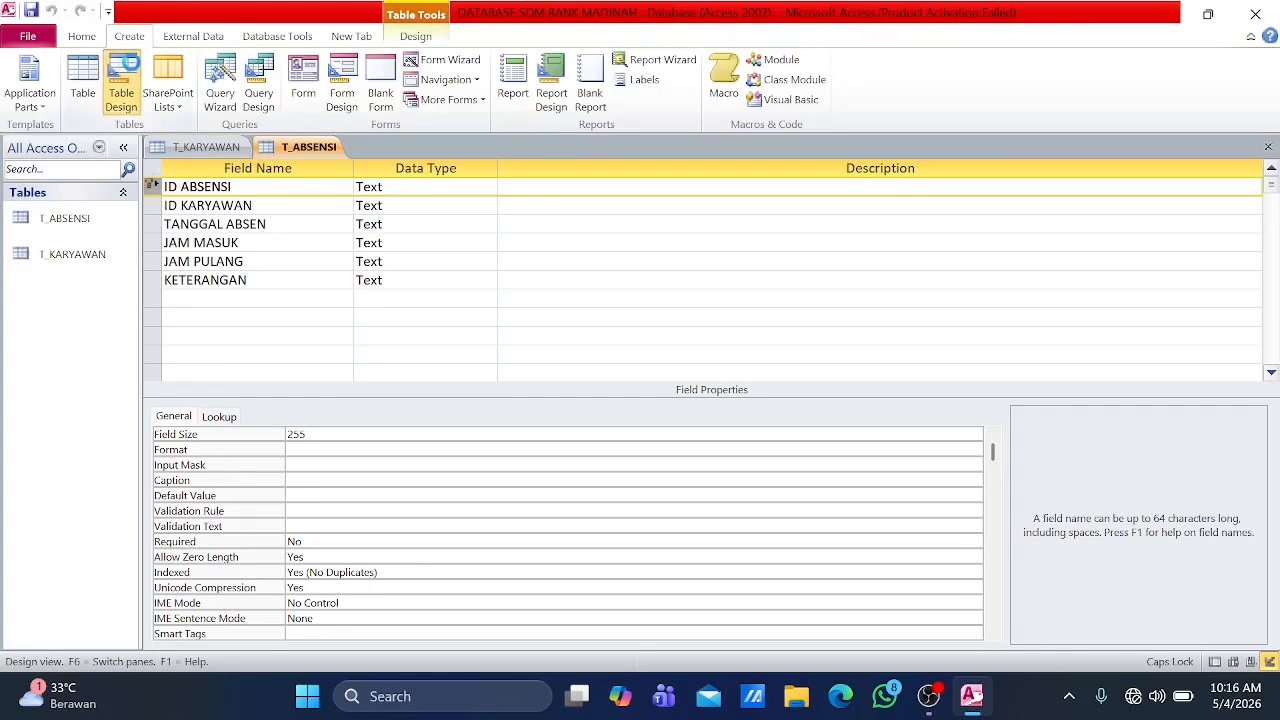
{"action": "left_click", "coordinate": [135, 70]}
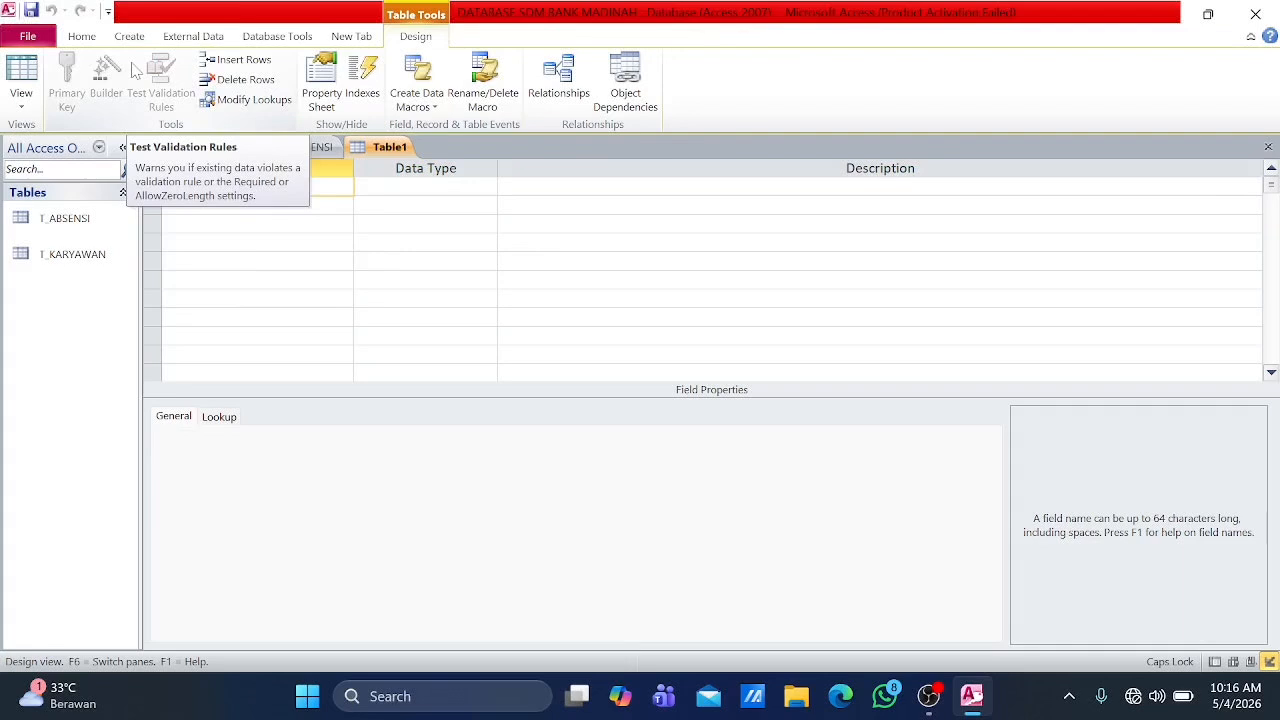
{"action": "type", "text": "ID CUTI"}
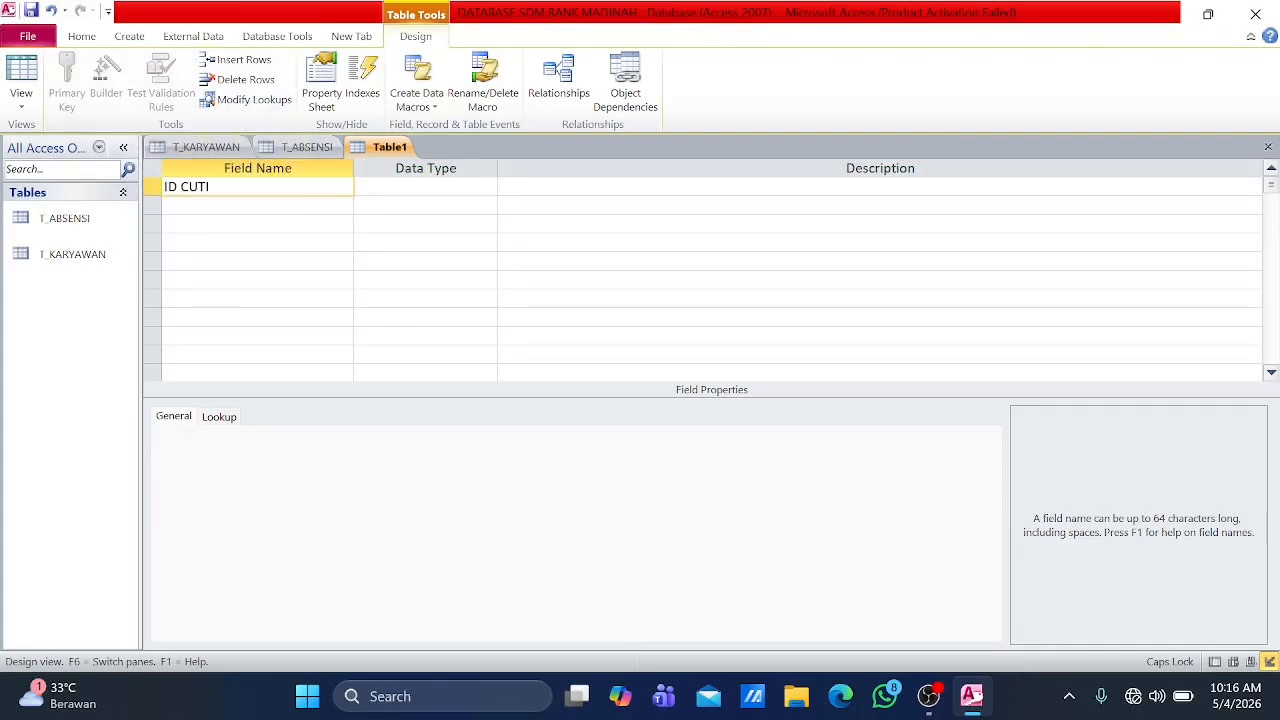
{"action": "key", "text": "Down"}
{"action": "type", "text": "ID KARYAWAN"}
{"action": "key", "text": "Down"}
{"action": "type", "text": "JENIS CUTI"}
Step: Add the fields TANGGAL MULAI and TANGGAL SELESAI below JENIS CUTI
{"action": "key", "text": "Down"}
{"action": "type", "text": "TANGGAL MU"}
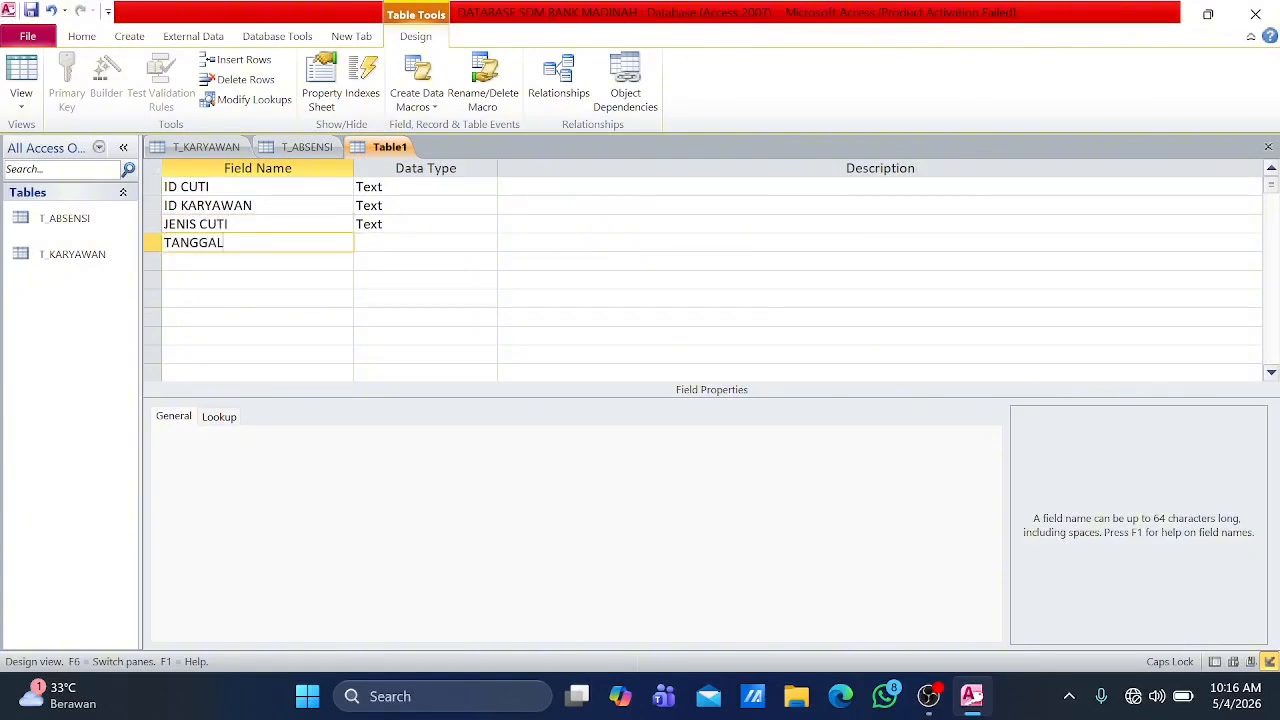
{"action": "key", "text": "BackSpace"}
{"action": "type", "text": "MULAI"}
{"action": "key", "text": "Down"}
{"action": "type", "text": "ANG"}
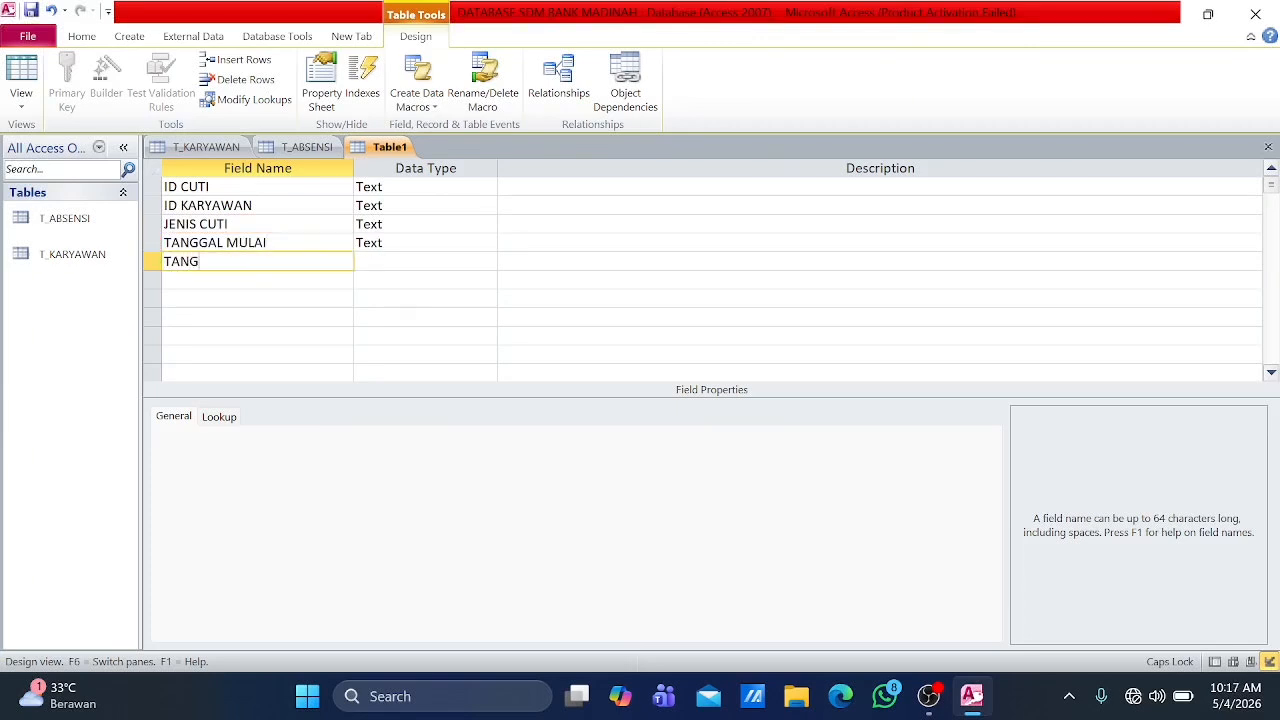
{"action": "type", "text": "GAL SELESAI"}
Step: Add the fields JUMLAH HARI and STATUS at the end of the leave table
{"action": "key", "text": "Down"}
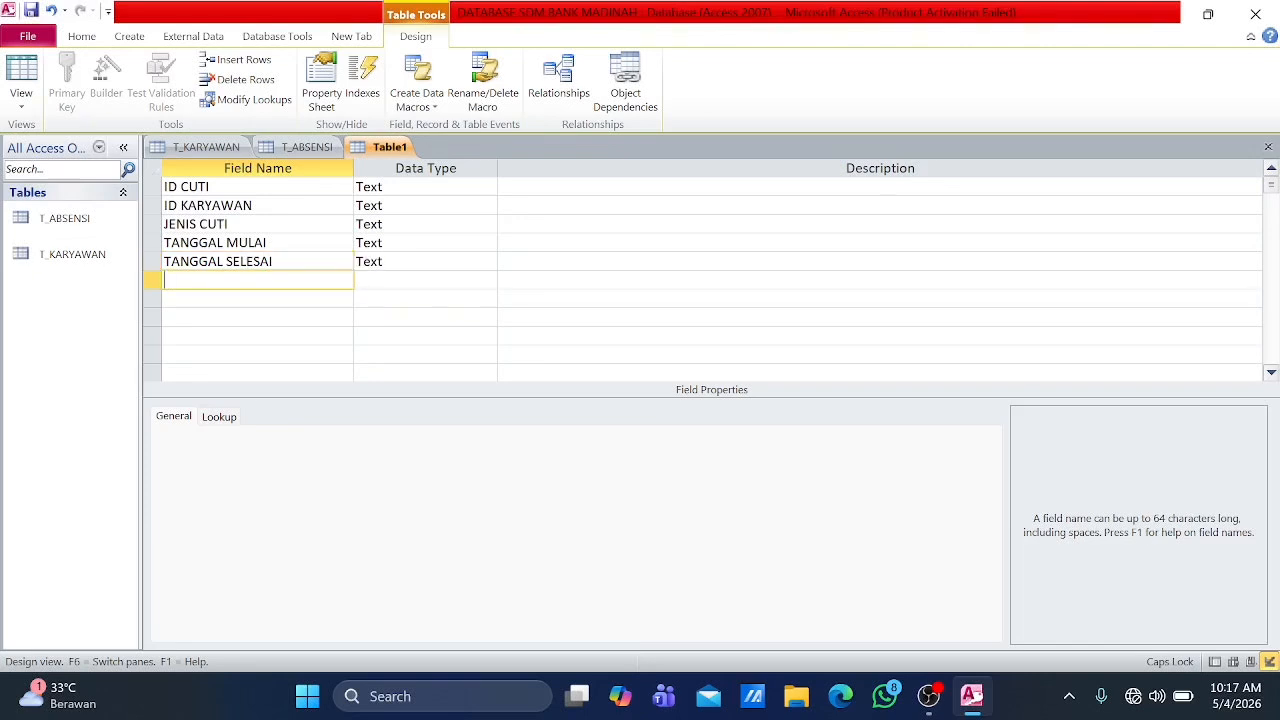
{"action": "type", "text": "JUMLAH HARI"}
{"action": "key", "text": "Down"}
{"action": "type", "text": "STATUS"}
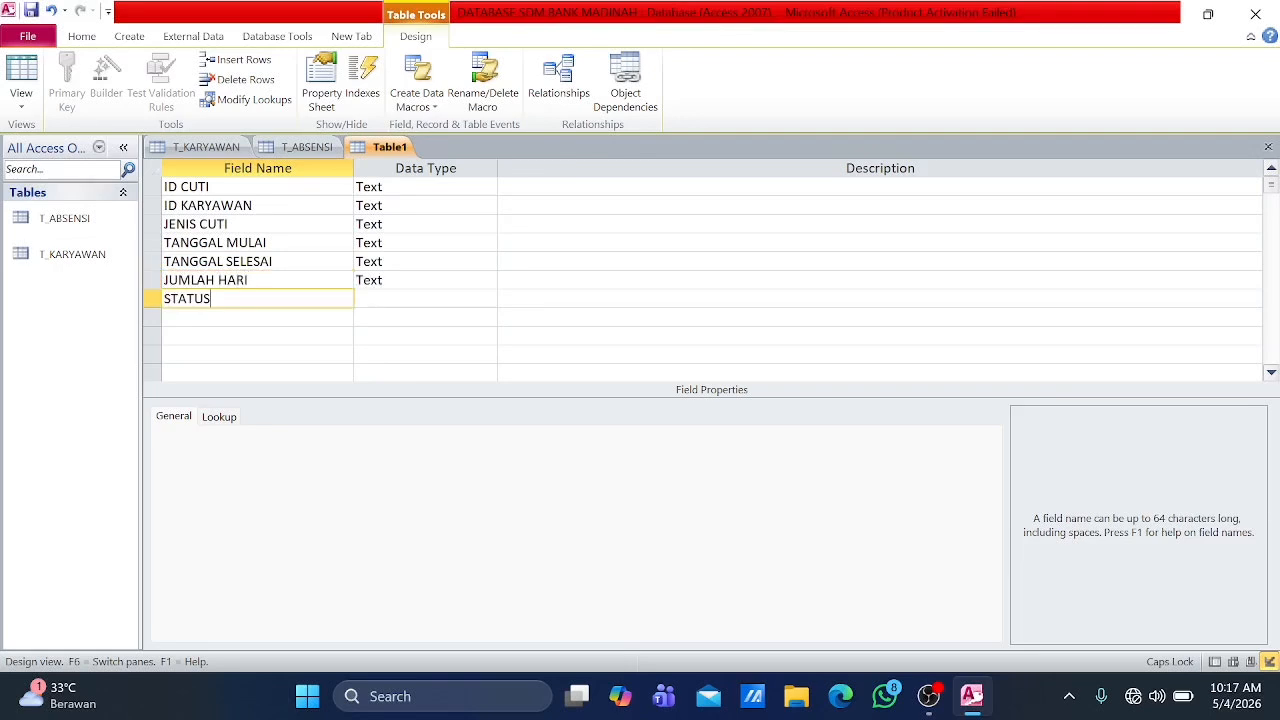
Step: Set the ID CUTI field as the primary key of the unsaved leave table
{"action": "key", "text": "ctrl+s"}
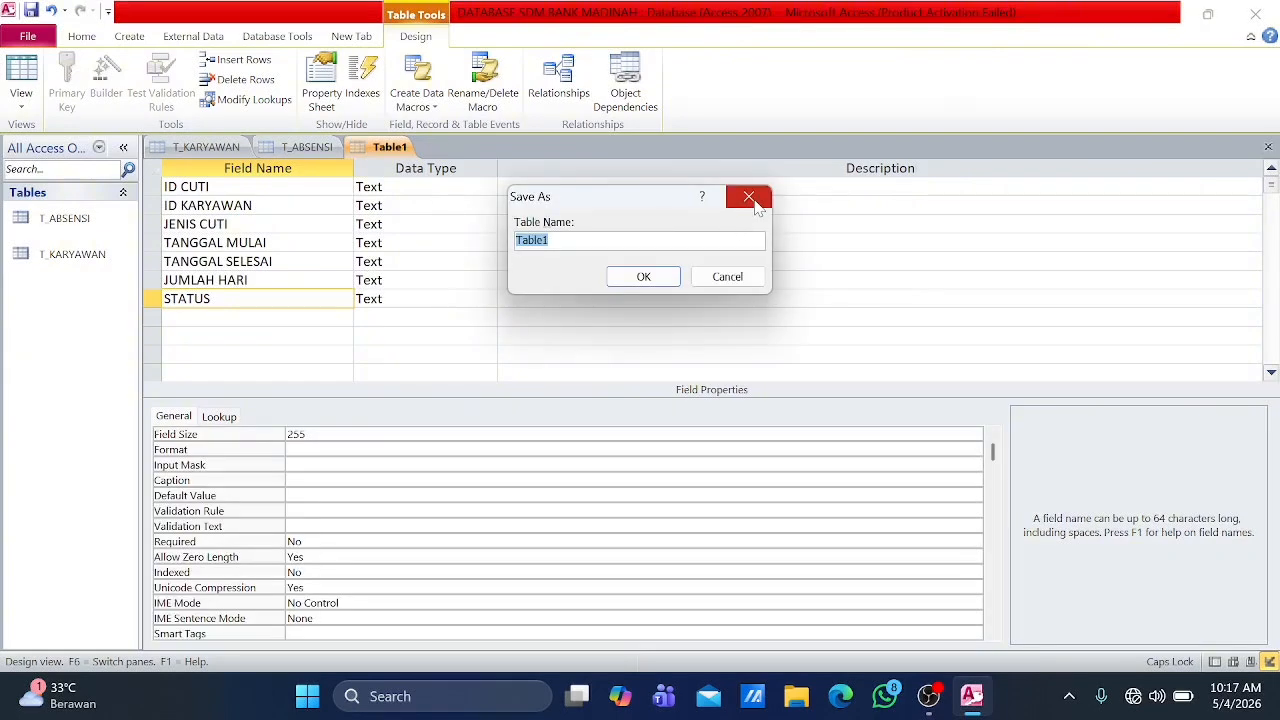
{"action": "left_click", "coordinate": [727, 277]}
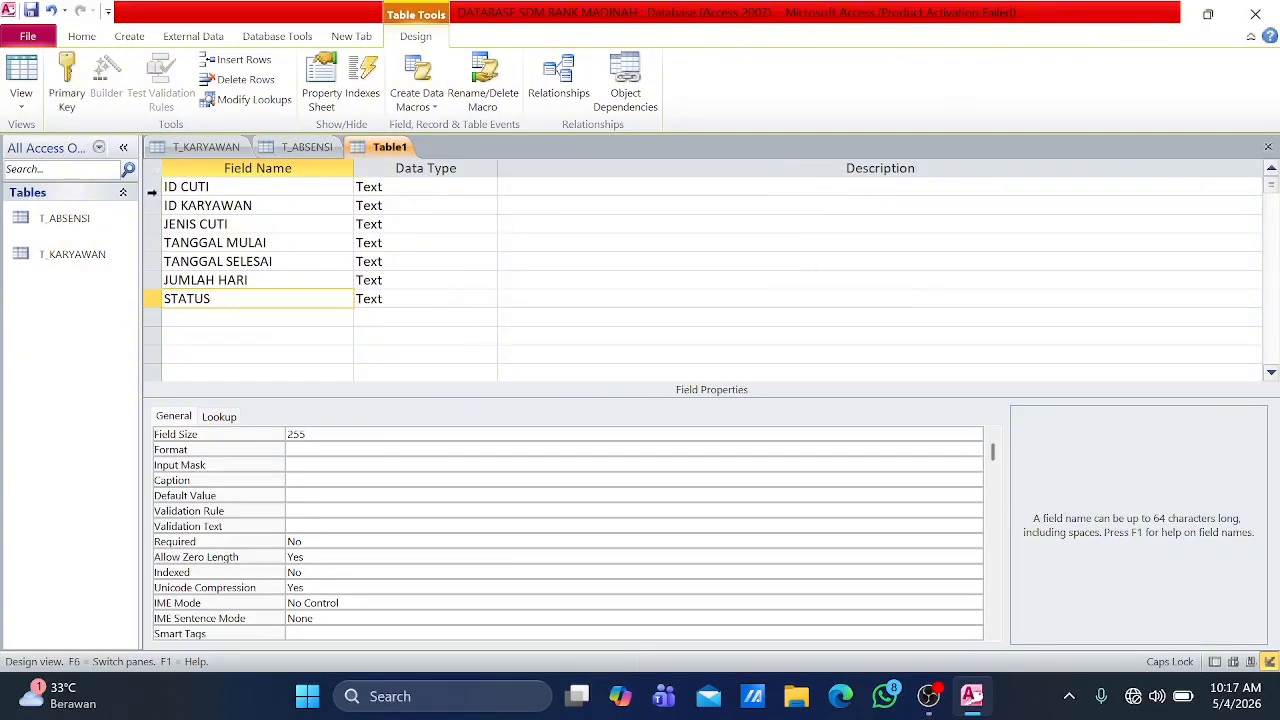
{"action": "left_click", "coordinate": [152, 190]}
{"action": "right_click", "coordinate": [144, 190]}
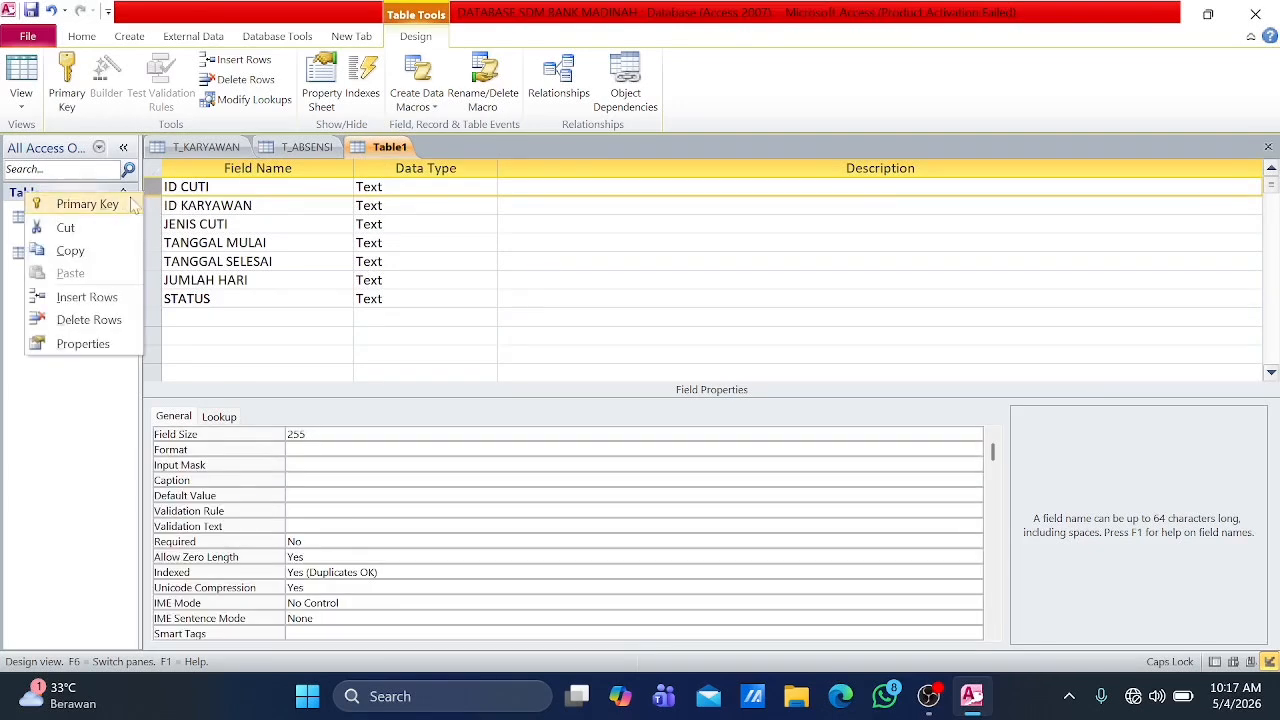
{"action": "left_click", "coordinate": [106, 205]}
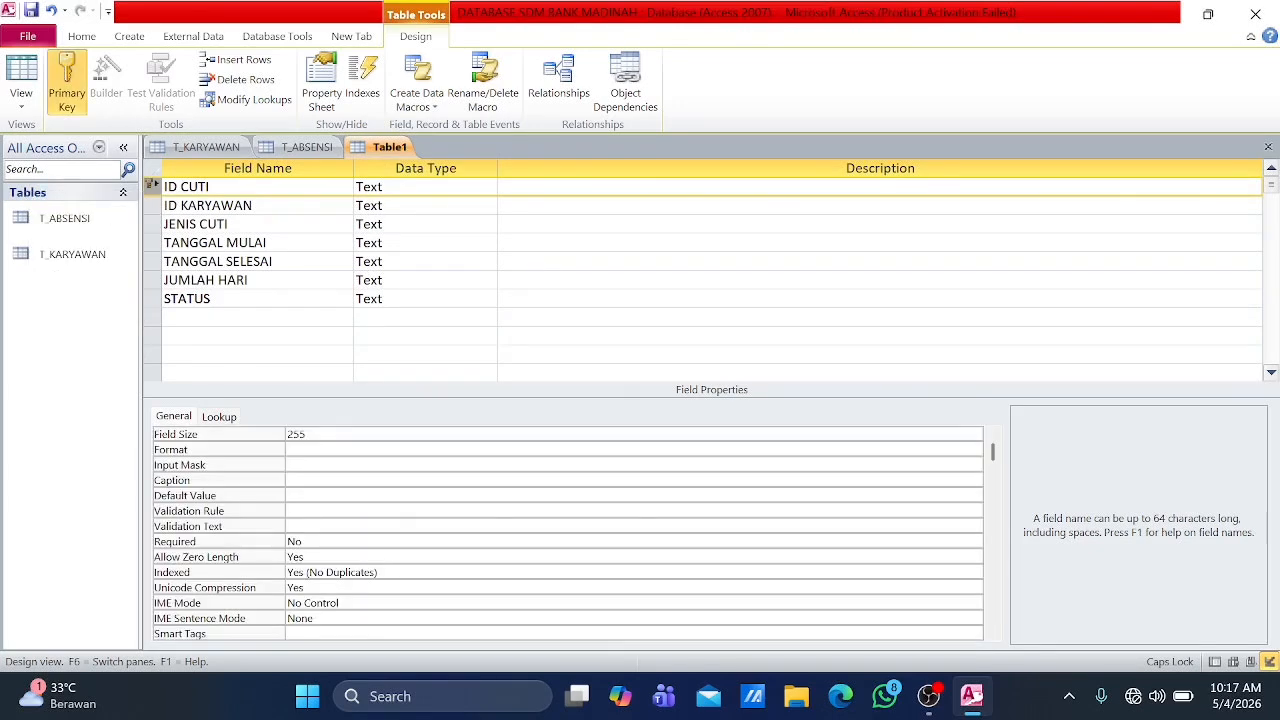
Step: Save the leave table as T_CUTI
{"action": "key", "text": "ctrl+s"}
{"action": "type", "text": "T"}
{"action": "type", "text": "_CURI"}
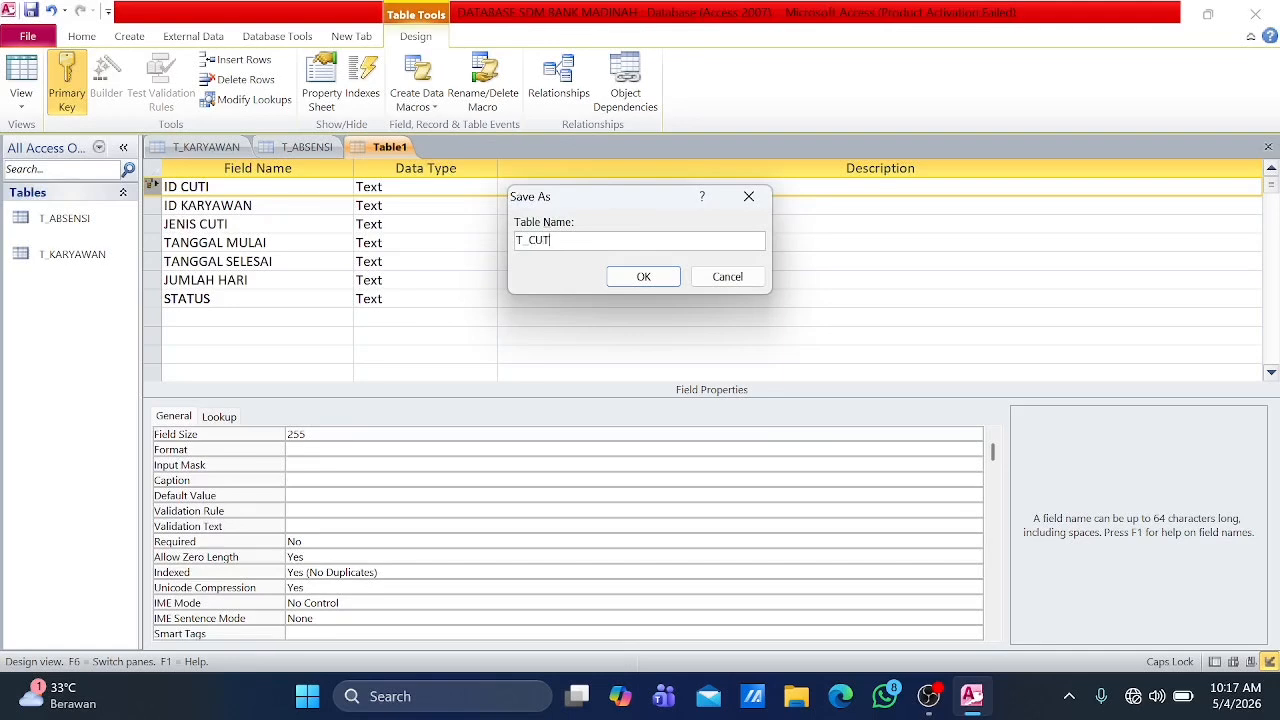
{"action": "key", "text": "Return"}
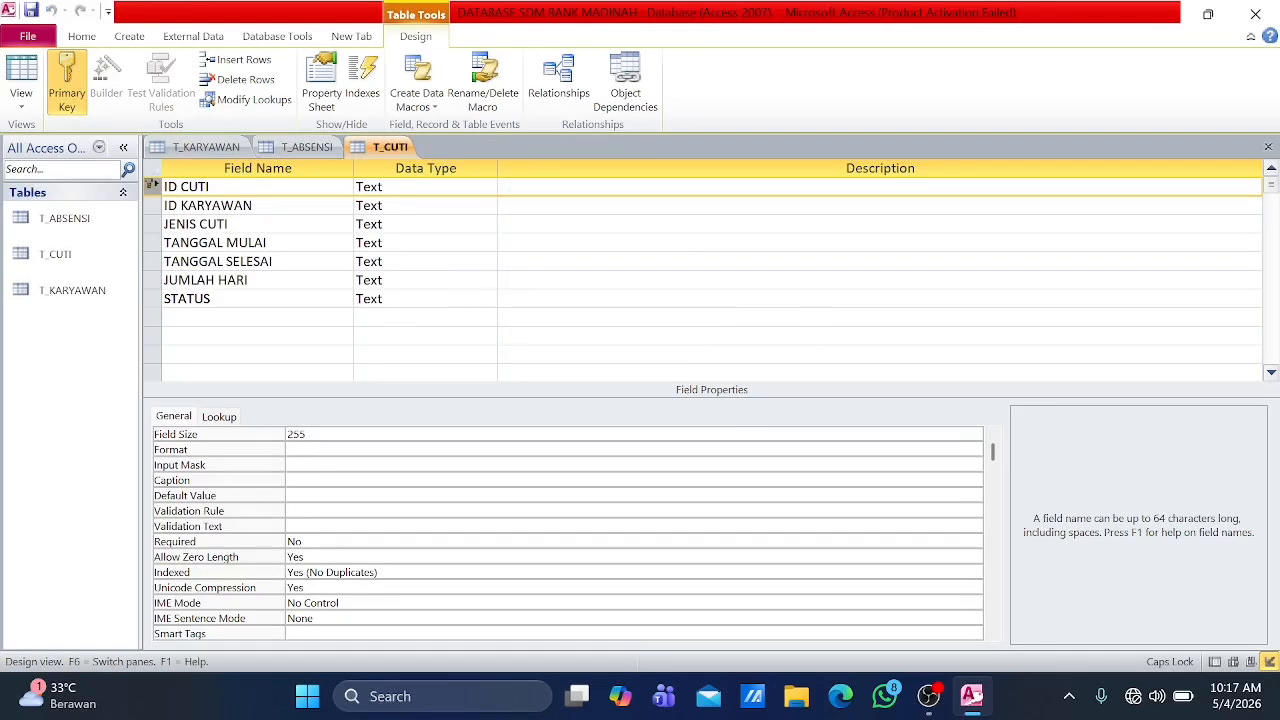
Step: Start a training table in Design view with the fields ID PELATIHAN and ID KARYAWAN
{"action": "left_click", "coordinate": [129, 36]}
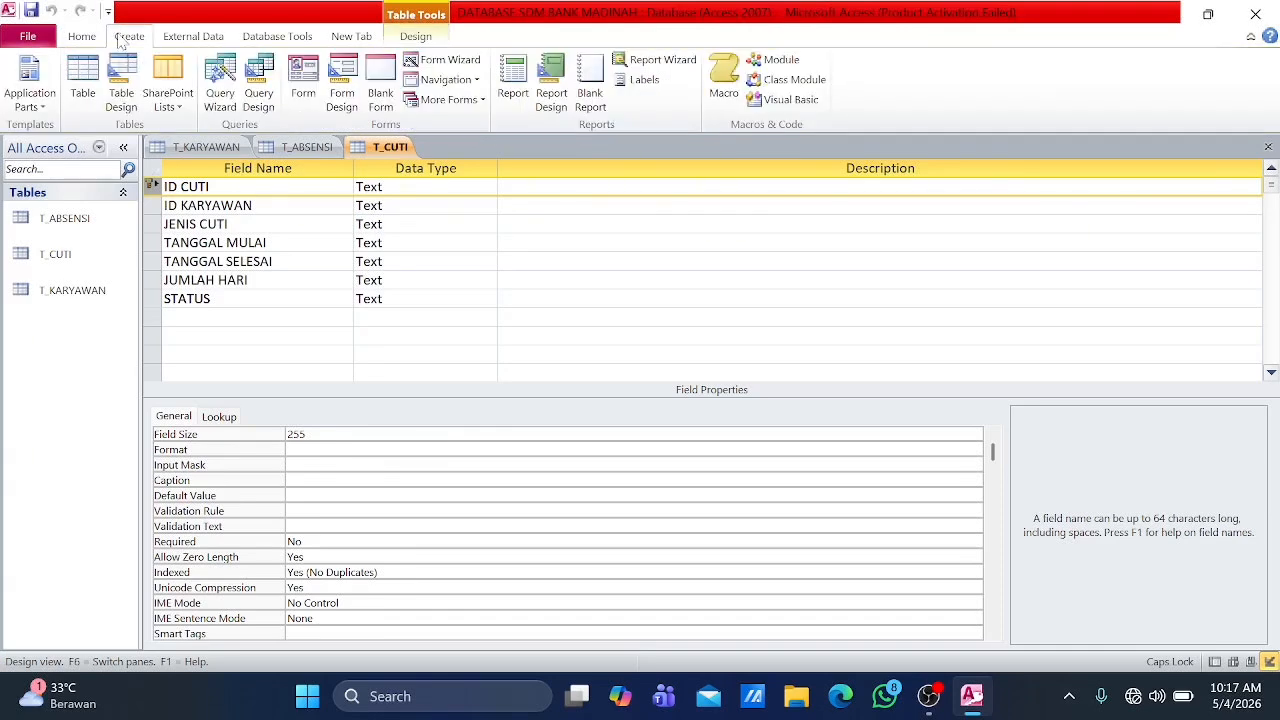
{"action": "left_click", "coordinate": [121, 80]}
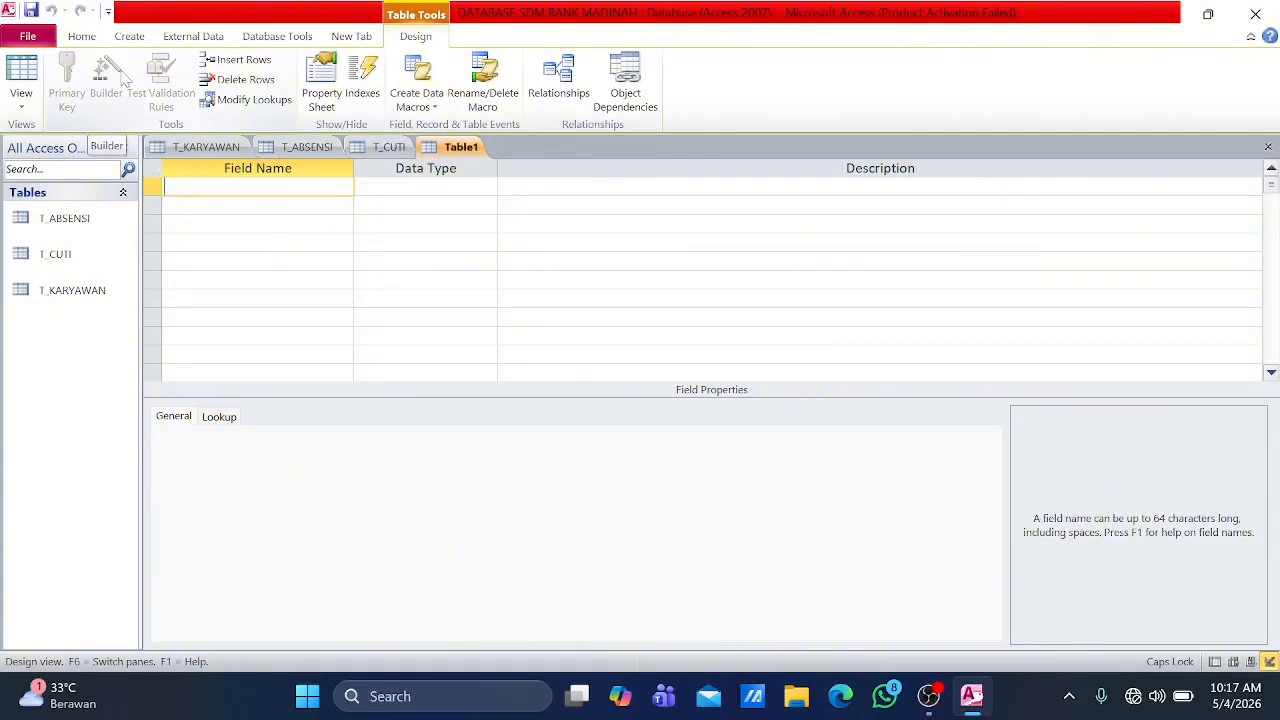
{"action": "type", "text": "ID PELATIHAN"}
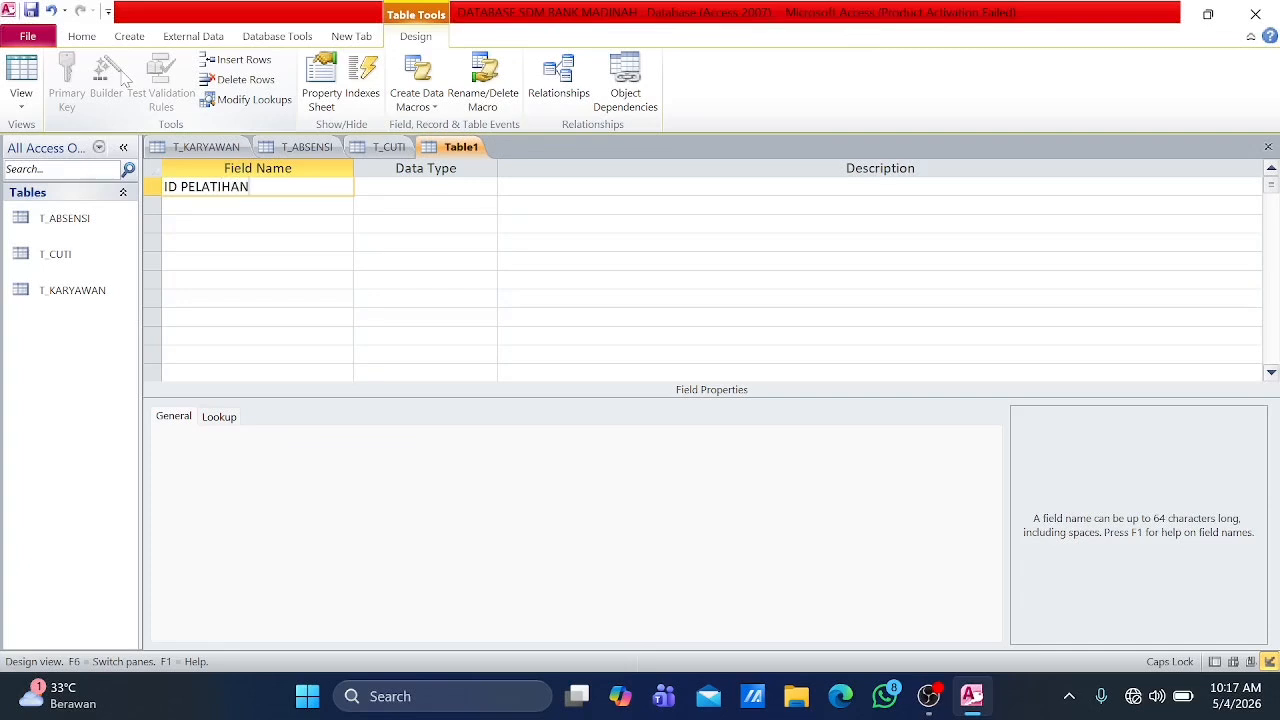
{"action": "key", "text": "Down"}
{"action": "type", "text": "ID KARYAWAN"}
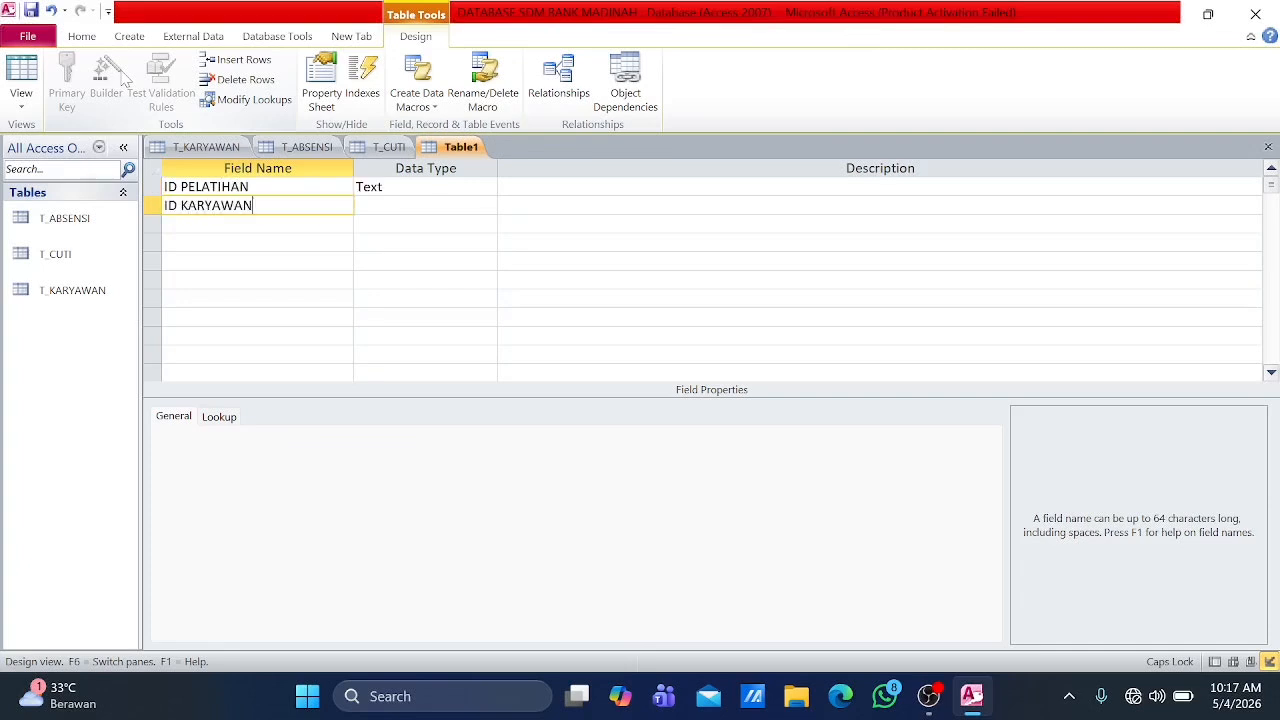
Step: Add the fields NAMA PELATIHAN and PENYELENGGARA below ID KARYAWAN in the training table
{"action": "key", "text": "Down"}
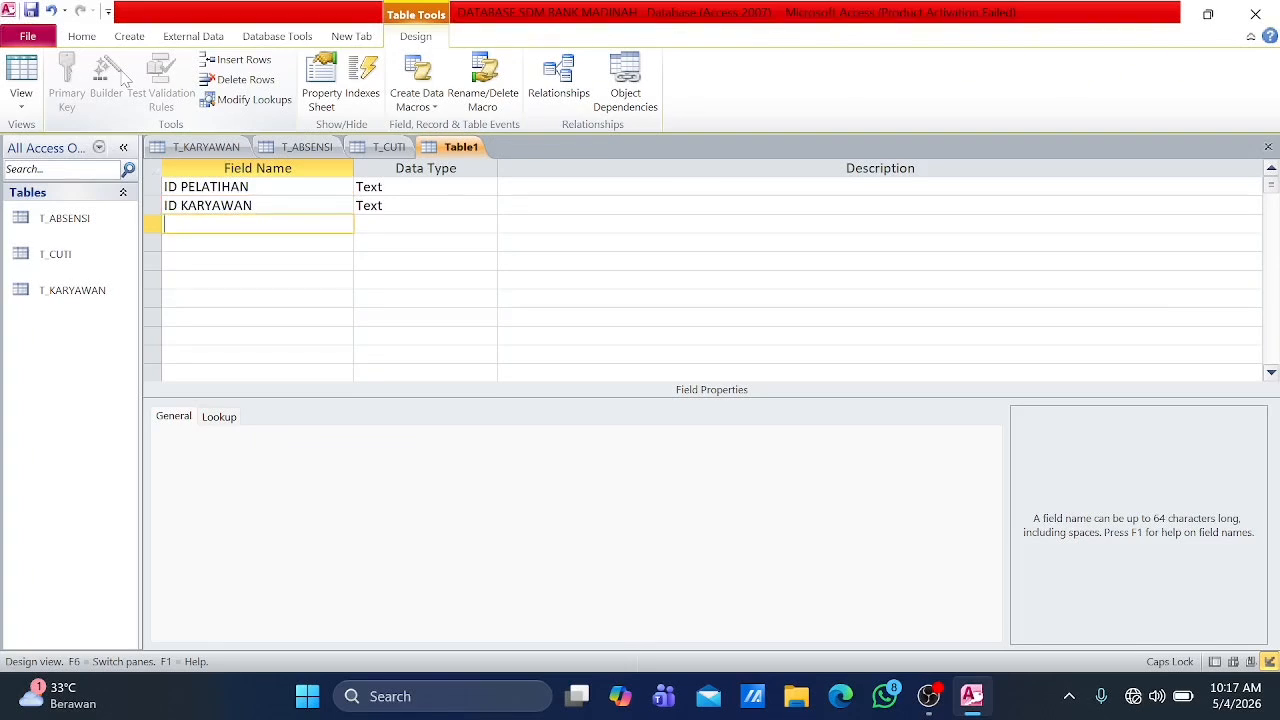
{"action": "type", "text": "NAMA PELATIHAN"}
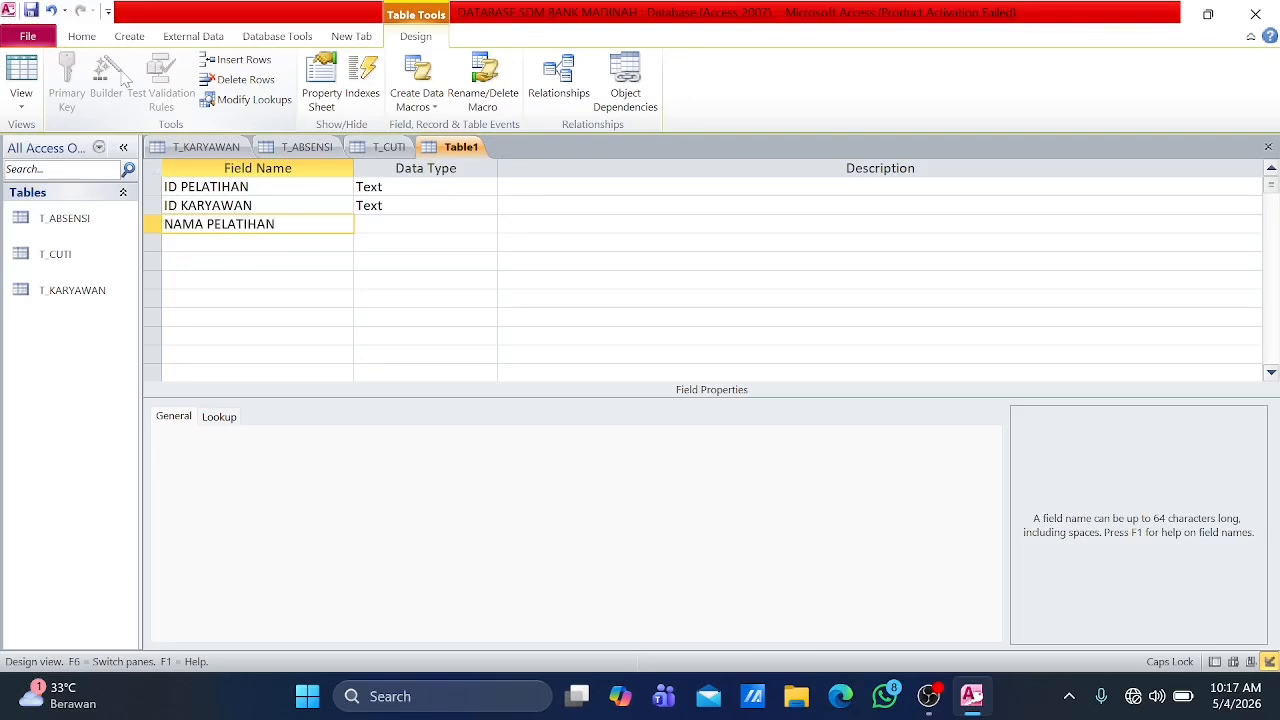
{"action": "type", "text": "PE"}
{"action": "key", "text": "Down"}
{"action": "type", "text": "PENYELENGGARA"}
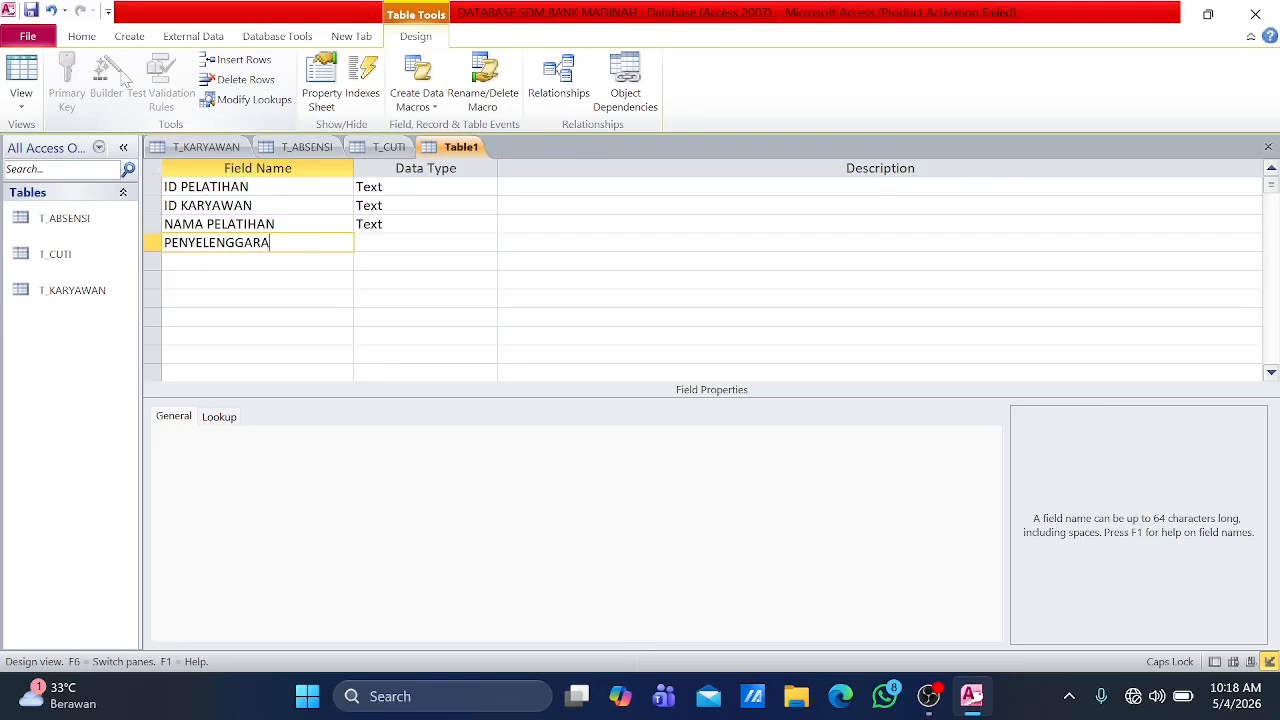
Step: Add the fields TEMPAT and TANGGAL below PENYELENGGARA
{"action": "key", "text": "Down"}
{"action": "type", "text": "TEMPAT"}
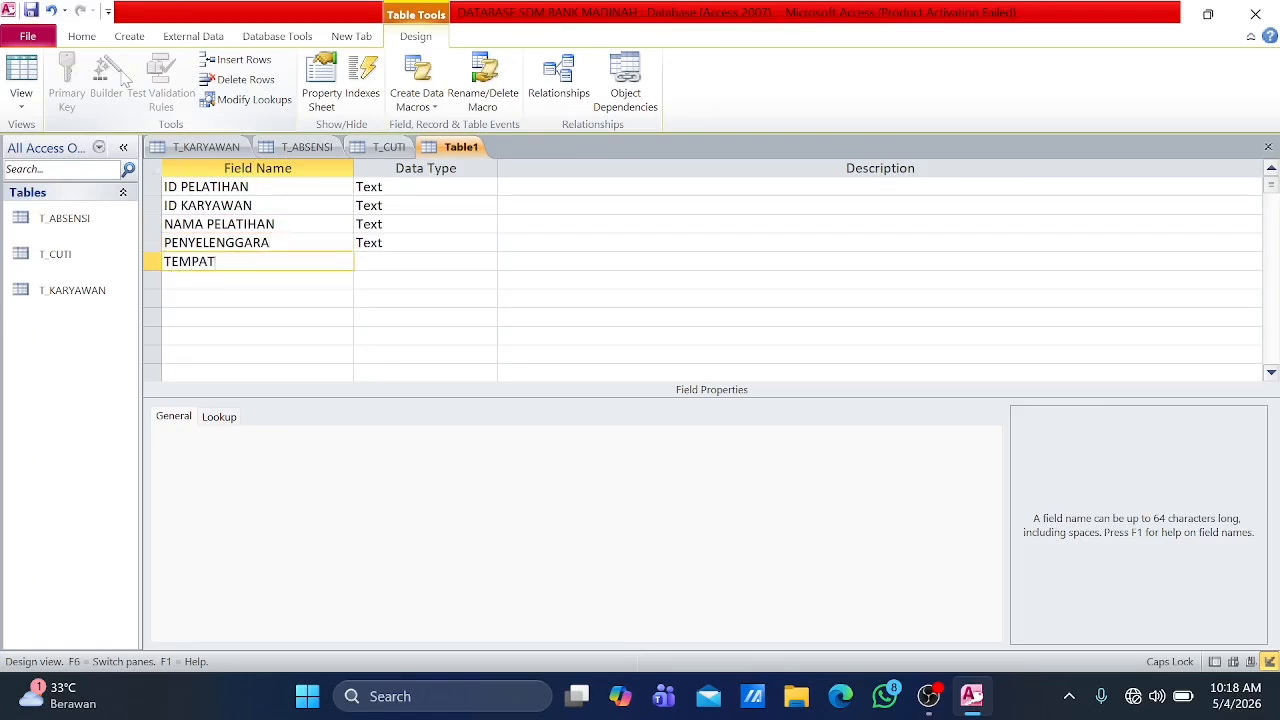
{"action": "key", "text": "Down"}
{"action": "type", "text": "TANGG"}
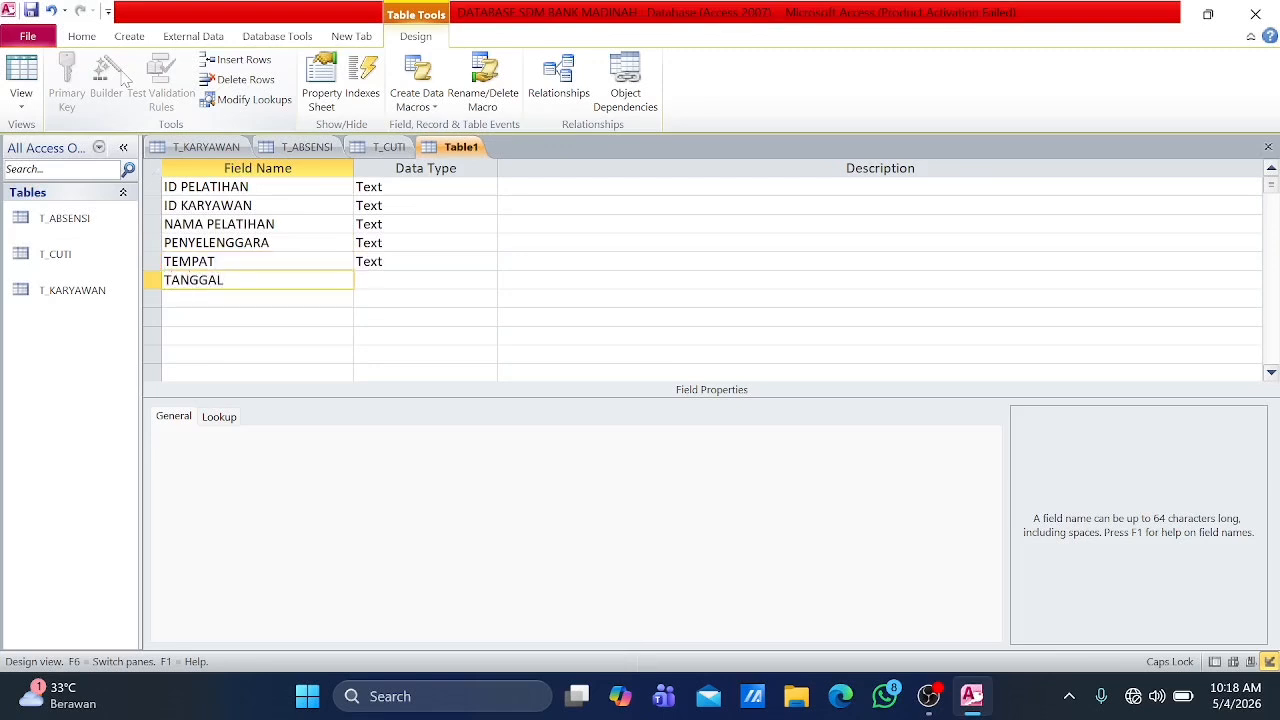
Step: Set the ID PELATIHAN field as the primary key of the training table
{"action": "left_click", "coordinate": [157, 186]}
{"action": "right_click", "coordinate": [156, 188]}
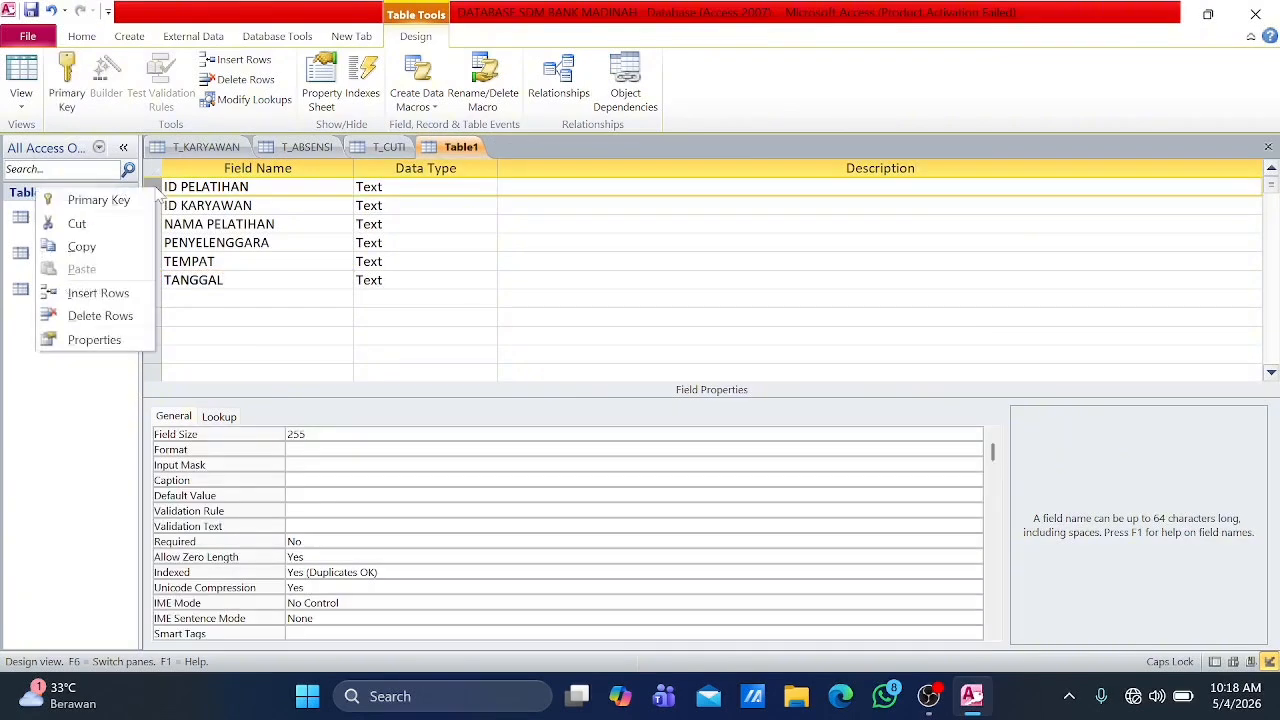
{"action": "left_click", "coordinate": [134, 202]}
Step: Save the training table as T_PELATIHAN
{"action": "key", "text": "ctrl+s"}
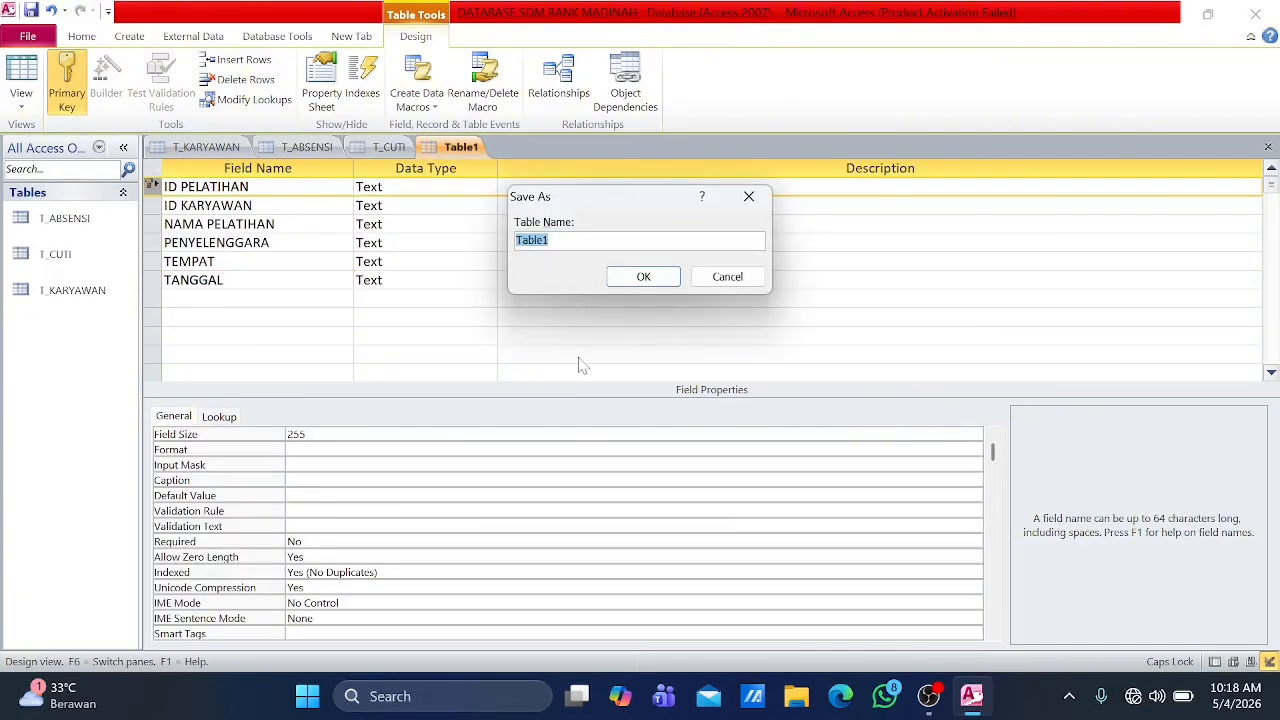
{"action": "type", "text": "T_PELATIHAN"}
{"action": "key", "text": "Return"}
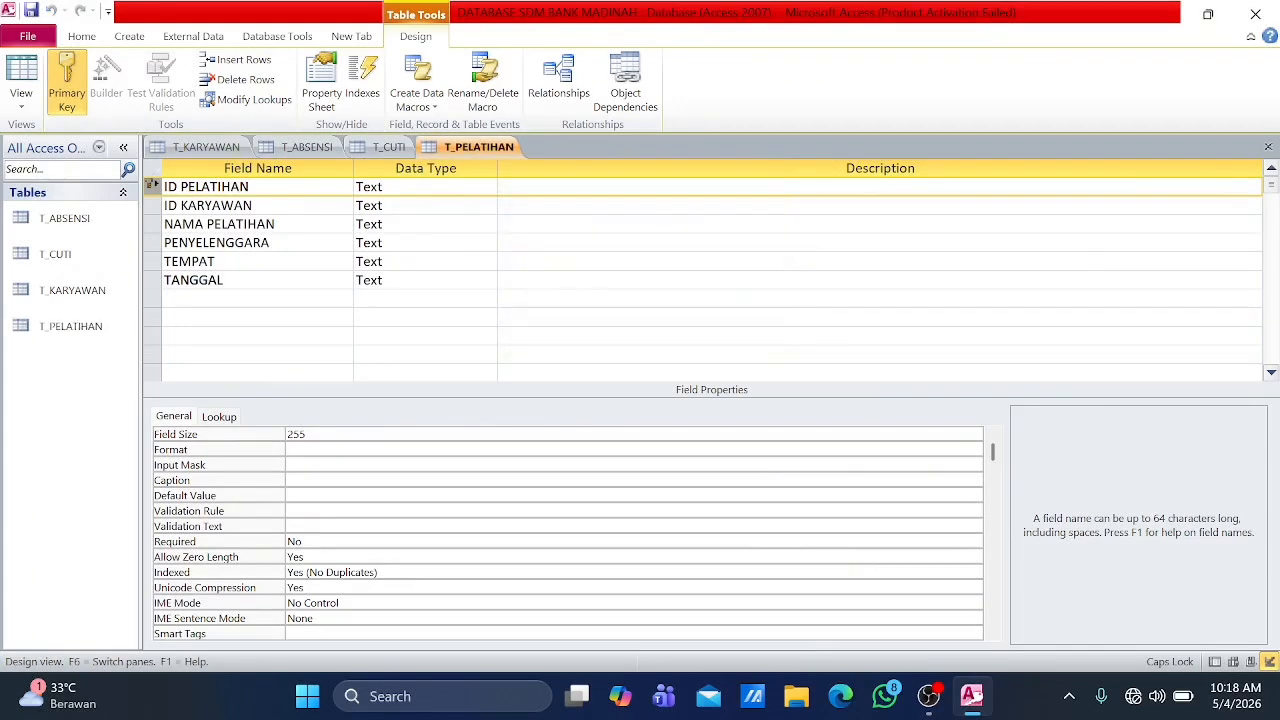
Step: Review the data types of the fields in the T_KARYAWAN table, from ID KARYAWAN to JABATAN
{"action": "double_click", "coordinate": [82, 228]}
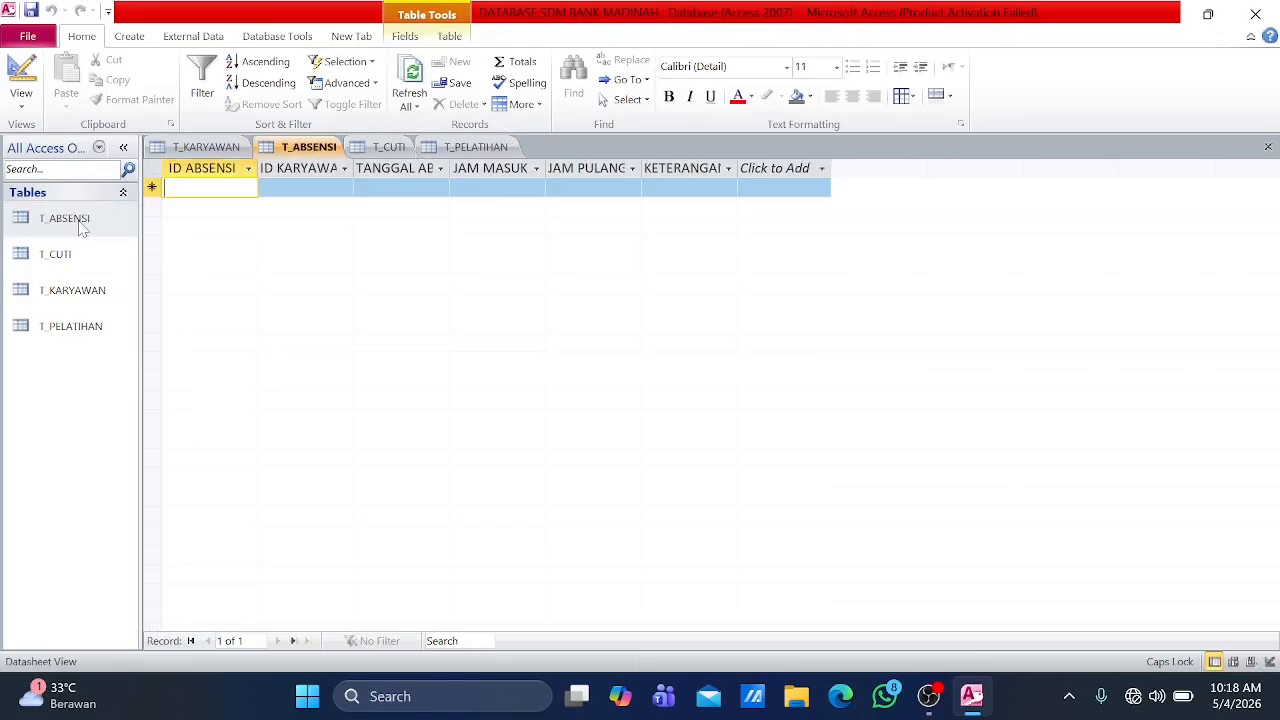
{"action": "left_click", "coordinate": [192, 148]}
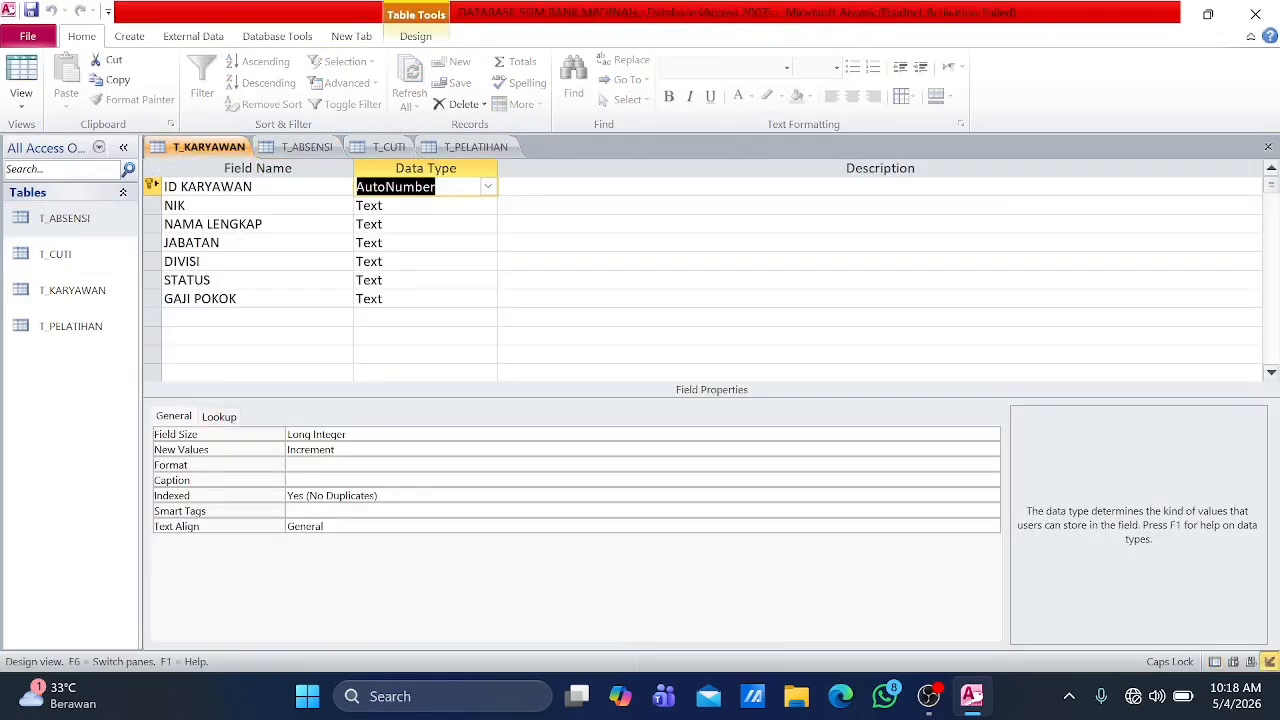
{"action": "left_click", "coordinate": [396, 205]}
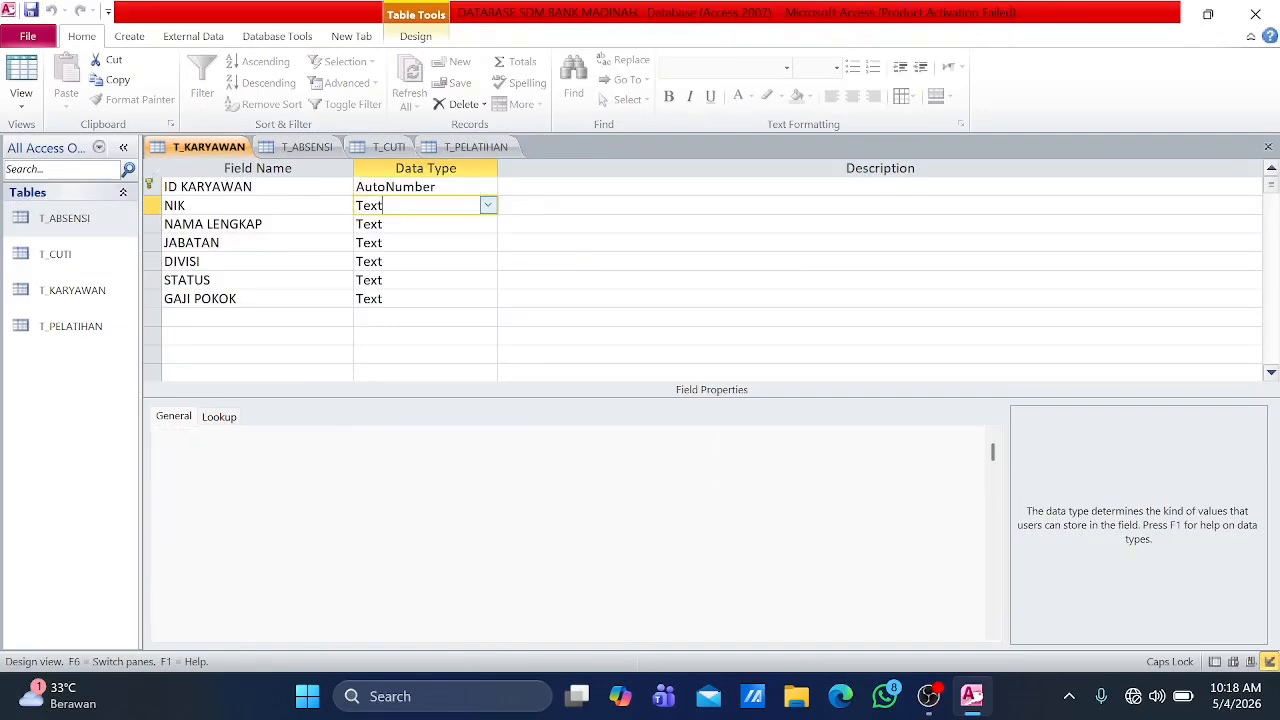
{"action": "left_click", "coordinate": [396, 224]}
{"action": "left_click", "coordinate": [396, 243]}
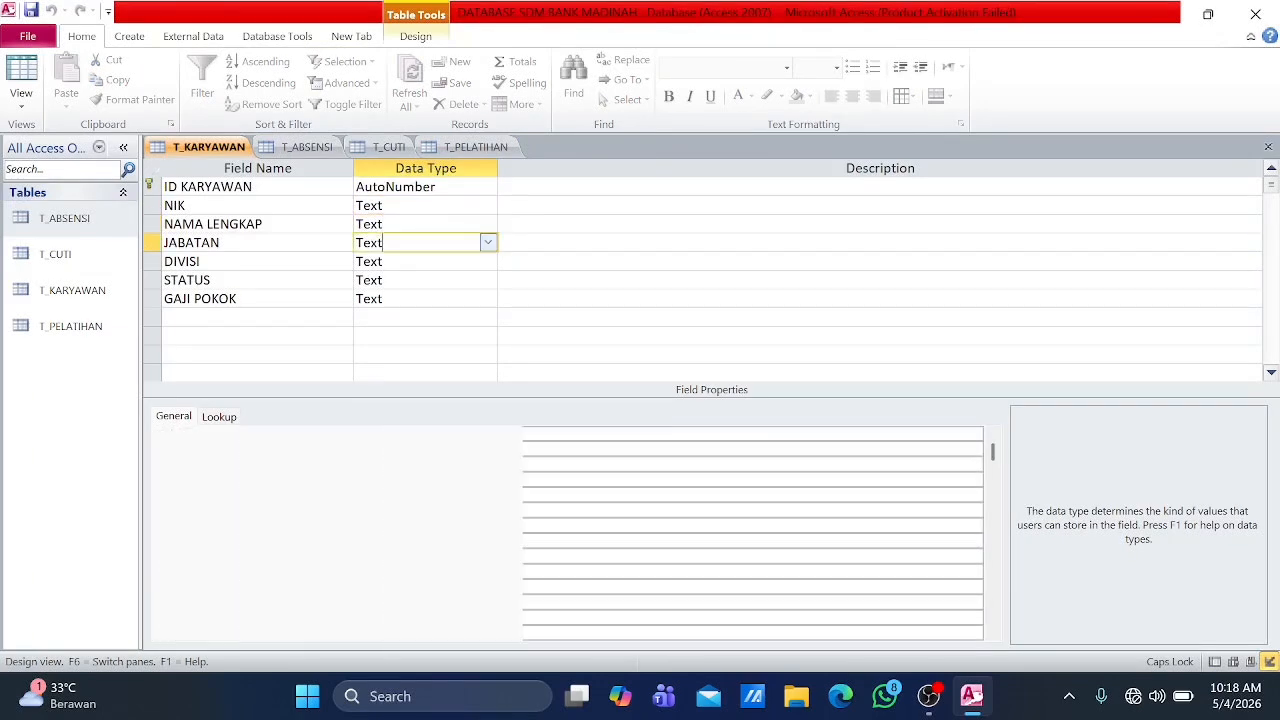
Step: Open the T_ABSENSI table in Design view and set the ID ABSENSI data type to AutoNumber
{"action": "left_click", "coordinate": [323, 149]}
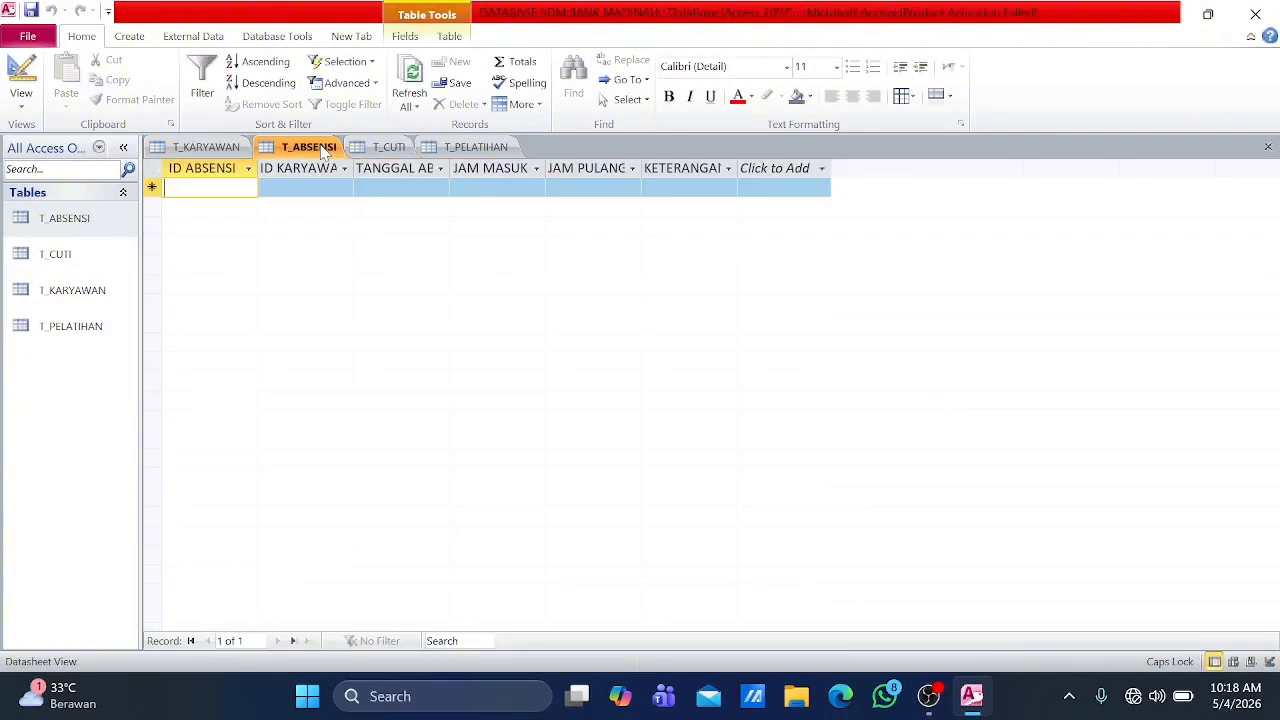
{"action": "left_click", "coordinate": [17, 75]}
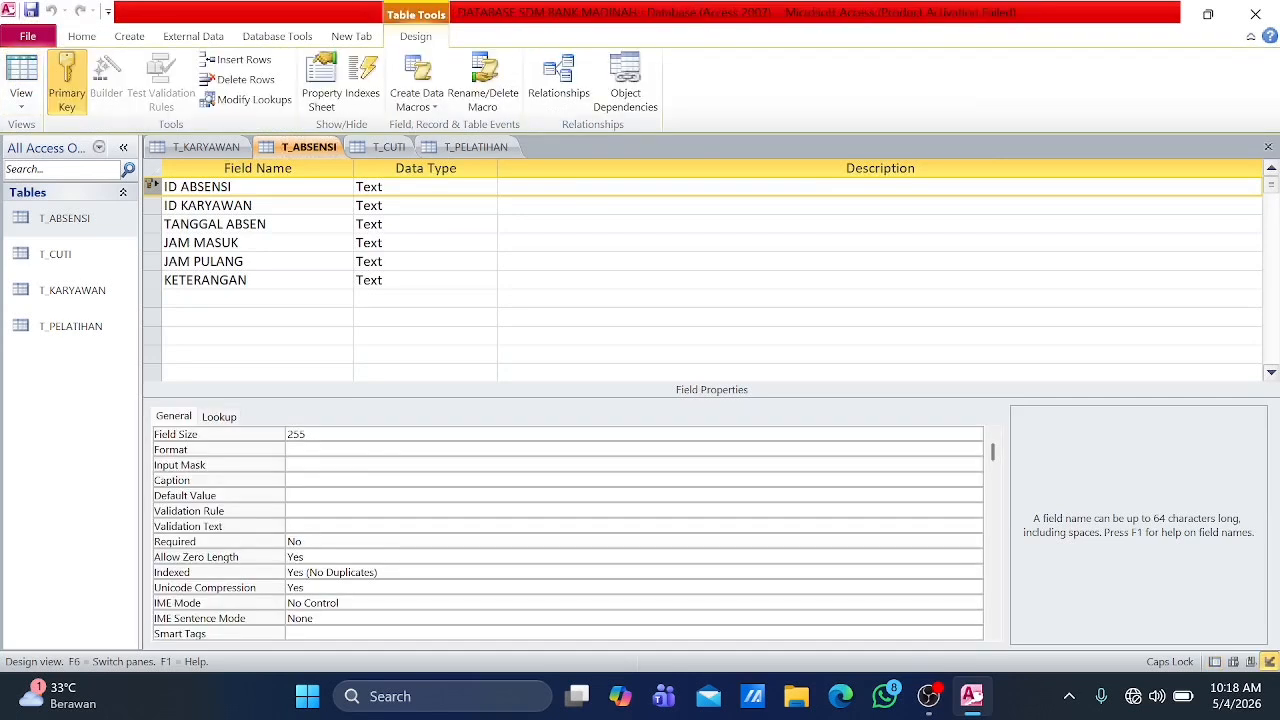
{"action": "left_click", "coordinate": [410, 187]}
{"action": "left_click", "coordinate": [487, 188]}
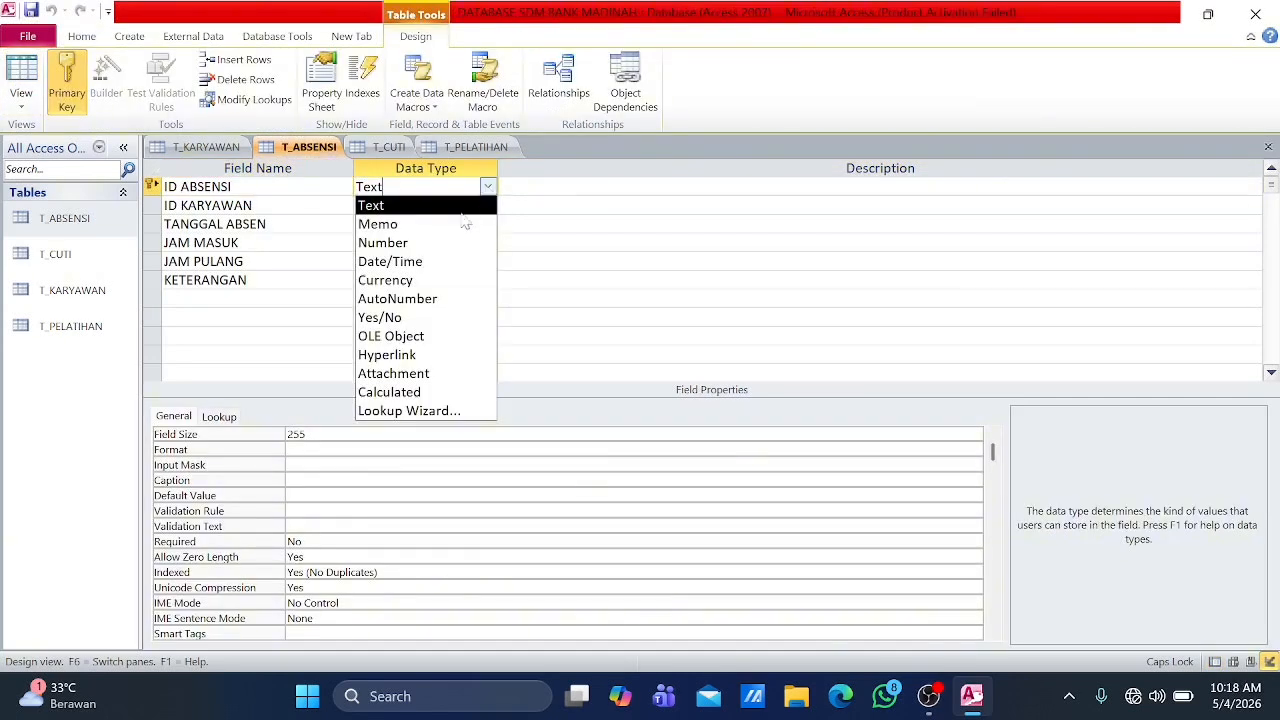
{"action": "left_click", "coordinate": [418, 299]}
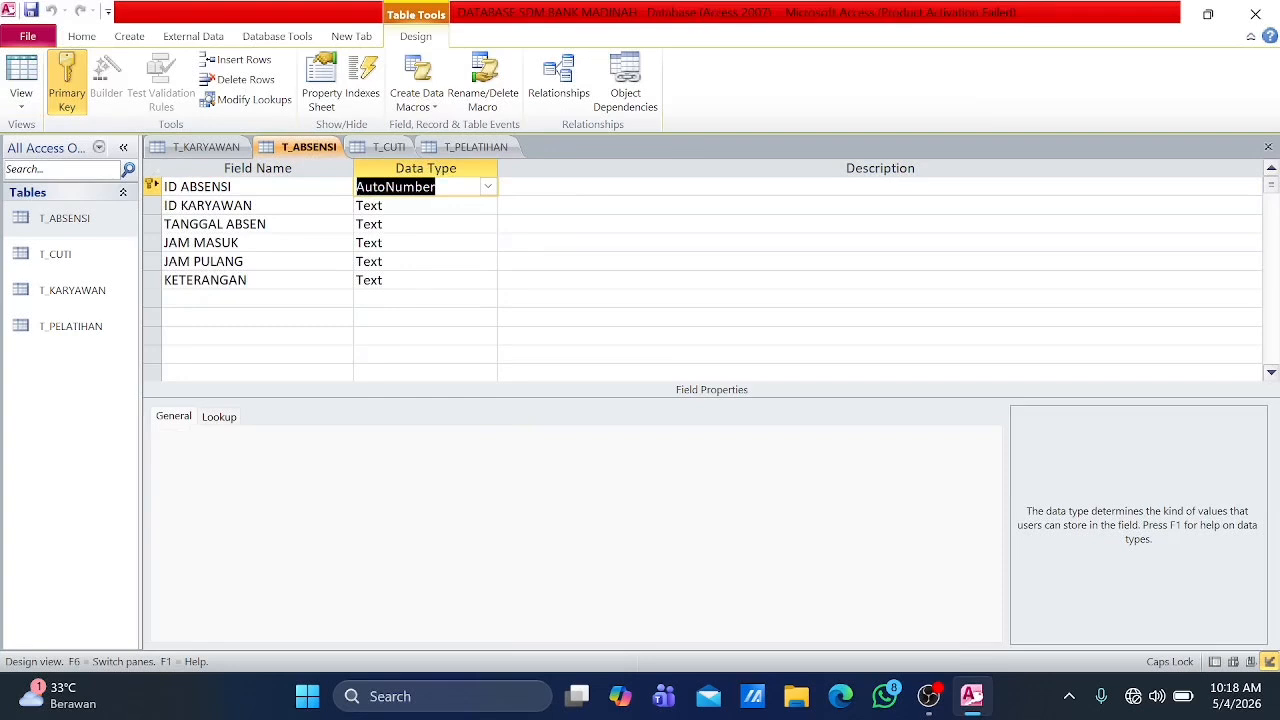
Step: Set the T_ABSENSI data types to Number for ID KARYAWAN and Date/Time for TANGGAL ABSEN
{"action": "key", "text": "Down"}
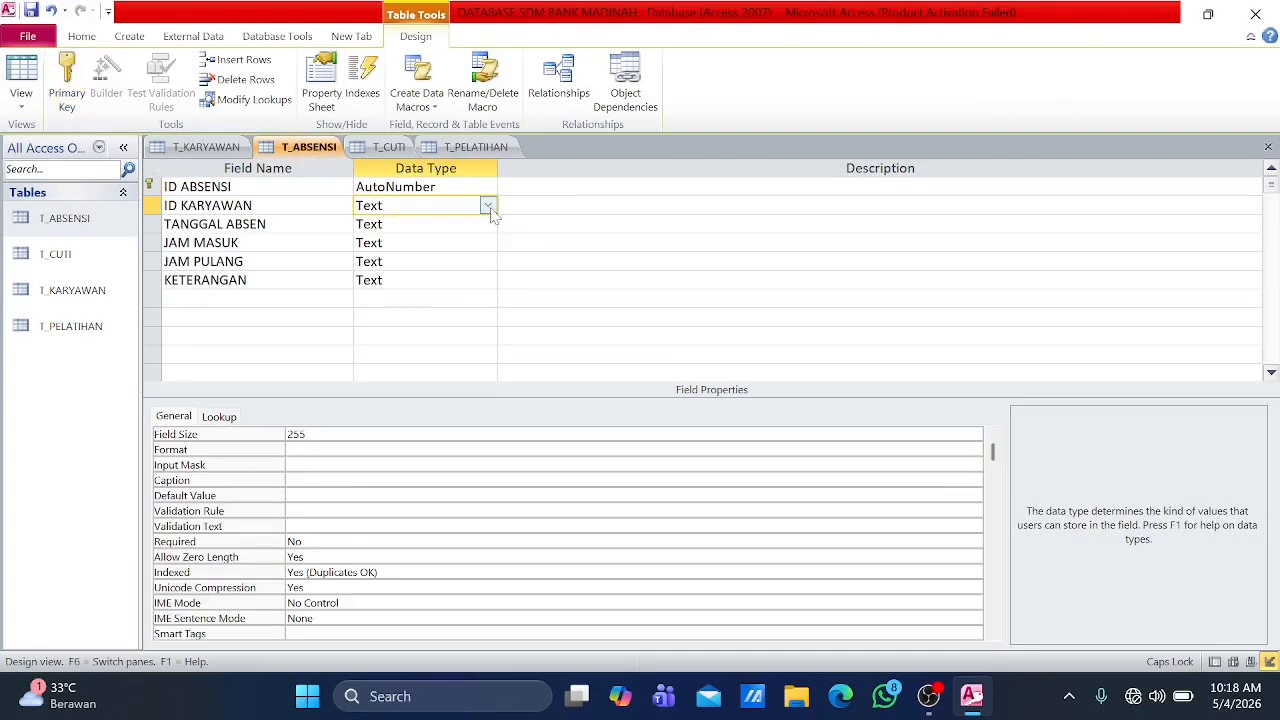
{"action": "left_click", "coordinate": [487, 205]}
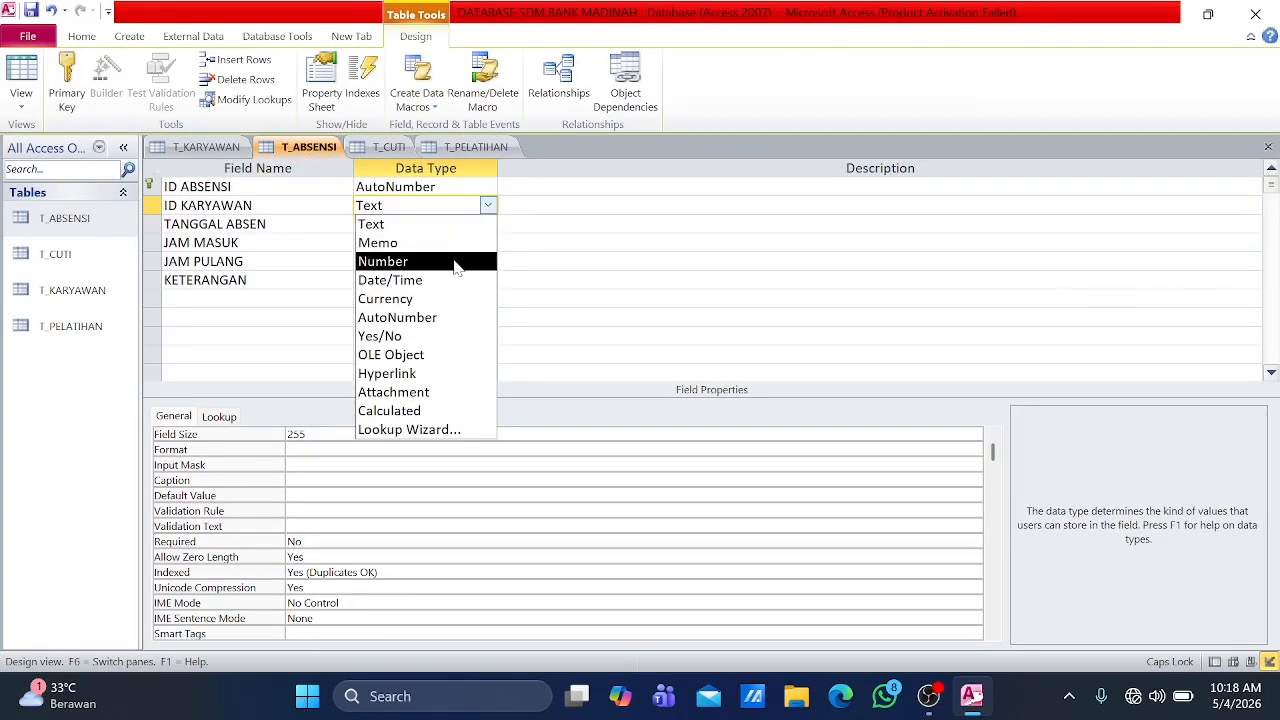
{"action": "left_click", "coordinate": [455, 265]}
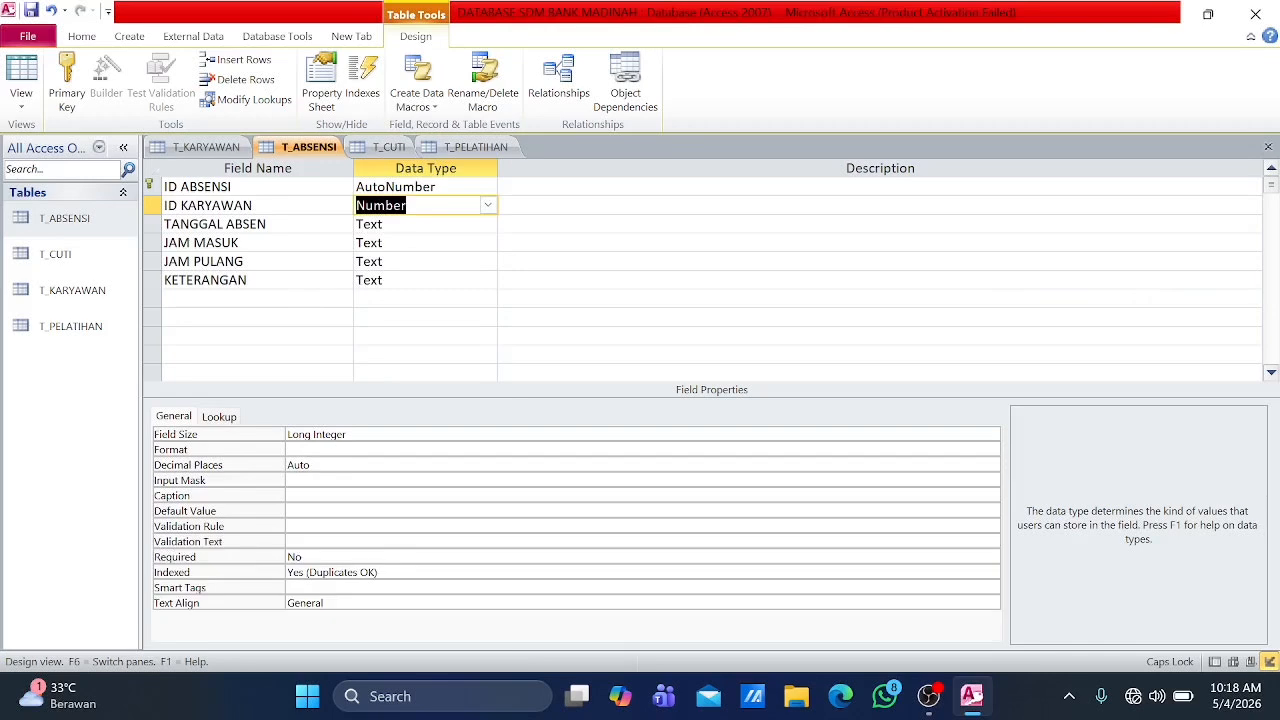
{"action": "left_click", "coordinate": [487, 224]}
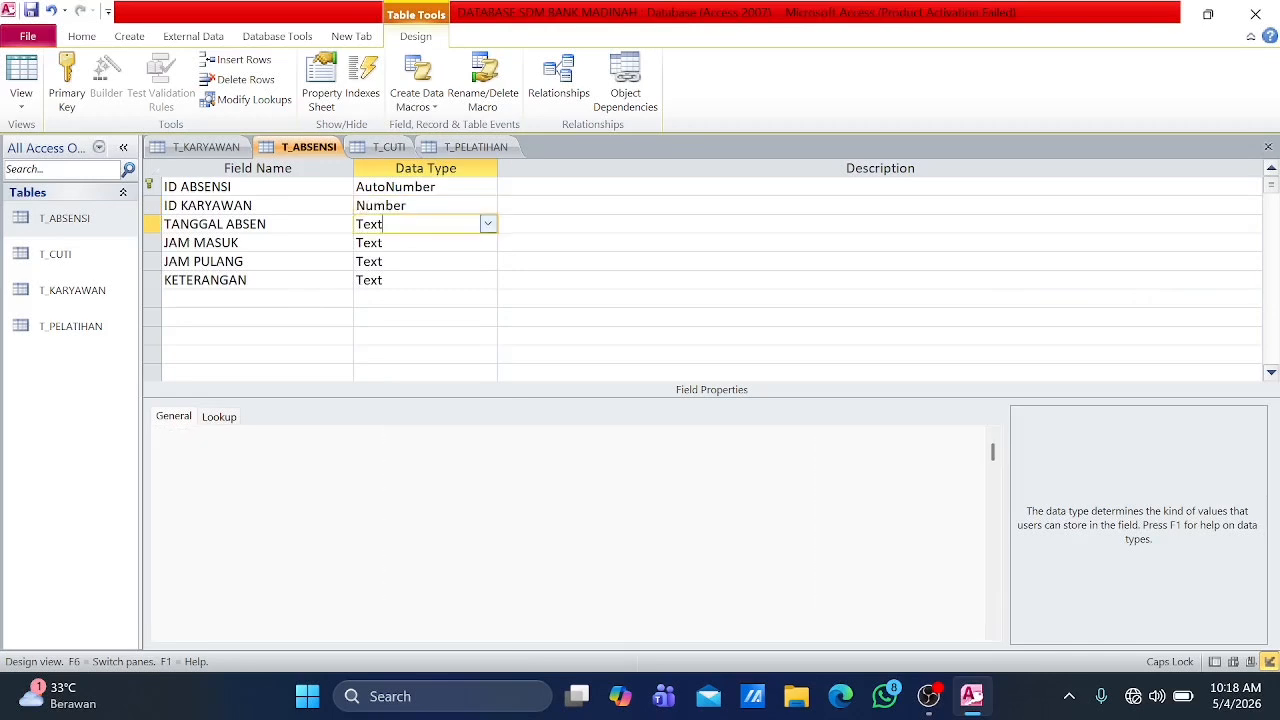
{"action": "left_click", "coordinate": [487, 224]}
{"action": "left_click", "coordinate": [430, 299]}
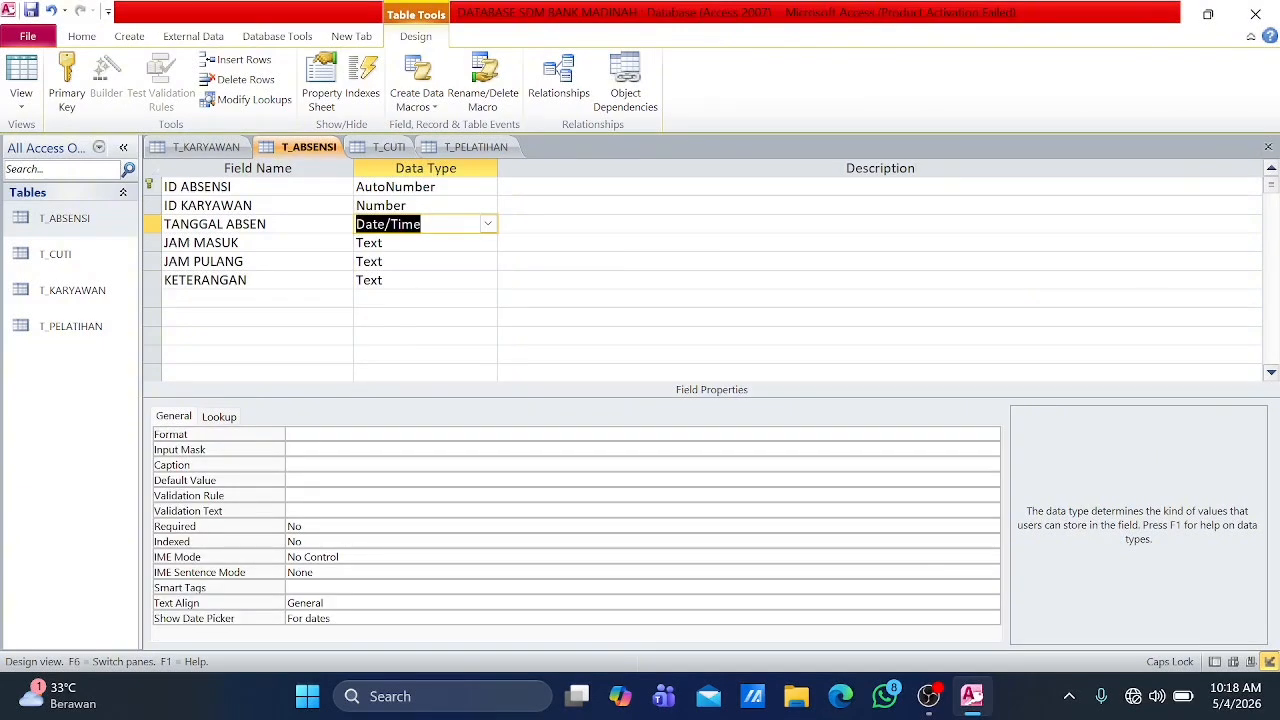
Step: In the T_CUTI table, set the data type of ID CUTI to AutoNumber and ID KARYAWAN to Number
{"action": "left_click", "coordinate": [388, 147]}
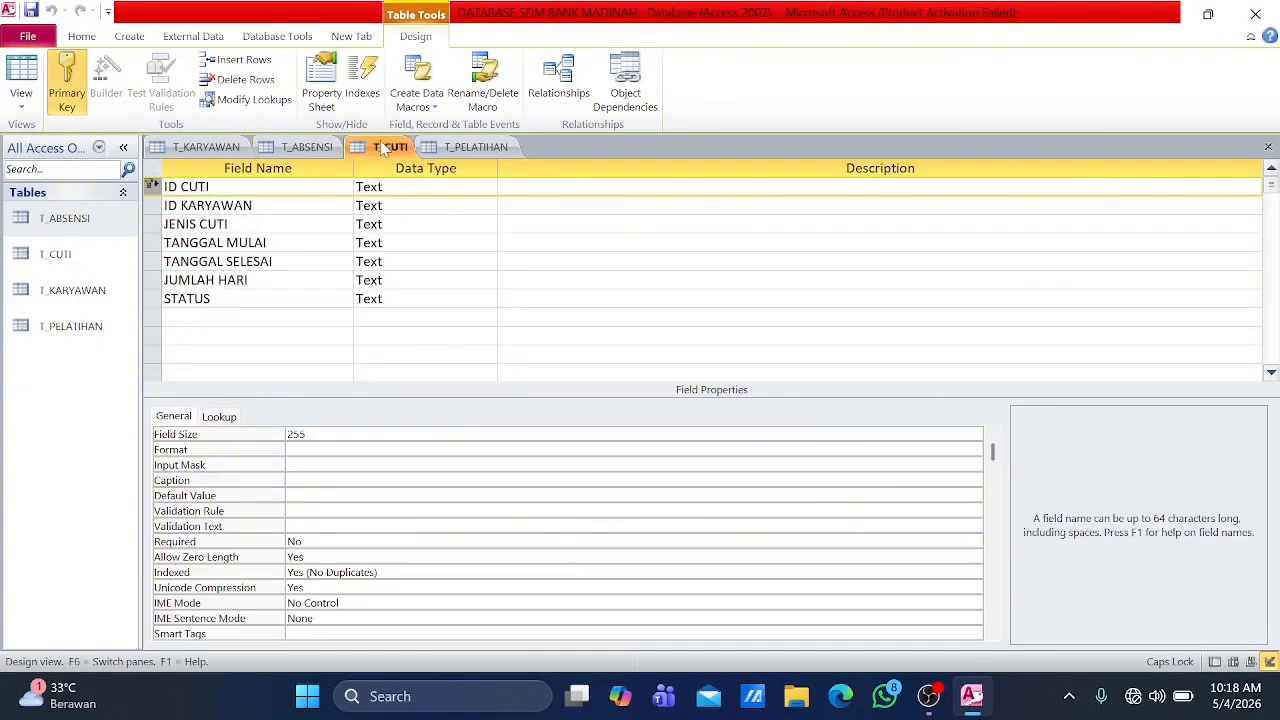
{"action": "left_click", "coordinate": [465, 188]}
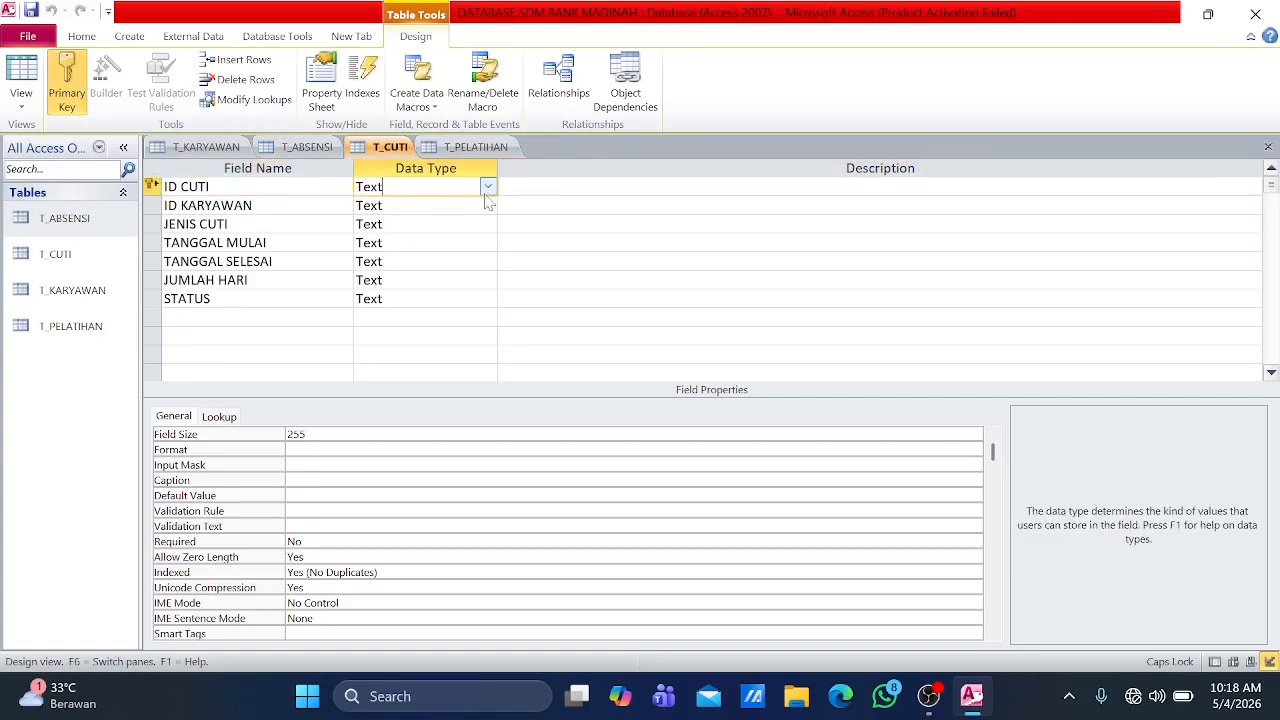
{"action": "left_click", "coordinate": [488, 187]}
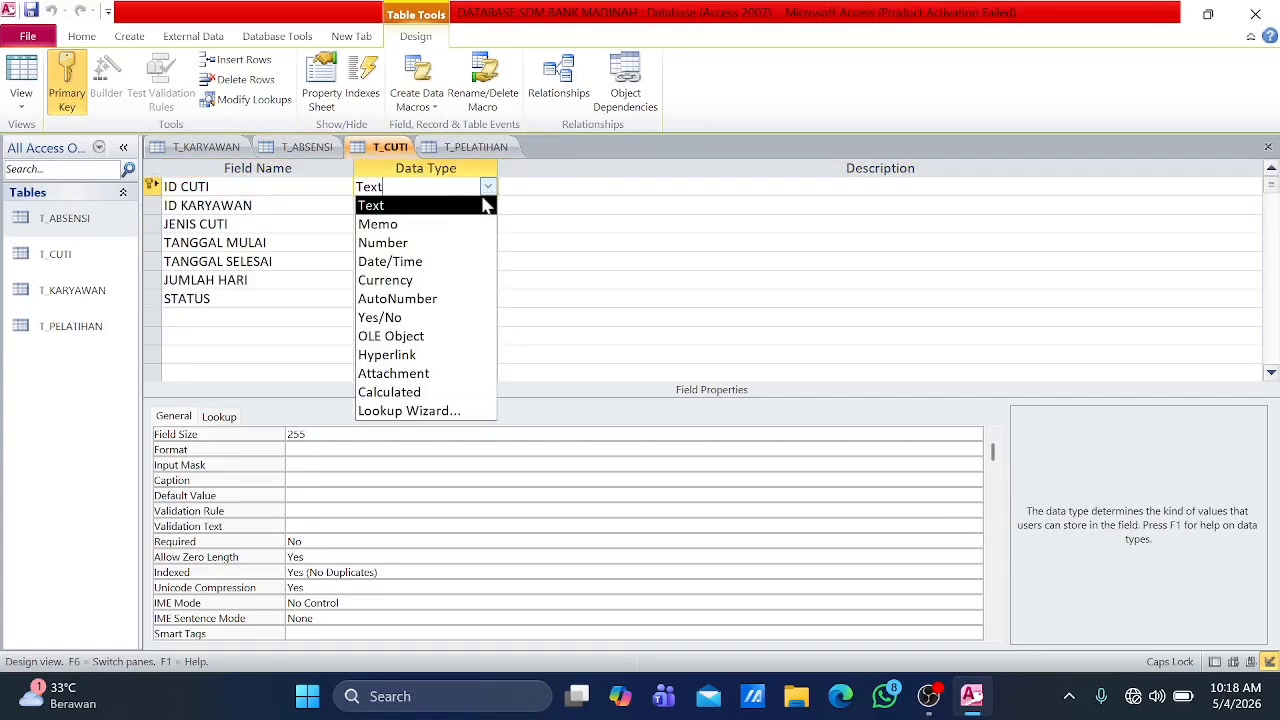
{"action": "left_click", "coordinate": [423, 298]}
{"action": "key", "text": "Down"}
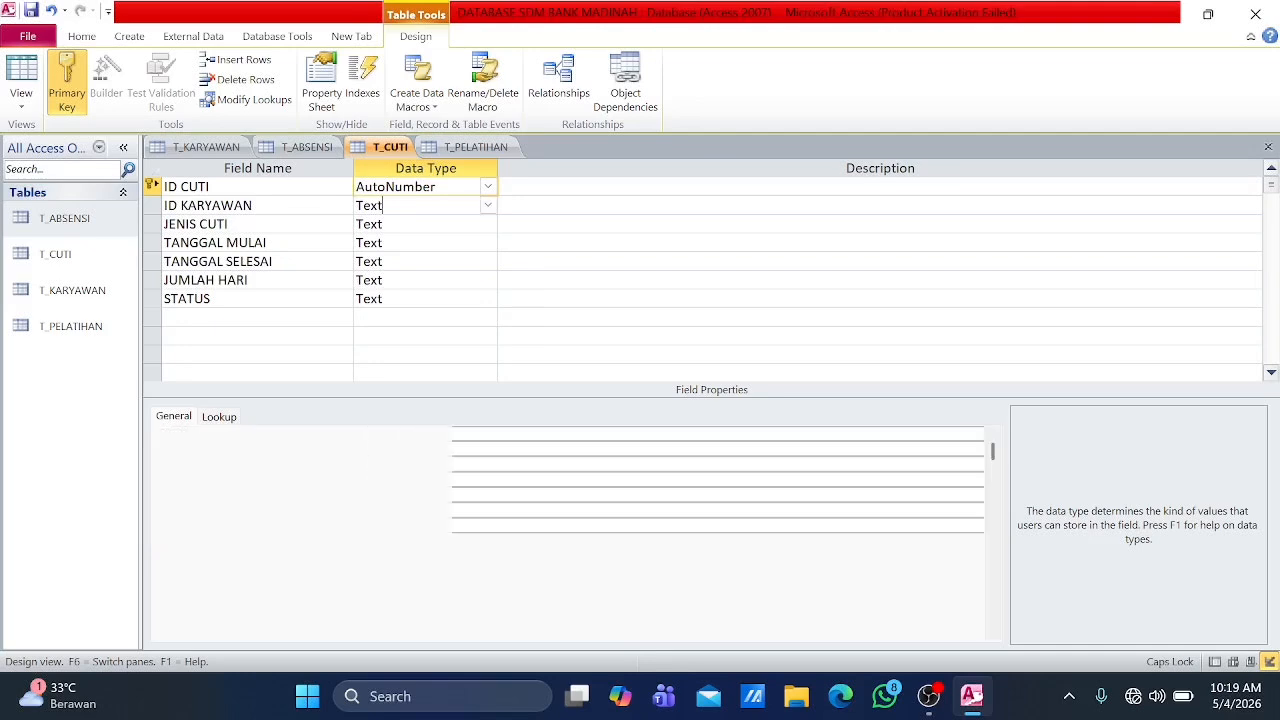
{"action": "left_click", "coordinate": [488, 205]}
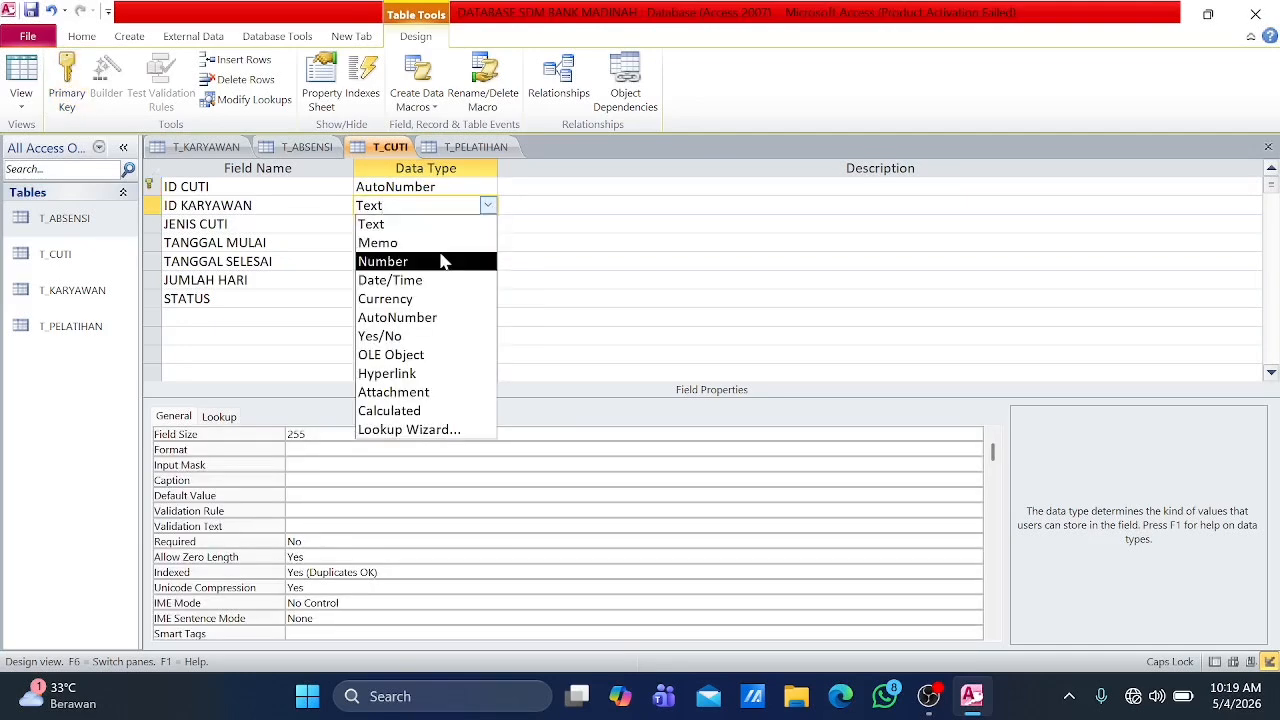
{"action": "left_click", "coordinate": [443, 261]}
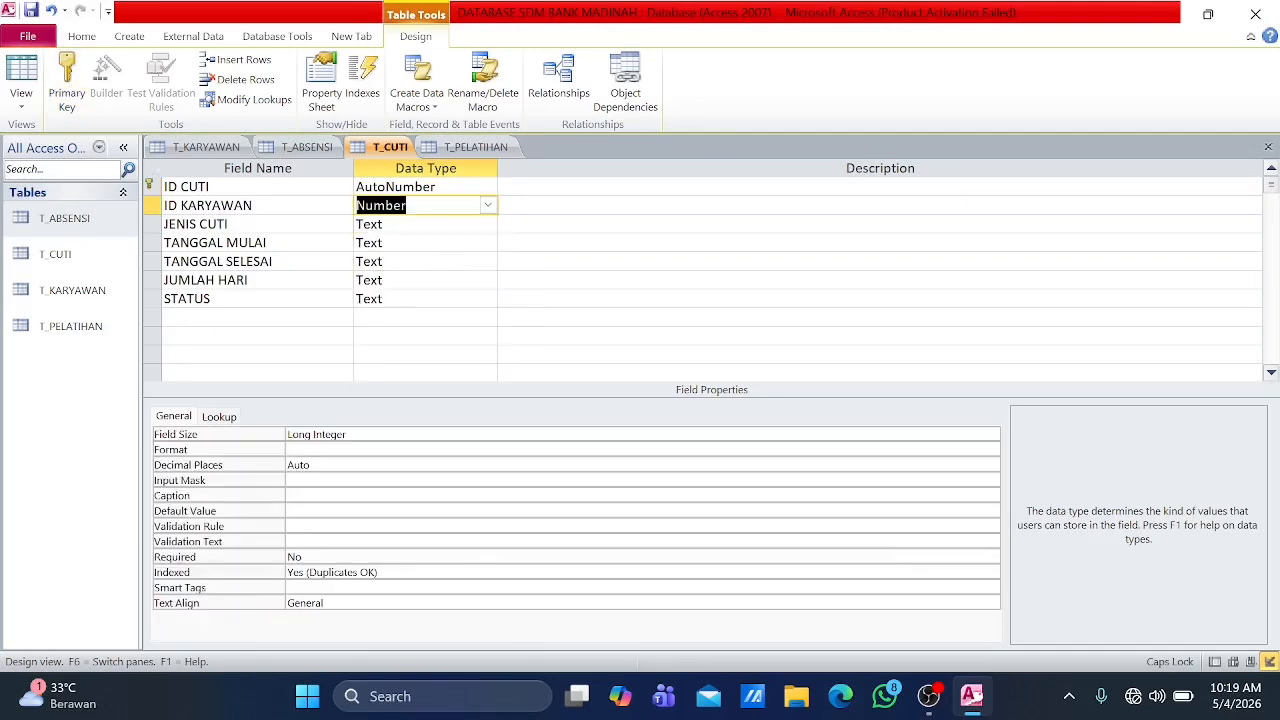
Step: Set the data type of both TANGGAL MULAI and TANGGAL SELESAI in T_CUTI to Date/Time
{"action": "key", "text": "Down"}
{"action": "key", "text": "Down"}
{"action": "left_click", "coordinate": [488, 243]}
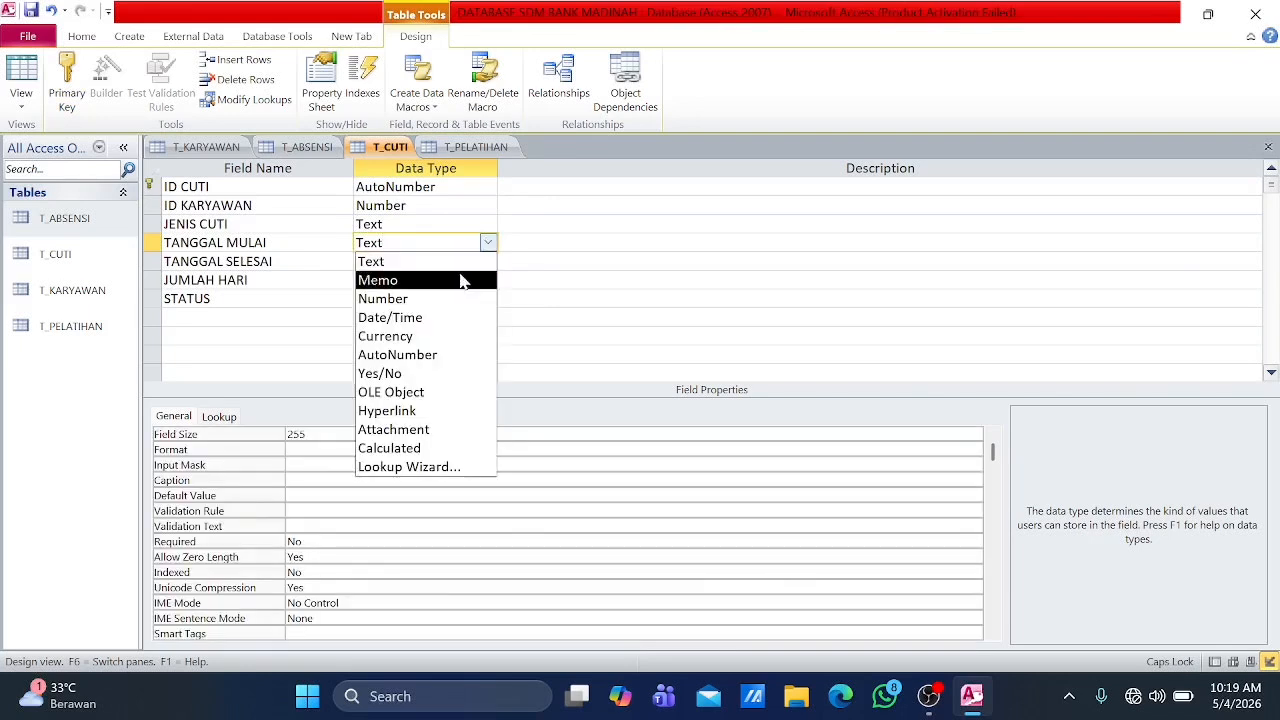
{"action": "left_click", "coordinate": [440, 317]}
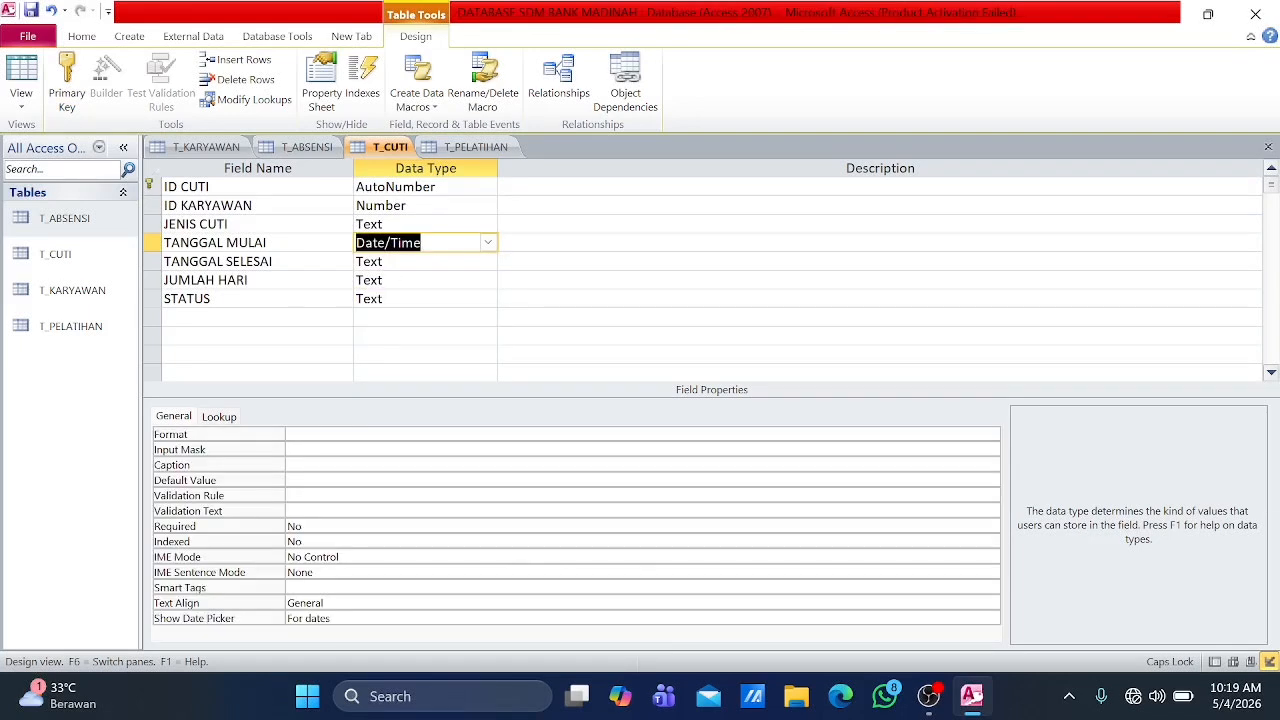
{"action": "key", "text": "Down"}
{"action": "left_click", "coordinate": [487, 262]}
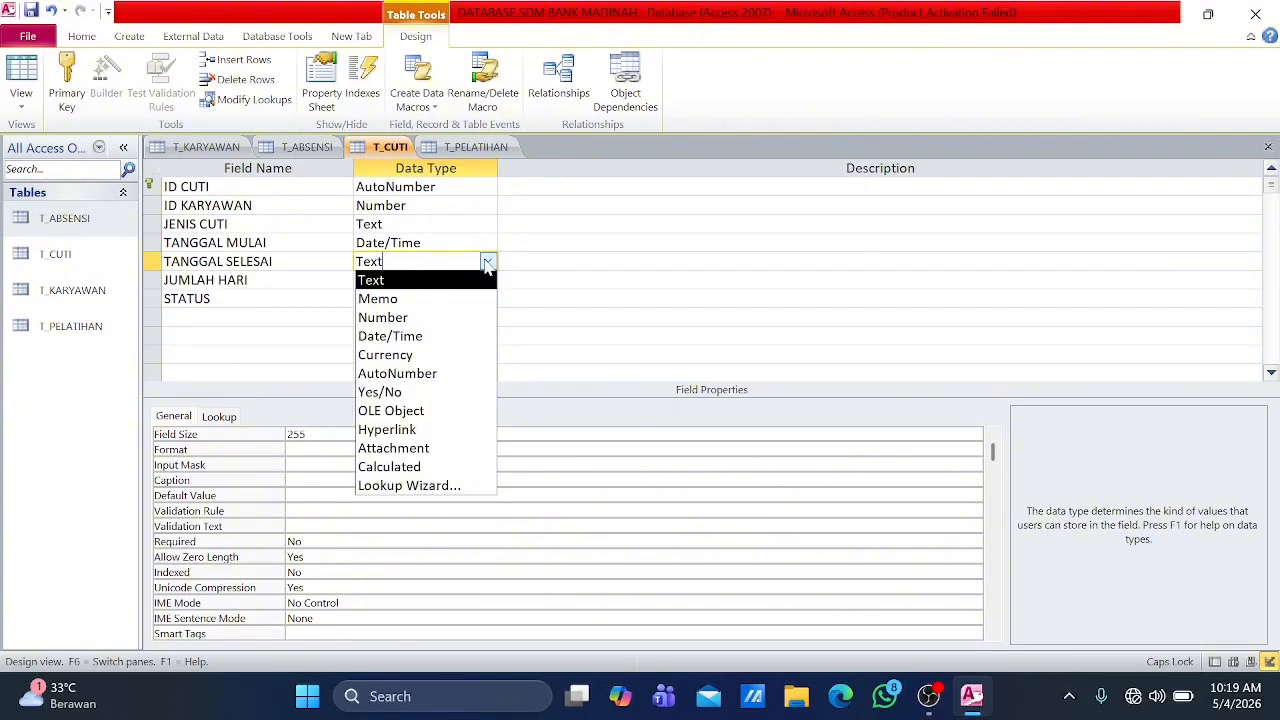
{"action": "left_click", "coordinate": [420, 336]}
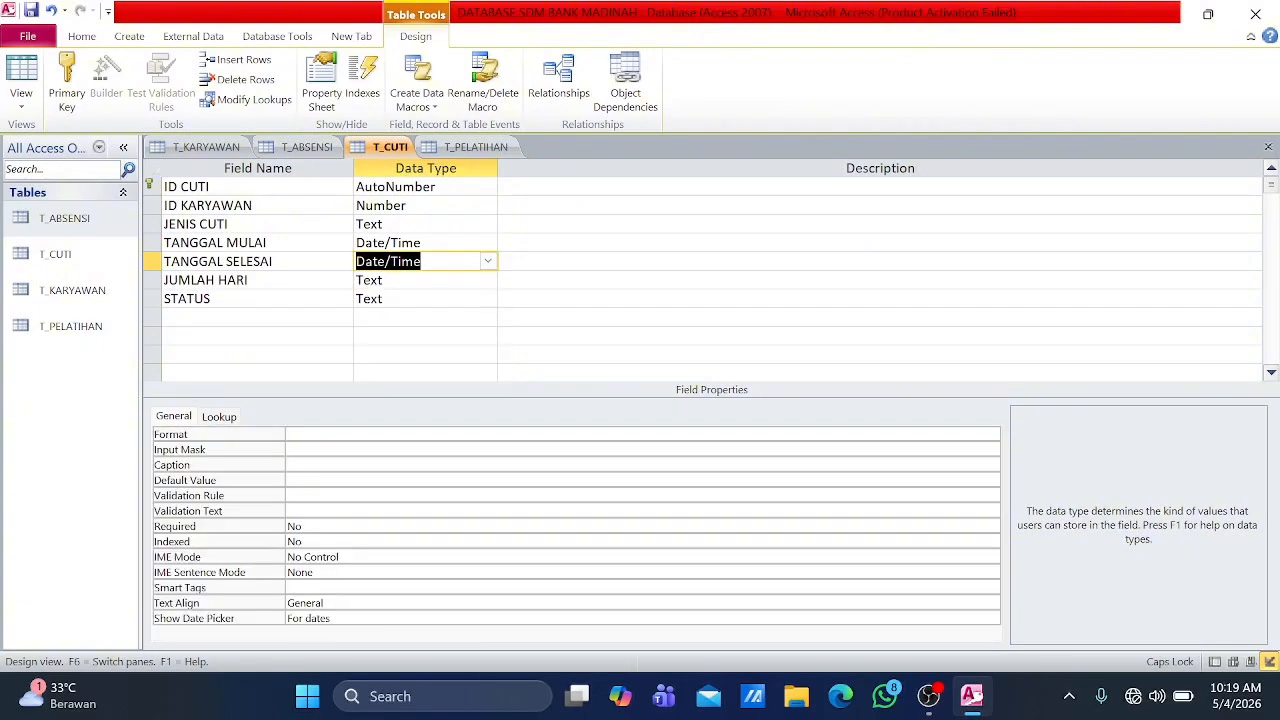
Step: In the T_PELATIHAN table, set the data type of ID PELATIHAN to AutoNumber and ID KARYAWAN to Number
{"action": "left_click", "coordinate": [462, 150]}
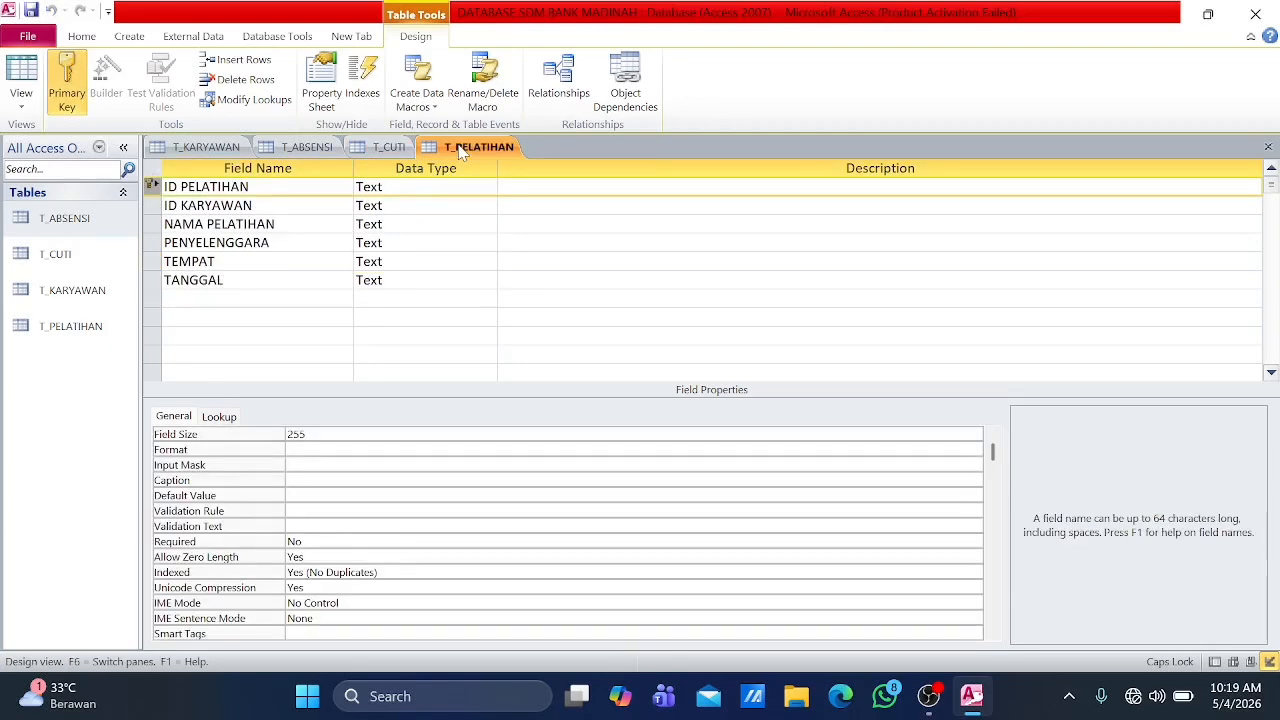
{"action": "left_click", "coordinate": [426, 187]}
{"action": "left_click", "coordinate": [488, 189]}
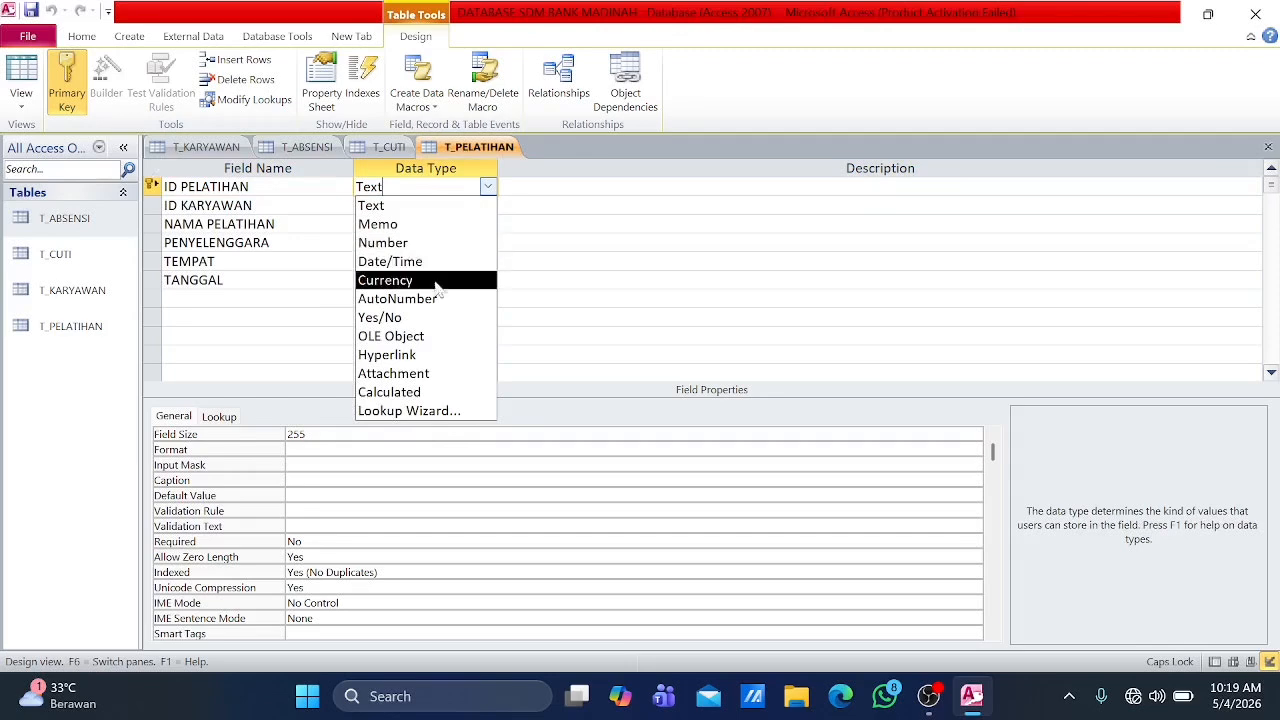
{"action": "left_click", "coordinate": [400, 298]}
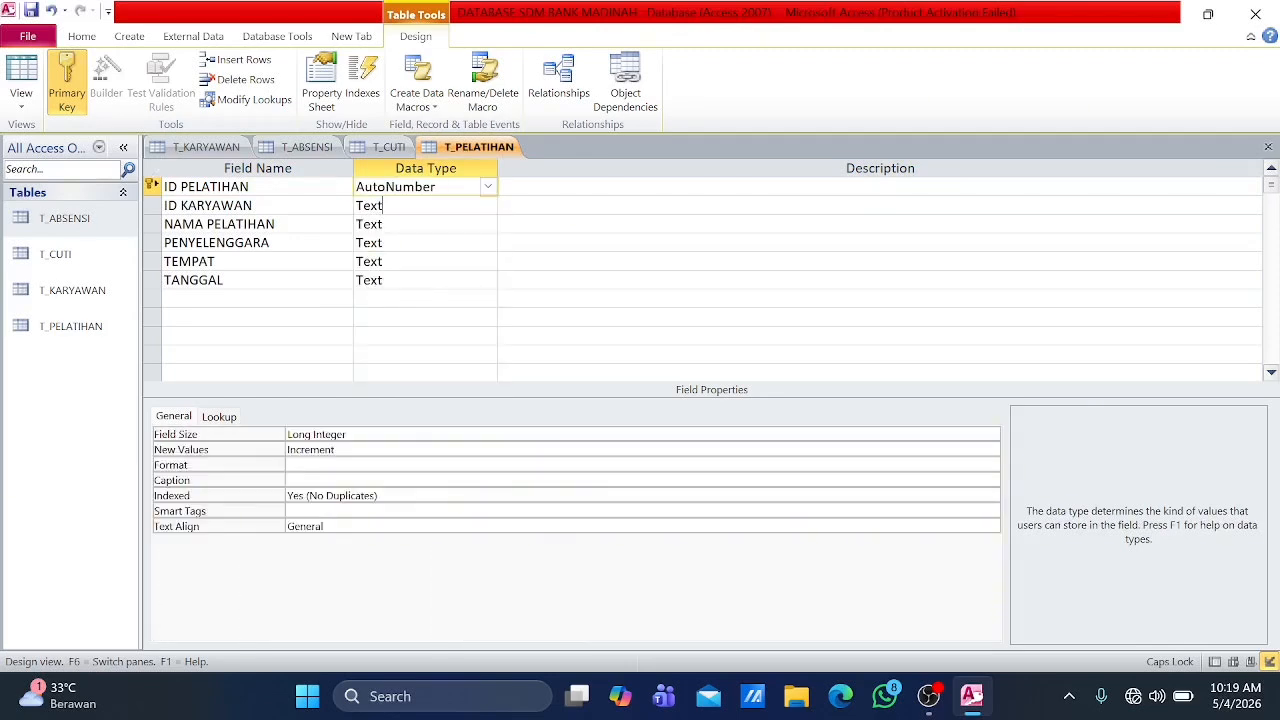
{"action": "left_click", "coordinate": [488, 205]}
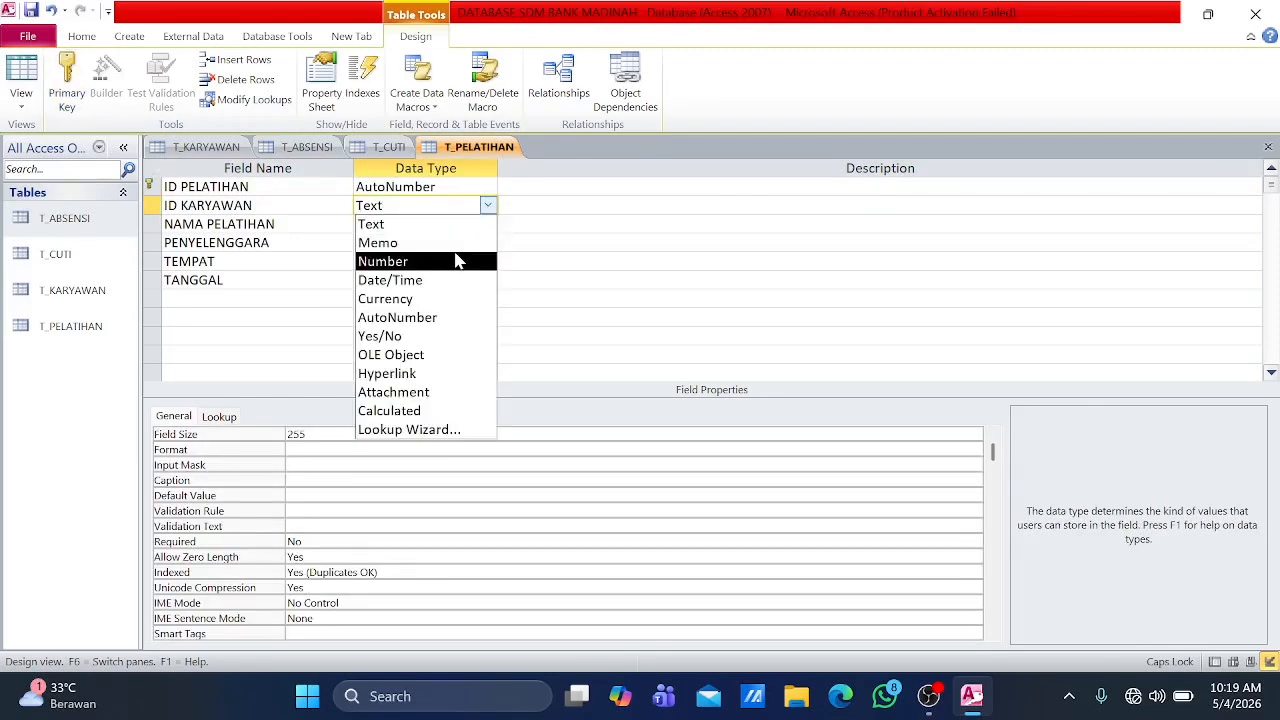
{"action": "left_click", "coordinate": [456, 261]}
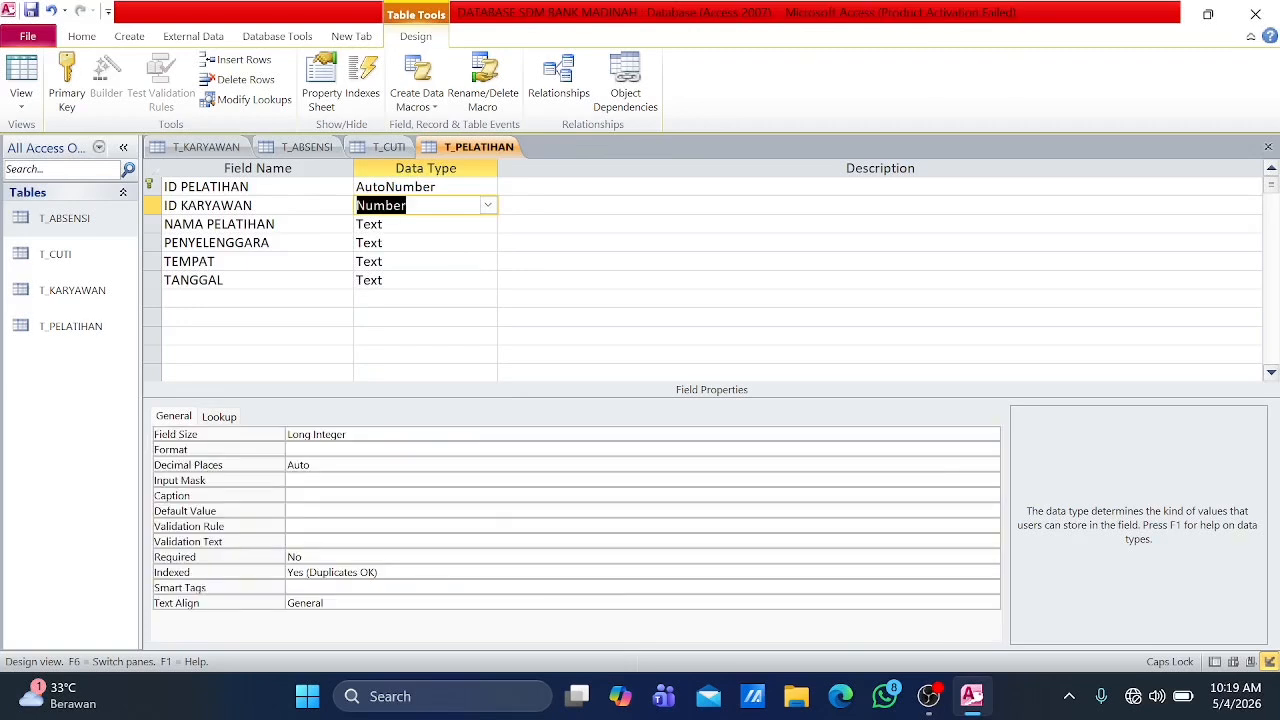
Step: Set the data type of the TANGGAL field in T_PELATIHAN to Date/Time
{"action": "left_click", "coordinate": [420, 280]}
{"action": "left_click", "coordinate": [488, 280]}
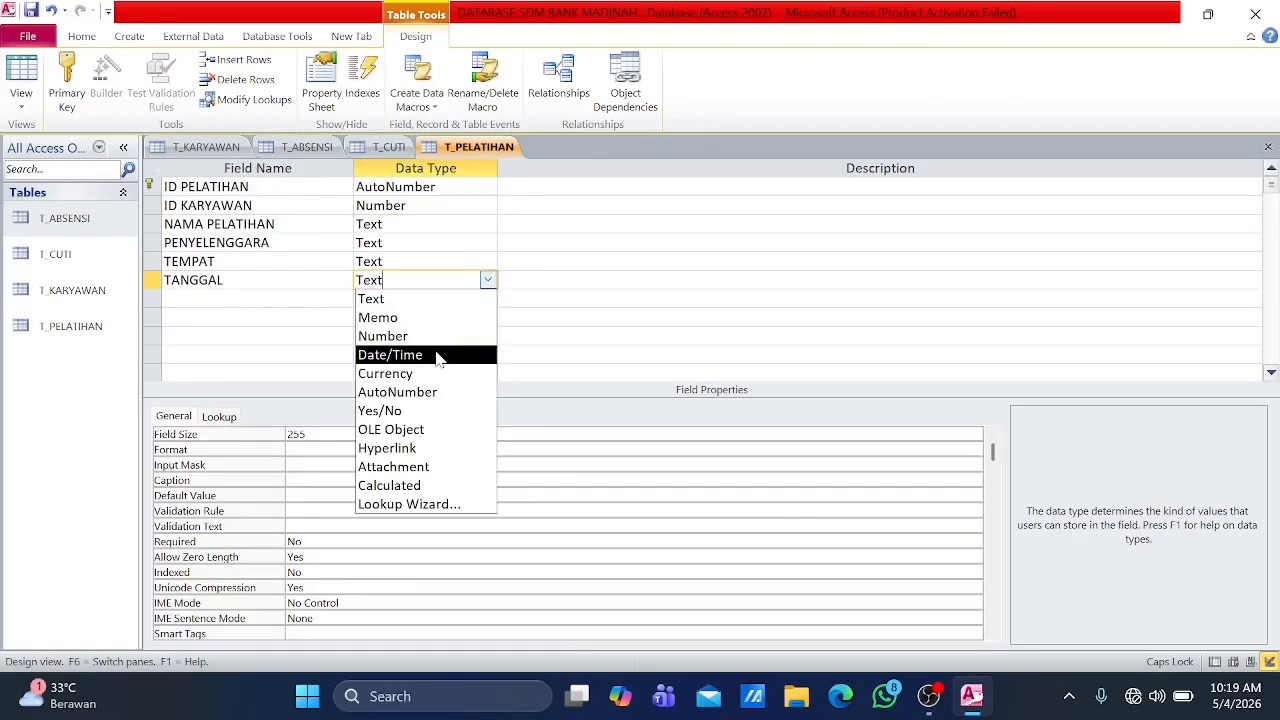
{"action": "left_click", "coordinate": [446, 355]}
{"action": "left_click", "coordinate": [520, 261]}
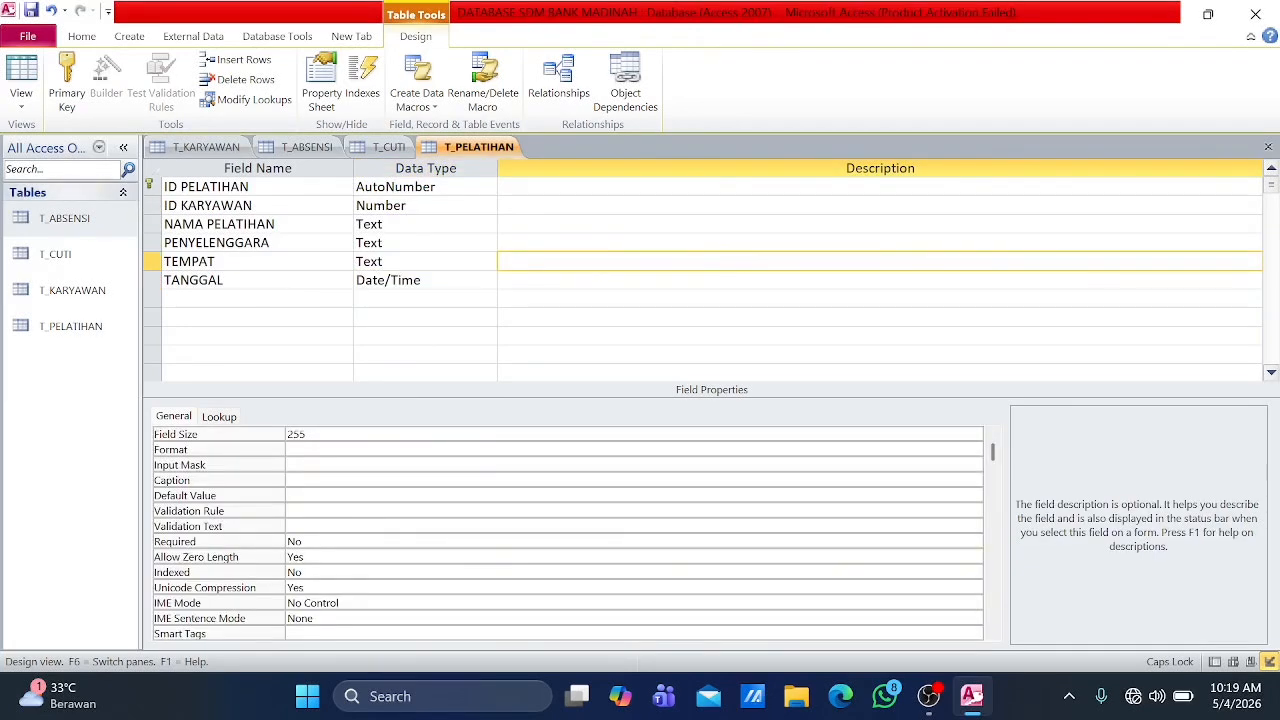
{"action": "double_click", "coordinate": [59, 221]}
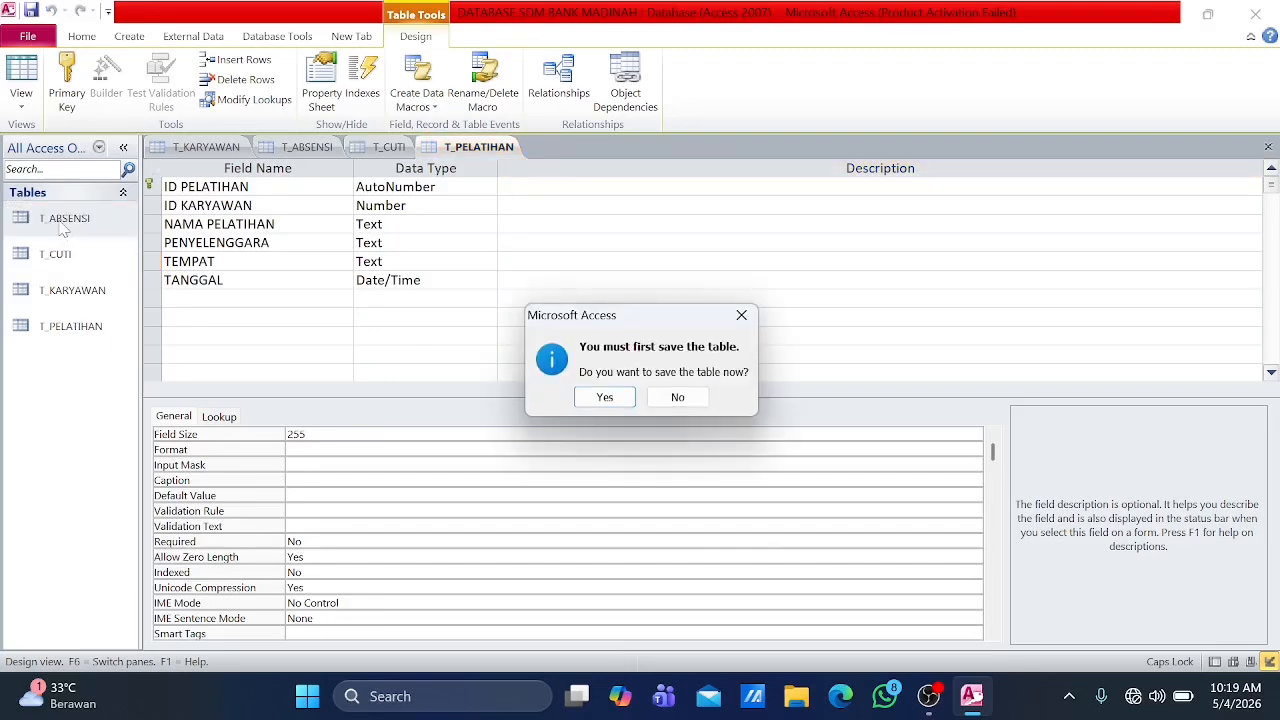
{"action": "left_click", "coordinate": [741, 315]}
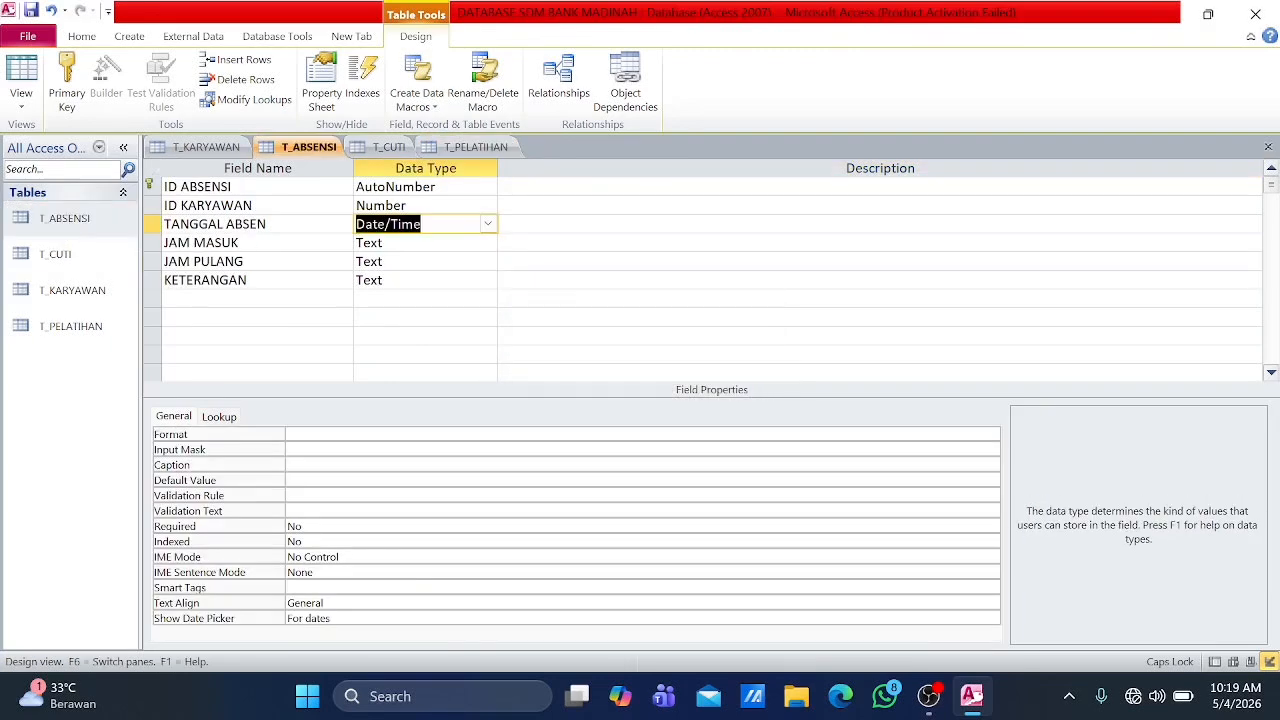
{"action": "left_click", "coordinate": [389, 147]}
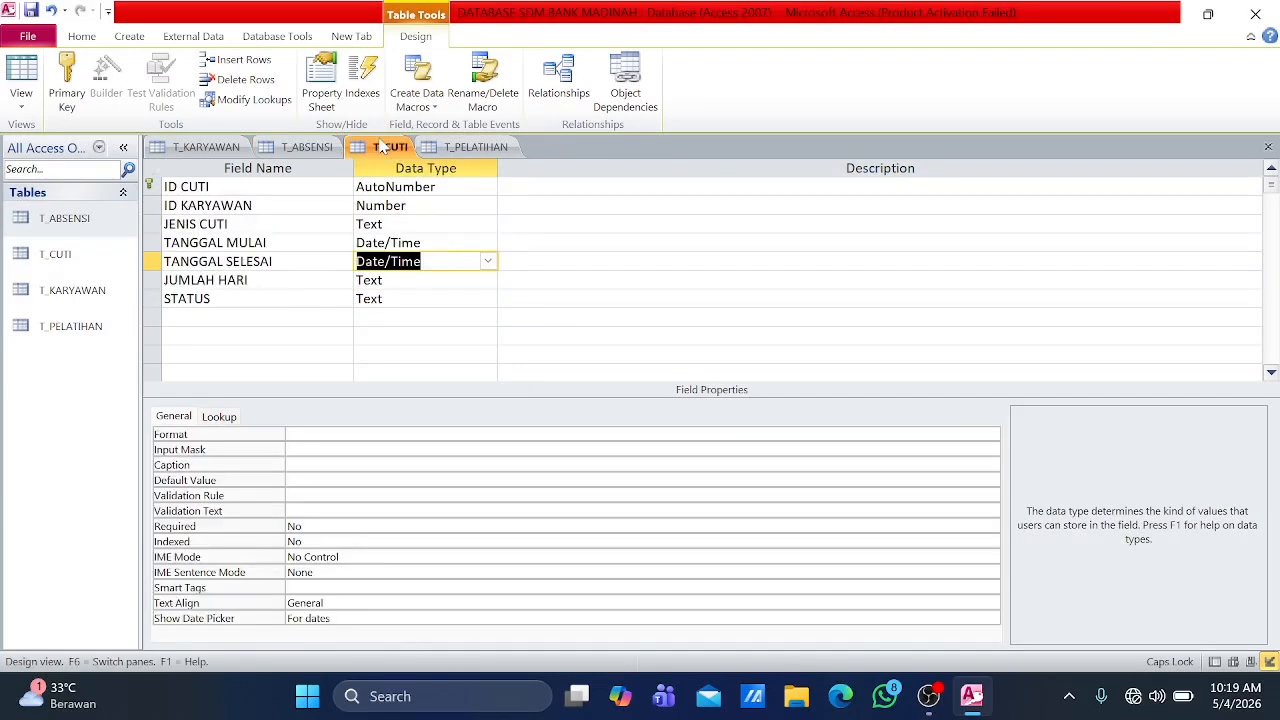
{"action": "left_click", "coordinate": [476, 147]}
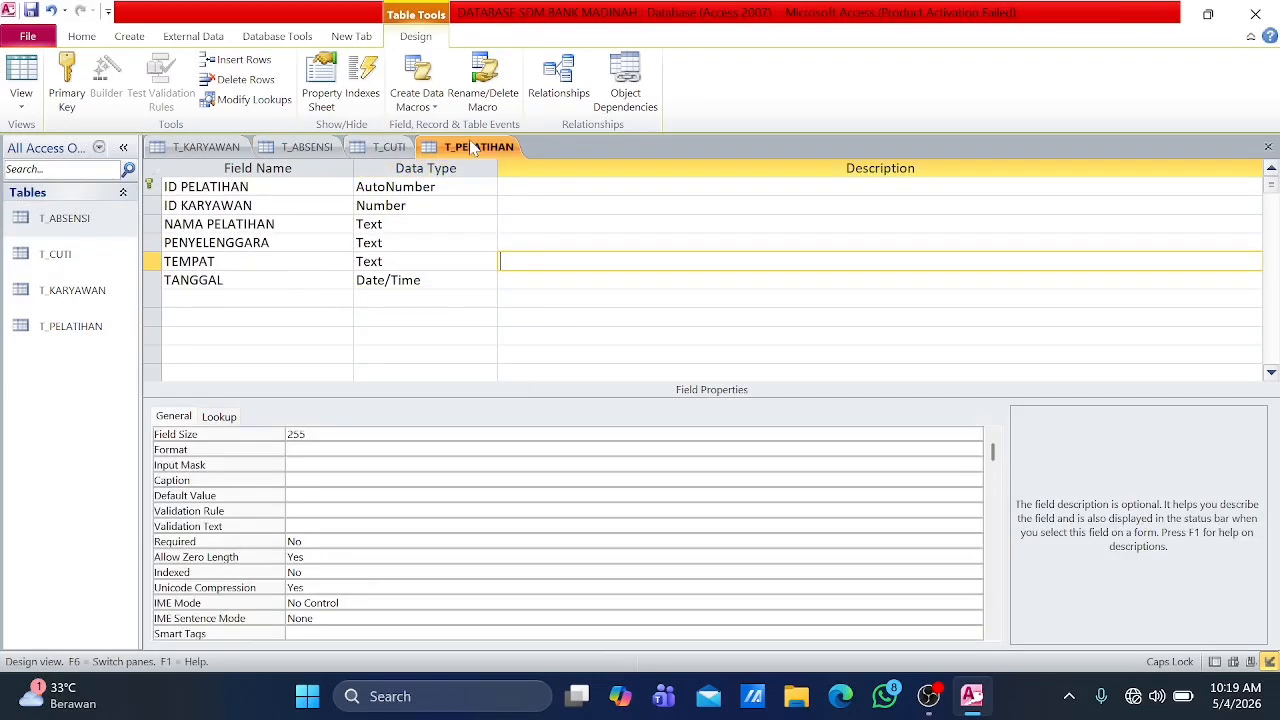
Step: Save the T_ABSENSI table and close all open tables, saving the changes to their designs
{"action": "double_click", "coordinate": [45, 218]}
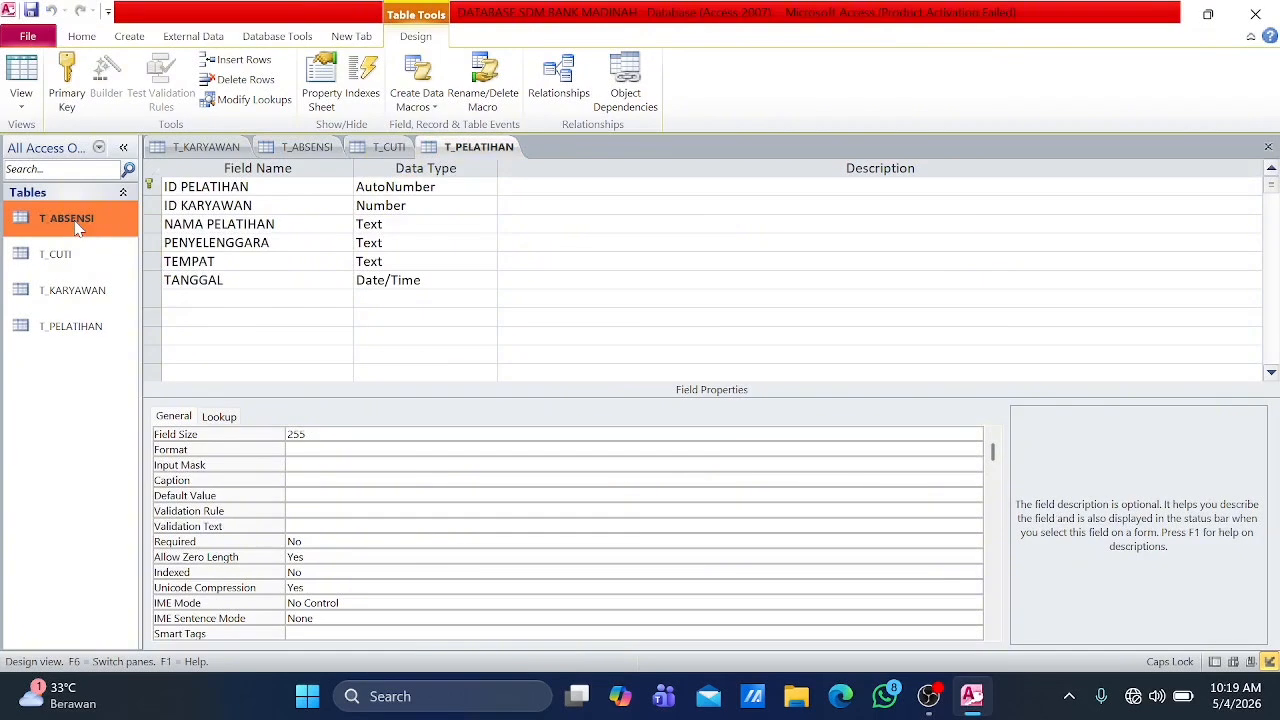
{"action": "left_click", "coordinate": [588, 397]}
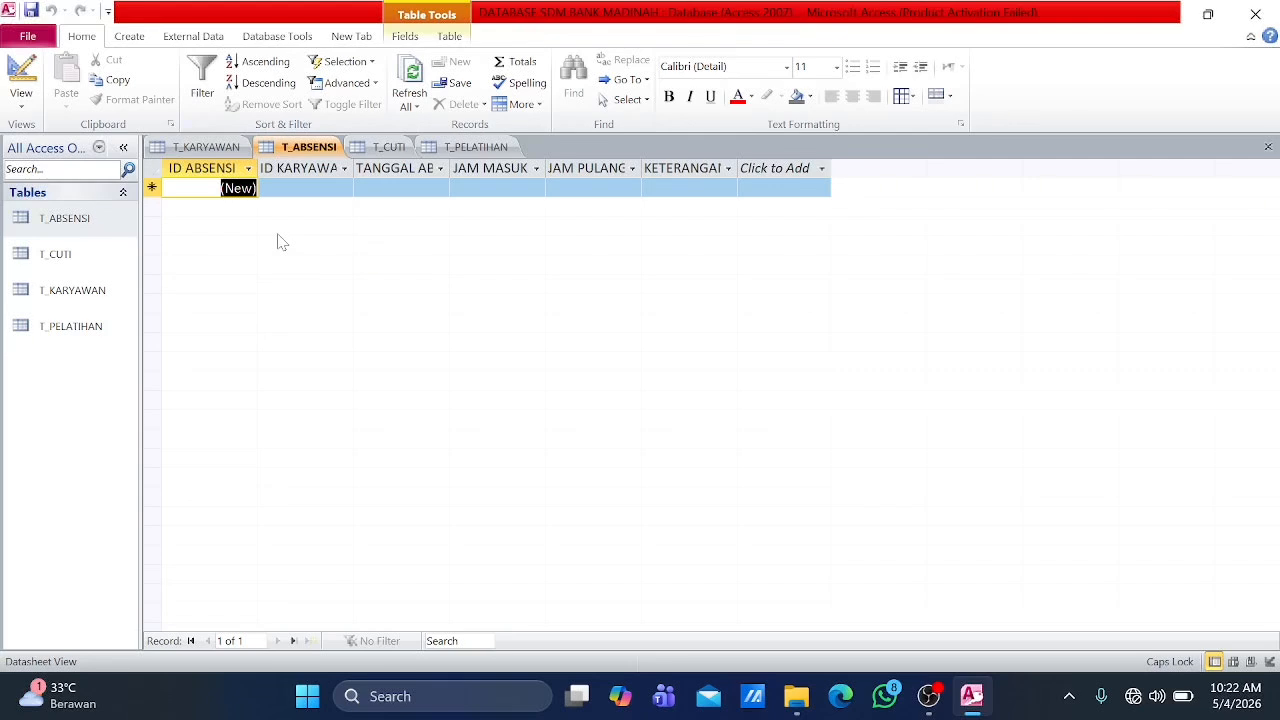
{"action": "right_click", "coordinate": [183, 149]}
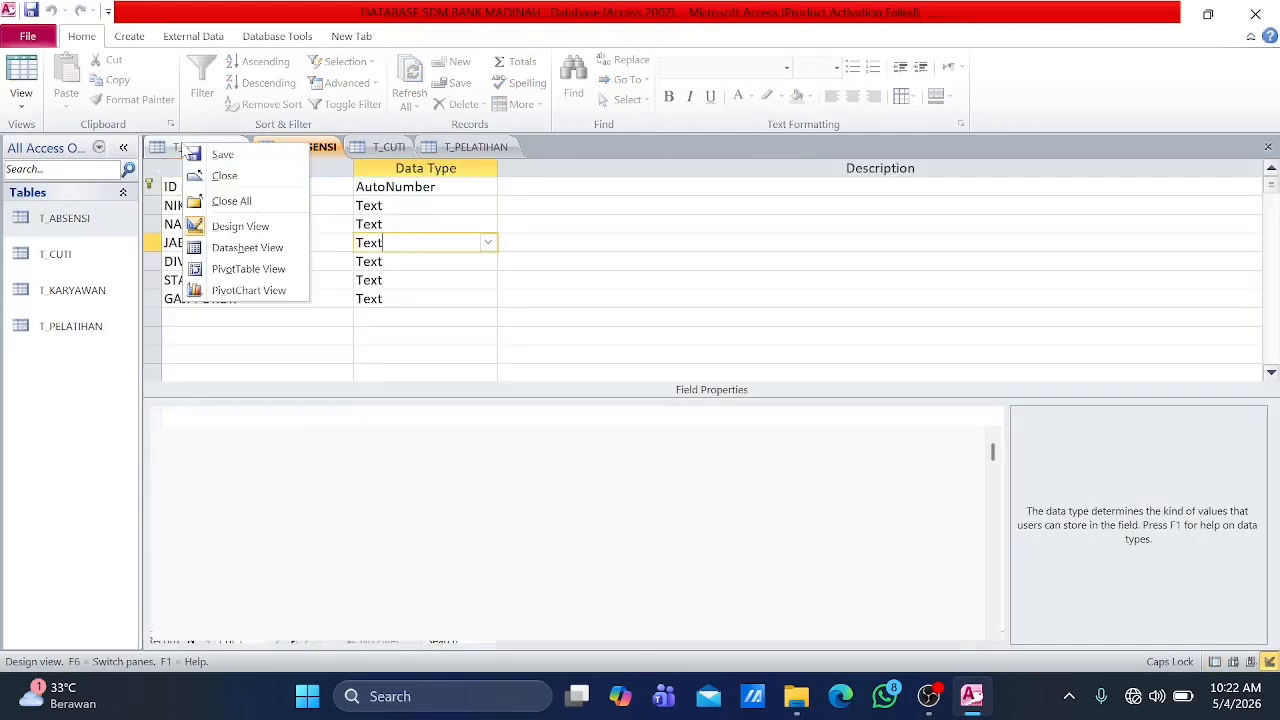
{"action": "left_click", "coordinate": [235, 201]}
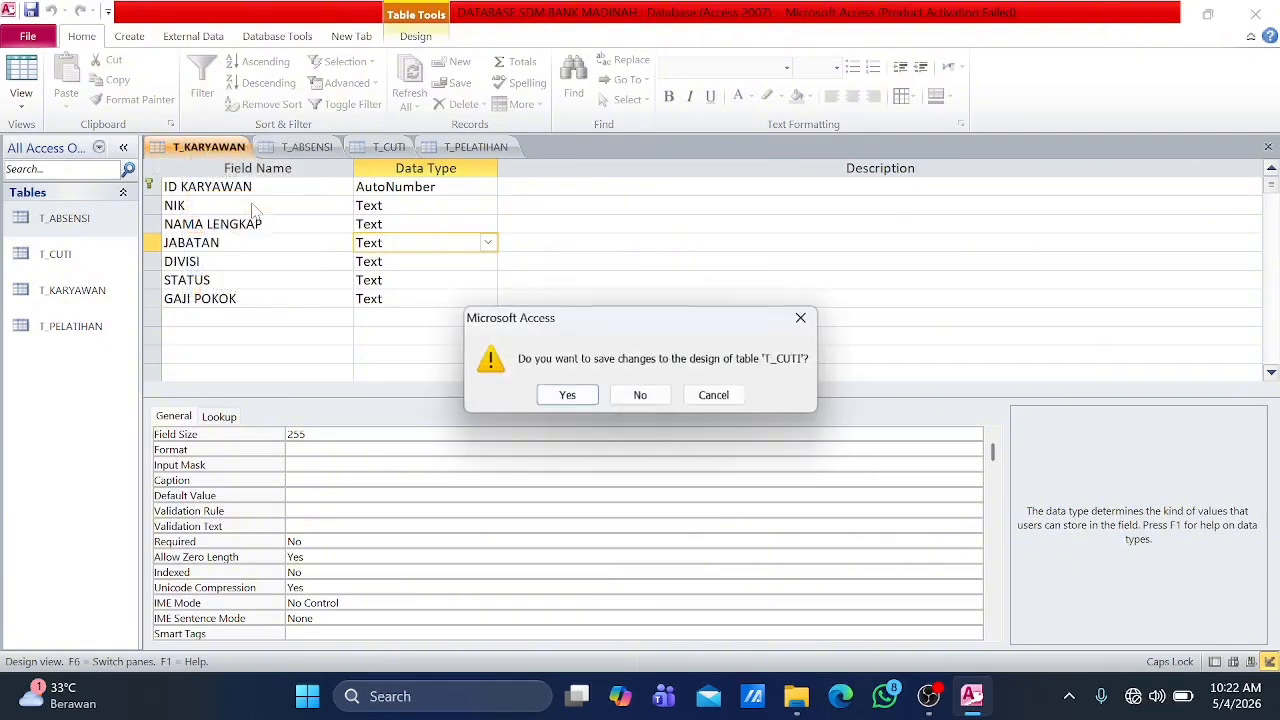
{"action": "left_click", "coordinate": [571, 396]}
{"action": "left_click", "coordinate": [572, 396]}
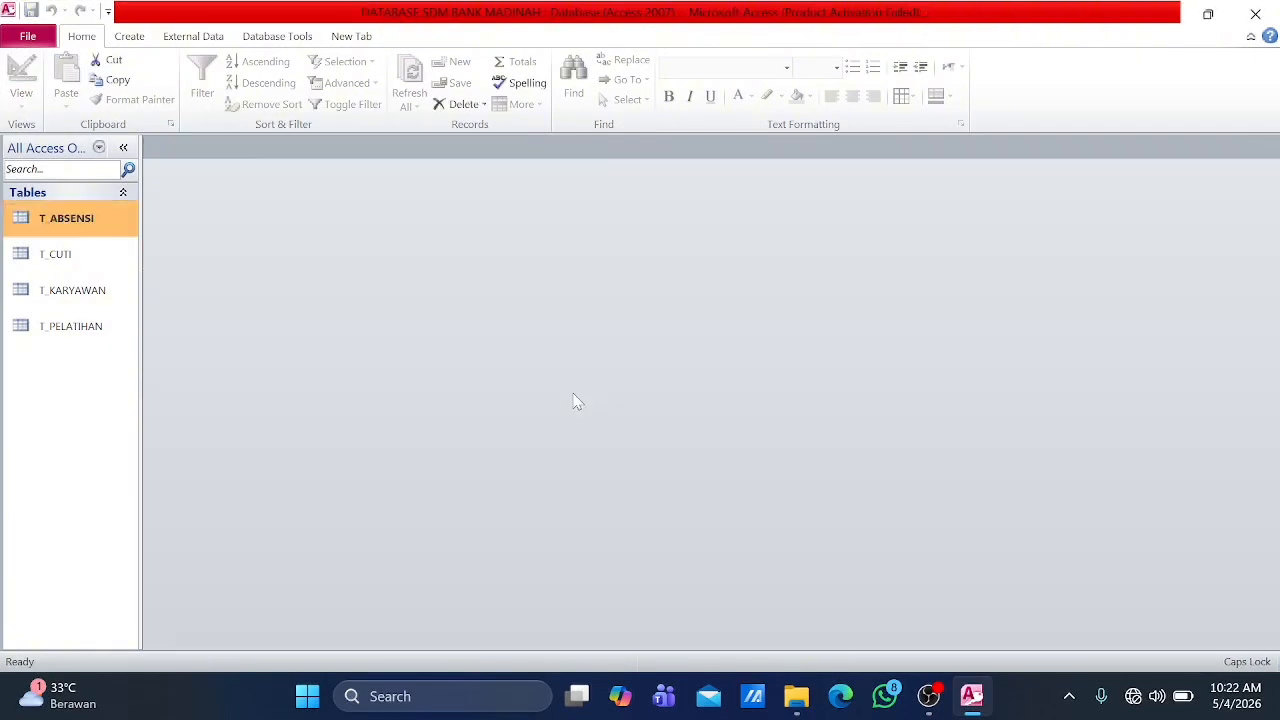
Step: Set up a new form with the Form Wizard using all fields of T_ABSENSI in a Columnar layout
{"action": "left_click", "coordinate": [128, 36]}
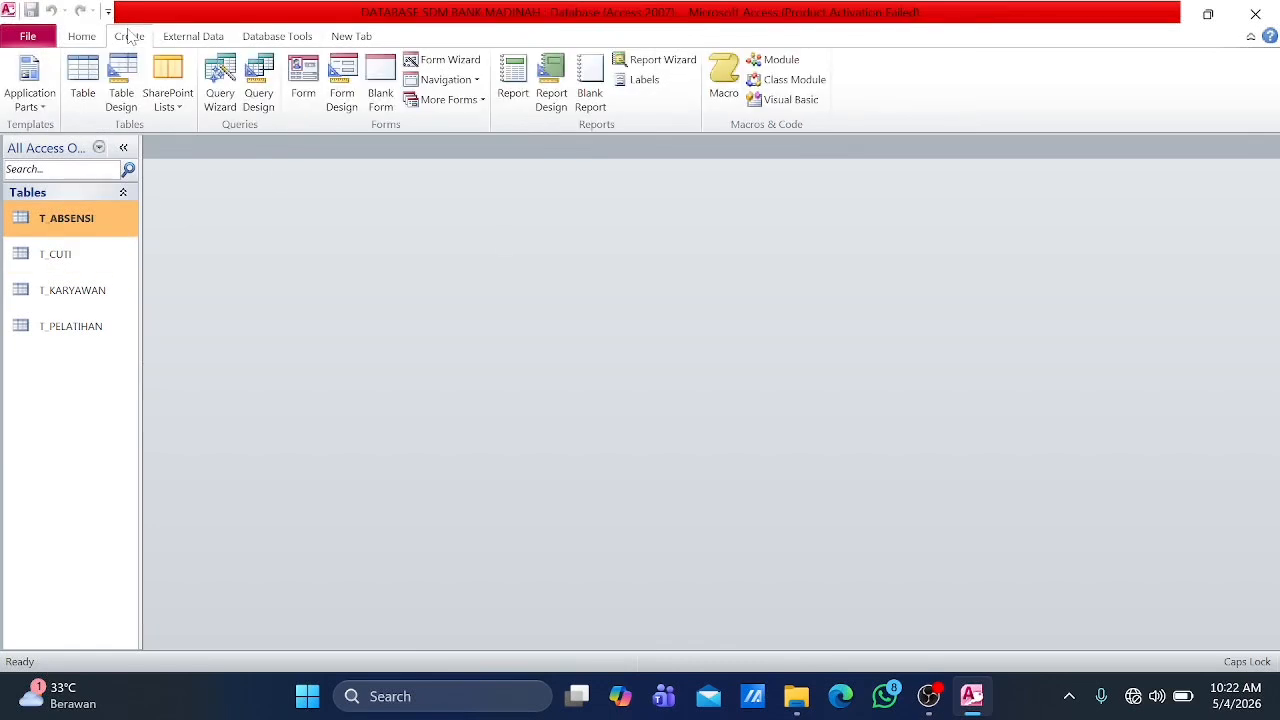
{"action": "left_click", "coordinate": [429, 60]}
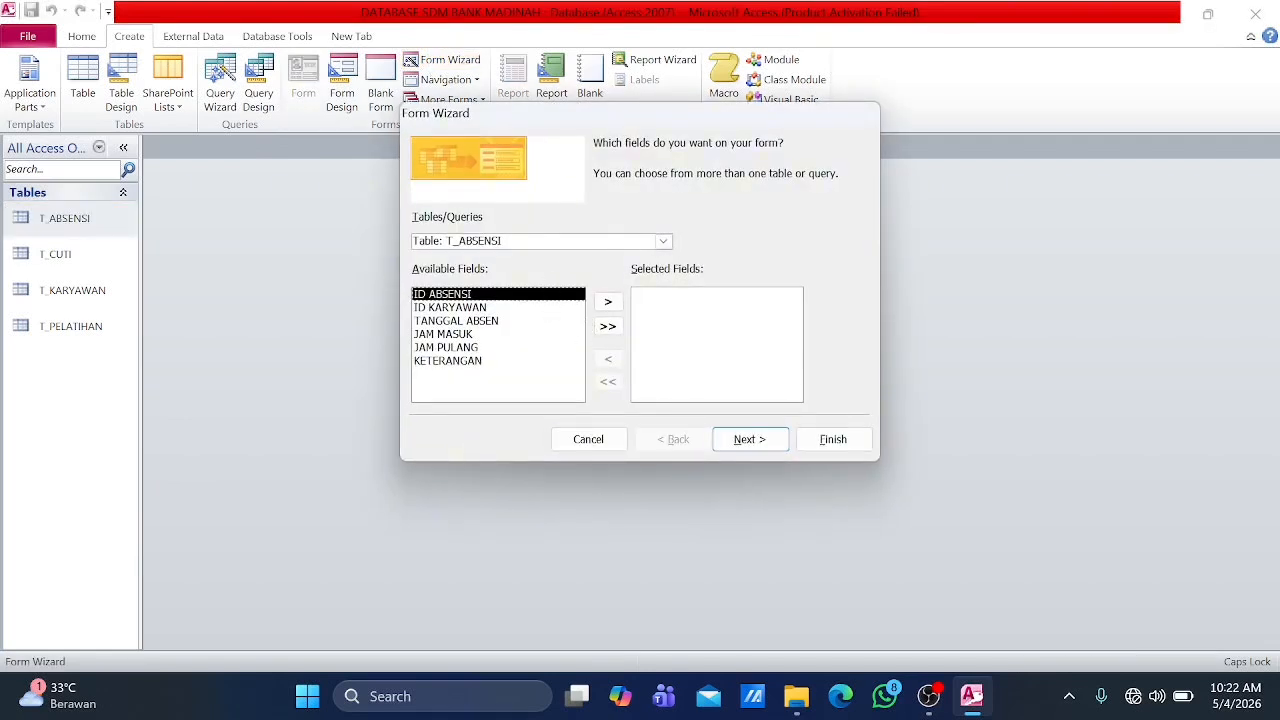
{"action": "left_click", "coordinate": [665, 245]}
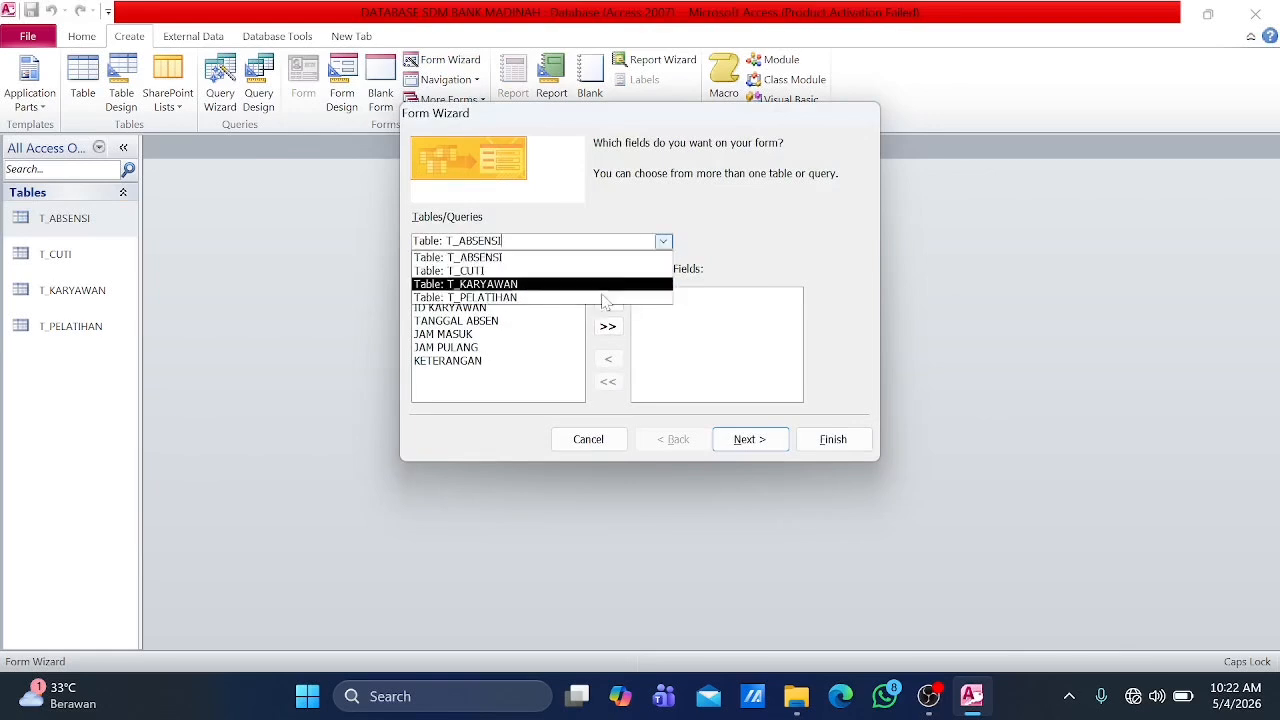
{"action": "left_click", "coordinate": [531, 262]}
{"action": "left_click", "coordinate": [607, 326]}
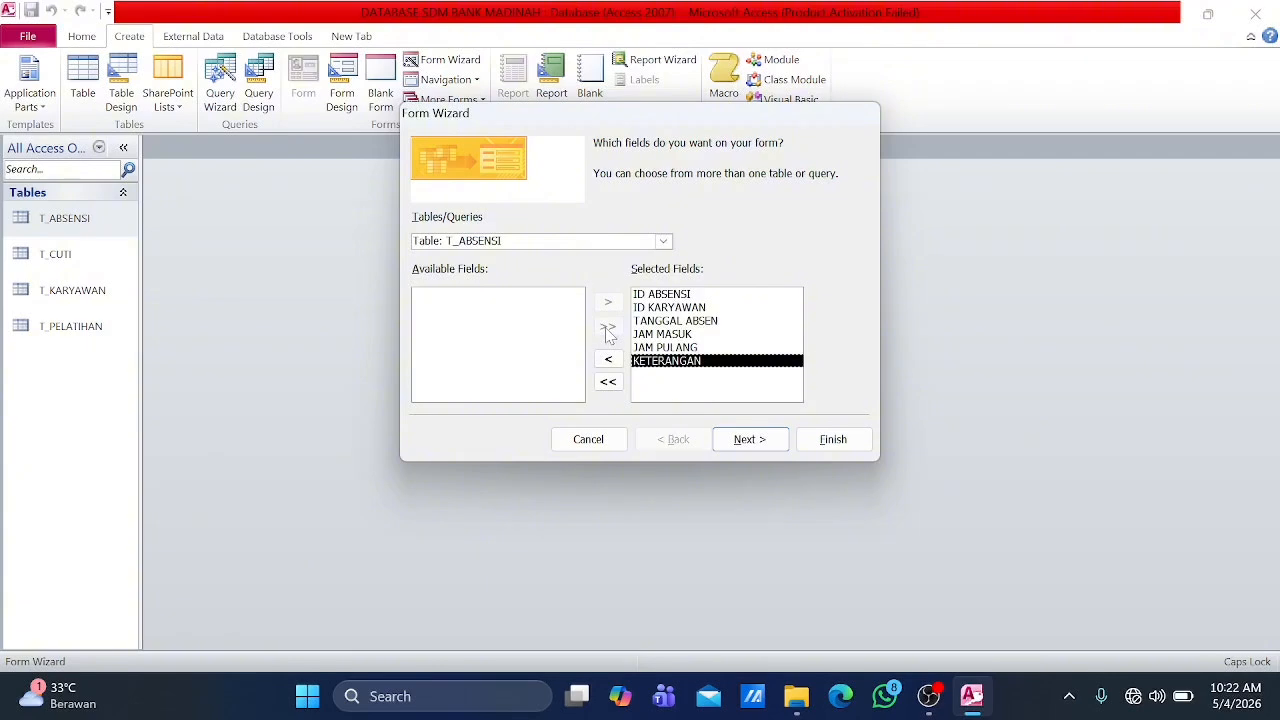
{"action": "left_click", "coordinate": [755, 443]}
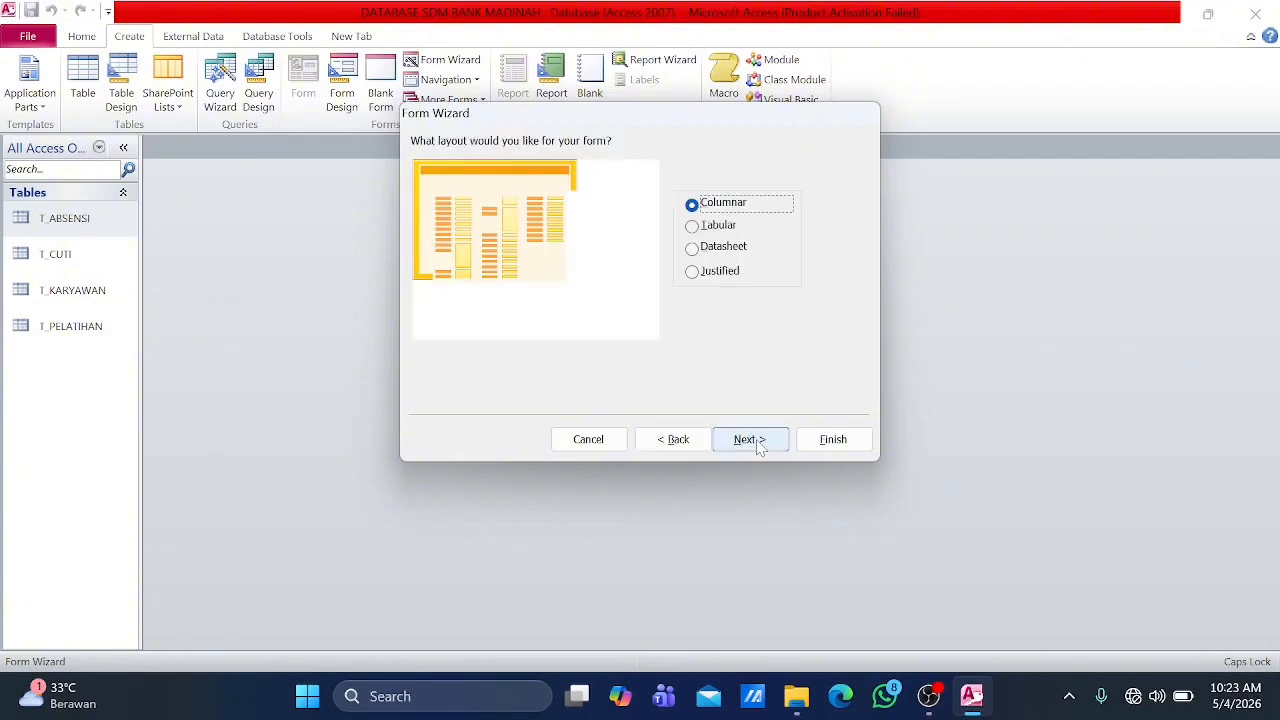
{"action": "left_click", "coordinate": [750, 440]}
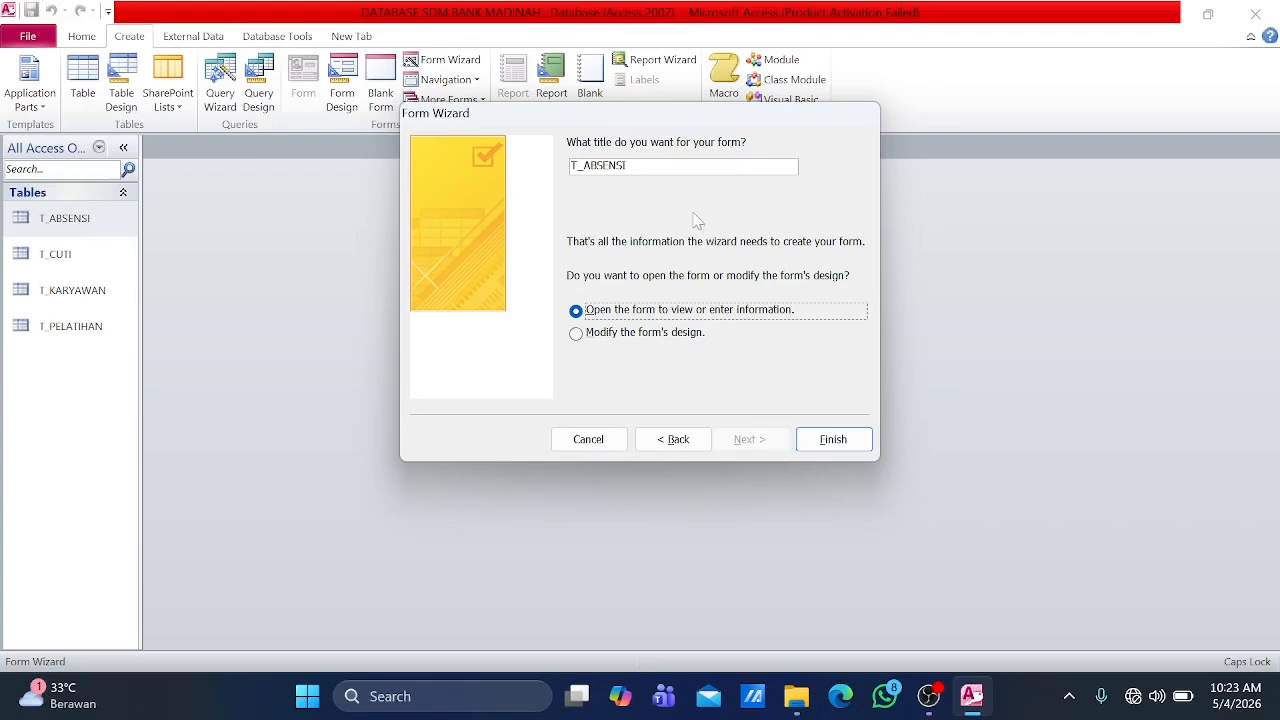
Step: Title the attendance form FORM ABSENSI and finish the wizard, opening the form for data entry
{"action": "left_click", "coordinate": [626, 165]}
{"action": "key", "text": "BackSpace"}
{"action": "key", "text": "BackSpace"}
{"action": "key", "text": "BackSpace"}
{"action": "key", "text": "BackSpace"}
{"action": "key", "text": "BackSpace"}
{"action": "key", "text": "BackSpace"}
{"action": "key", "text": "BackSpace"}
{"action": "key", "text": "BackSpace"}
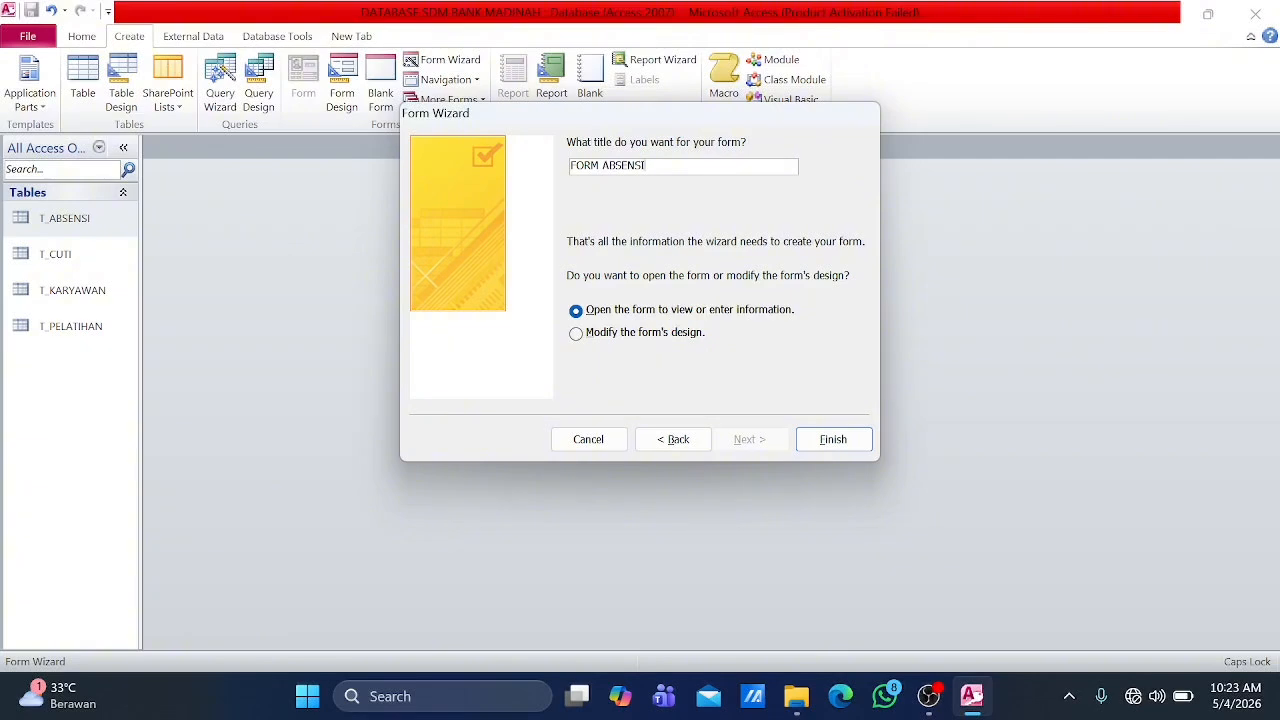
{"action": "left_click", "coordinate": [836, 439]}
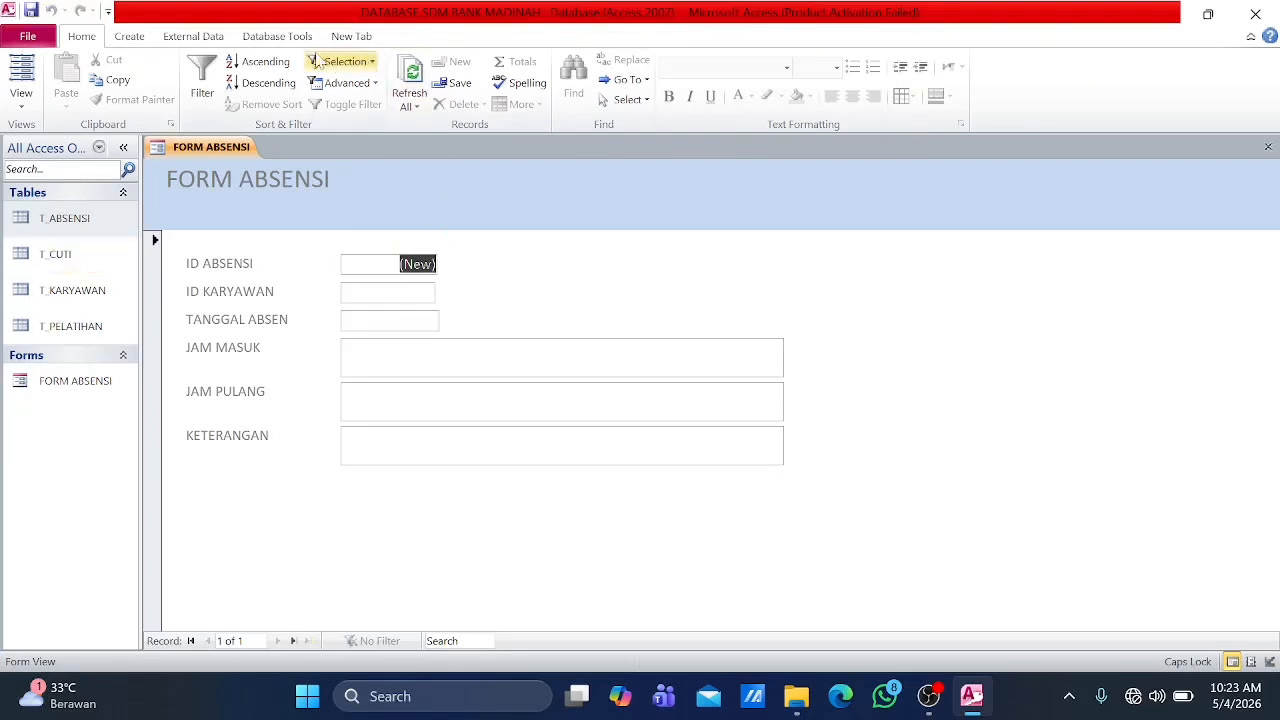
Step: Create a columnar form with the Form Wizard from all fields of T_CUTI, titled FORM CUTI
{"action": "left_click", "coordinate": [129, 36]}
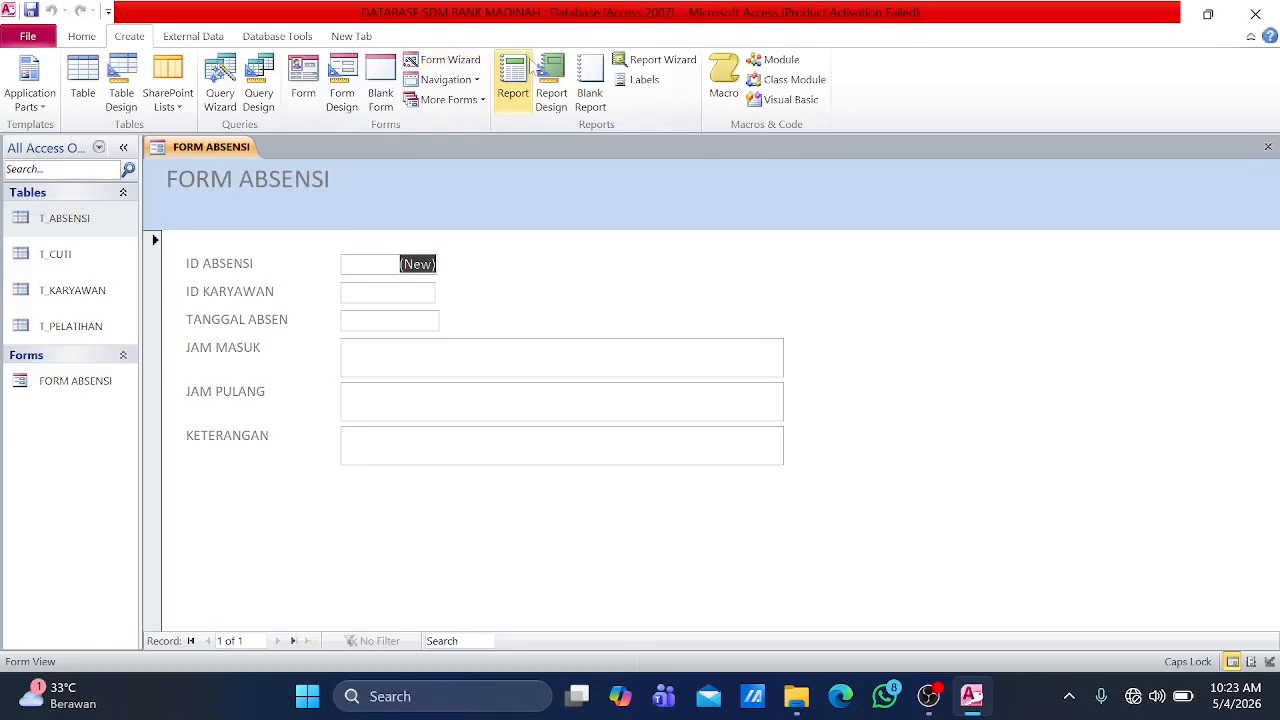
{"action": "left_click", "coordinate": [443, 59]}
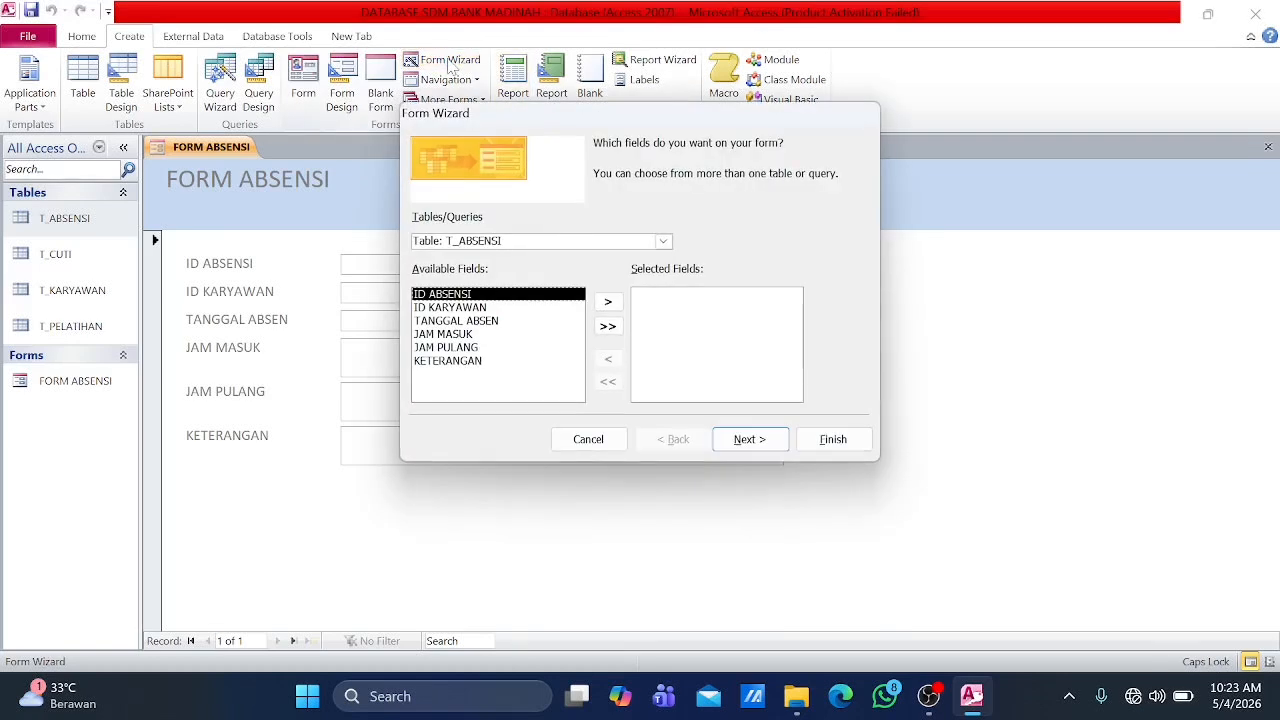
{"action": "left_click", "coordinate": [664, 242]}
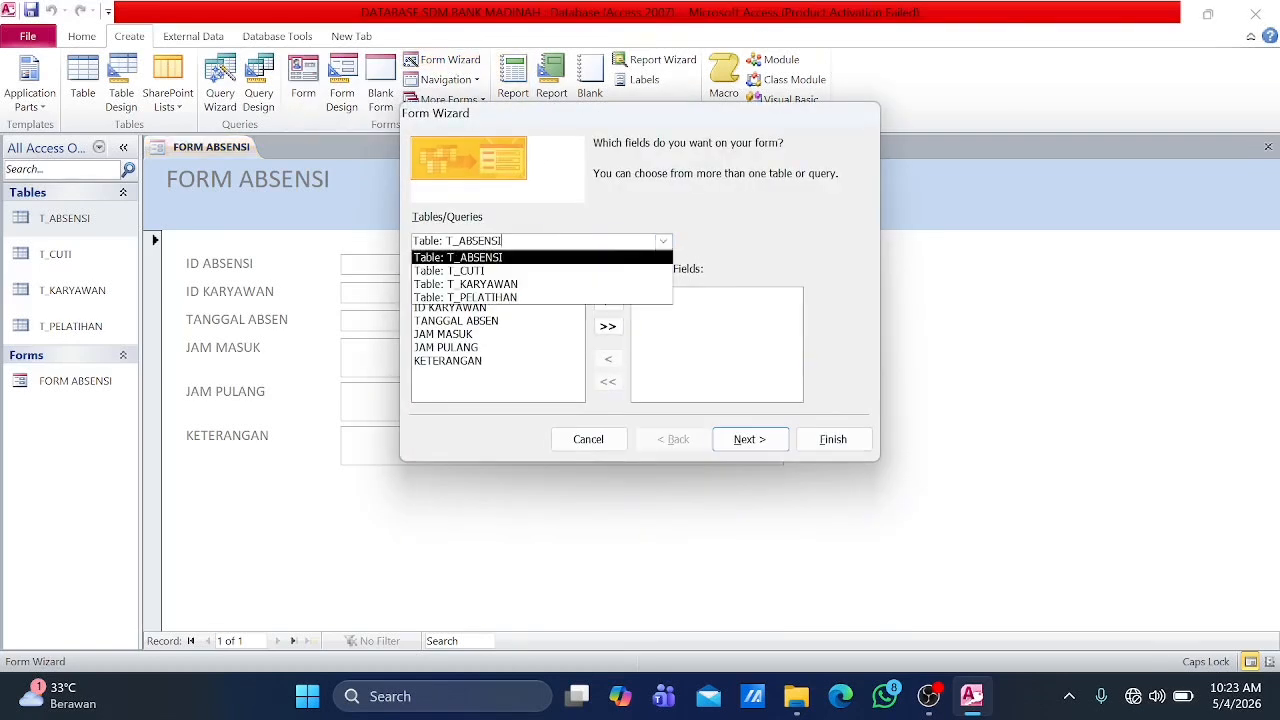
{"action": "left_click", "coordinate": [610, 274]}
{"action": "left_click", "coordinate": [608, 327]}
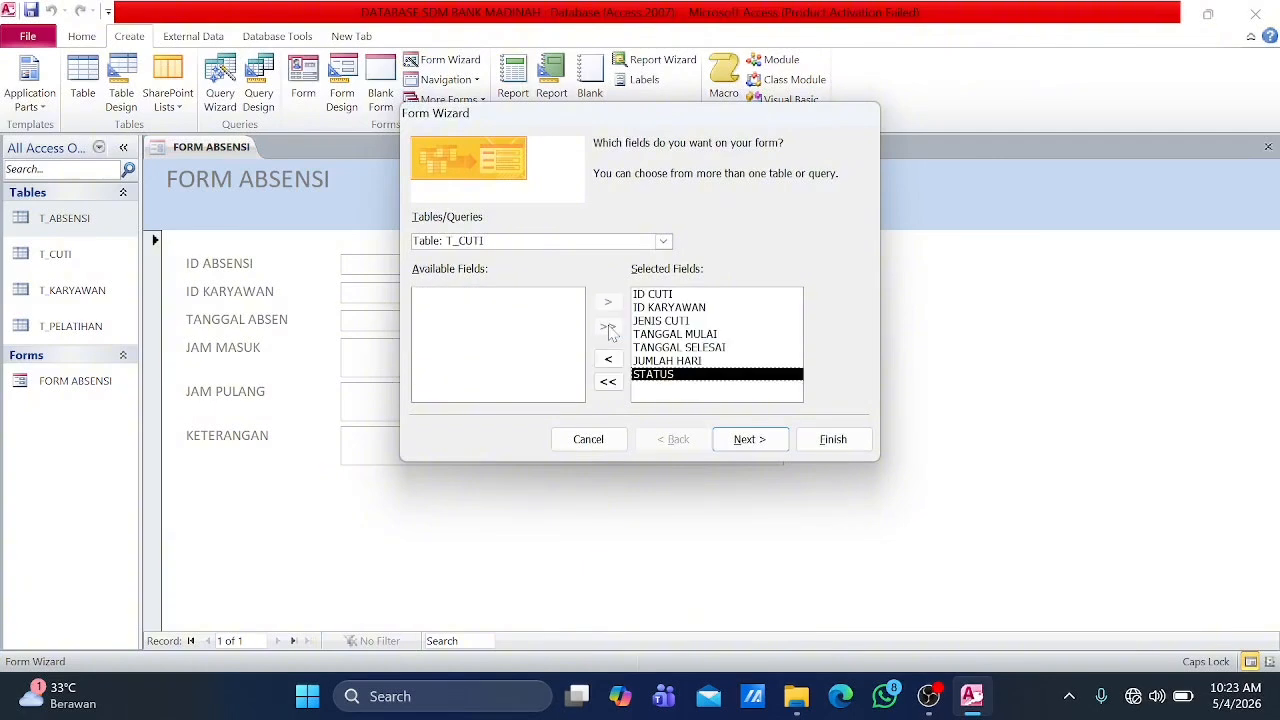
{"action": "left_click", "coordinate": [737, 445]}
{"action": "left_click", "coordinate": [737, 445]}
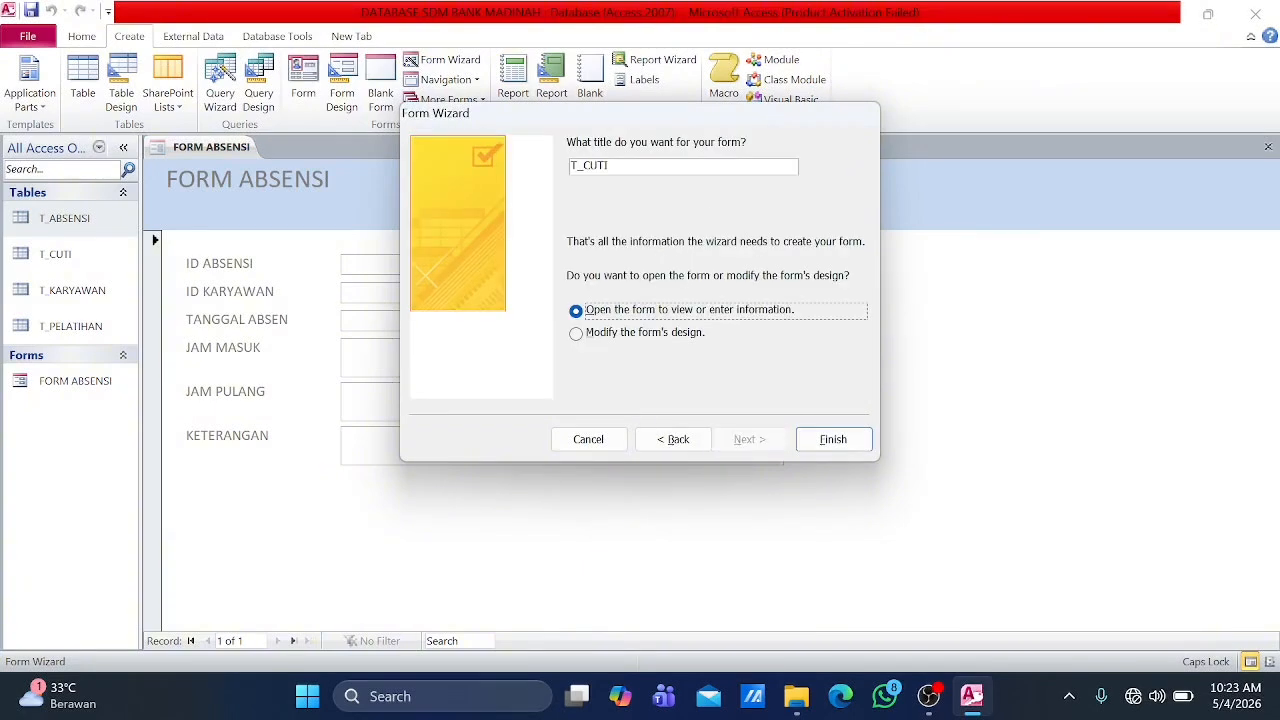
{"action": "left_click", "coordinate": [608, 166]}
{"action": "left_click", "coordinate": [831, 438]}
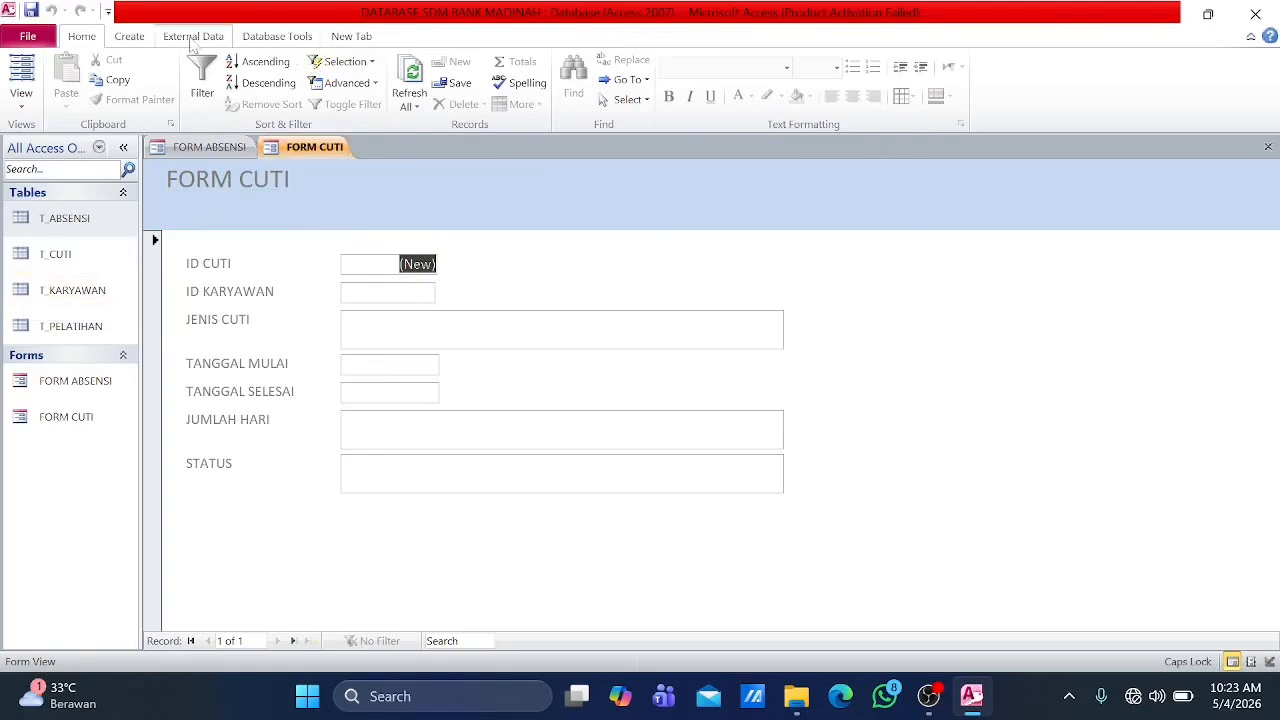
Step: Set up another wizard form using all fields of T_KARYAWAN and keep the default layout
{"action": "left_click", "coordinate": [137, 40]}
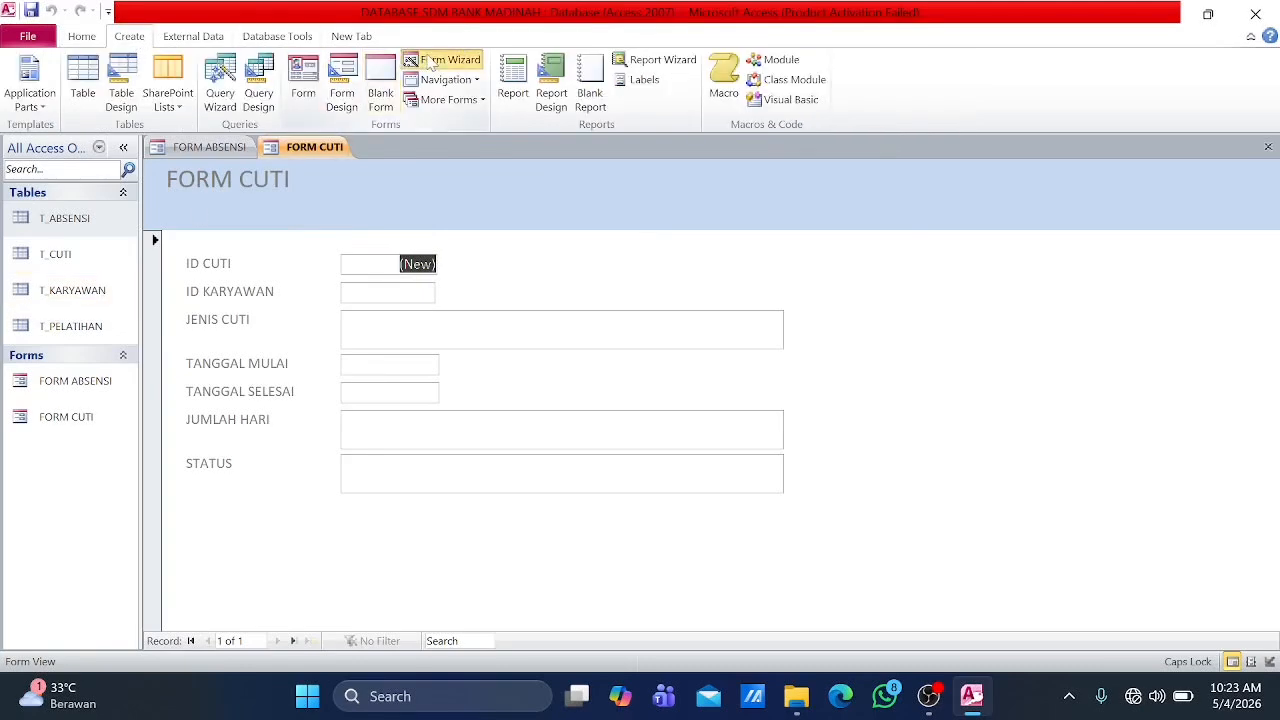
{"action": "left_click", "coordinate": [432, 61]}
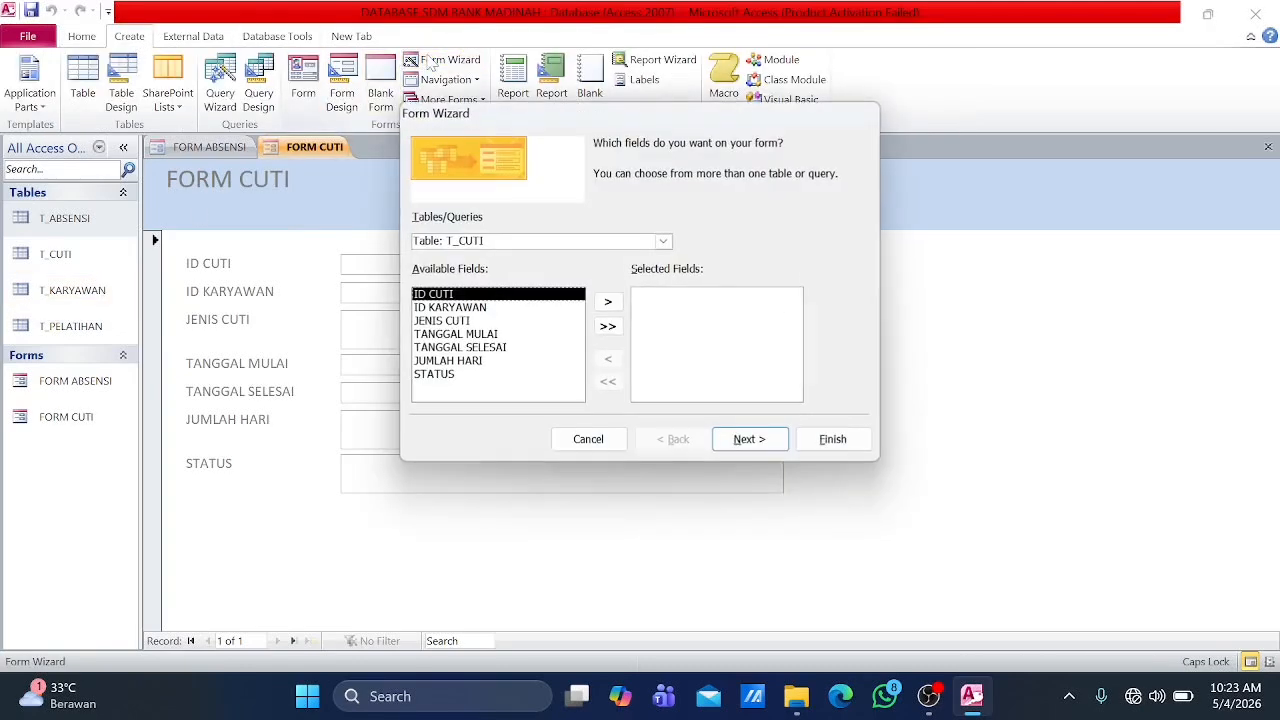
{"action": "left_click", "coordinate": [663, 241]}
{"action": "left_click", "coordinate": [596, 285]}
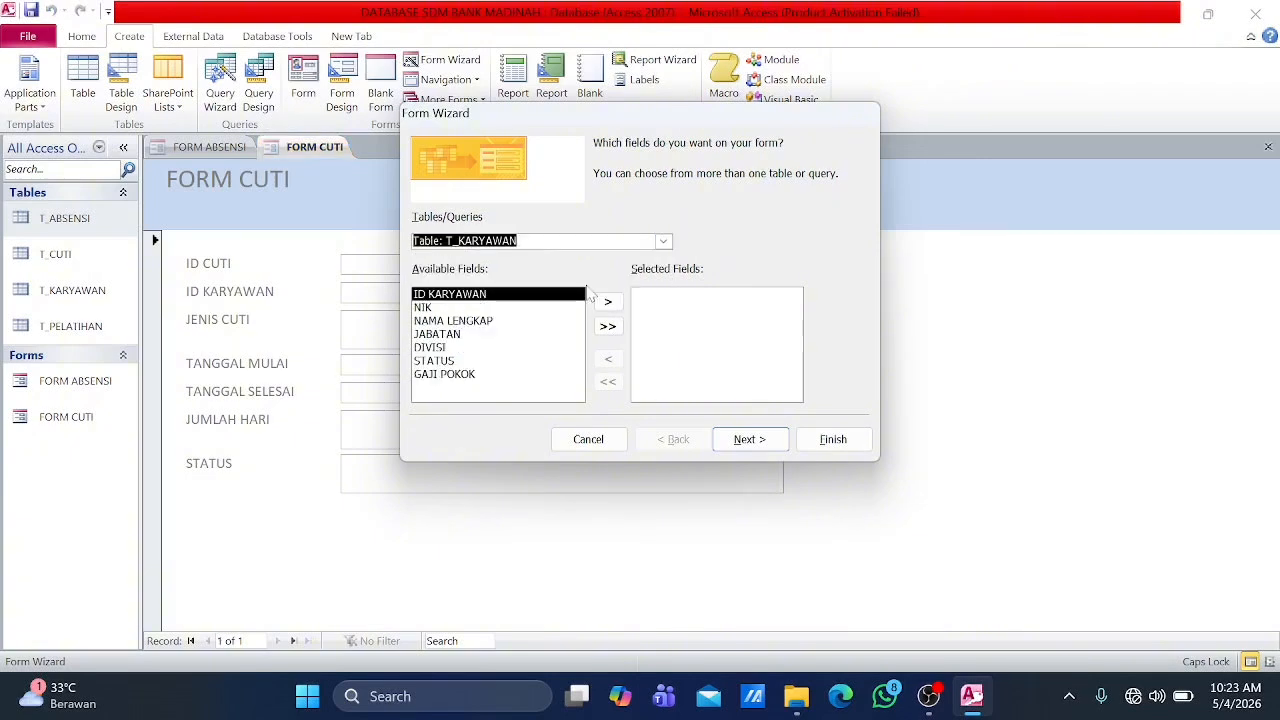
{"action": "left_click", "coordinate": [608, 327]}
{"action": "left_click", "coordinate": [742, 441]}
{"action": "left_click", "coordinate": [742, 440]}
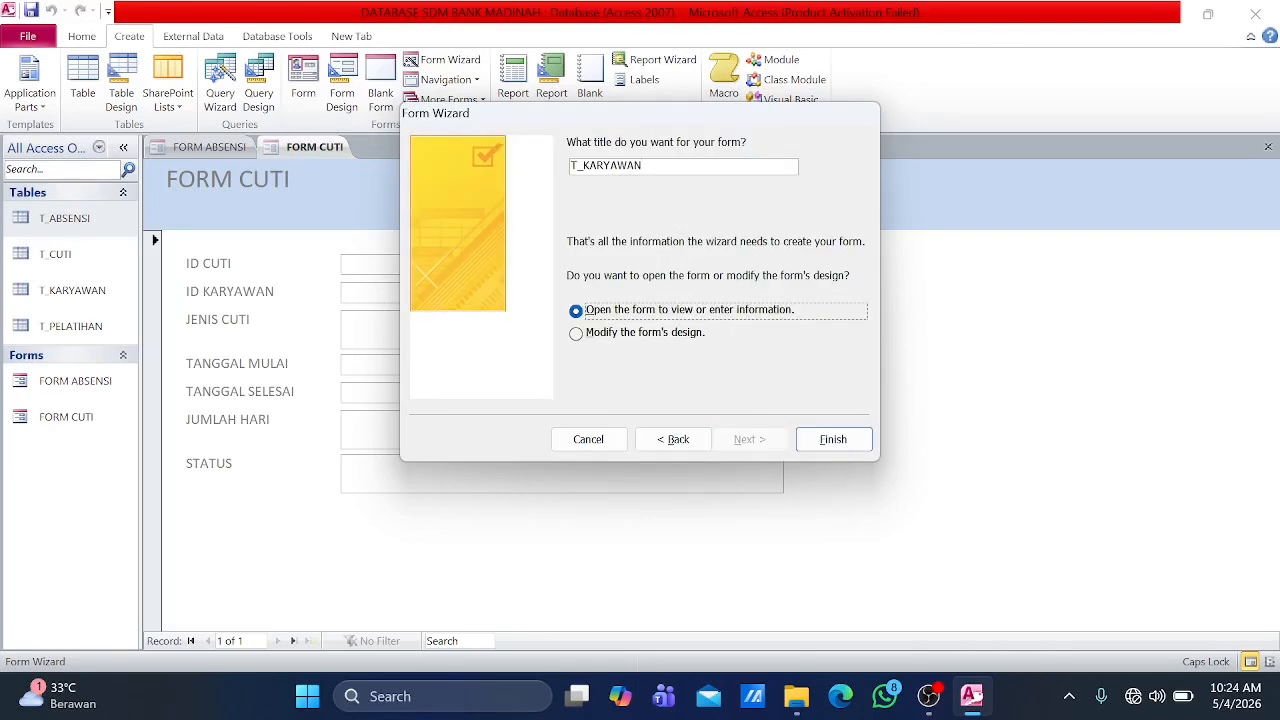
Step: Title the employee form FORM KARYAWAN and finish creating it
{"action": "key", "text": "BackSpace"}
{"action": "key", "text": "BackSpace"}
{"action": "key", "text": "BackSpace"}
{"action": "key", "text": "BackSpace"}
{"action": "key", "text": "BackSpace"}
{"action": "key", "text": "BackSpace"}
{"action": "key", "text": "BackSpace"}
{"action": "key", "text": "BackSpace"}
{"action": "key", "text": "BackSpace"}
{"action": "type", "text": "FORM KARYAWAN"}
{"action": "key", "text": "Return"}
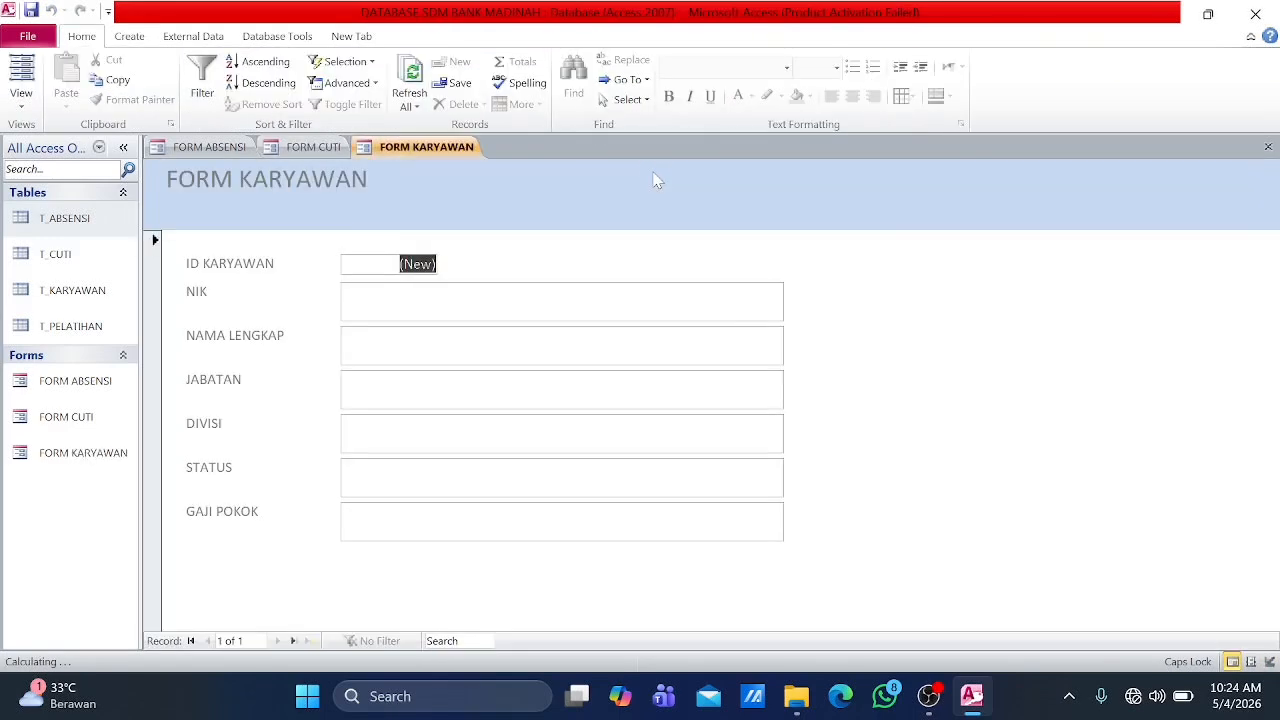
Step: Set up a Form Wizard form with all fields of T_PELATIHAN in a Columnar layout
{"action": "left_click", "coordinate": [138, 40]}
{"action": "left_click", "coordinate": [440, 61]}
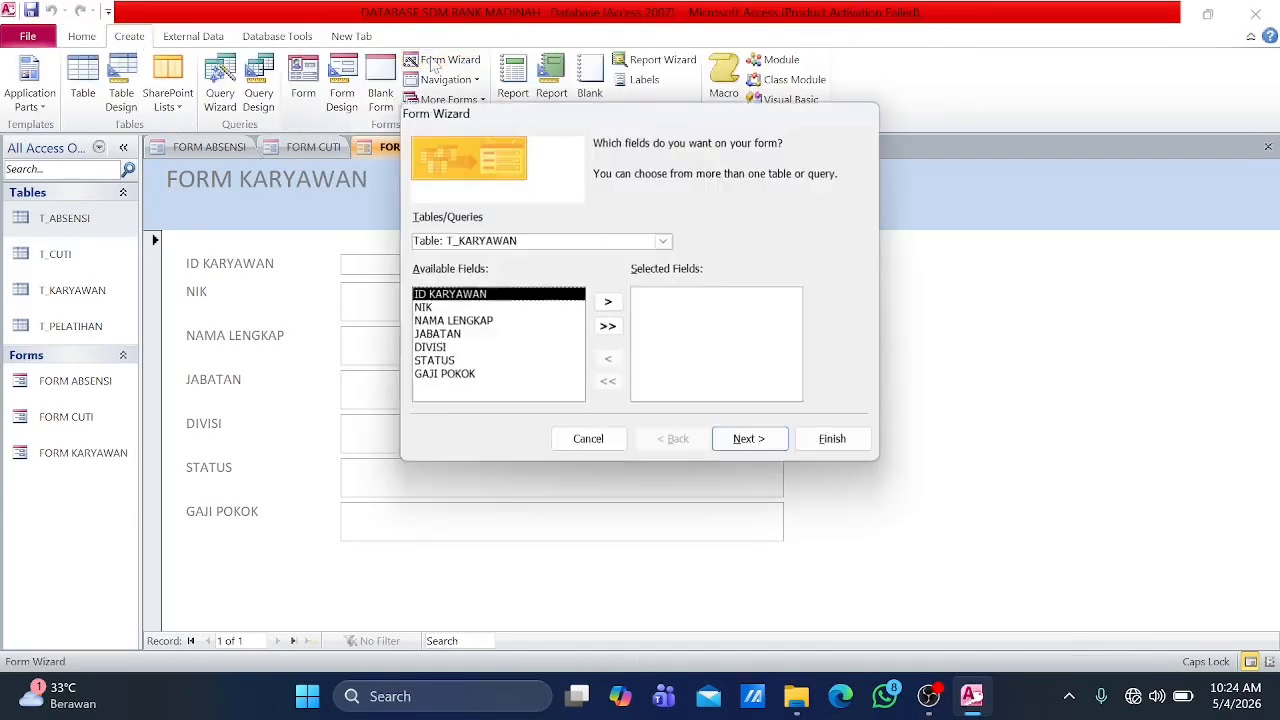
{"action": "left_click", "coordinate": [663, 241]}
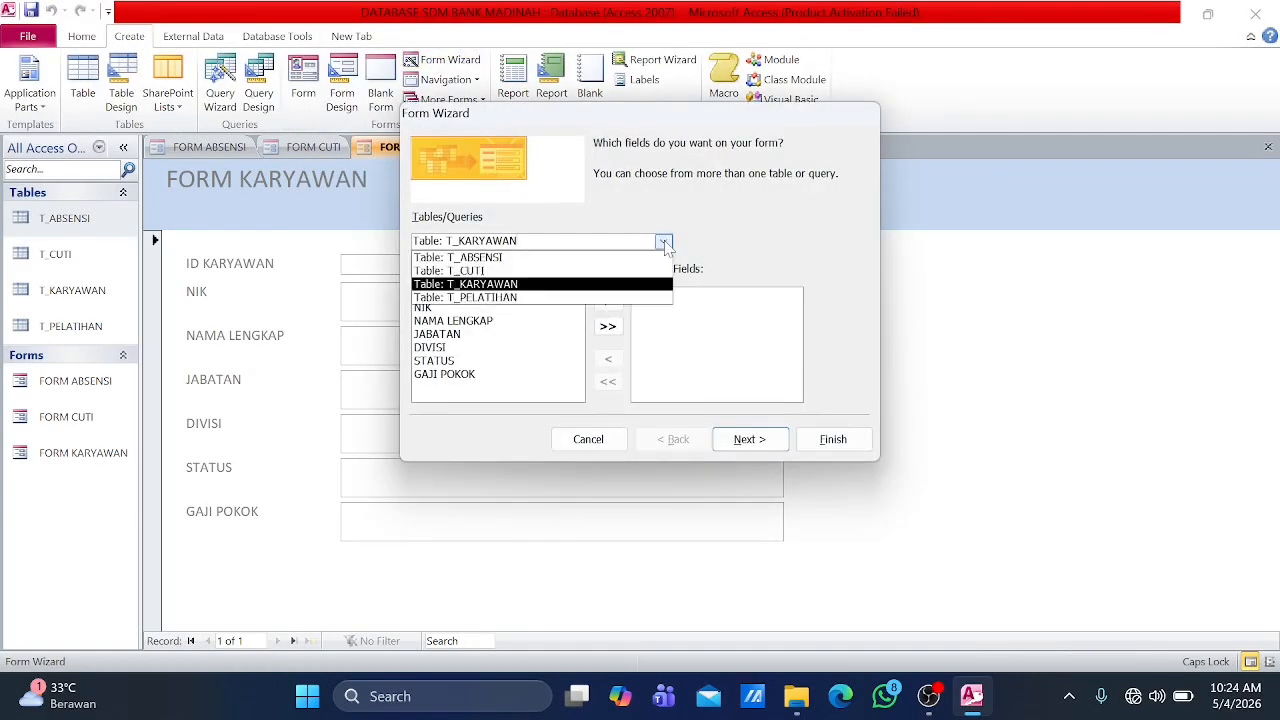
{"action": "left_click", "coordinate": [575, 298]}
{"action": "left_click", "coordinate": [607, 327]}
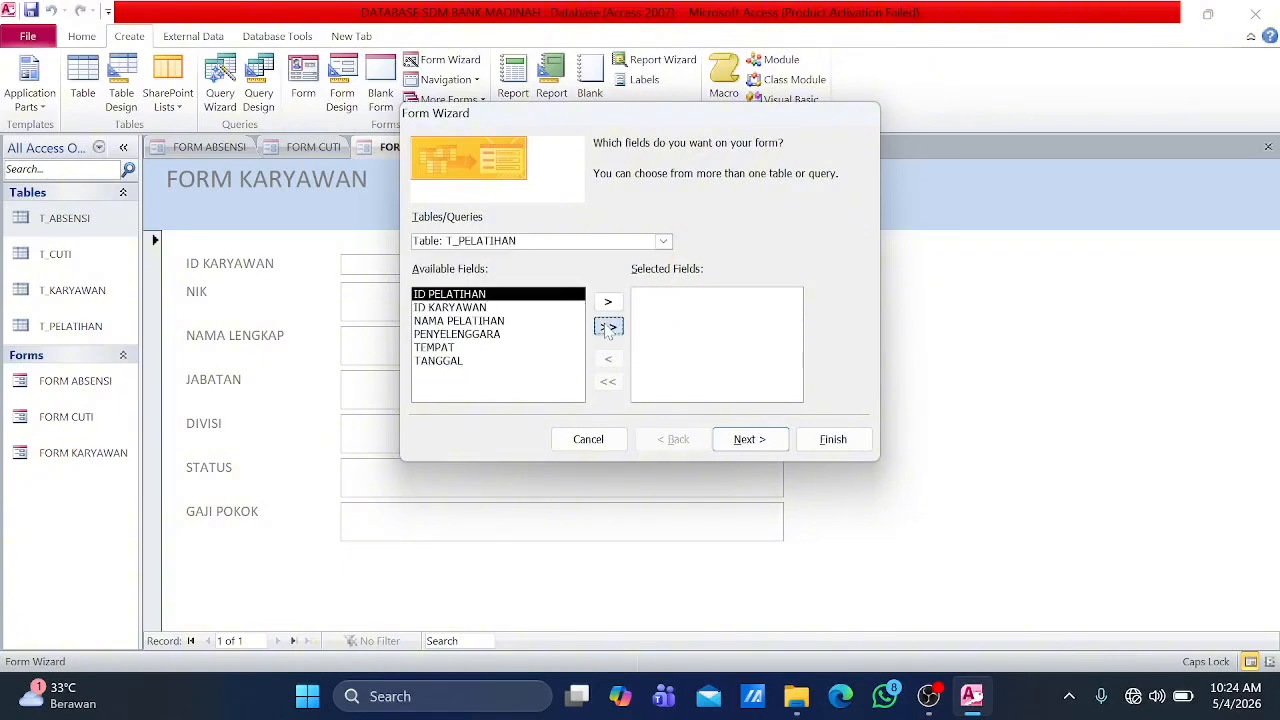
{"action": "left_click", "coordinate": [760, 440]}
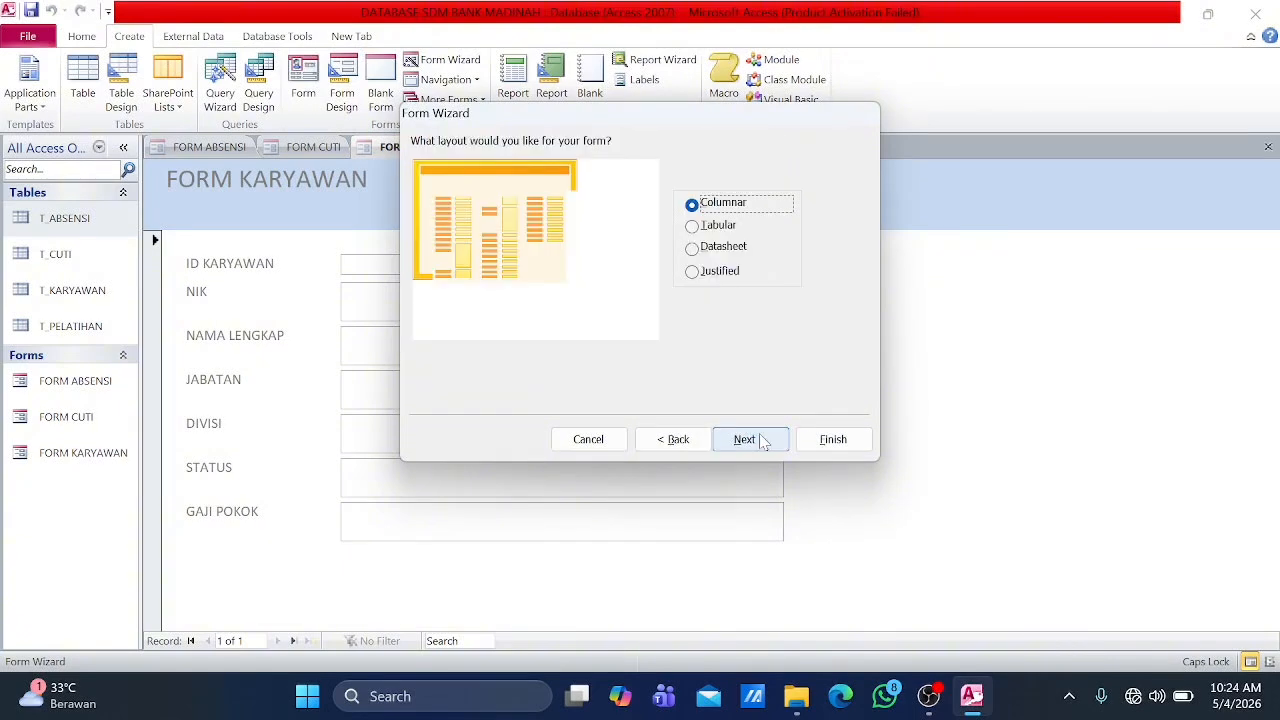
{"action": "left_click", "coordinate": [760, 441]}
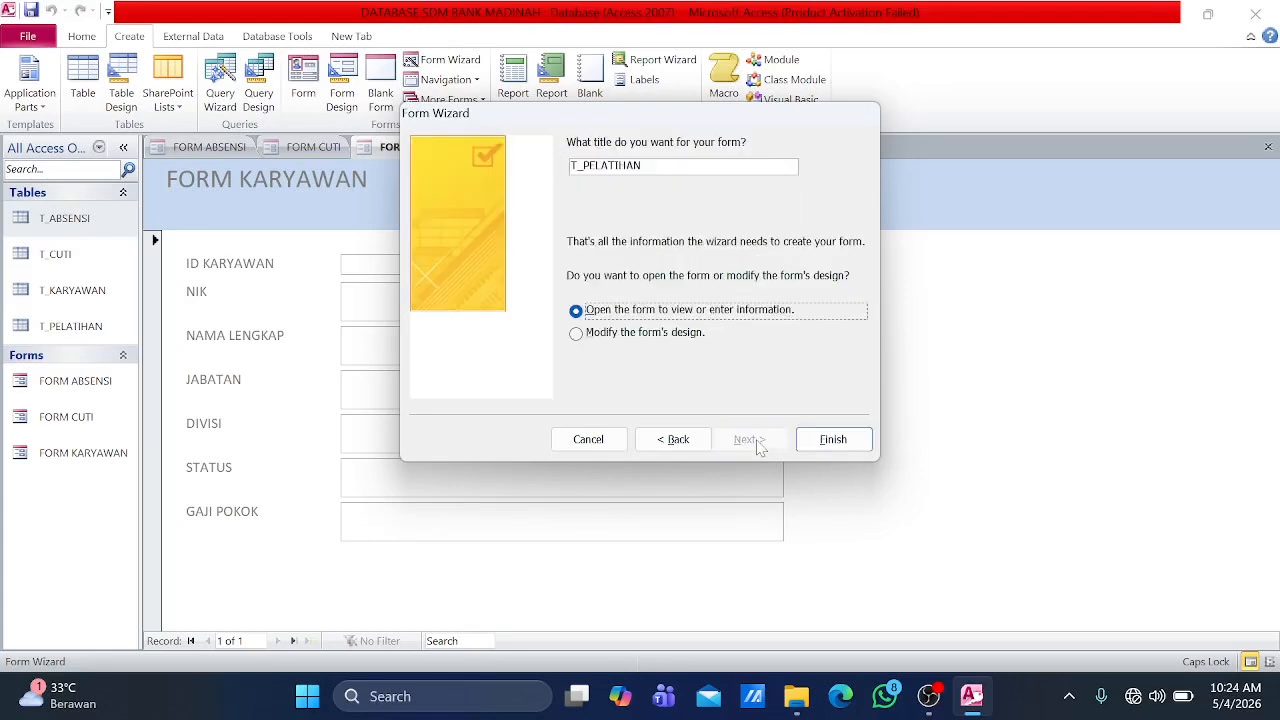
Step: Title the training form FORM PELATIHAN and finish the wizard to open it
{"action": "left_click", "coordinate": [642, 166]}
{"action": "key", "text": "BackSpace"}
{"action": "key", "text": "BackSpace"}
{"action": "key", "text": "BackSpace"}
{"action": "key", "text": "BackSpace"}
{"action": "key", "text": "BackSpace"}
{"action": "key", "text": "BackSpace"}
{"action": "key", "text": "BackSpace"}
{"action": "key", "text": "BackSpace"}
{"action": "key", "text": "BackSpace"}
{"action": "key", "text": "BackSpace"}
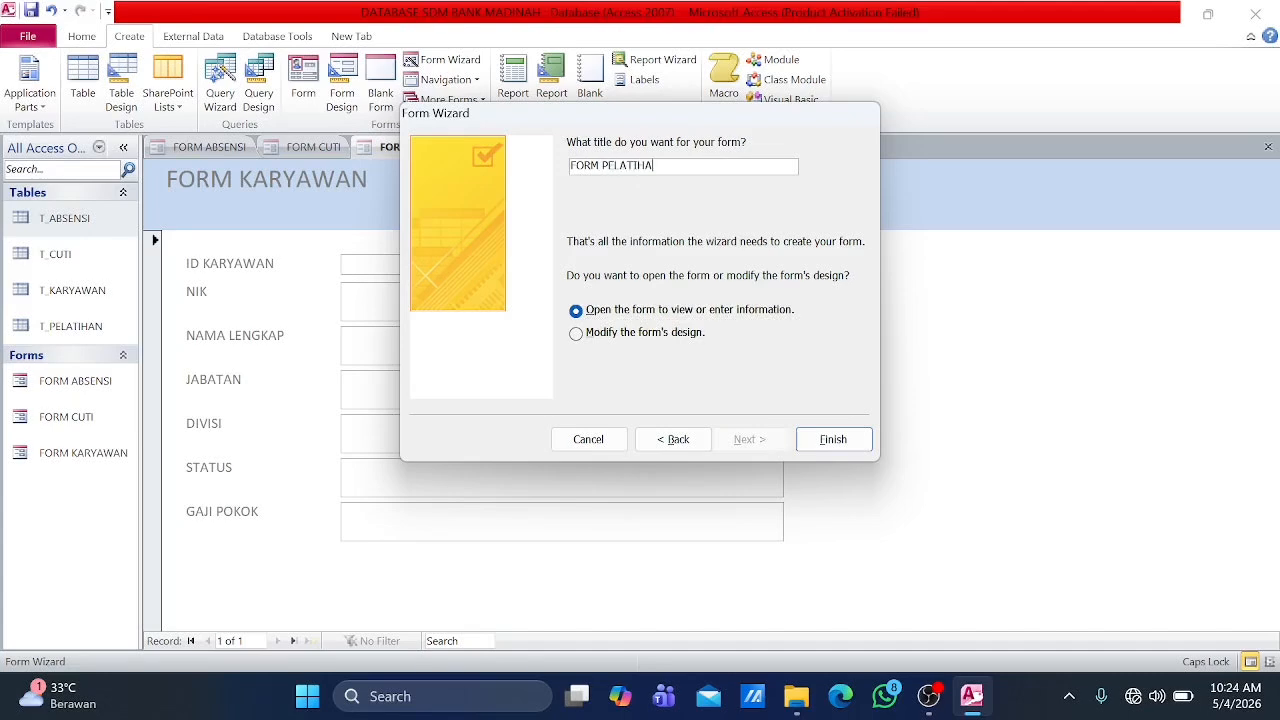
{"action": "left_click", "coordinate": [833, 439]}
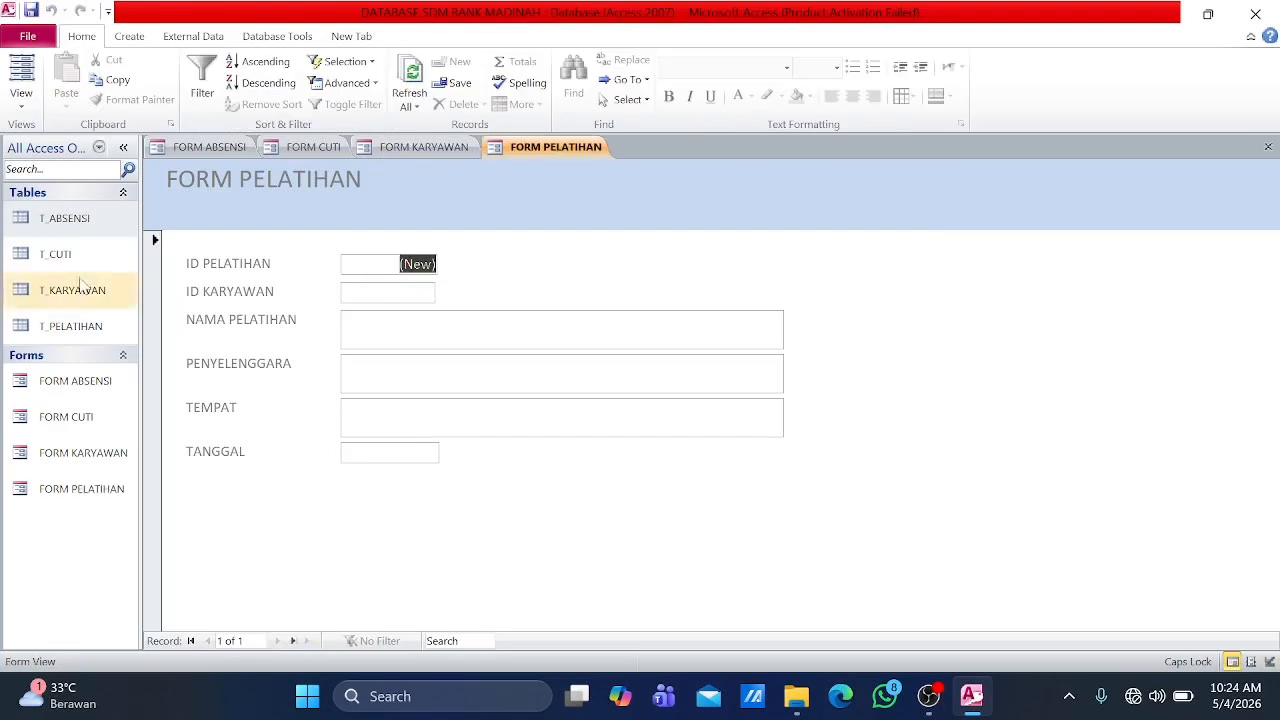
Step: Open the T_ABSENSI table, return to the attendance form and close all open objects
{"action": "double_click", "coordinate": [64, 220]}
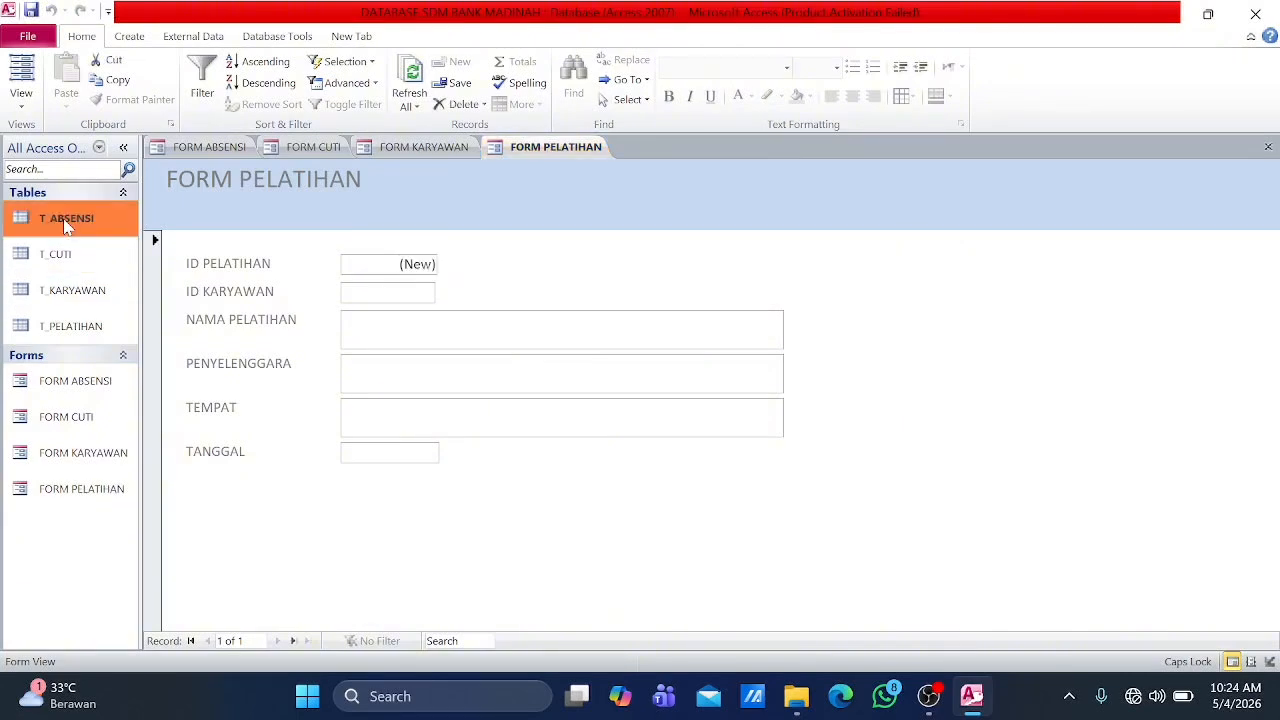
{"action": "left_click", "coordinate": [197, 150]}
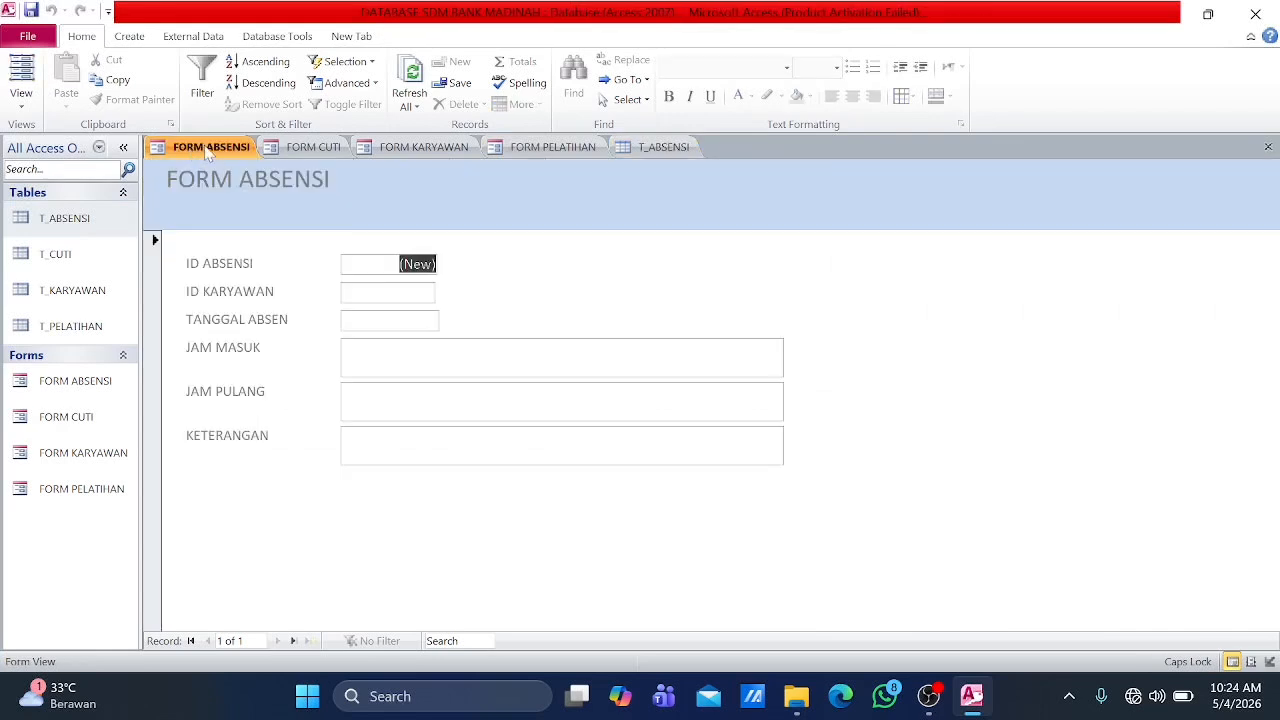
{"action": "right_click", "coordinate": [206, 151]}
{"action": "left_click", "coordinate": [238, 204]}
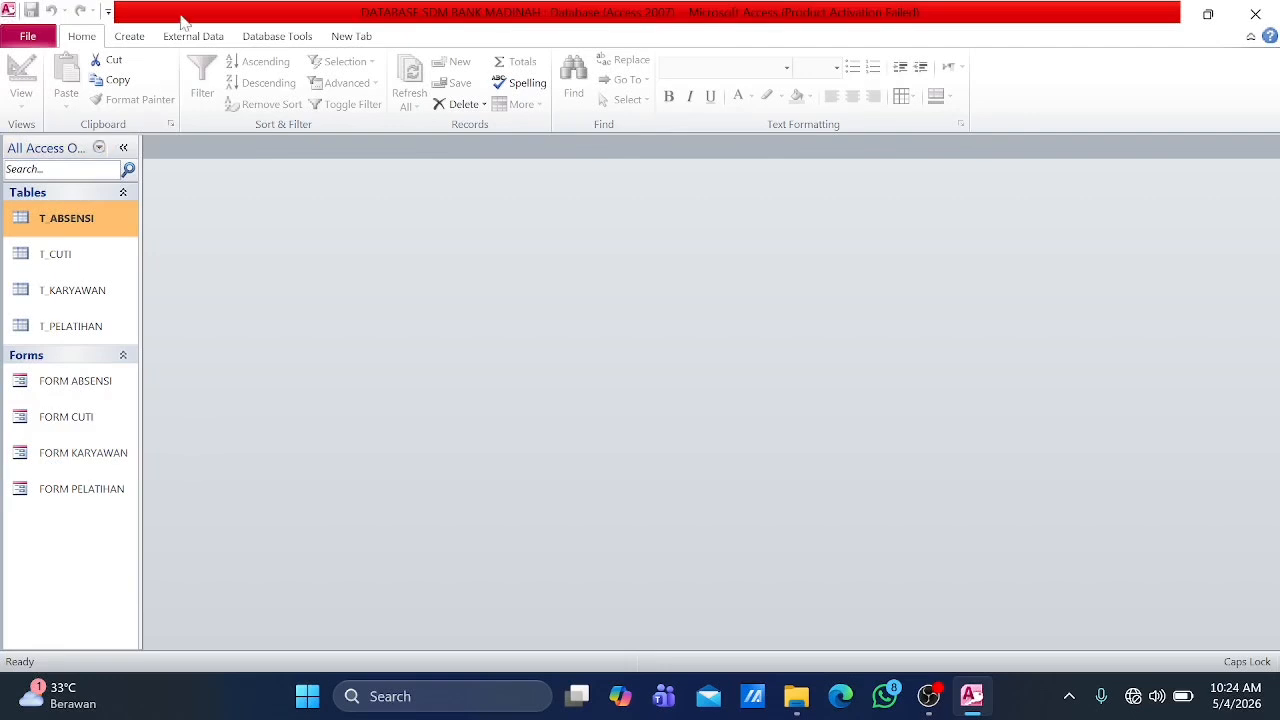
{"action": "left_click", "coordinate": [130, 38]}
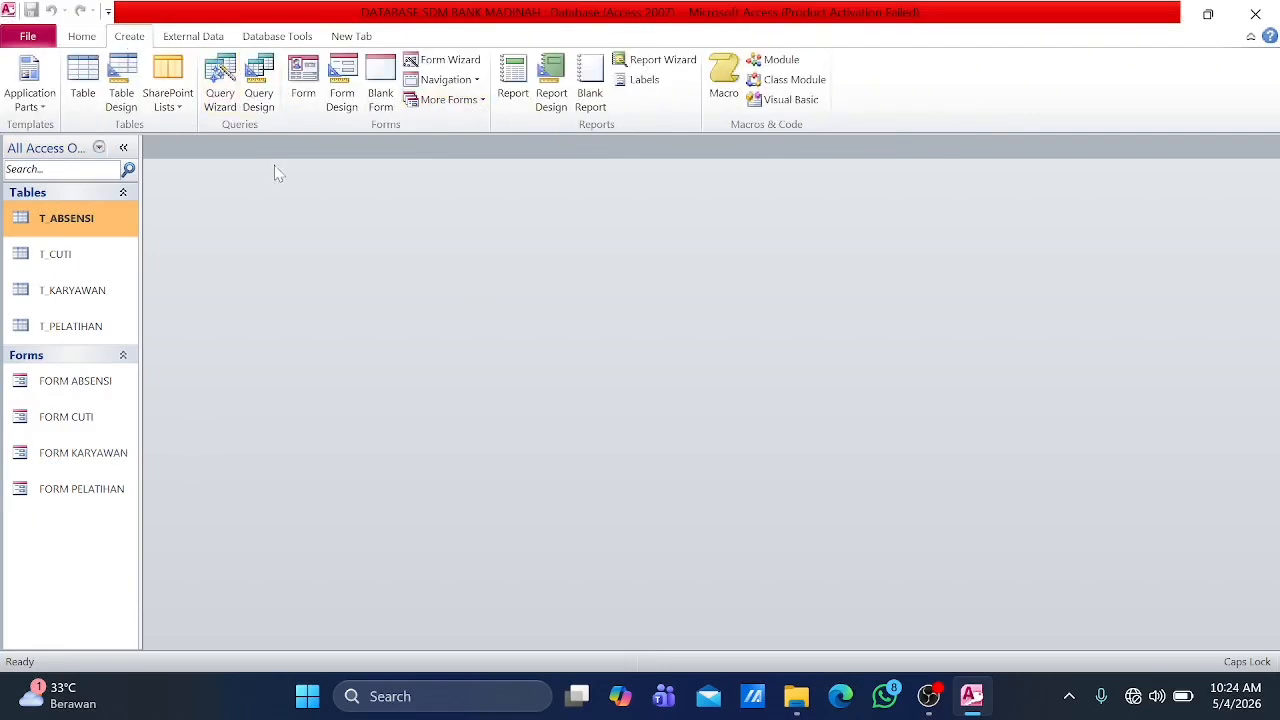
{"action": "left_click", "coordinate": [214, 38]}
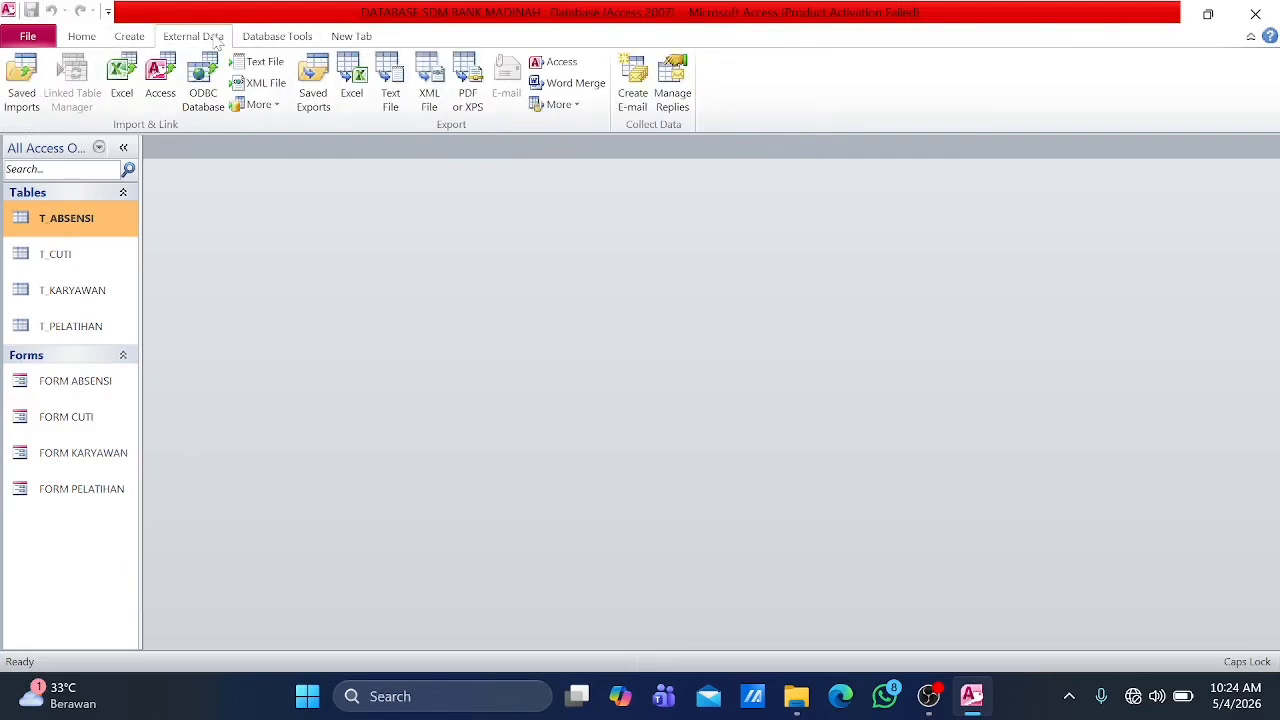
{"action": "left_click", "coordinate": [132, 38]}
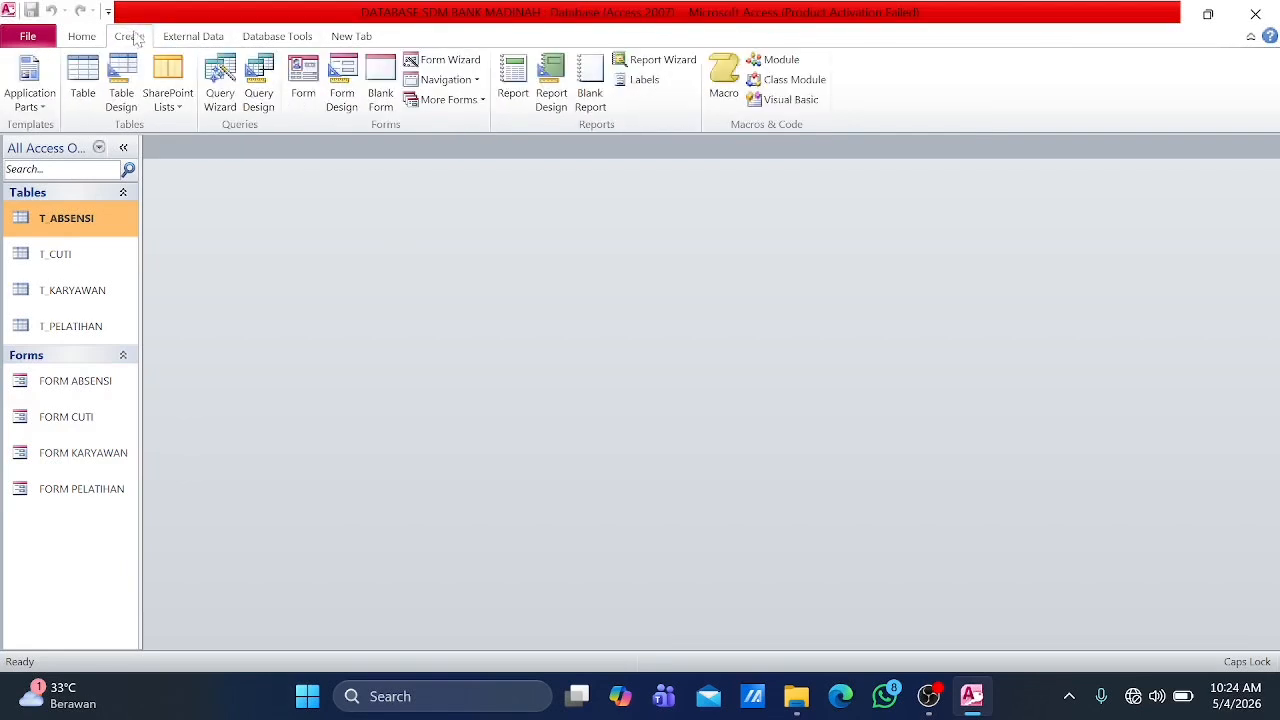
Step: Open the Relationships window and add T_ABSENSI, T_CUTI, T_KARYAWAN and T_PELATIHAN to the layout
{"action": "left_click", "coordinate": [268, 40]}
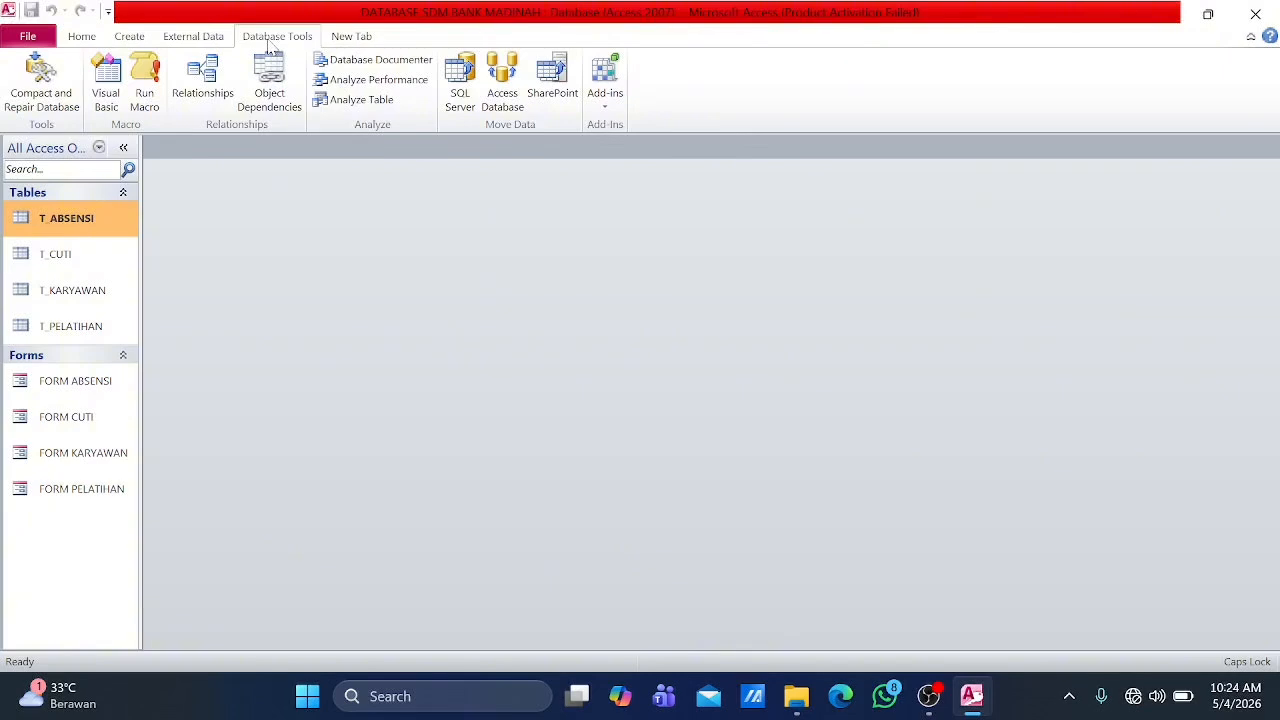
{"action": "left_click", "coordinate": [192, 85]}
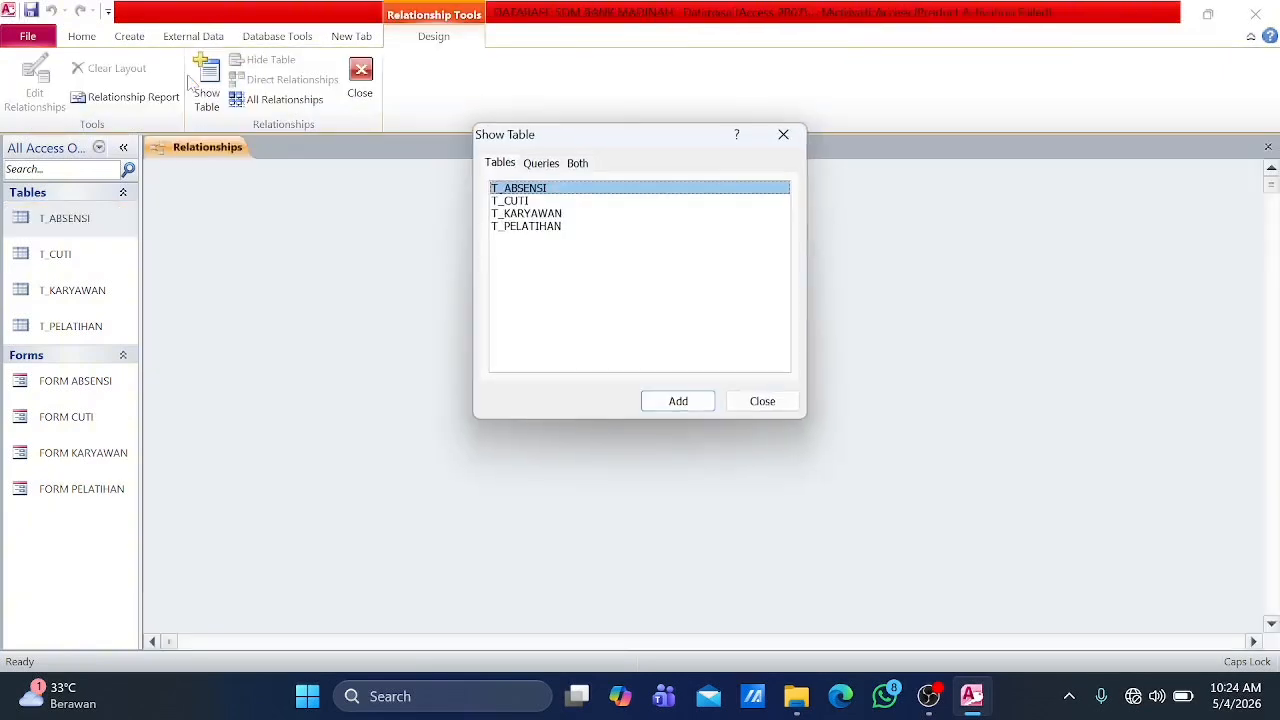
{"action": "left_click", "coordinate": [668, 406]}
{"action": "left_click", "coordinate": [547, 201]}
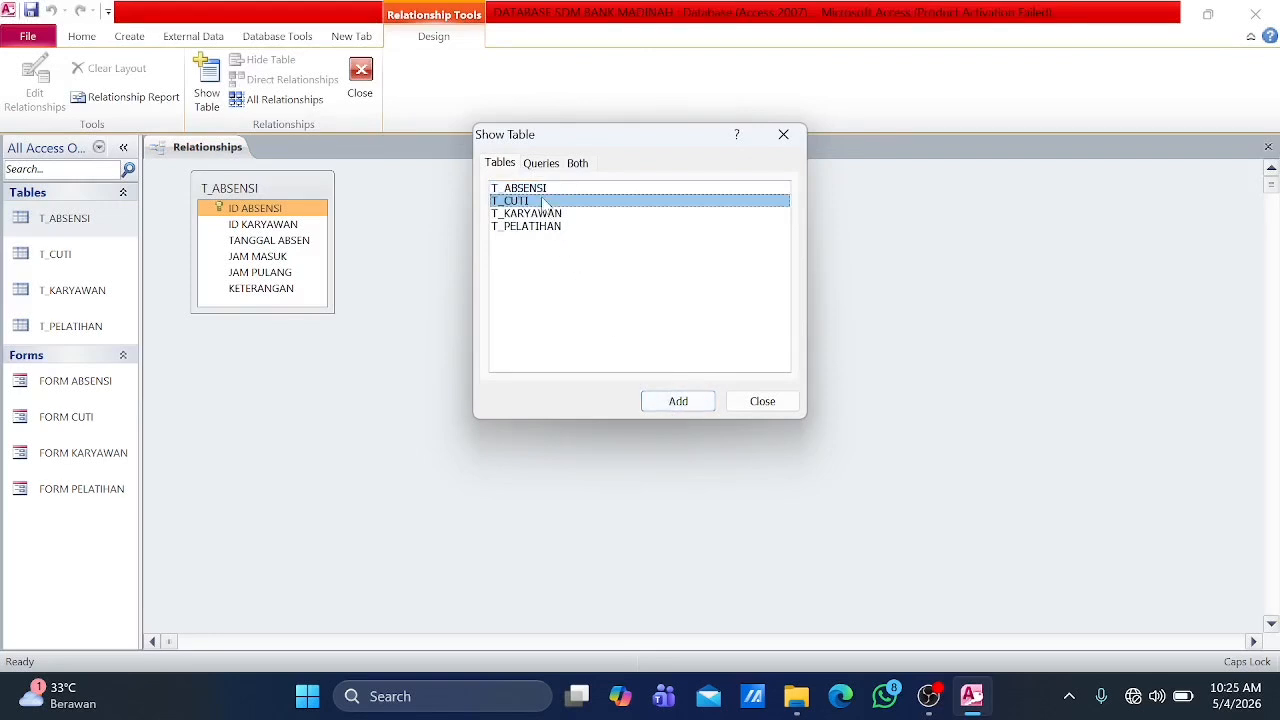
{"action": "left_click", "coordinate": [671, 403]}
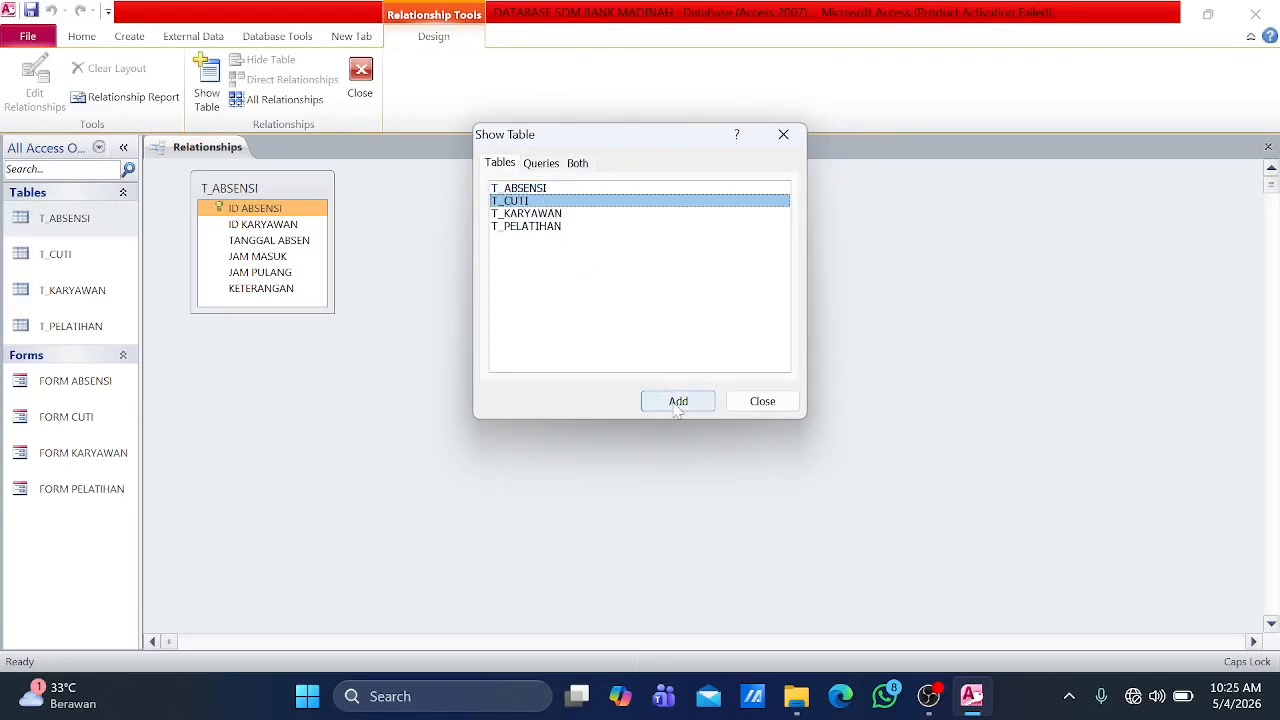
{"action": "left_click", "coordinate": [568, 220]}
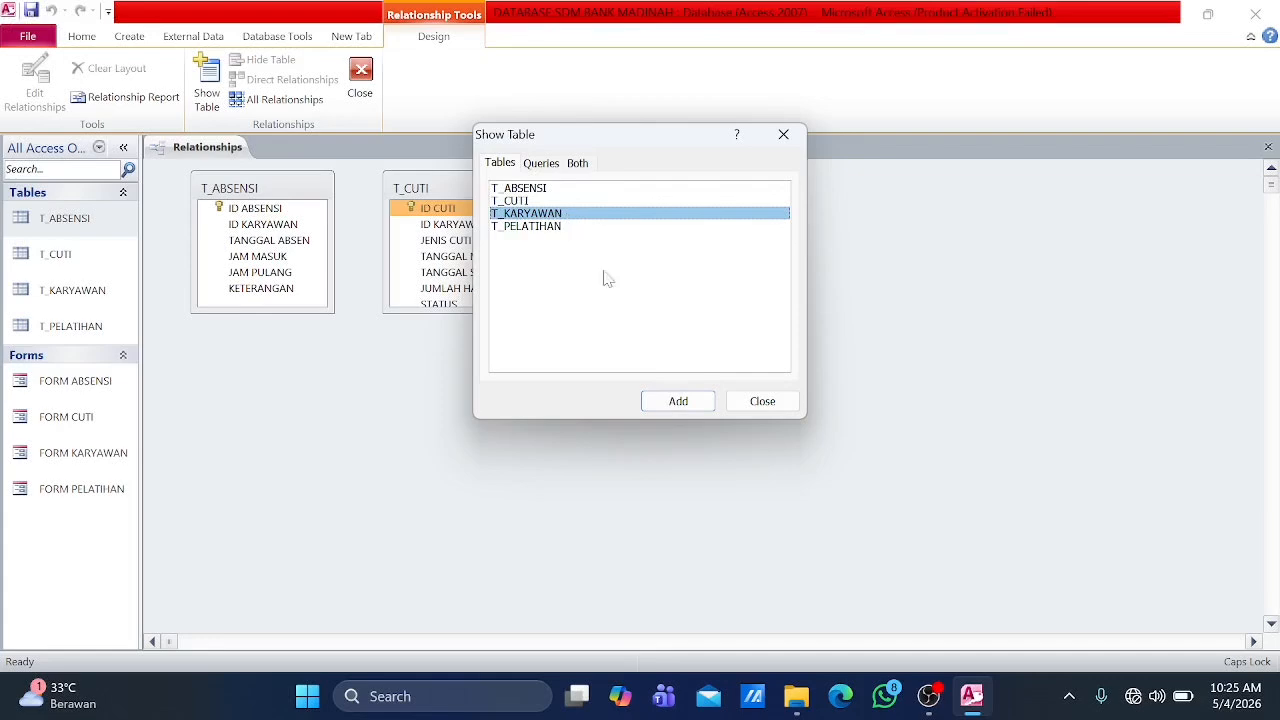
{"action": "left_click", "coordinate": [677, 401]}
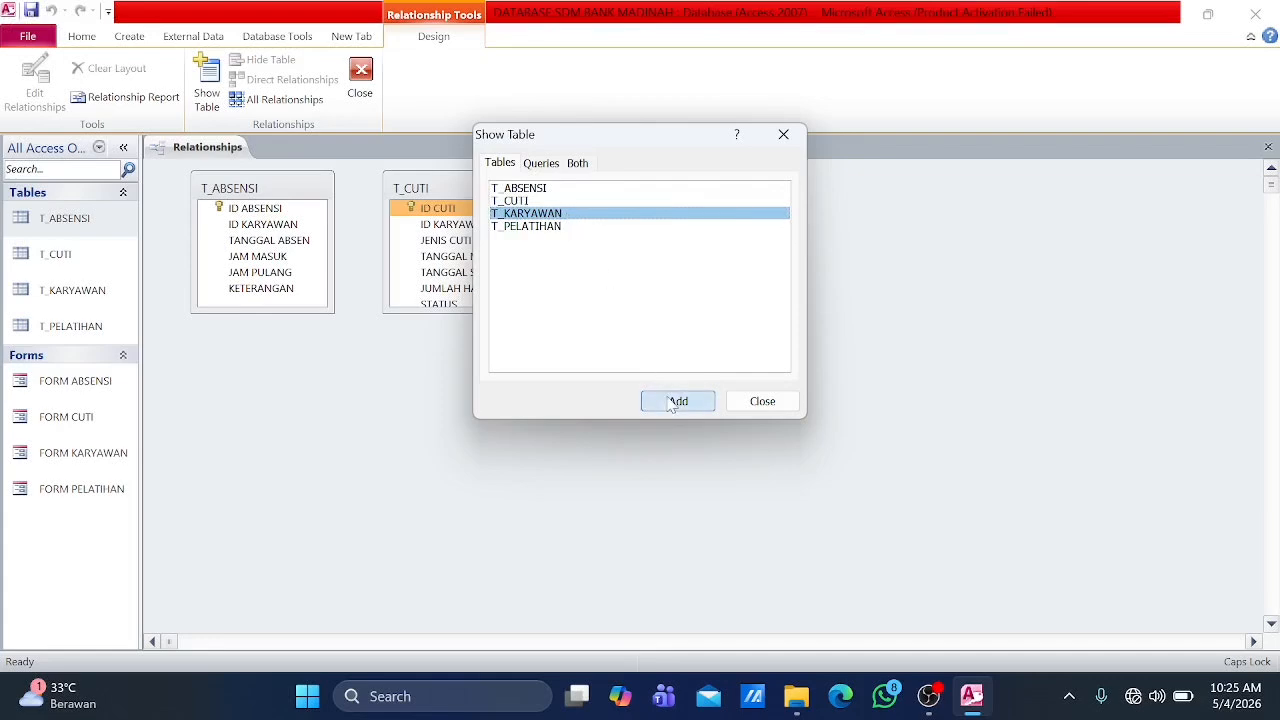
{"action": "left_click", "coordinate": [565, 228]}
{"action": "left_click", "coordinate": [651, 401]}
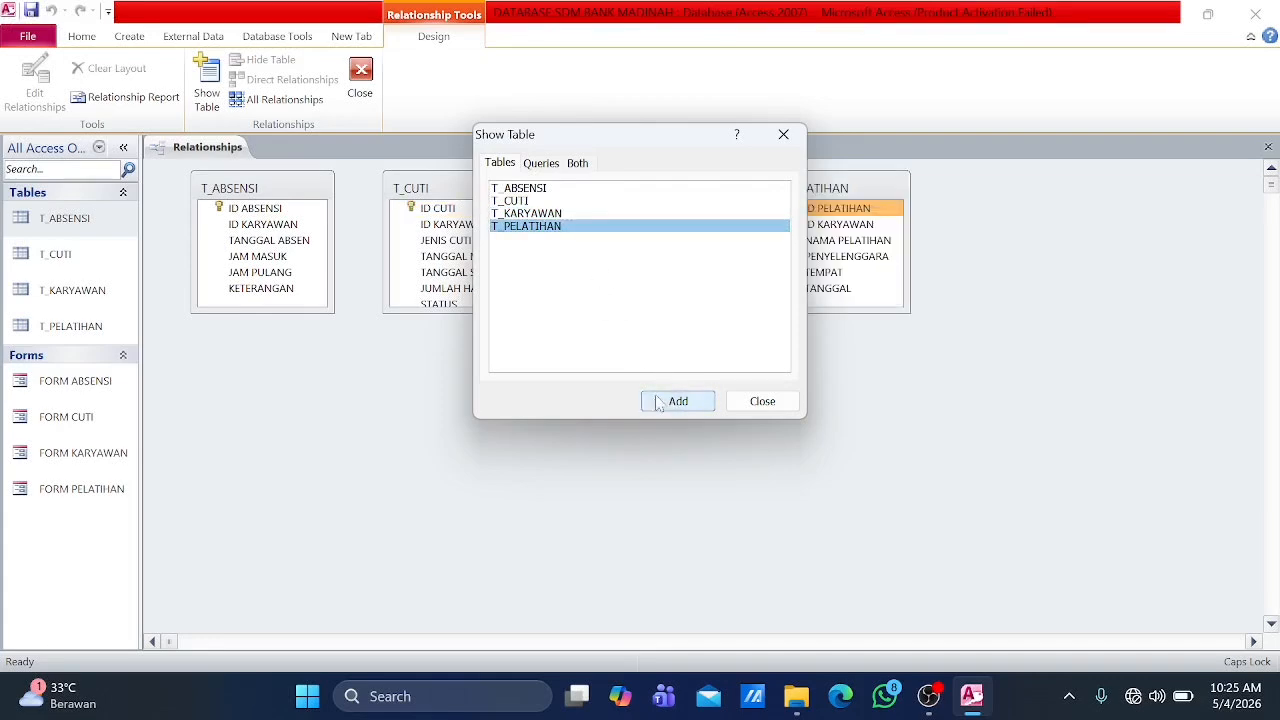
{"action": "left_click", "coordinate": [754, 405]}
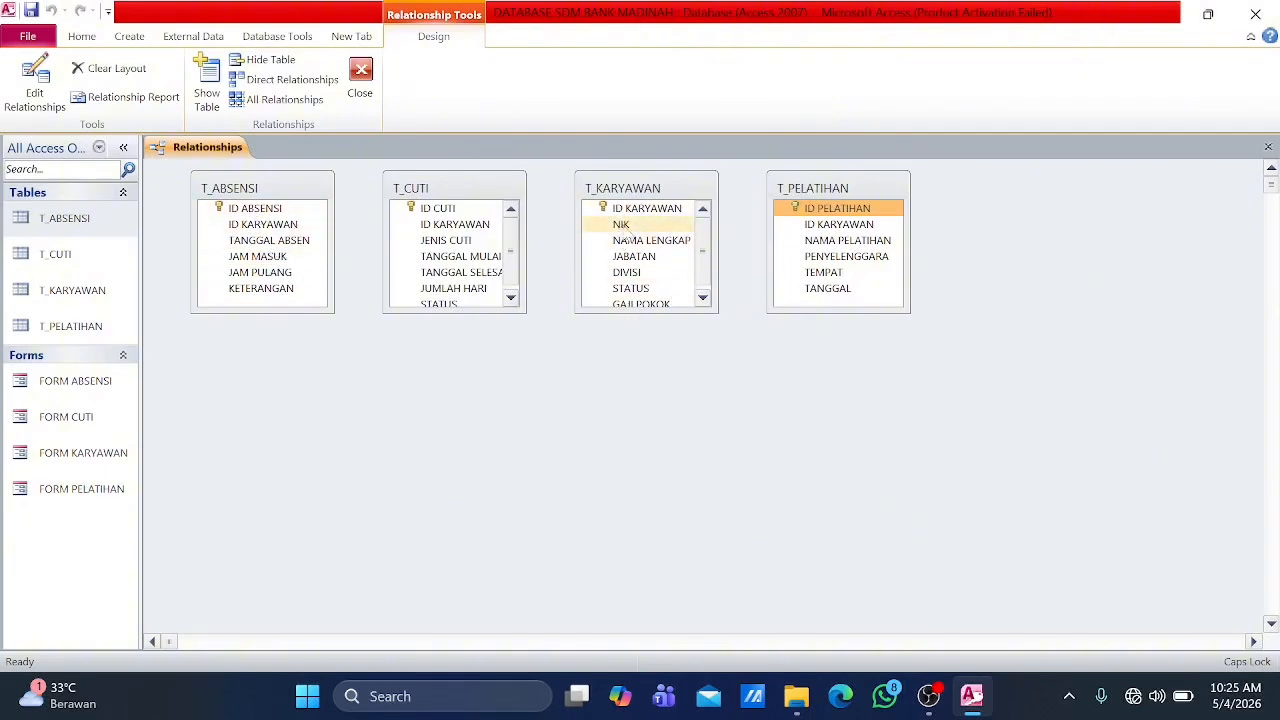
Step: Relate ID KARYAWAN in T_KARYAWAN to ID KARYAWAN in T_ABSENSI with referential integrity enforced
{"action": "left_click_drag", "start_coordinate": [646, 213], "coordinate": [287, 229]}
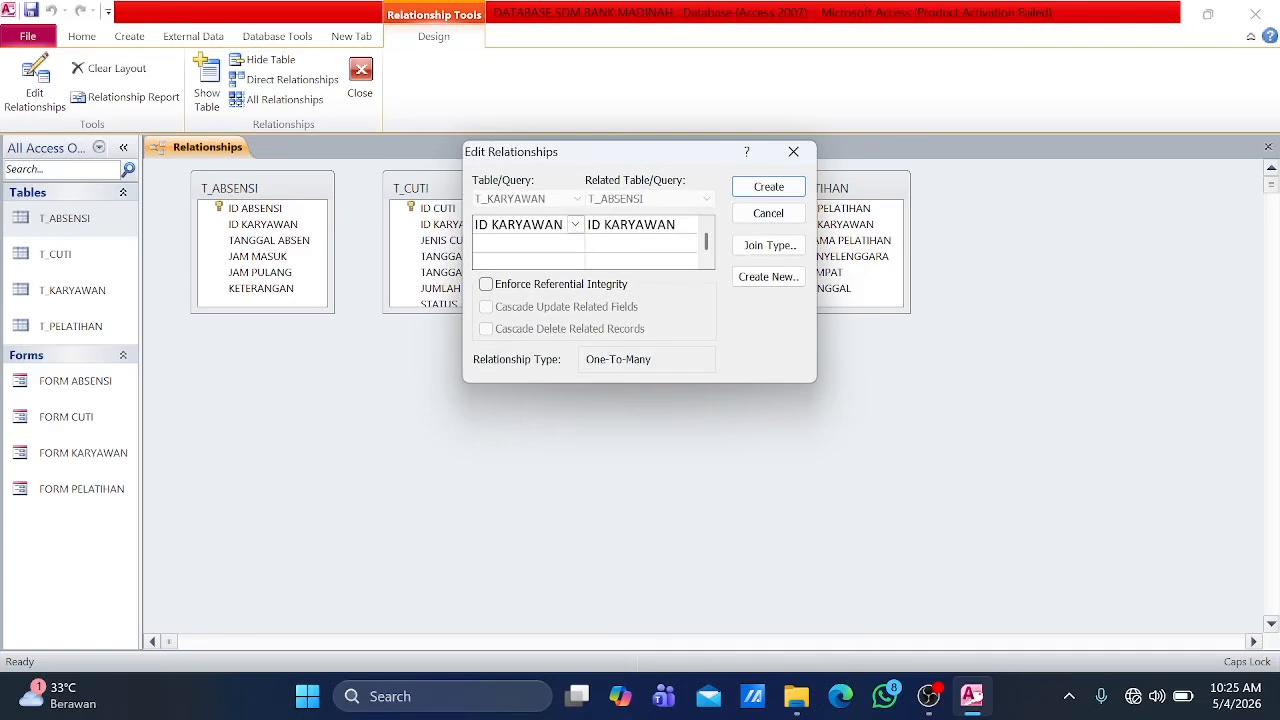
{"action": "left_click", "coordinate": [486, 284]}
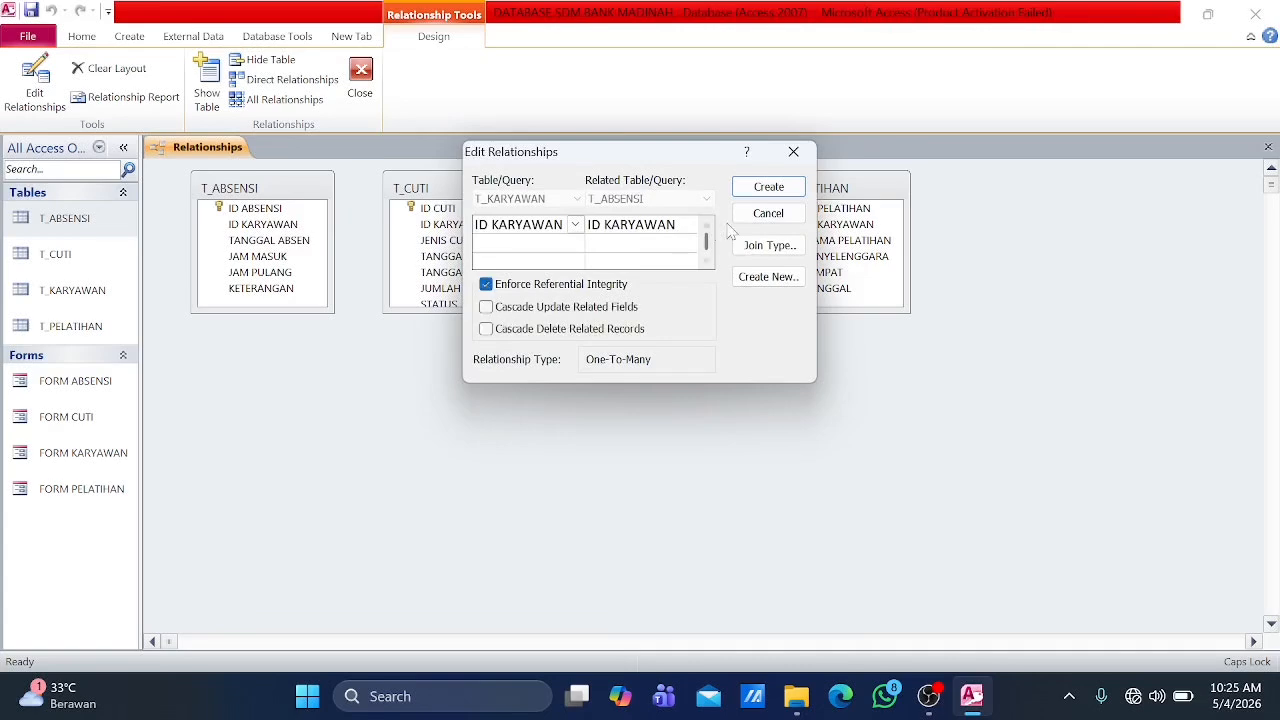
{"action": "left_click", "coordinate": [768, 187]}
Step: Relate ID KARYAWAN in T_KARYAWAN to ID KARYAWAN in T_CUTI with referential integrity enforced
{"action": "left_click", "coordinate": [652, 210]}
{"action": "left_click_drag", "start_coordinate": [657, 215], "coordinate": [478, 226]}
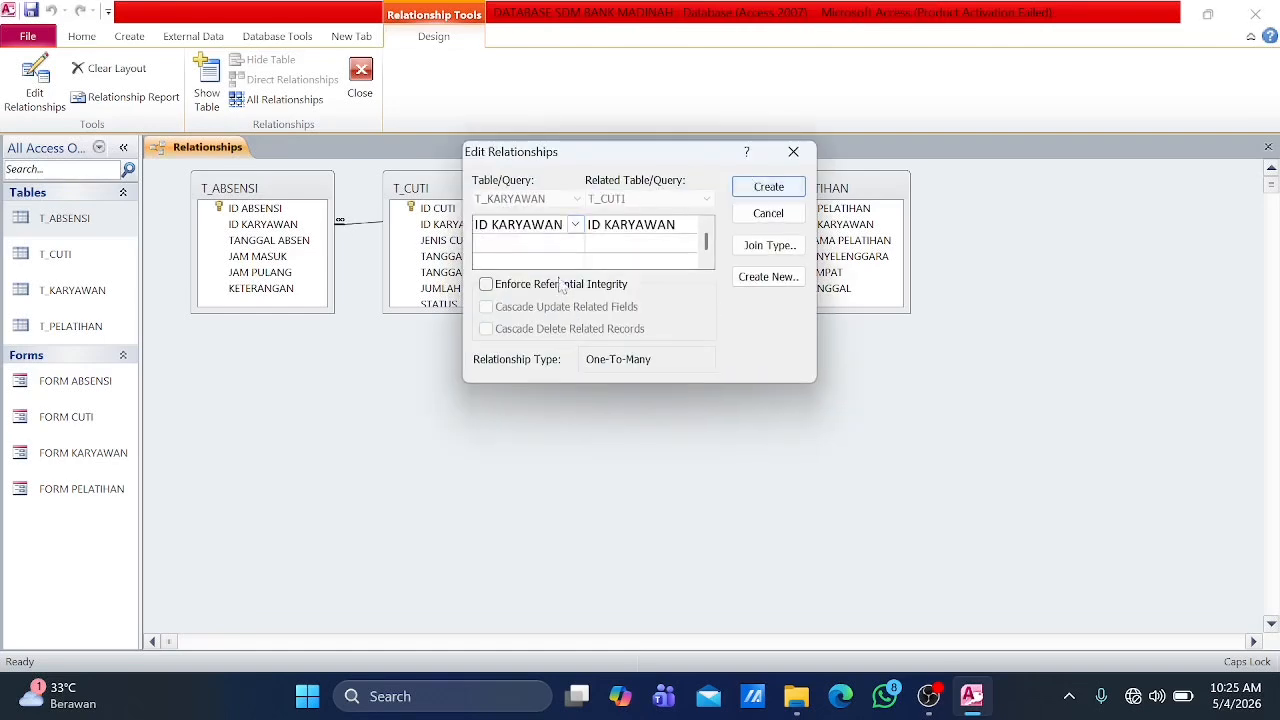
{"action": "left_click", "coordinate": [486, 285]}
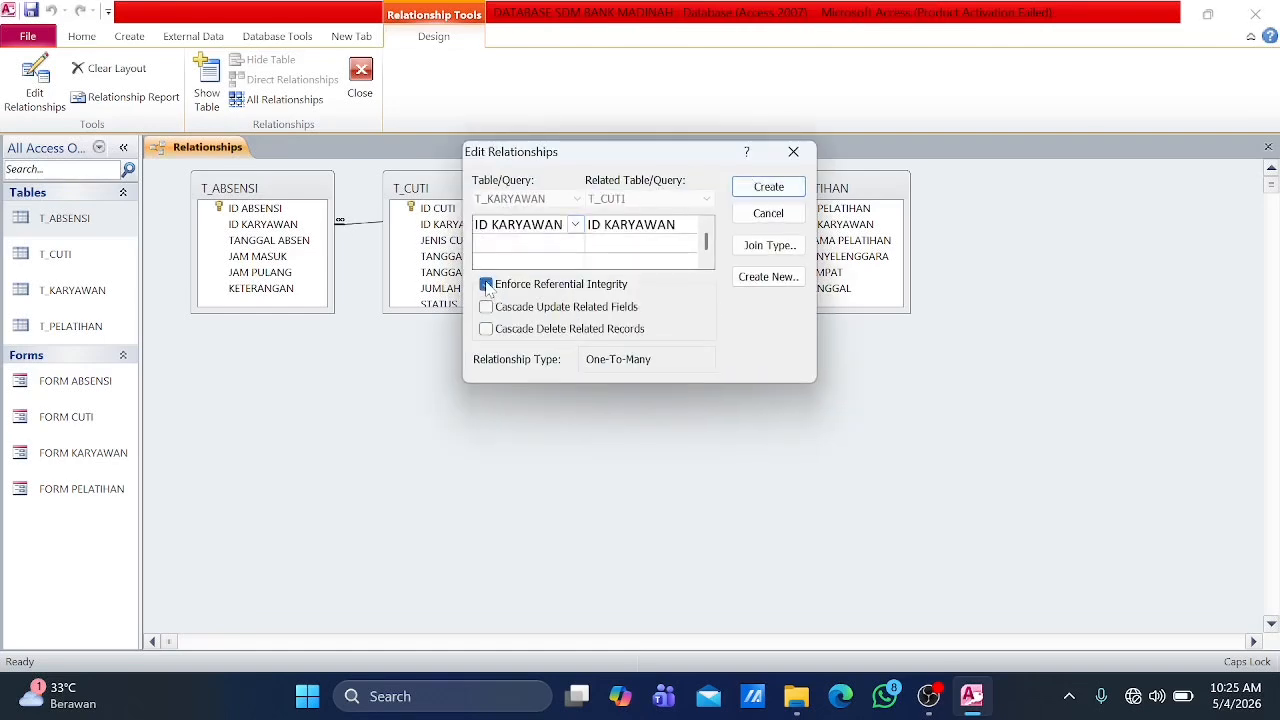
{"action": "left_click", "coordinate": [788, 189]}
Step: Relate ID KARYAWAN in T_KARYAWAN to ID KARYAWAN in T_PELATIHAN with referential integrity enforced
{"action": "left_click_drag", "start_coordinate": [645, 209], "coordinate": [818, 226]}
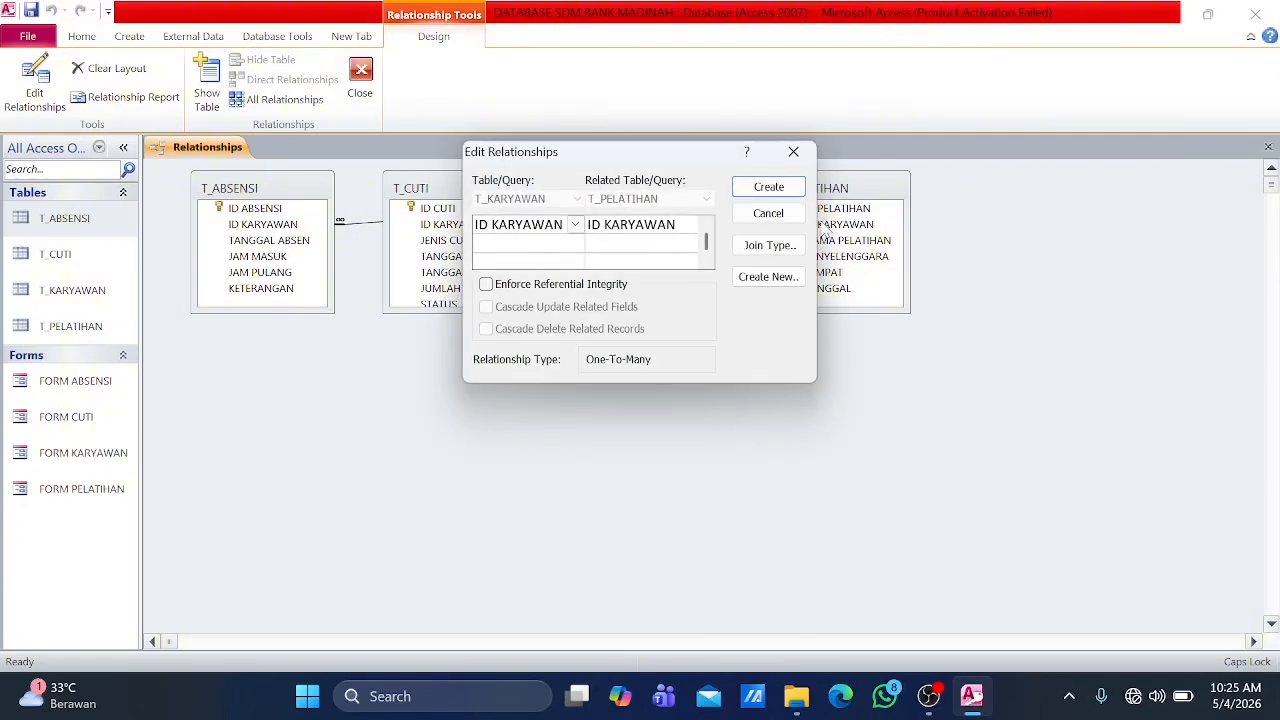
{"action": "left_click", "coordinate": [486, 285]}
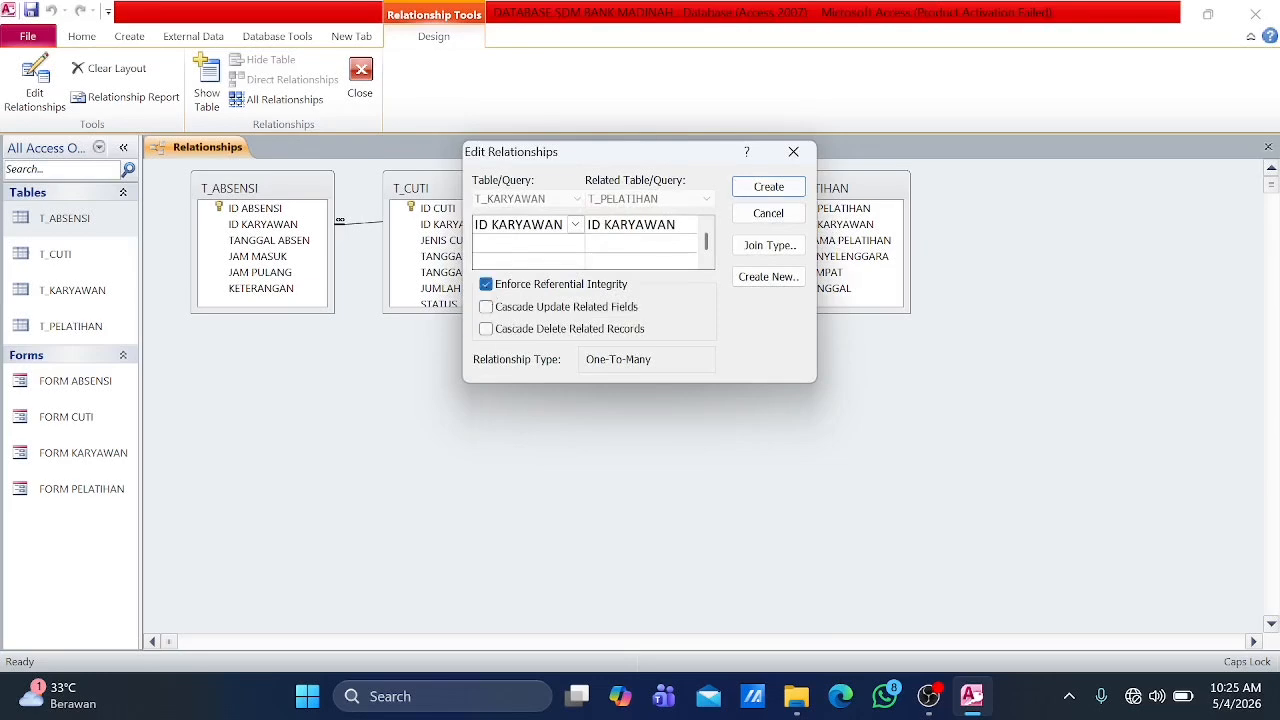
{"action": "left_click", "coordinate": [757, 191]}
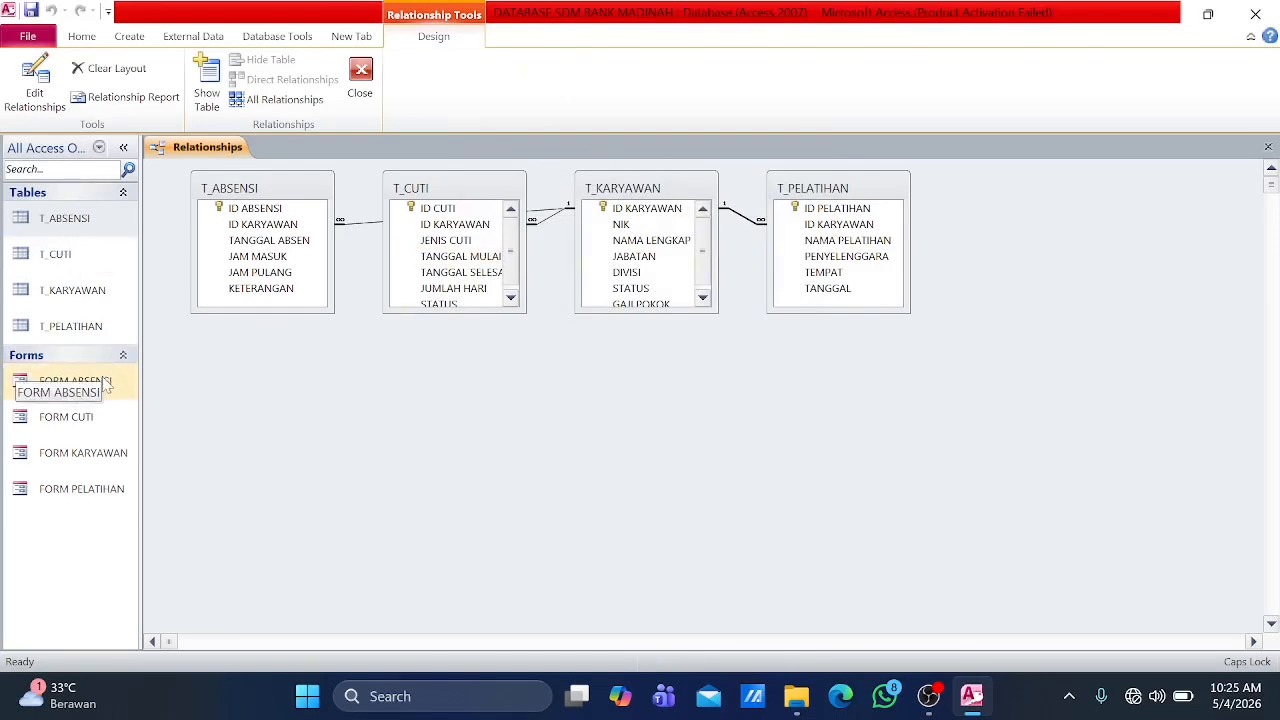
Step: Open FORM KARYAWAN and enter the first employee's NIK and full name, JABATAN STAF SDM and DIVISI SDM
{"action": "double_click", "coordinate": [91, 466]}
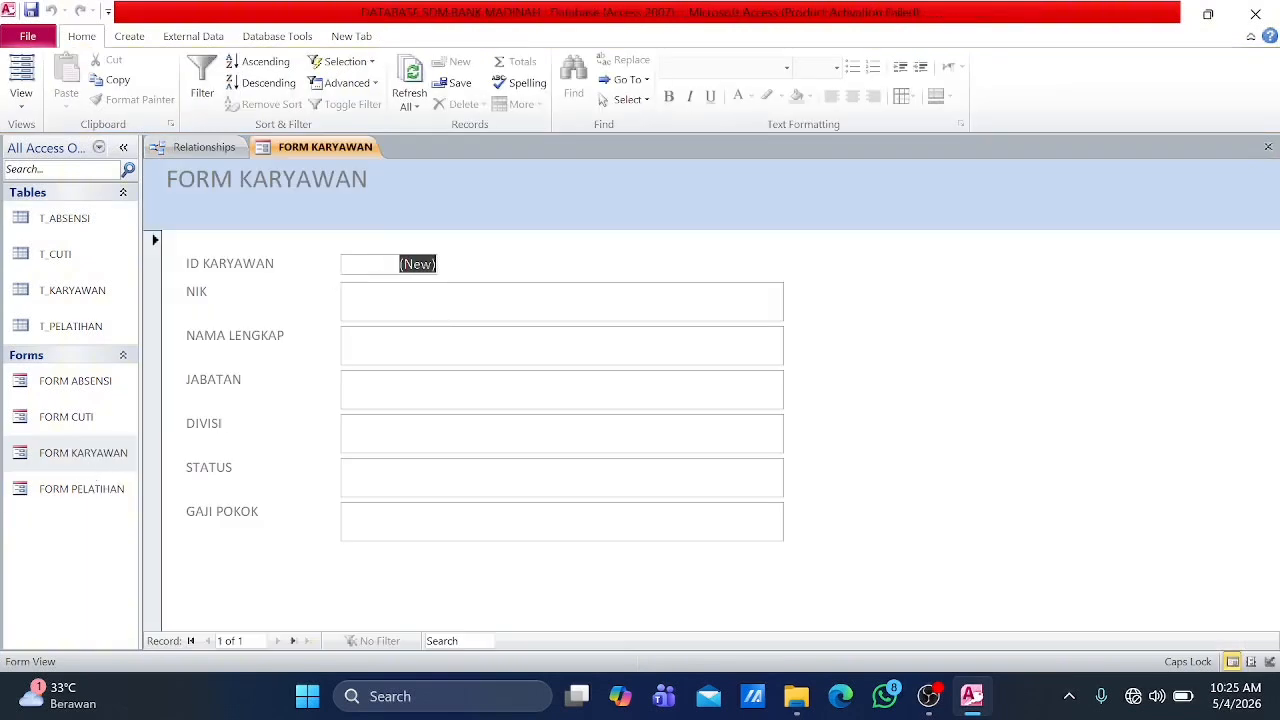
{"action": "key", "text": "Tab"}
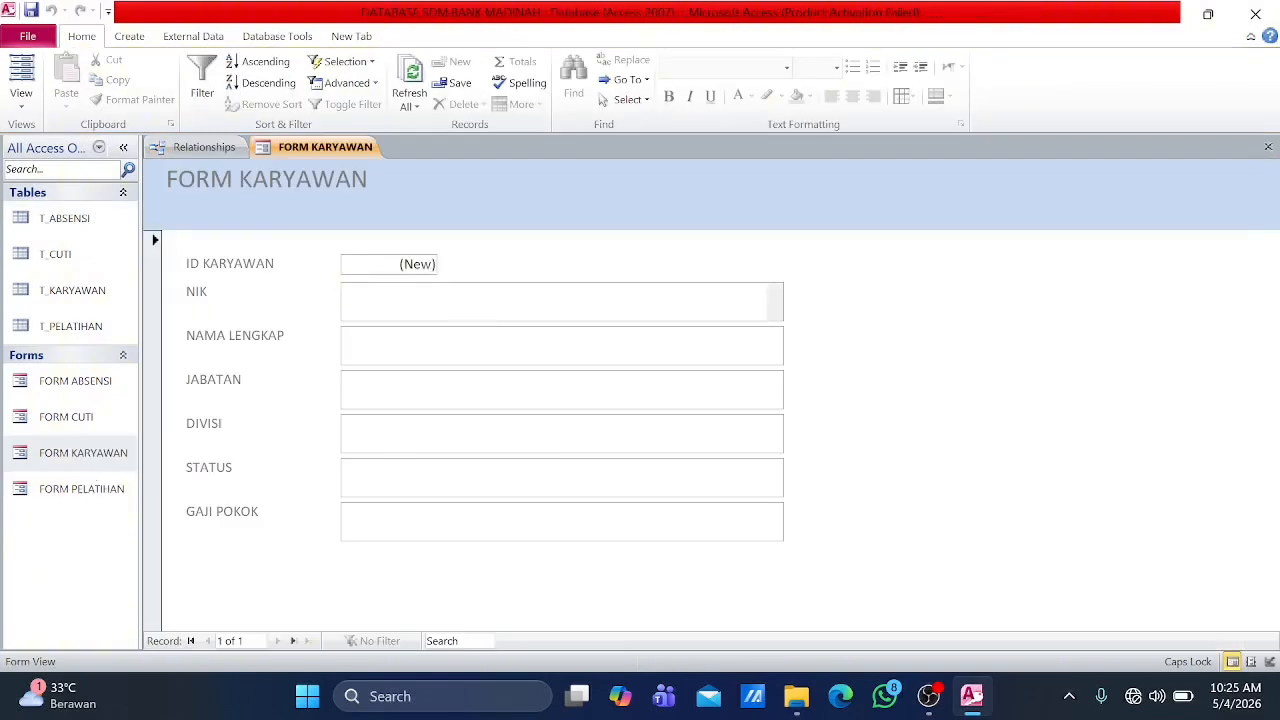
{"action": "type", "text": "001"}
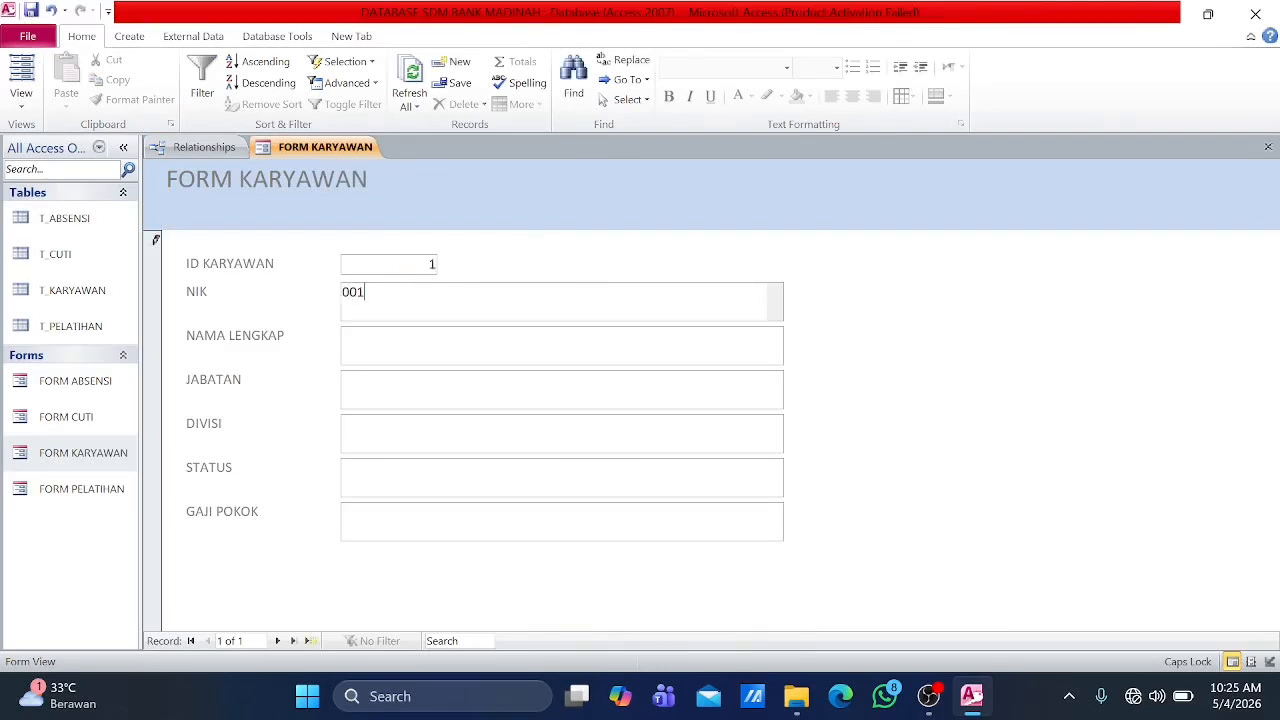
{"action": "key", "text": "Tab"}
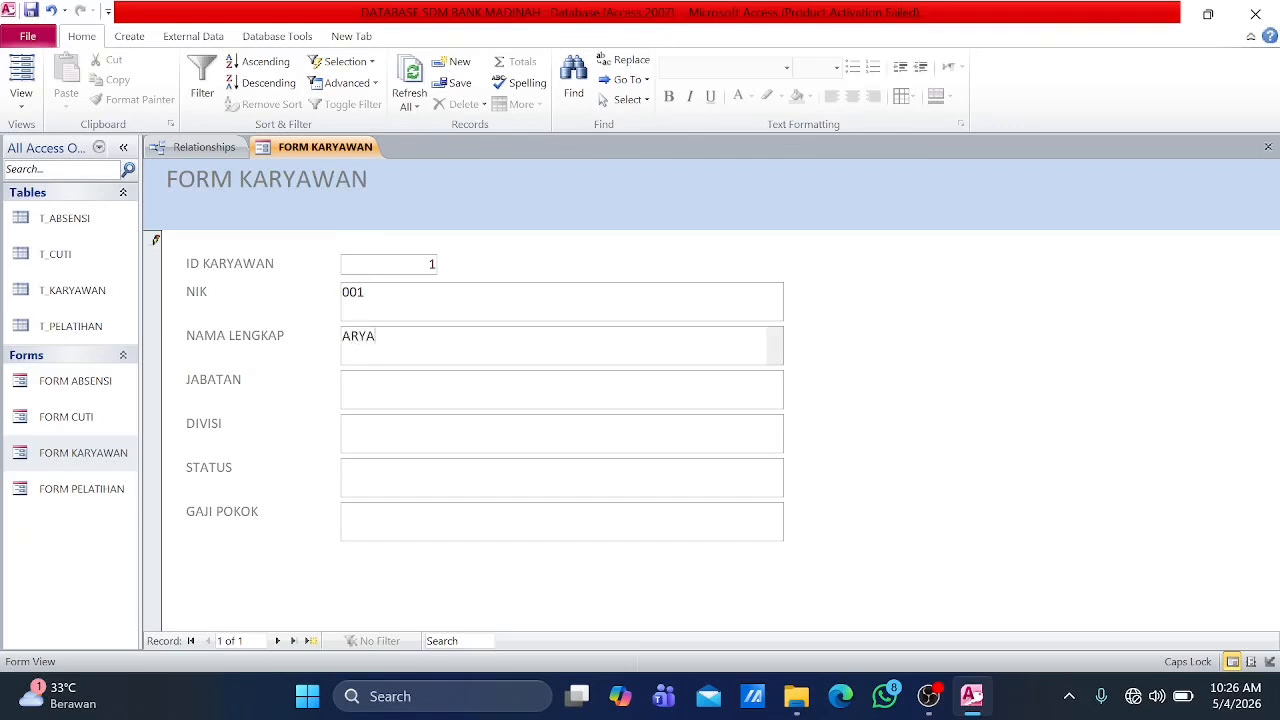
{"action": "key", "text": "Tab"}
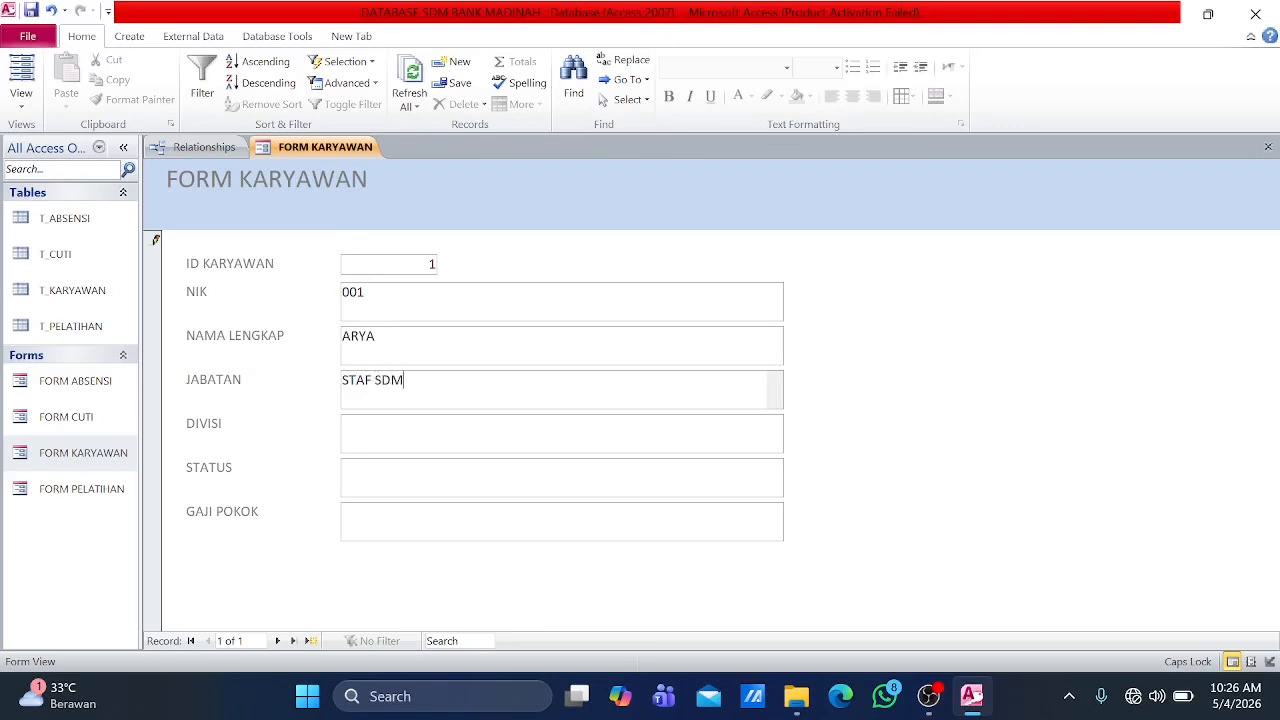
{"action": "key", "text": "Tab"}
{"action": "type", "text": "SD"}
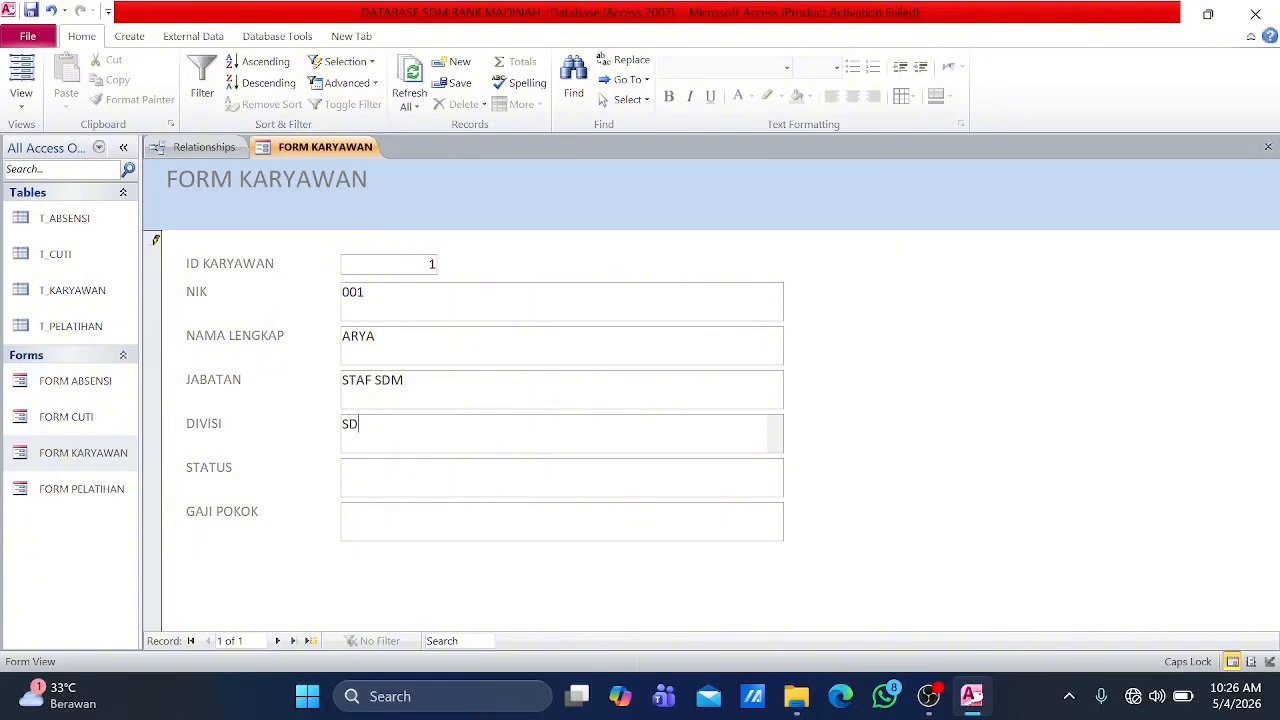
Step: Complete the first employee record with STATUS KONTRAK and GAJI POKOK 4.000.000
{"action": "key", "text": "Tab"}
{"action": "type", "text": "TRAK"}
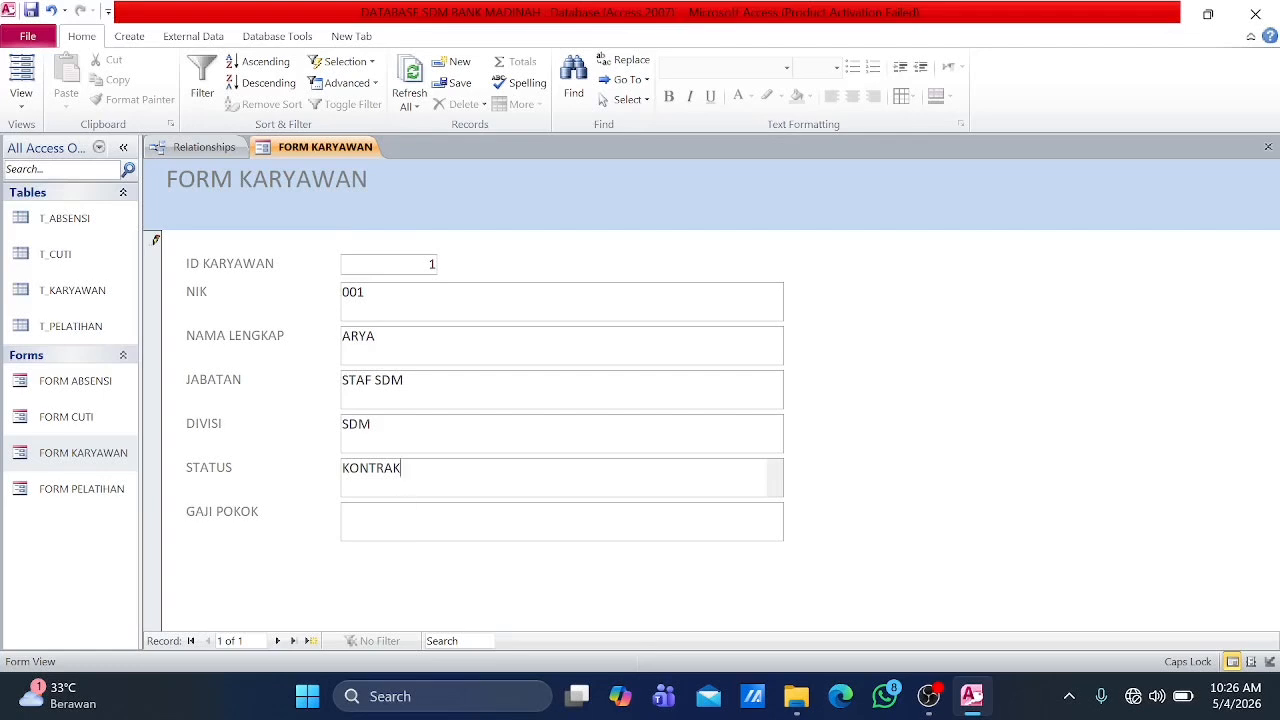
{"action": "key", "text": "Tab"}
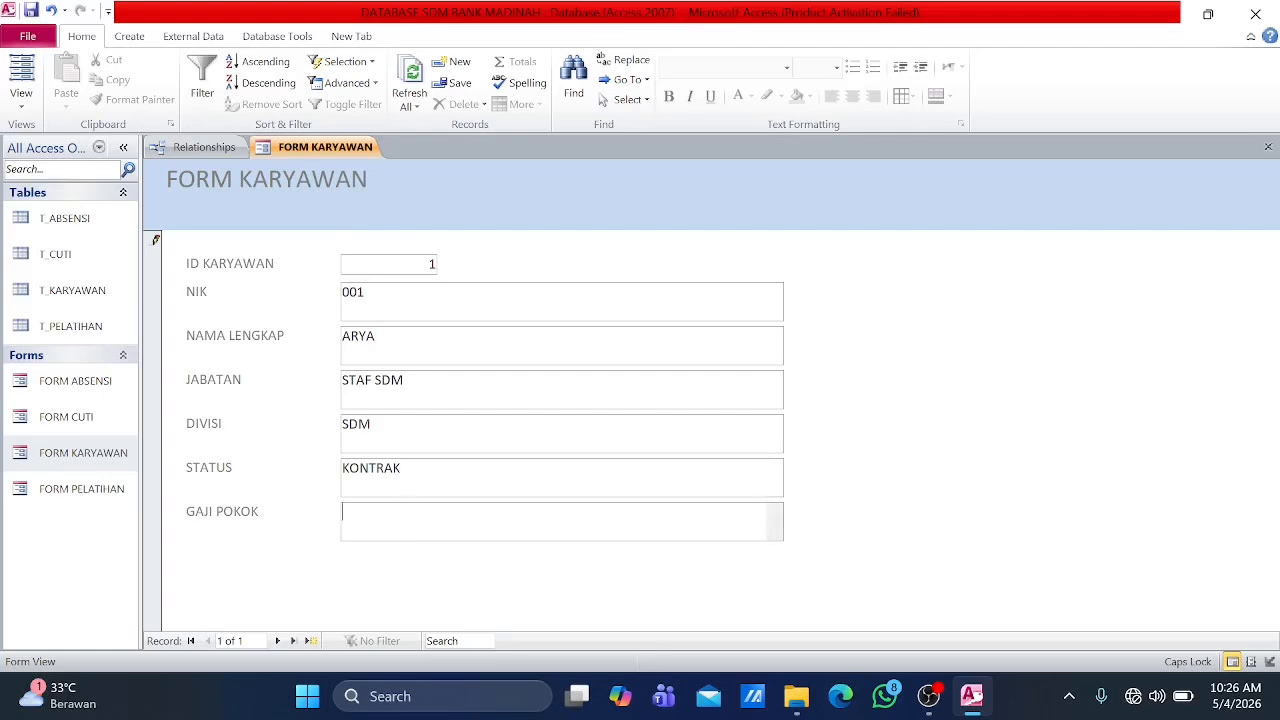
{"action": "type", "text": "4.000.000"}
Step: Start a second employee record and enter the employee's NIK, full name and JABATAN TELLER
{"action": "left_click", "coordinate": [279, 641]}
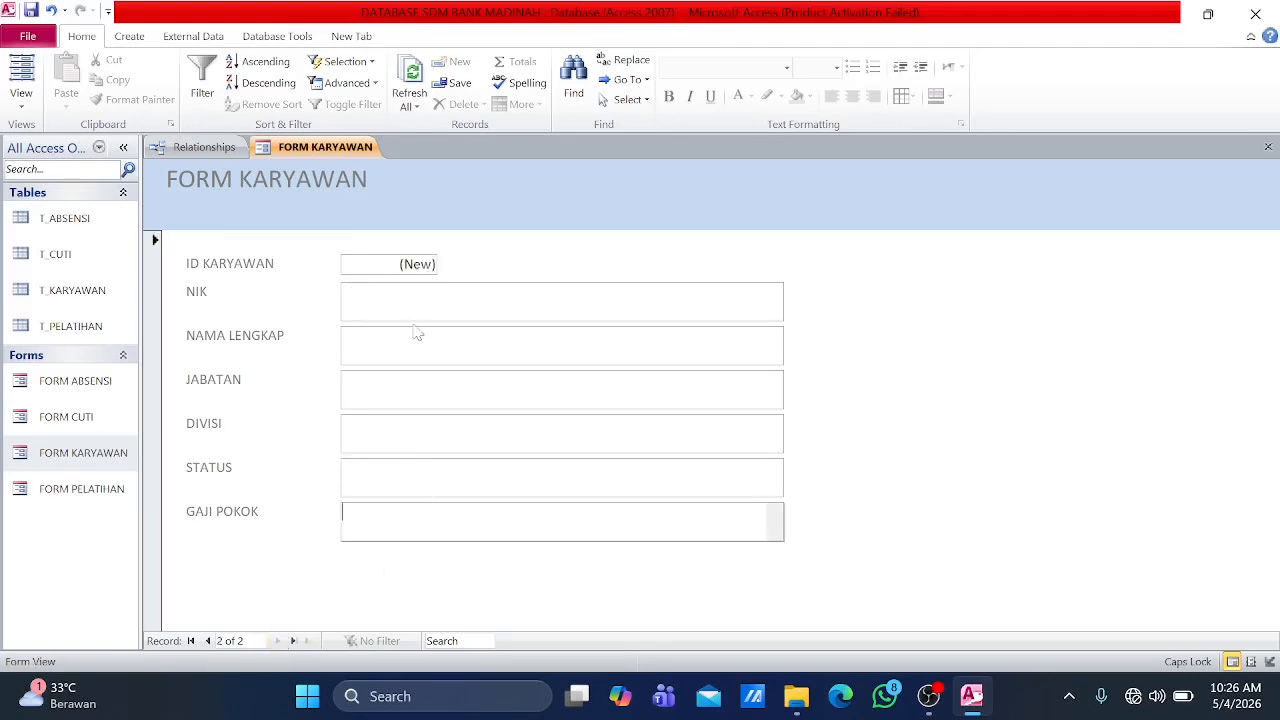
{"action": "type", "text": "002"}
{"action": "key", "text": "Tab"}
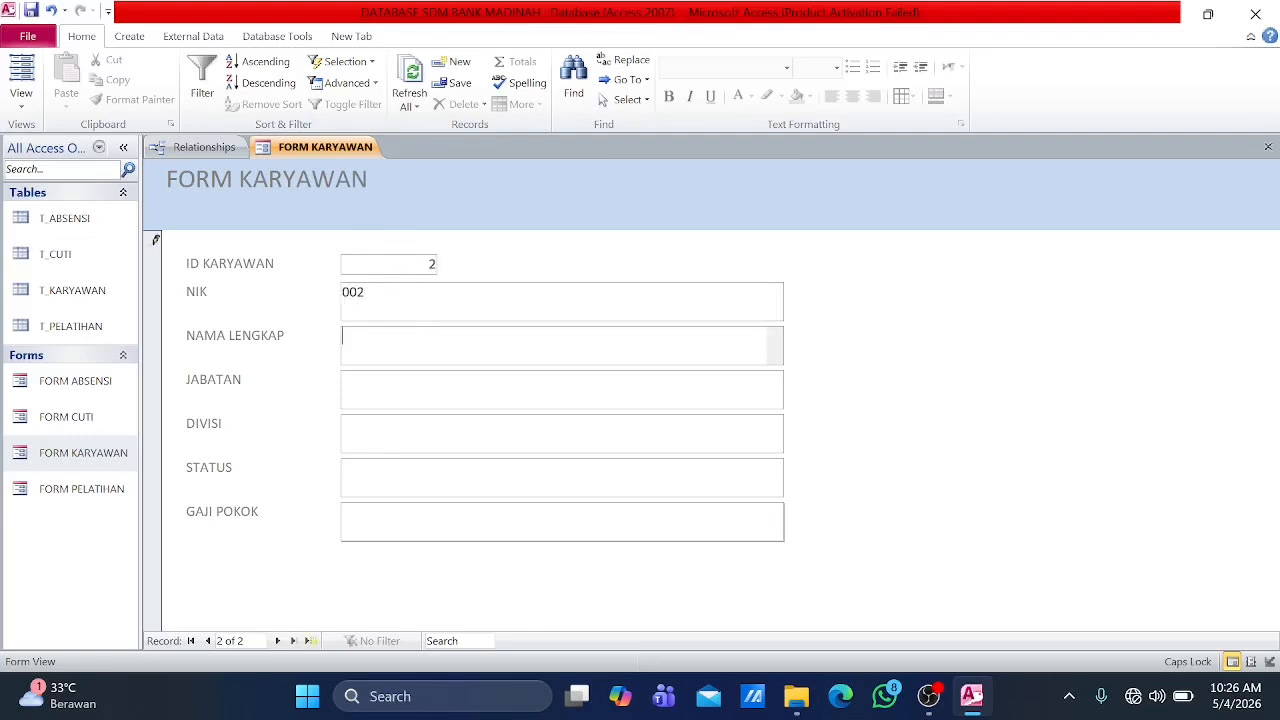
{"action": "type", "text": "ELI"}
{"action": "key", "text": "Tab"}
{"action": "type", "text": "TELLER"}
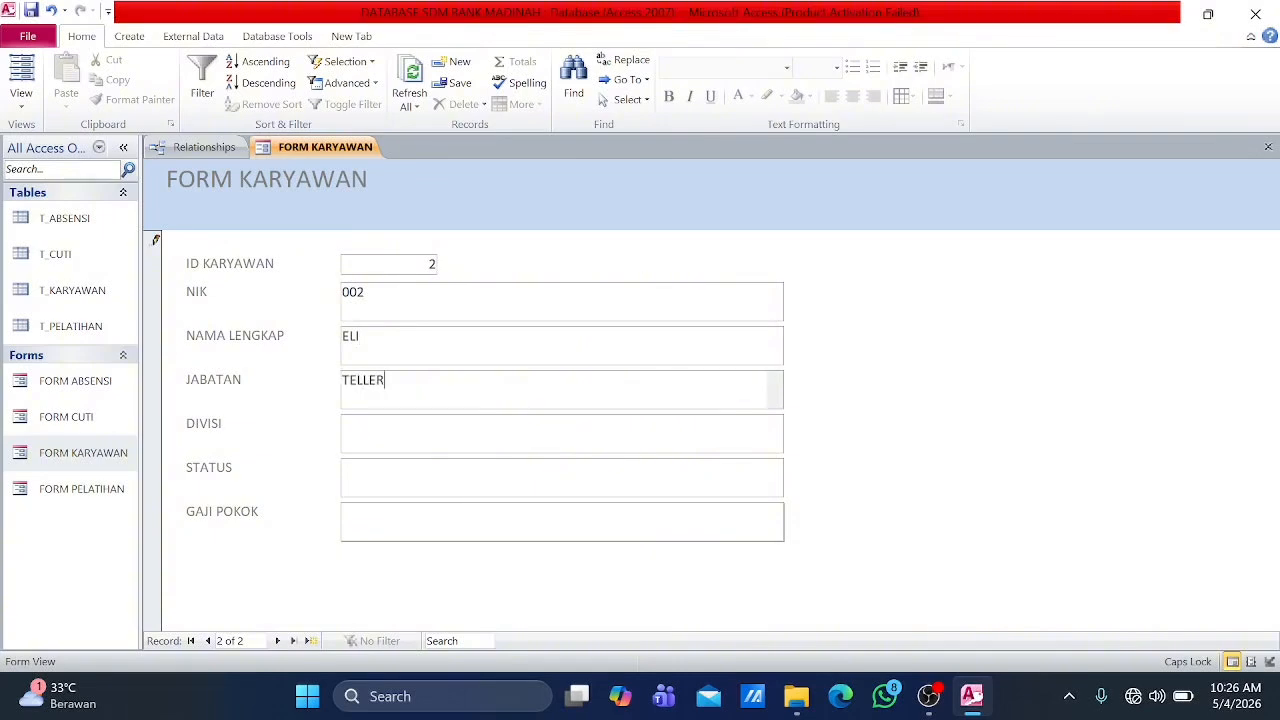
Step: Complete the second employee record with DIVISI OPERASIONAL, STATUS PART TIME and GAJI POKOK 2.000.000
{"action": "key", "text": "Tab"}
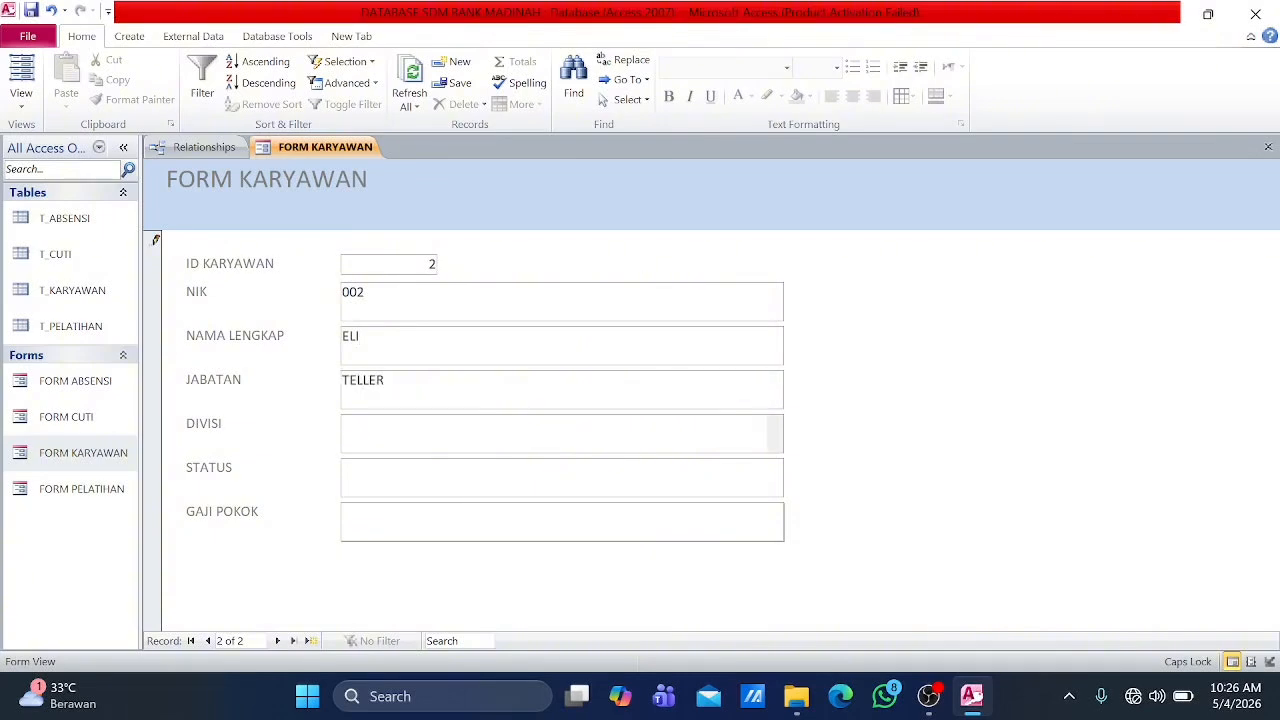
{"action": "type", "text": "OPERASIONAL"}
{"action": "key", "text": "Tab"}
{"action": "type", "text": "P"}
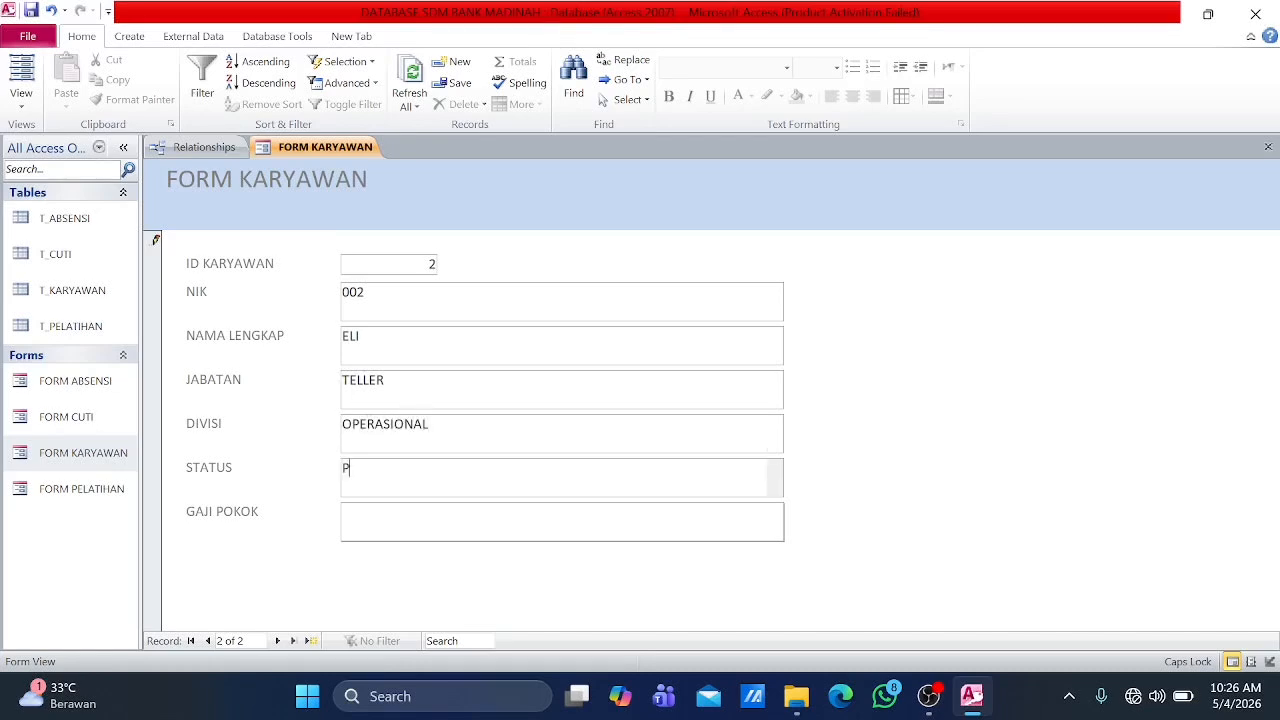
{"action": "type", "text": "ART TIME"}
{"action": "key", "text": "Tab"}
{"action": "type", "text": "2.000.000"}
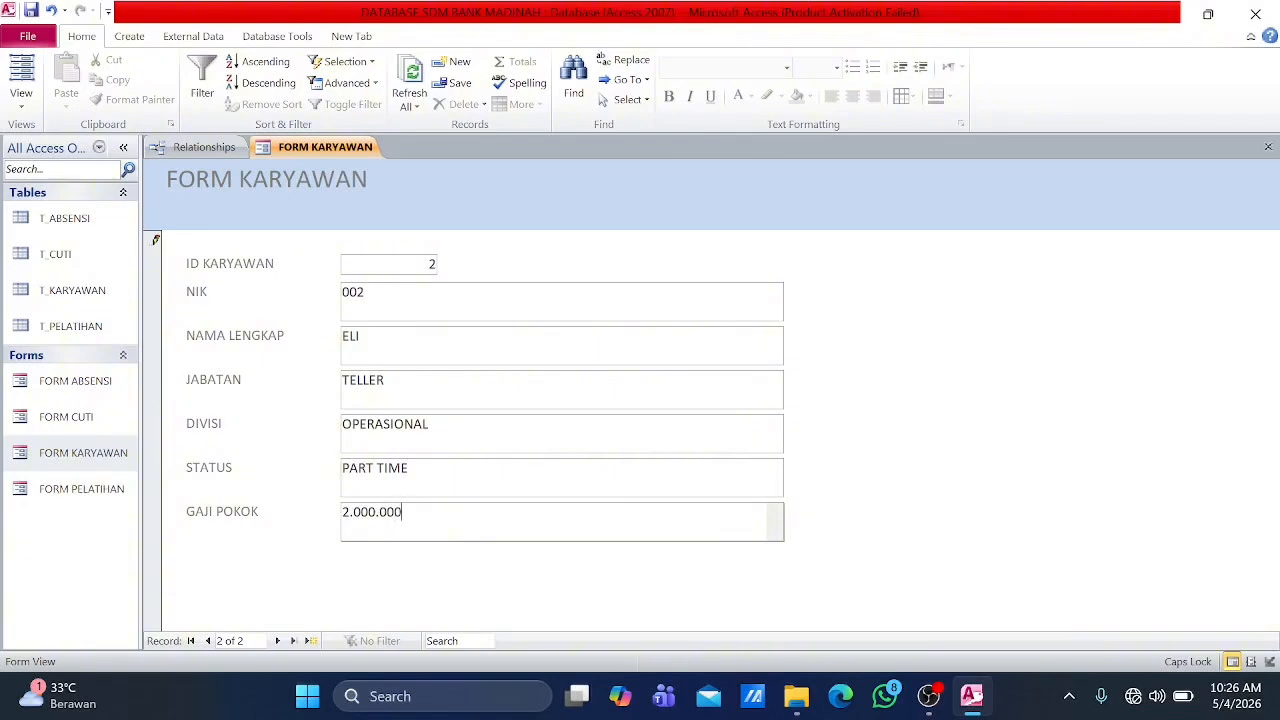
Step: Start a third employee record and enter the employee's NIK, full name and JABATAN ACCOUNT OFFICER
{"action": "left_click", "coordinate": [279, 641]}
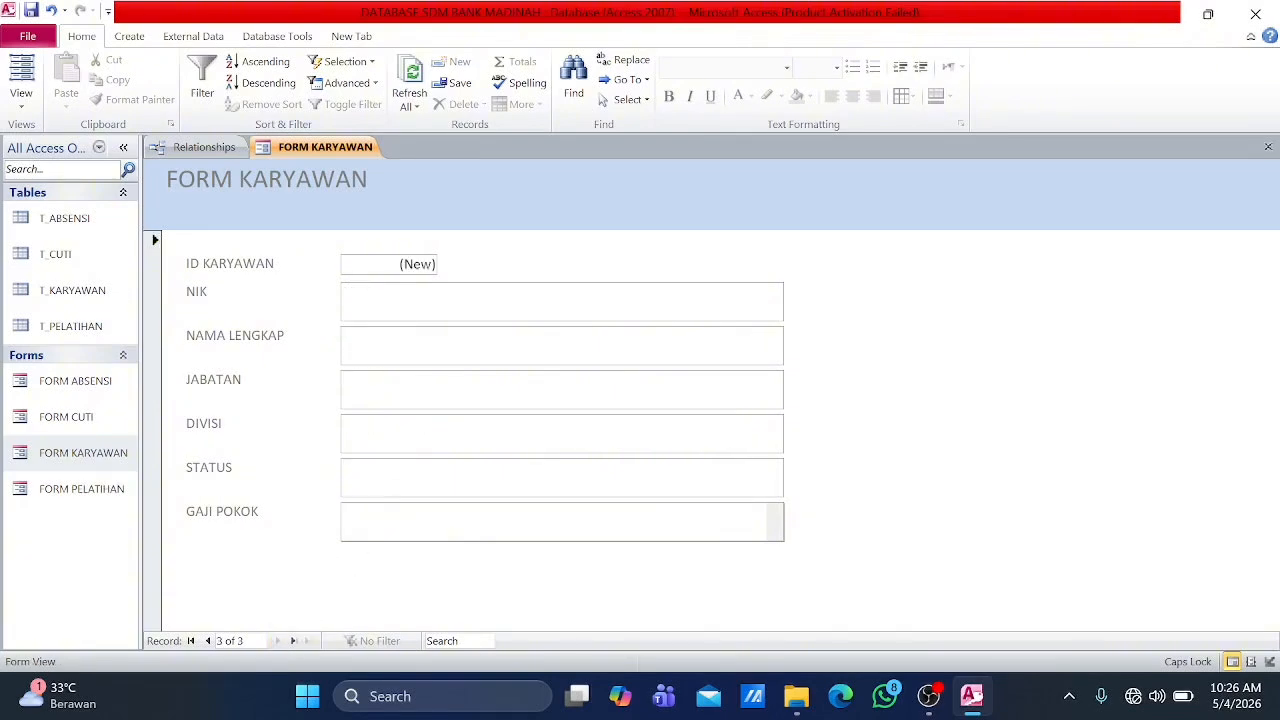
{"action": "type", "text": "003"}
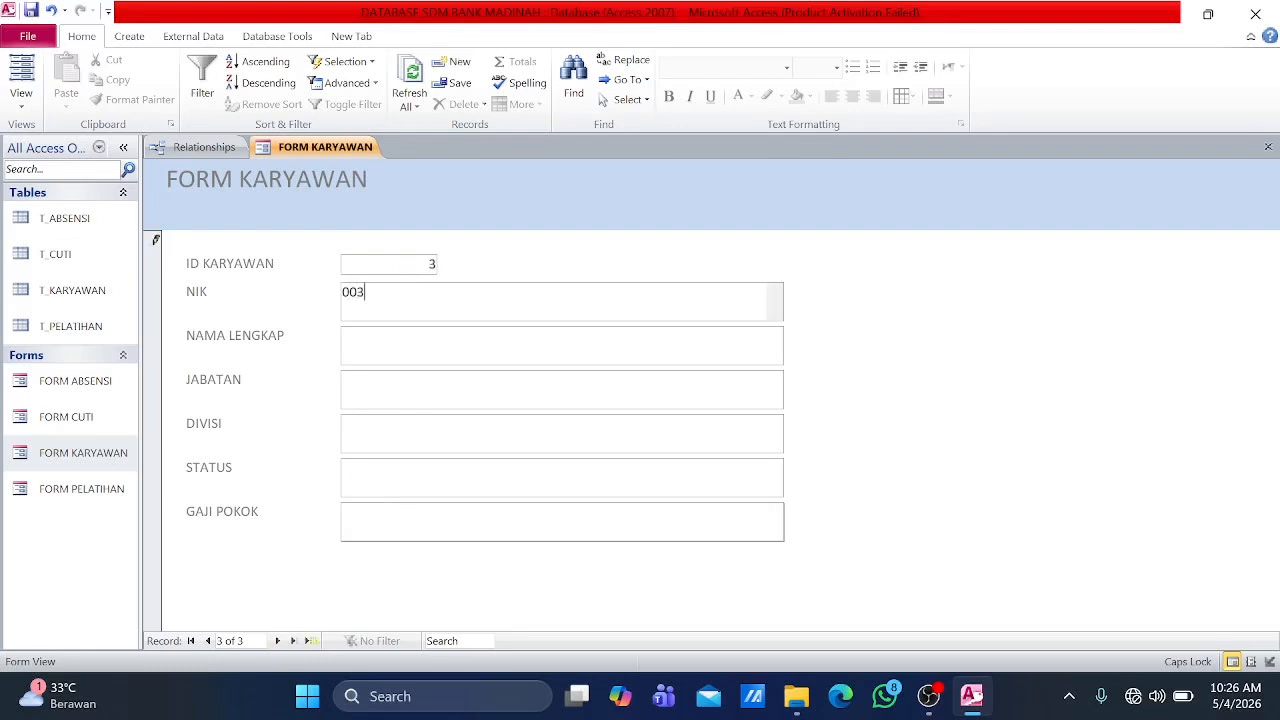
{"action": "key", "text": "Tab"}
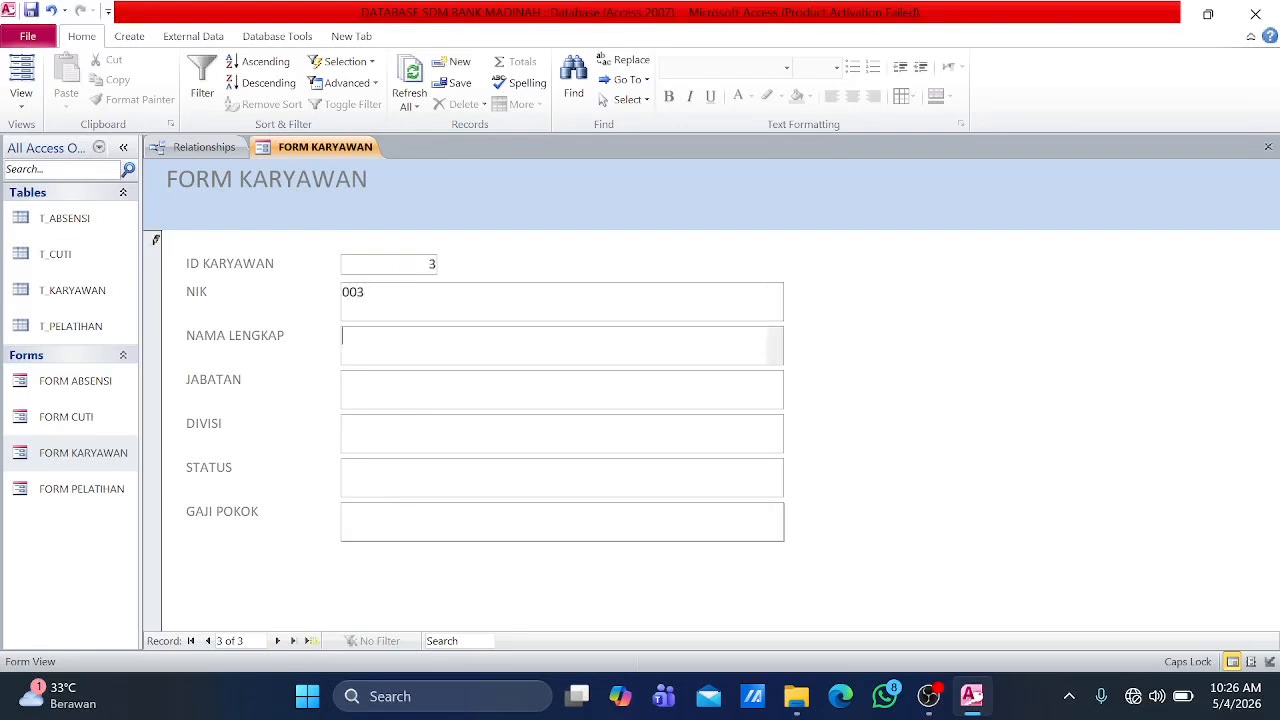
{"action": "type", "text": "BAMBANG"}
{"action": "key", "text": "Tab"}
{"action": "type", "text": "ACCOUNT OFFICER"}
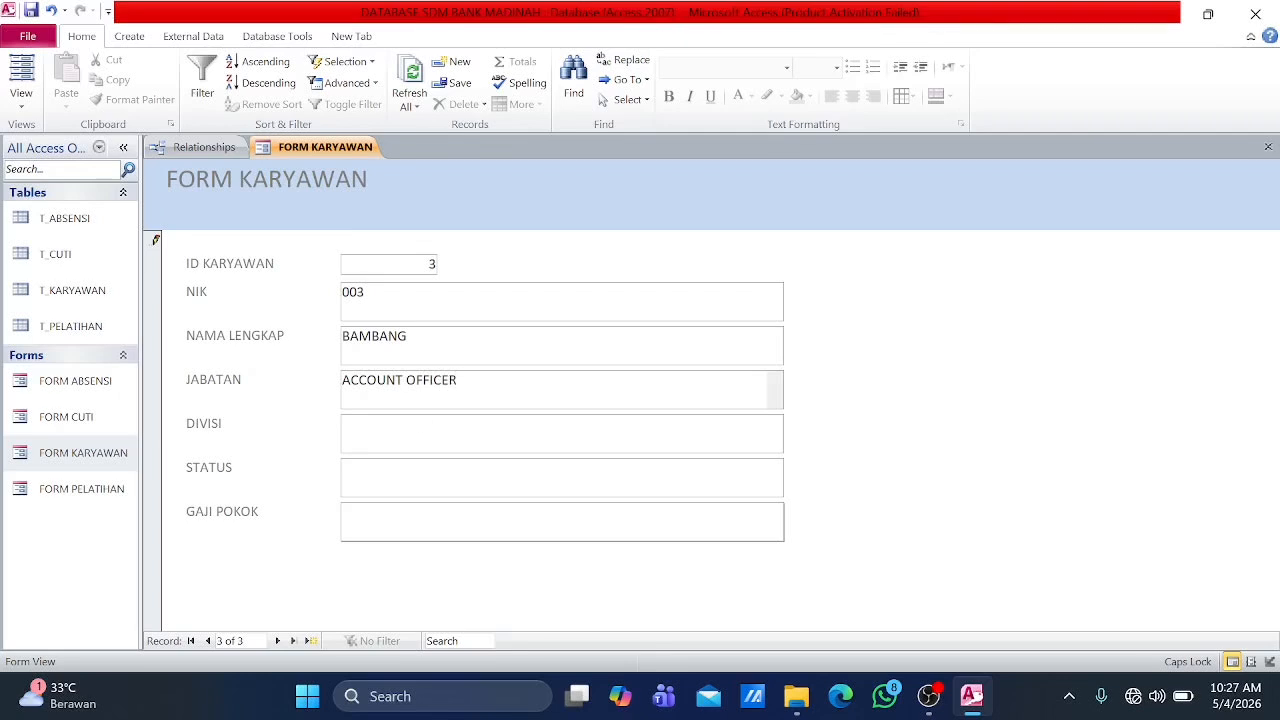
Step: Complete the third employee record with DIVISI MARKETING, STATUS MAGANG and GAJI POKOK 1.000.000, and advance to a blank record
{"action": "key", "text": "Tab"}
{"action": "type", "text": "MARKETI"}
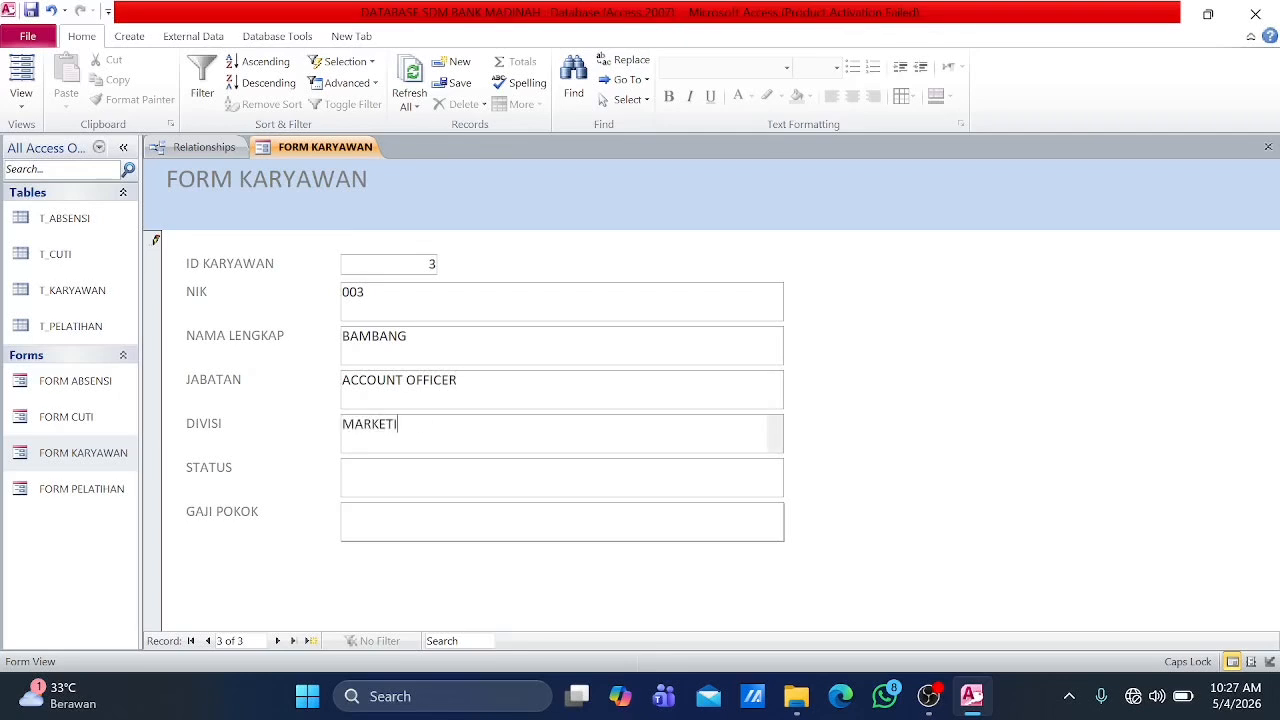
{"action": "type", "text": "NG"}
{"action": "key", "text": "Tab"}
{"action": "type", "text": "MAGANG"}
{"action": "key", "text": "Tab"}
{"action": "type", "text": "1.000.000"}
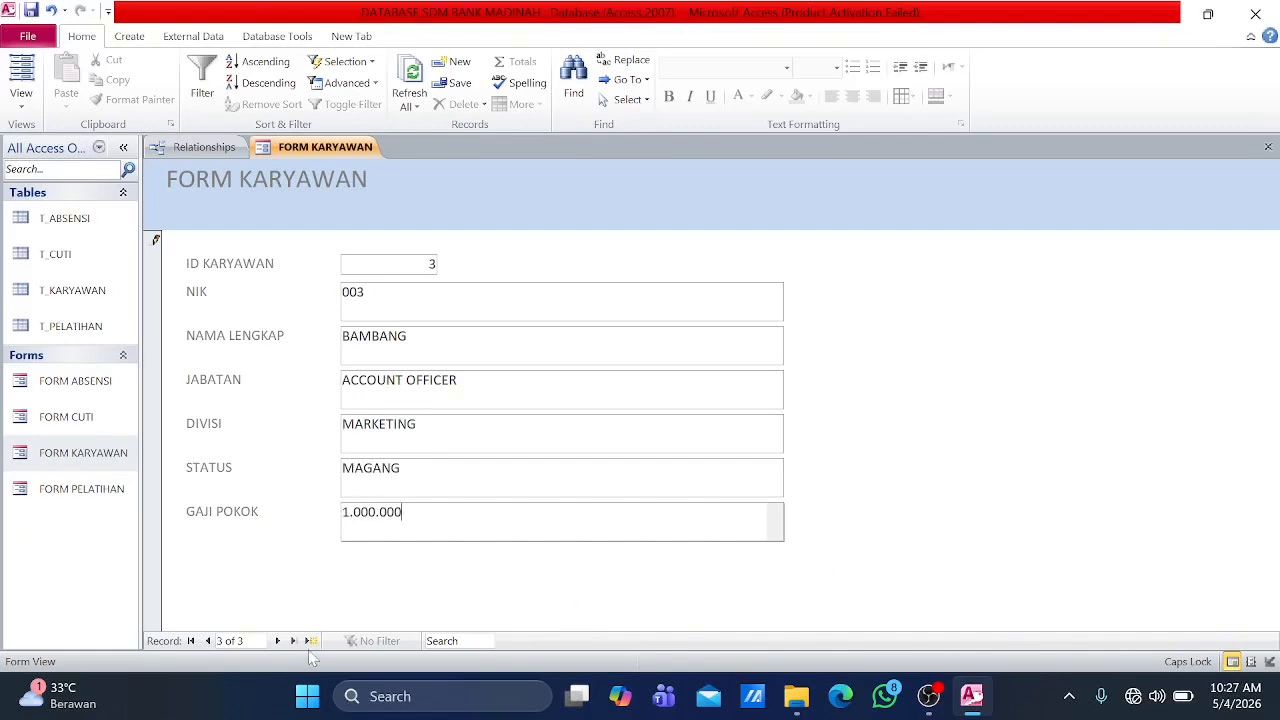
{"action": "left_click", "coordinate": [277, 641]}
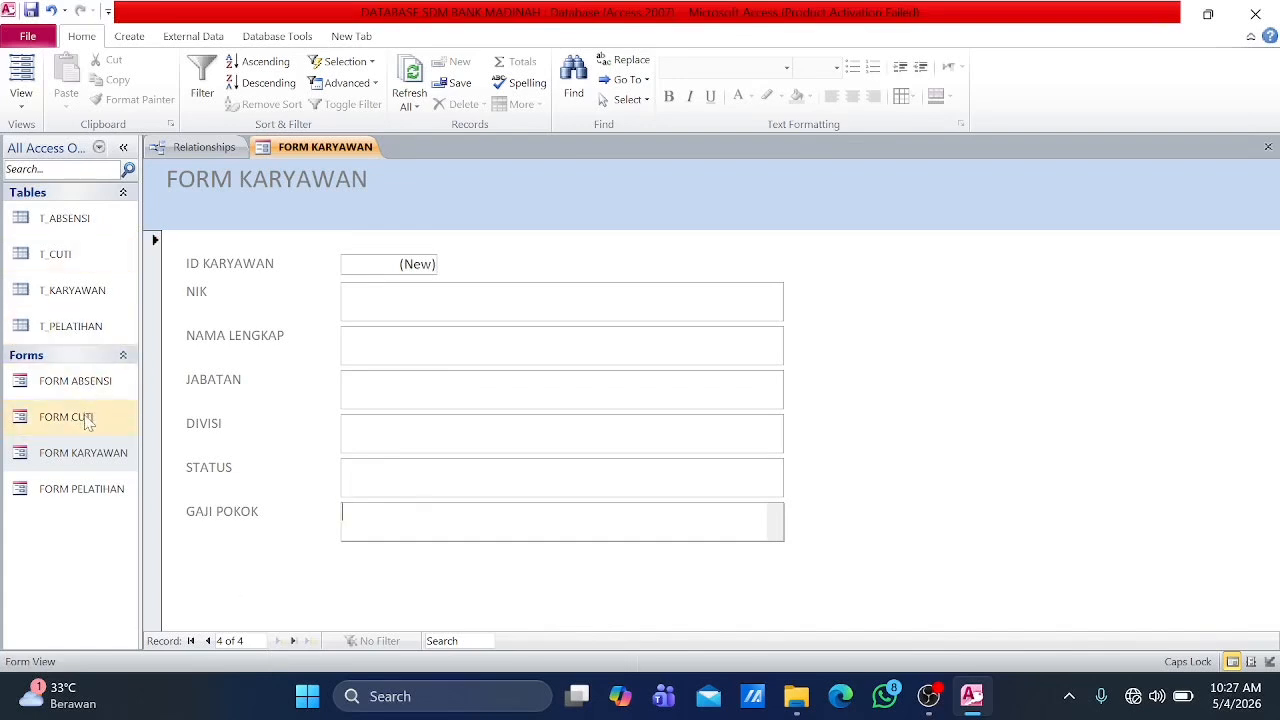
Step: Review the employee records in T_KARYAWAN and check the fields of T_ABSENSI
{"action": "double_click", "coordinate": [81, 379]}
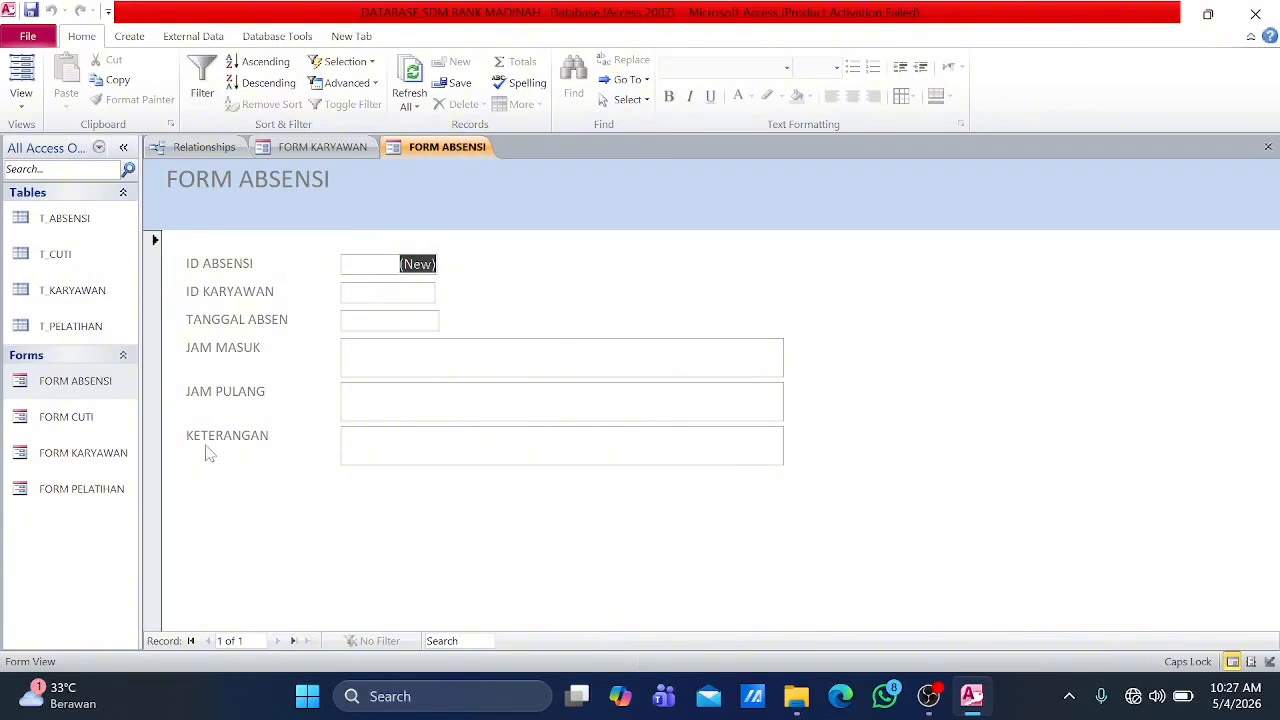
{"action": "double_click", "coordinate": [95, 456]}
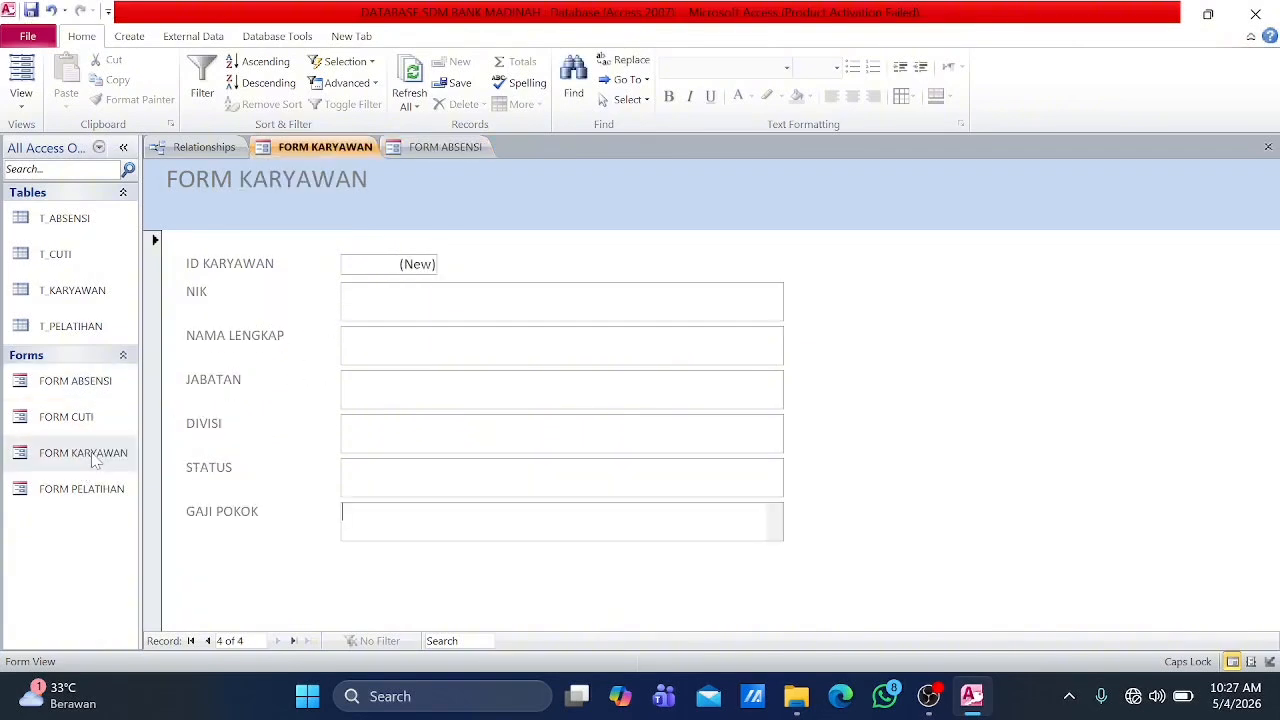
{"action": "double_click", "coordinate": [88, 288]}
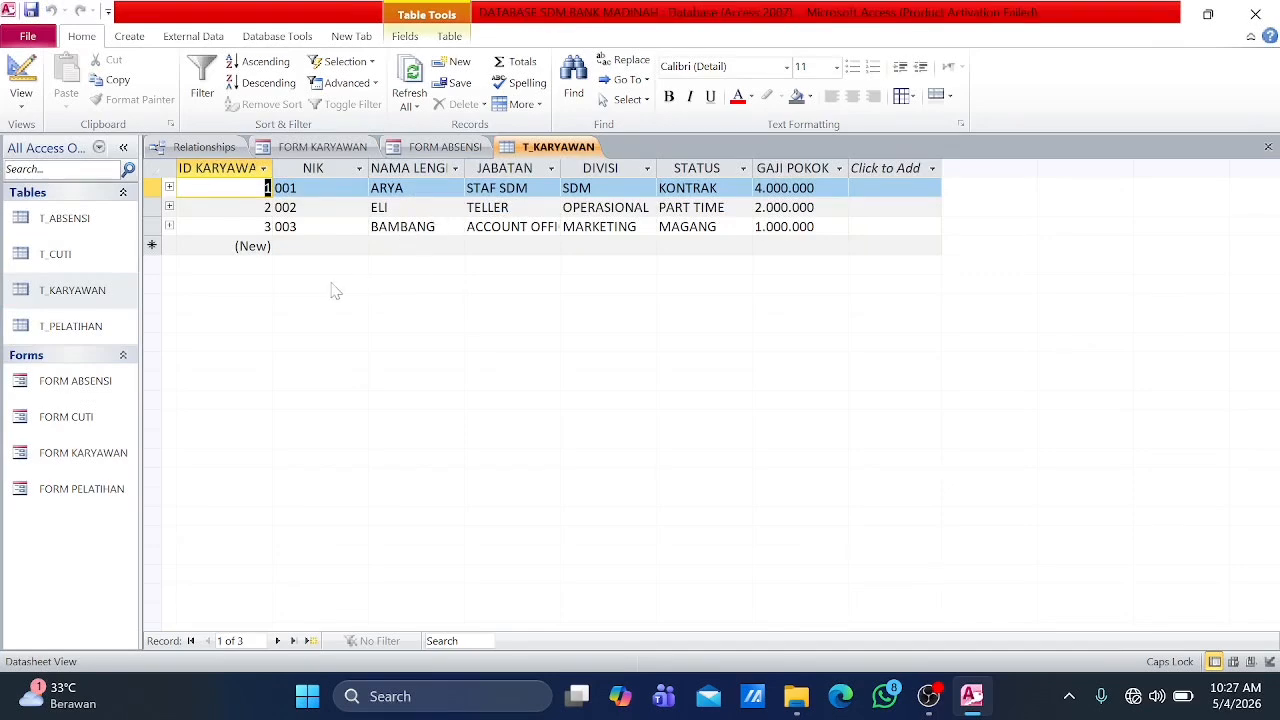
{"action": "double_click", "coordinate": [66, 216]}
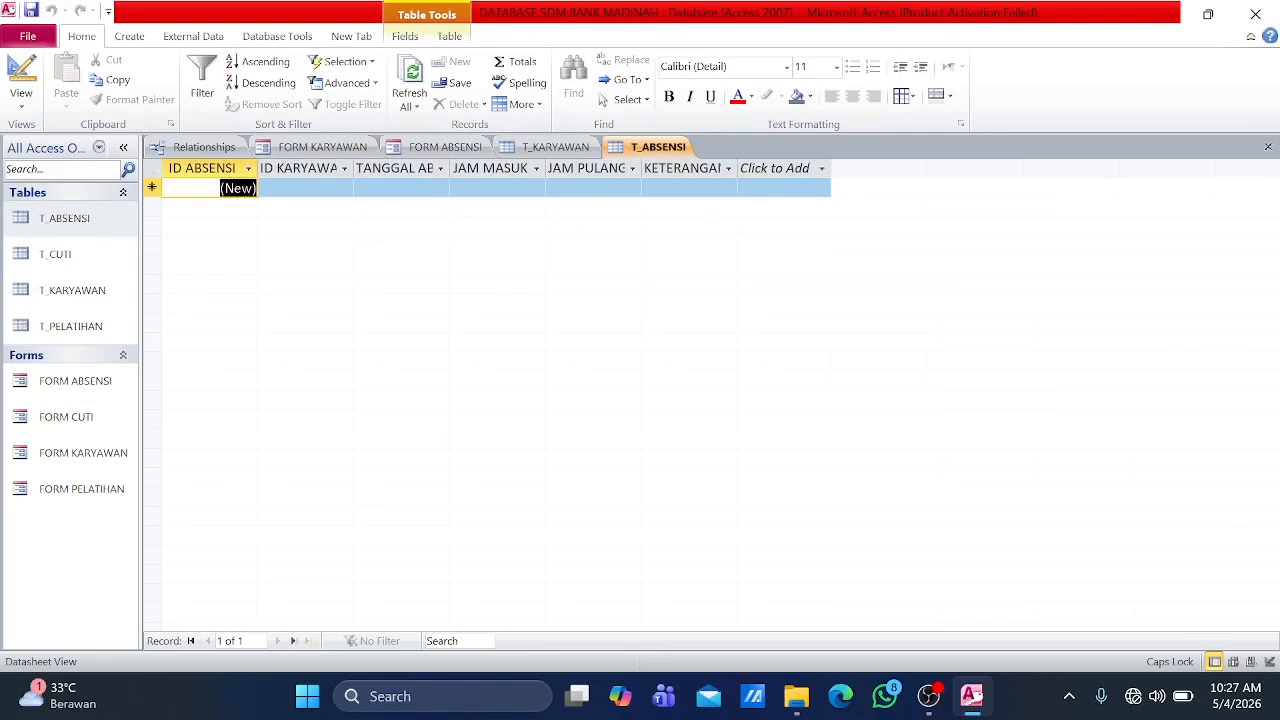
Step: Return to FORM ABSENSI and start the first attendance record with TANGGAL ABSEN 4/1/2026 and ID KARYAWAN 1
{"action": "double_click", "coordinate": [80, 386]}
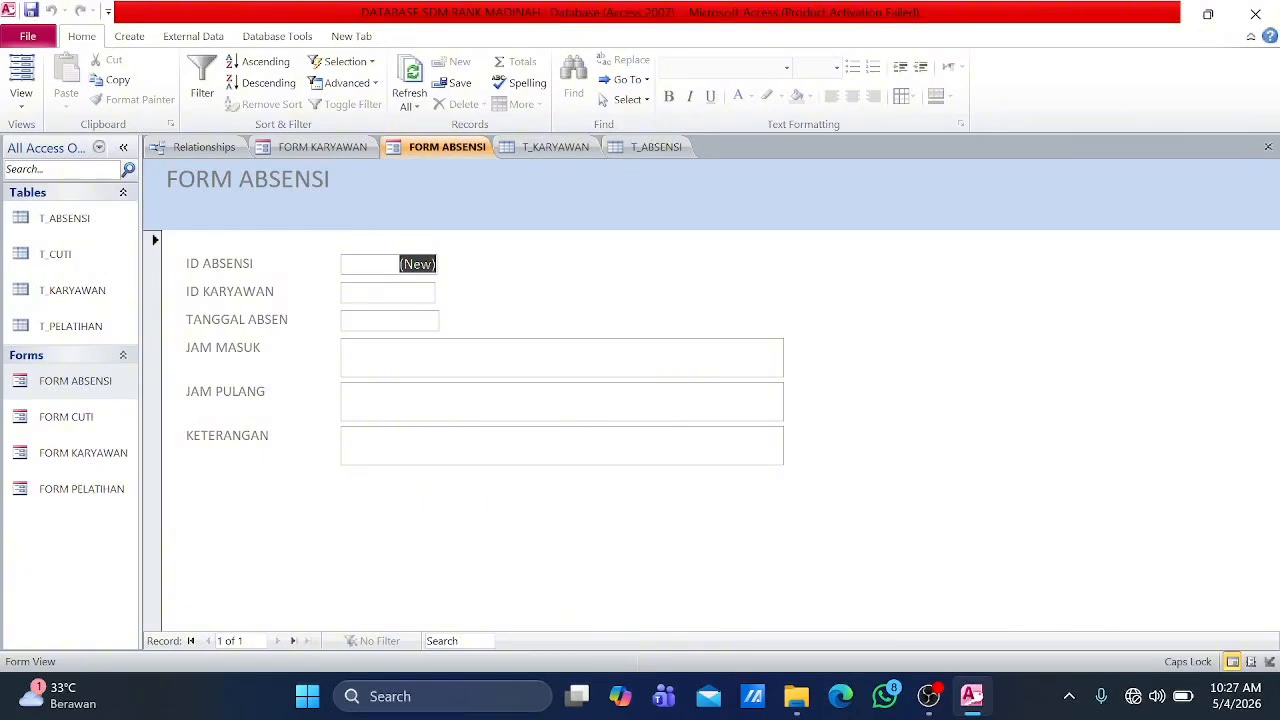
{"action": "left_click", "coordinate": [430, 292]}
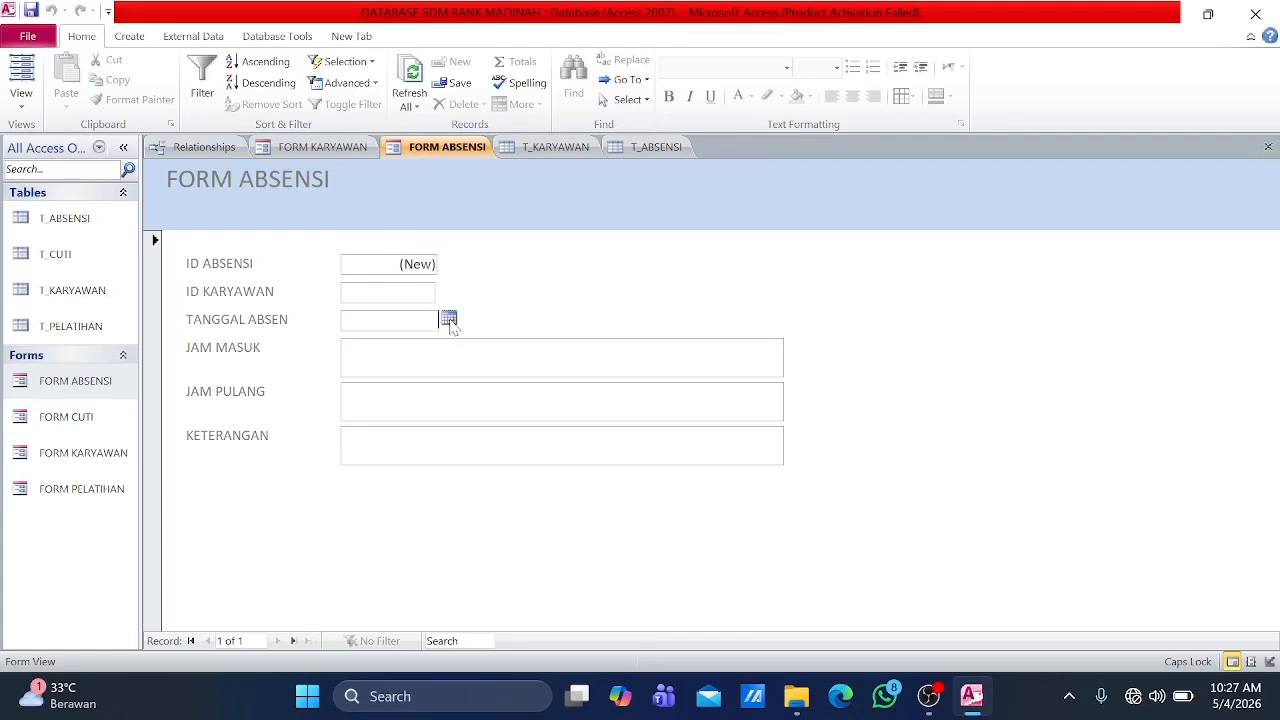
{"action": "left_click", "coordinate": [448, 319]}
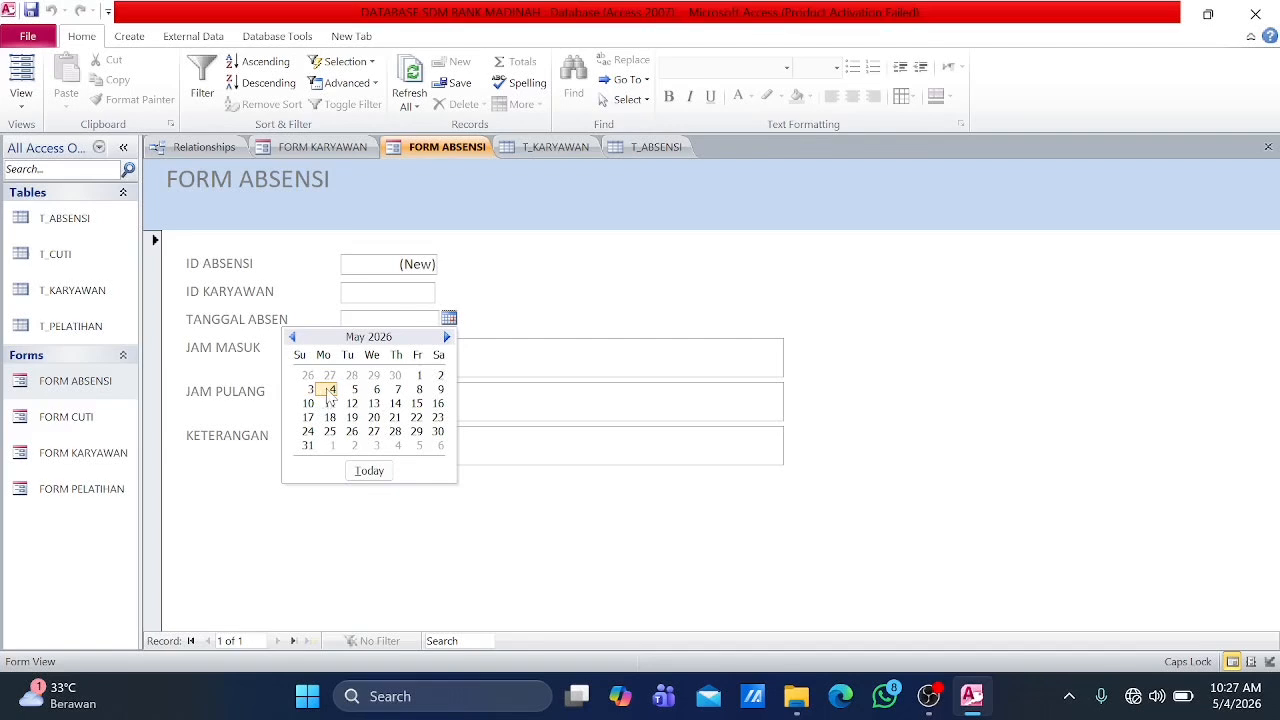
{"action": "left_click", "coordinate": [292, 337]}
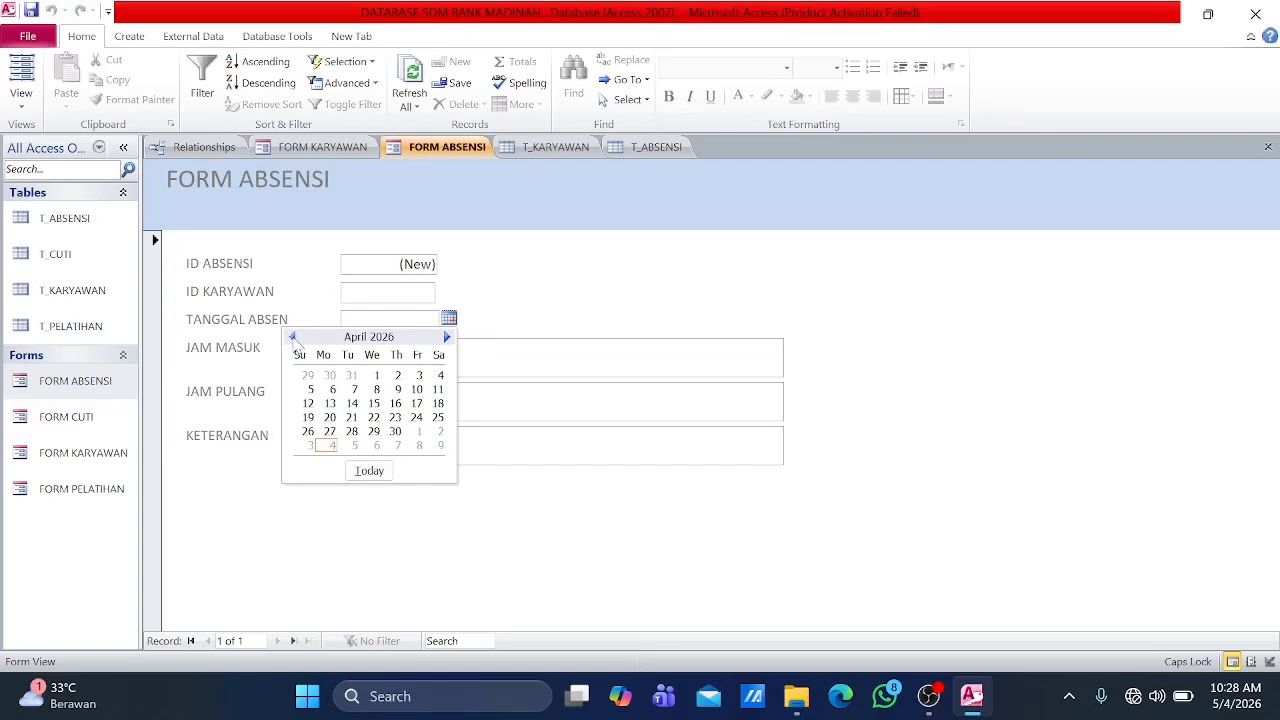
{"action": "left_click", "coordinate": [378, 379]}
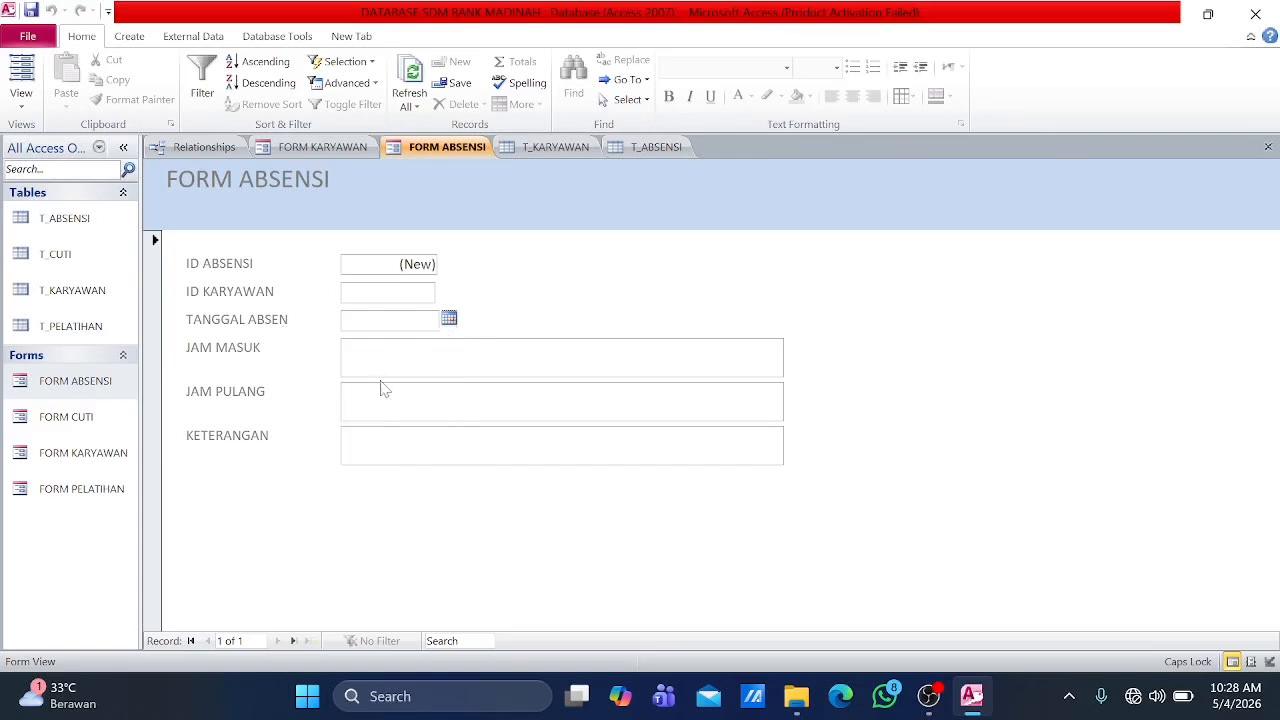
{"action": "left_click", "coordinate": [408, 292]}
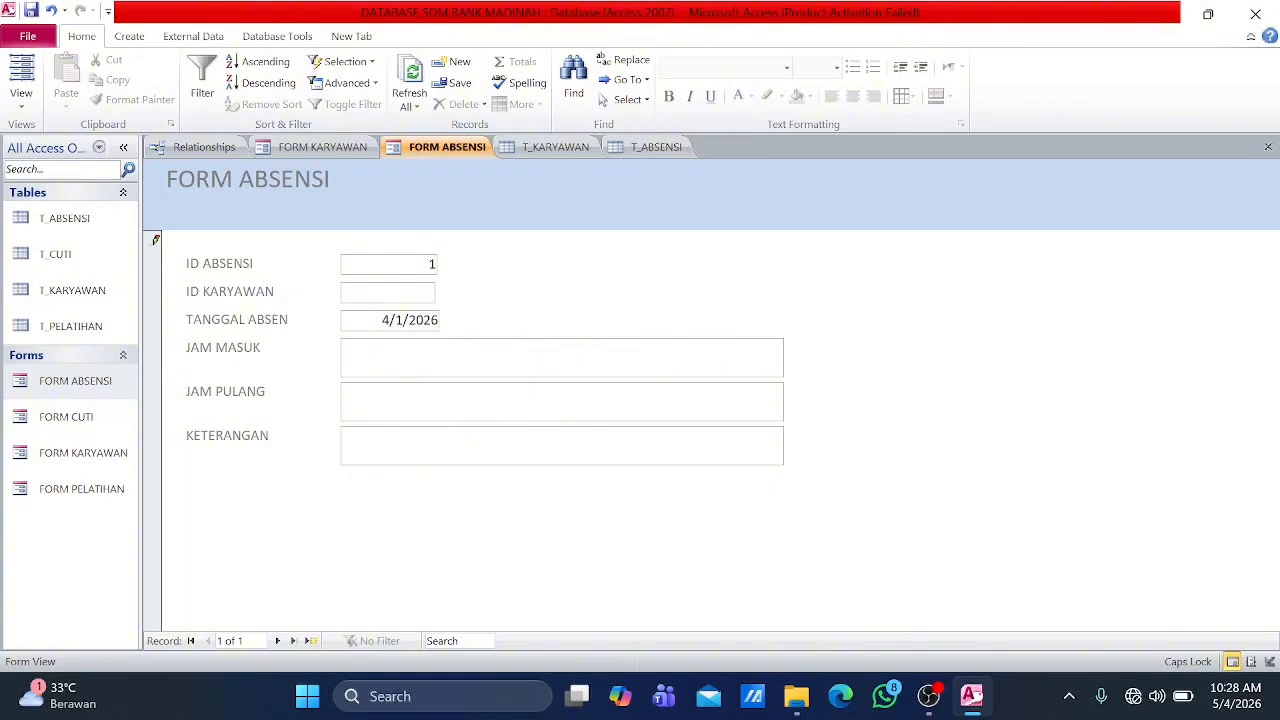
Step: Enter JAM MASUK 07.25 and JAM PULANG 16.45 for the first attendance record and advance to a new one
{"action": "left_click", "coordinate": [380, 355]}
{"action": "type", "text": "07.25"}
{"action": "key", "text": "Tab"}
{"action": "type", "text": "1"}
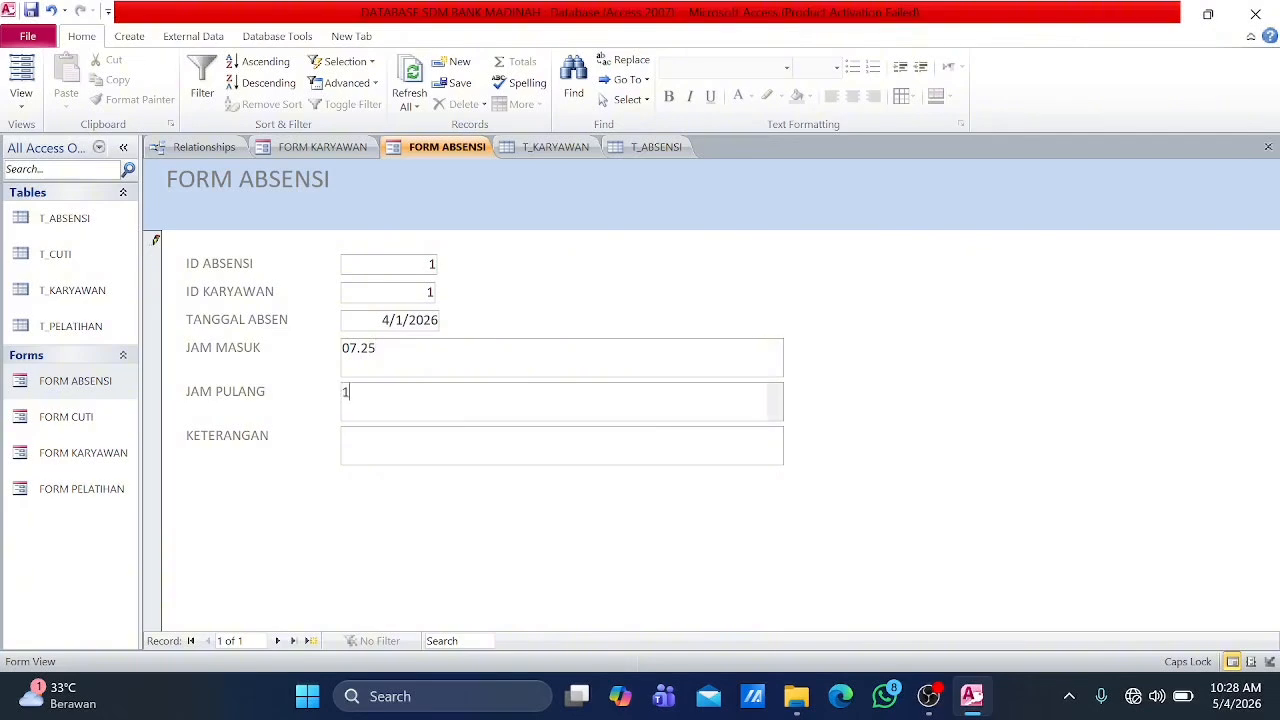
{"action": "type", "text": "6.45"}
{"action": "left_click", "coordinate": [278, 641]}
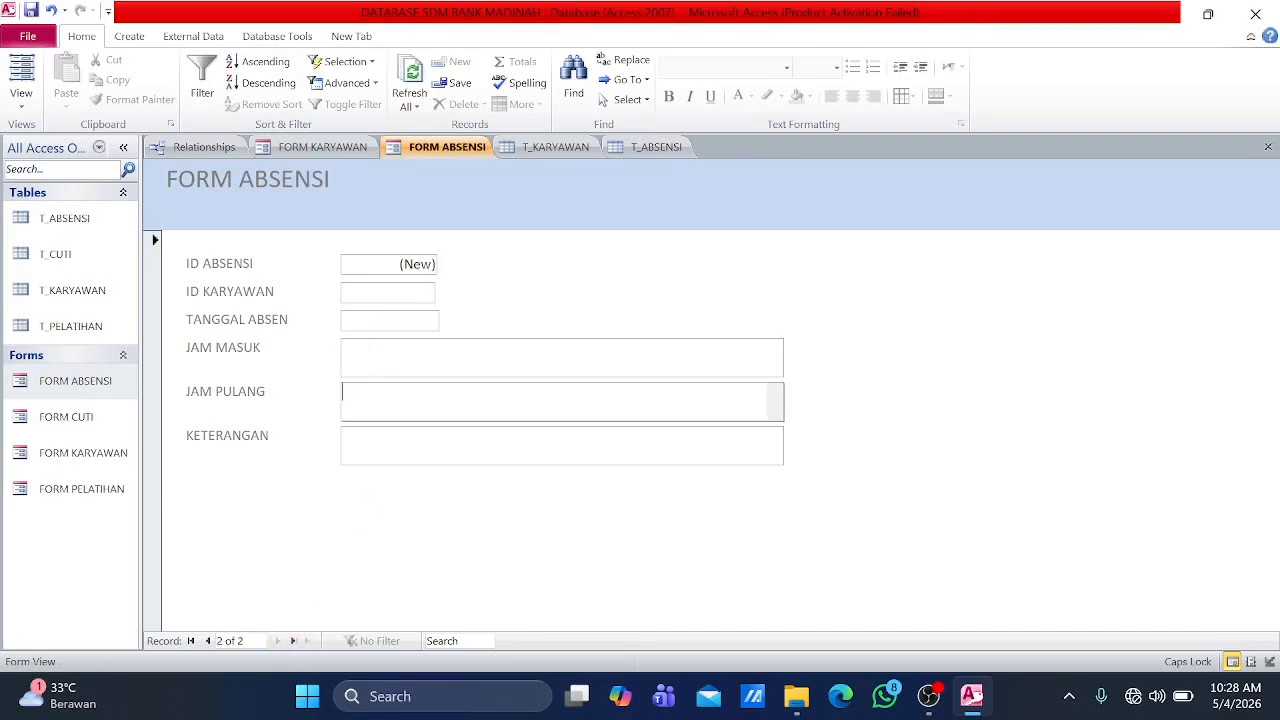
Step: Set TANGGAL ABSEN to 4/1/2026 and ID KARYAWAN to 2 in the second attendance record
{"action": "left_click", "coordinate": [434, 320]}
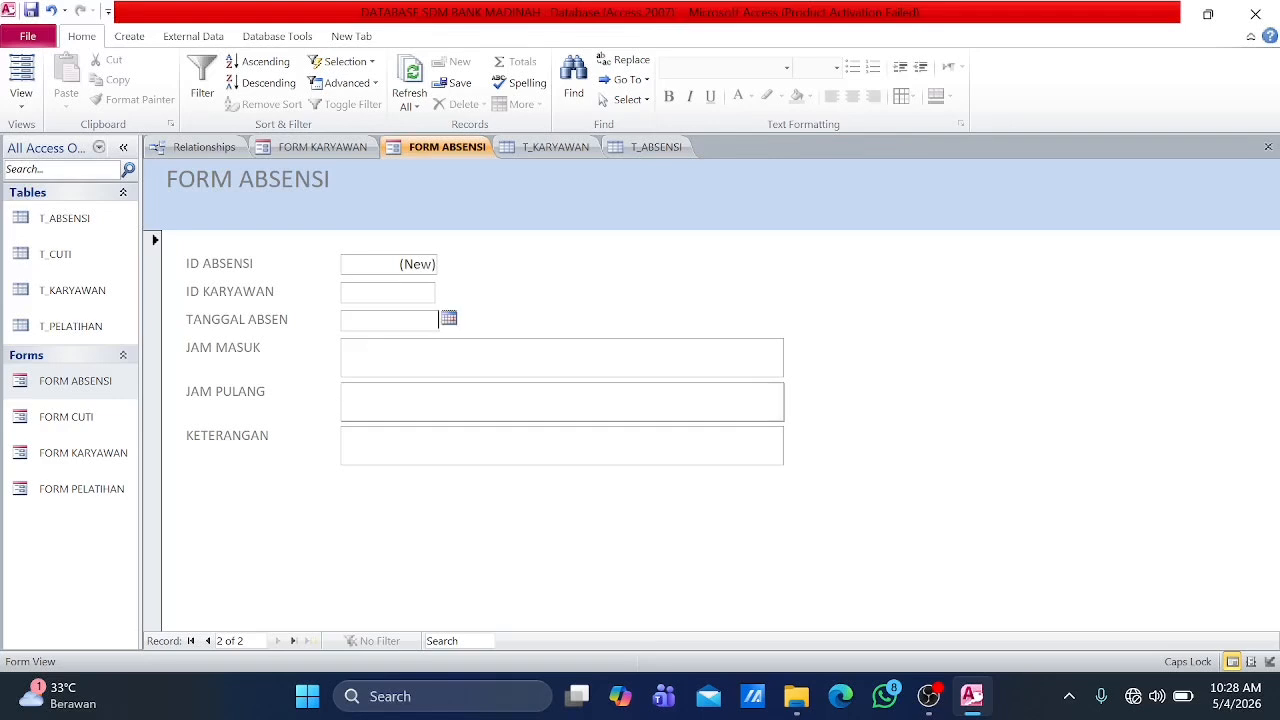
{"action": "left_click", "coordinate": [449, 320]}
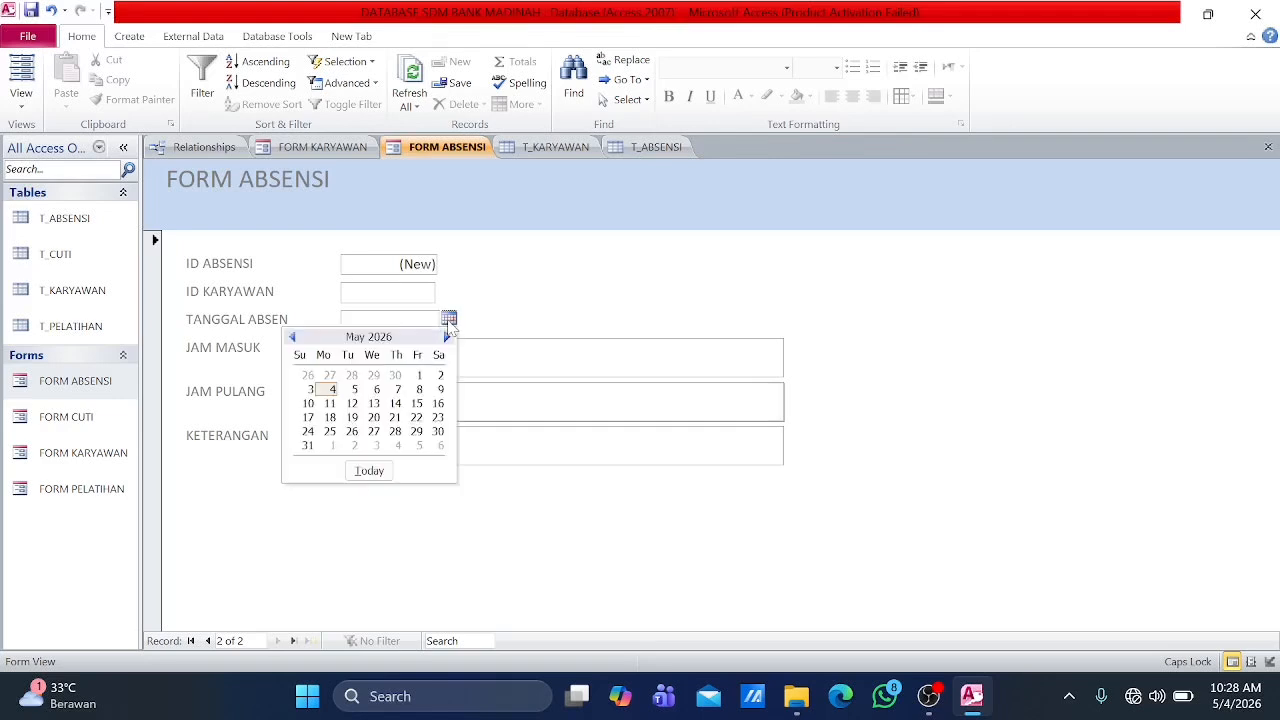
{"action": "left_click", "coordinate": [292, 337]}
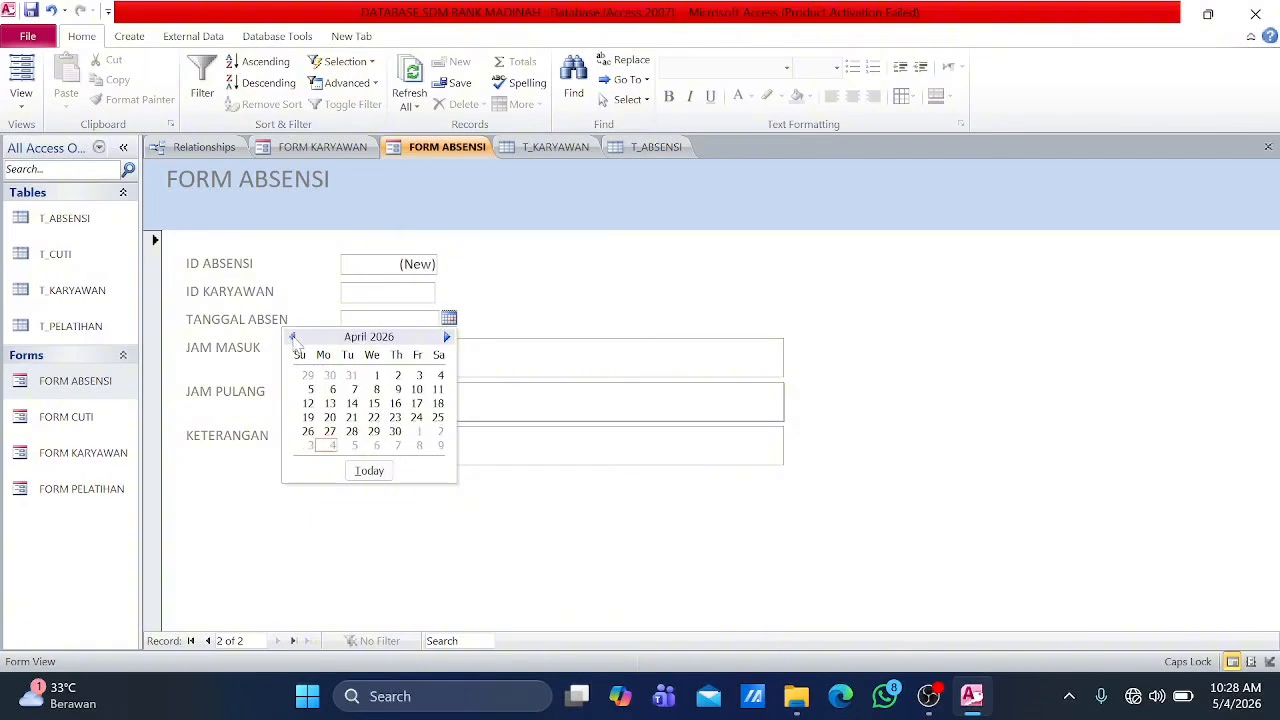
{"action": "left_click", "coordinate": [370, 375]}
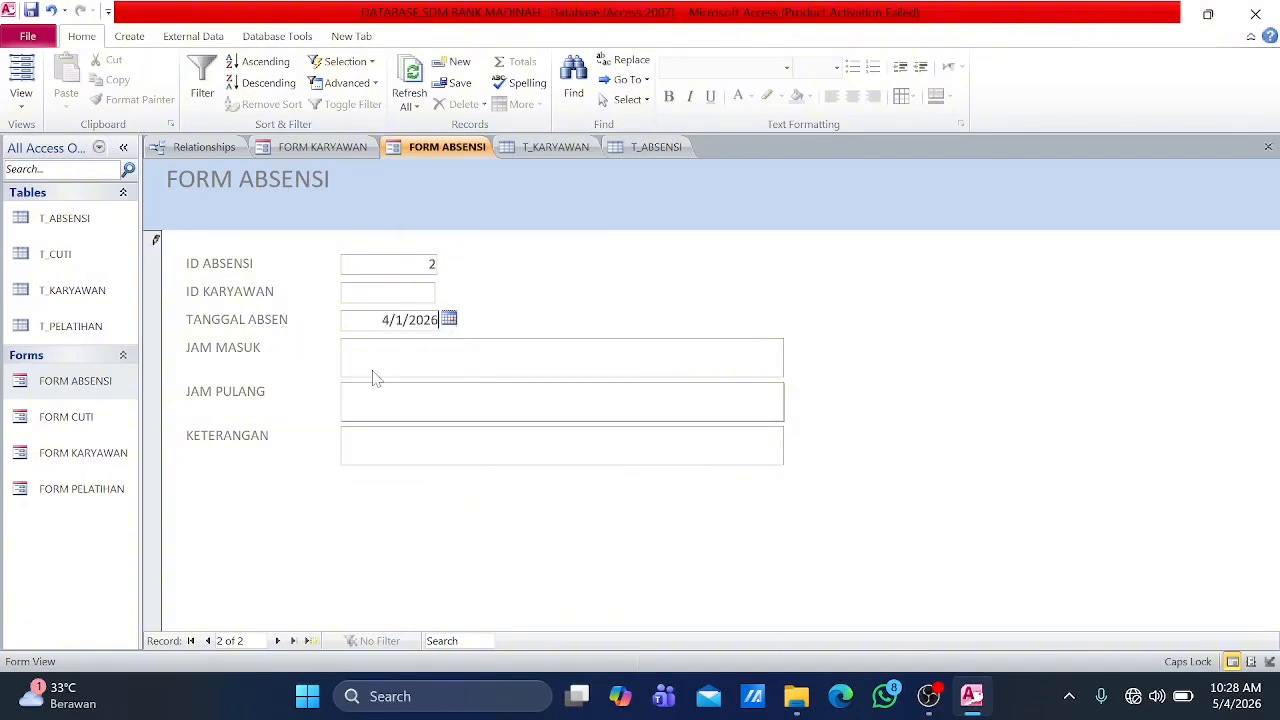
{"action": "left_click", "coordinate": [398, 295]}
Step: Complete the second attendance record with JAM MASUK 07.10, JAM PULANG 16.30 and KETERANGAN EARLY MORNING, and advance to a new one
{"action": "left_click", "coordinate": [408, 355]}
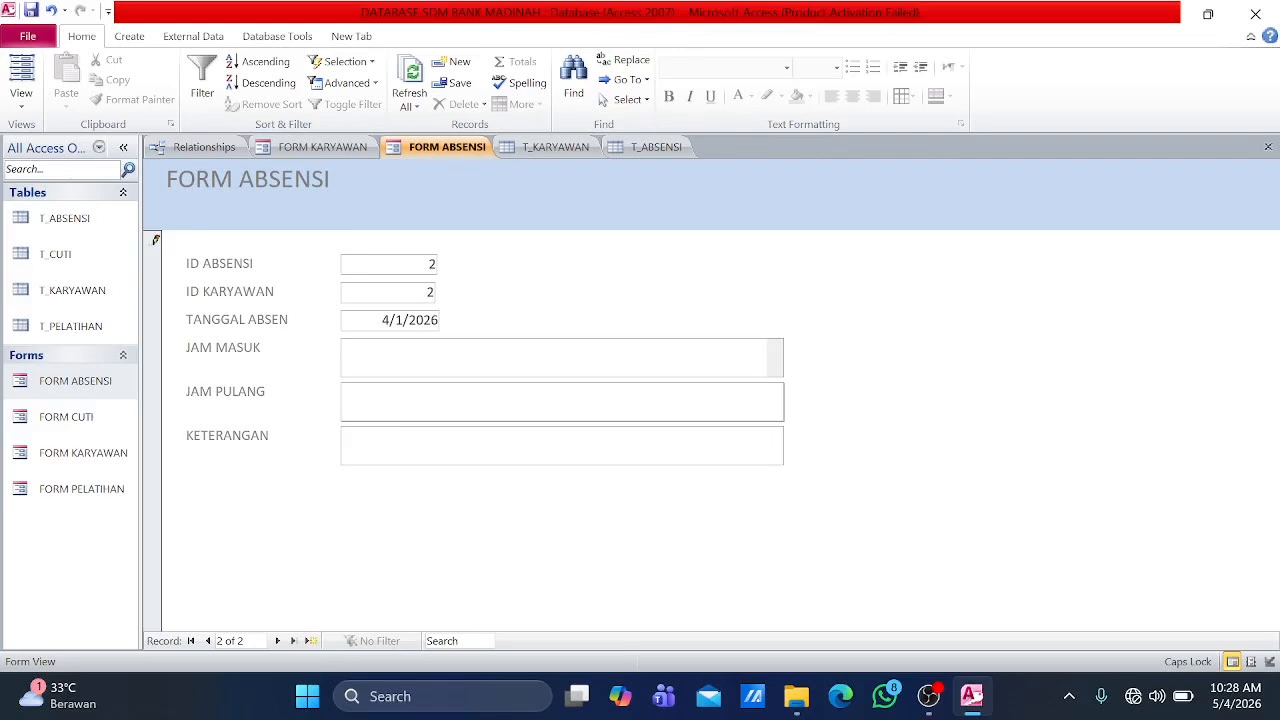
{"action": "type", "text": "07.10"}
{"action": "key", "text": "Tab"}
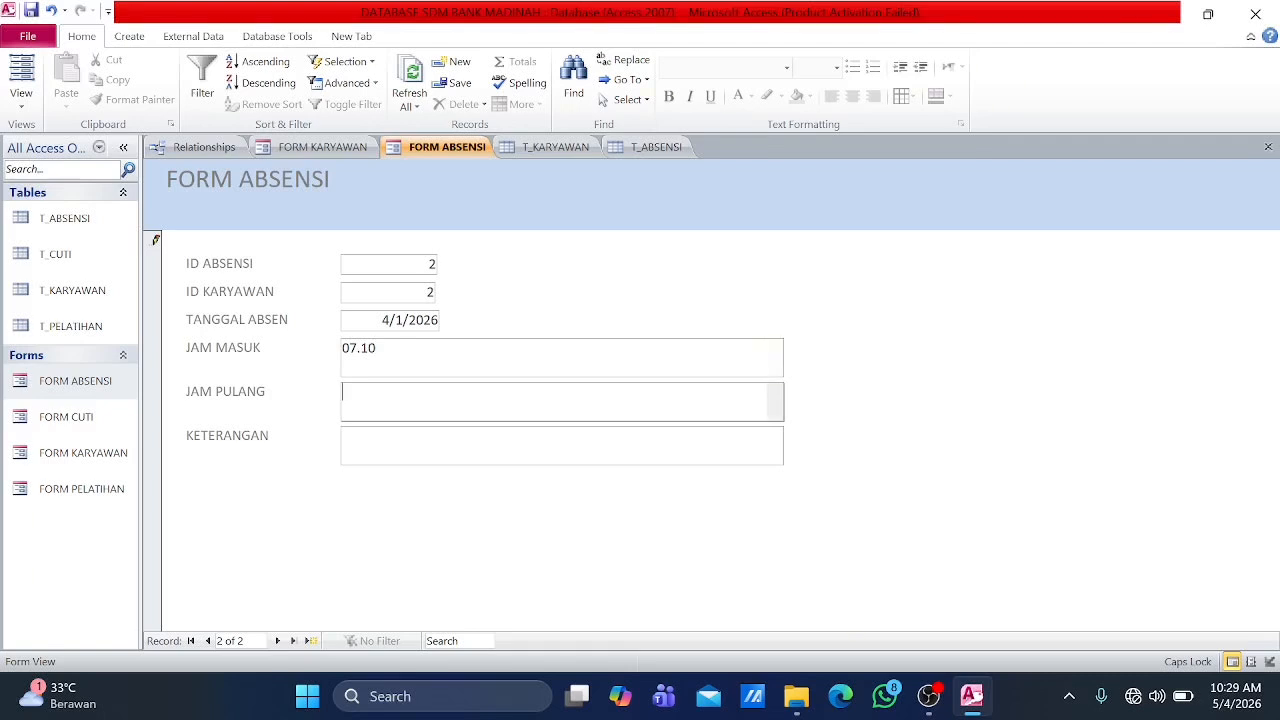
{"action": "type", "text": "16.30"}
{"action": "key", "text": "Tab"}
{"action": "type", "text": "EARLY MORNING"}
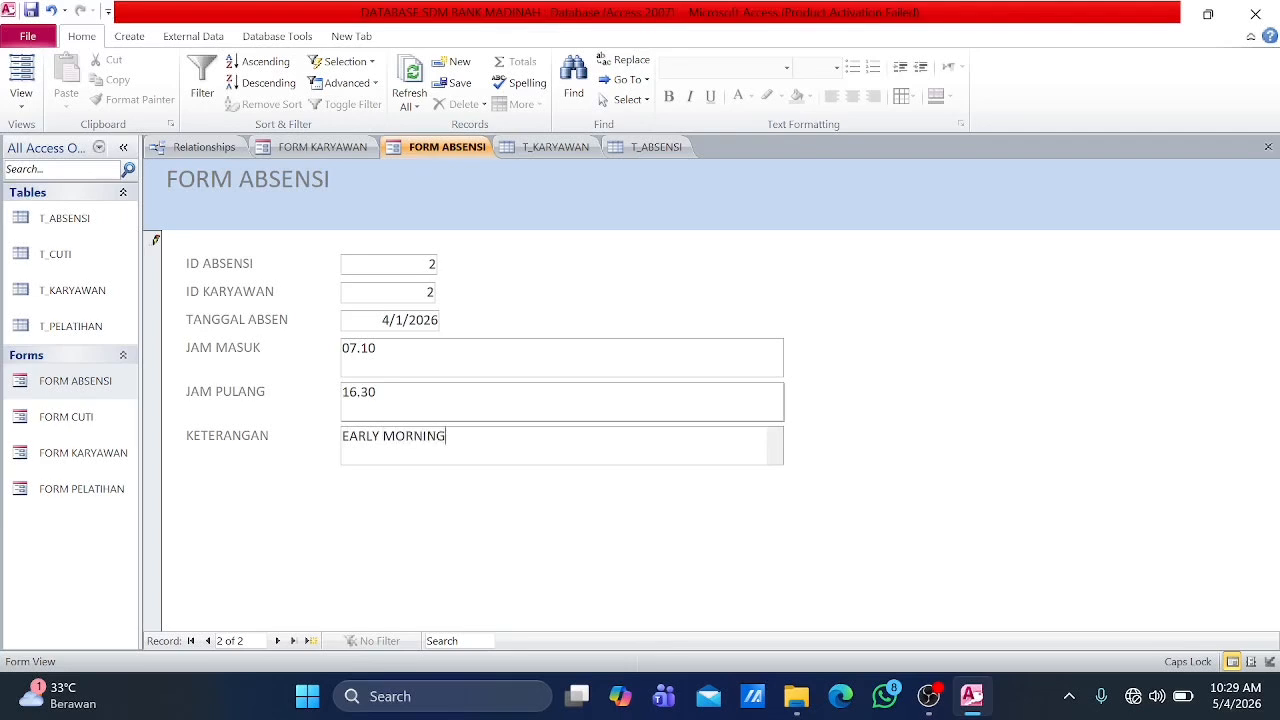
{"action": "left_click", "coordinate": [277, 641]}
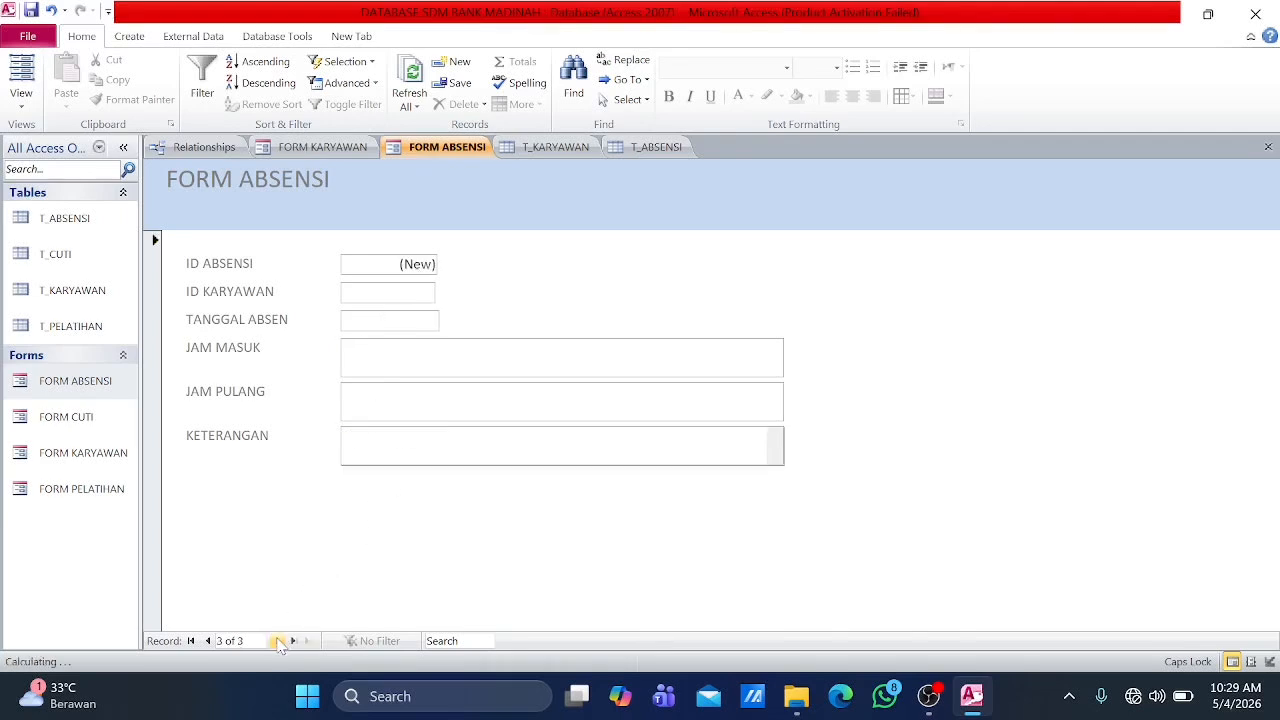
Step: Set TANGGAL ABSEN to 4/1/2026 and ID KARYAWAN to 3 in the third attendance record
{"action": "left_click", "coordinate": [445, 320]}
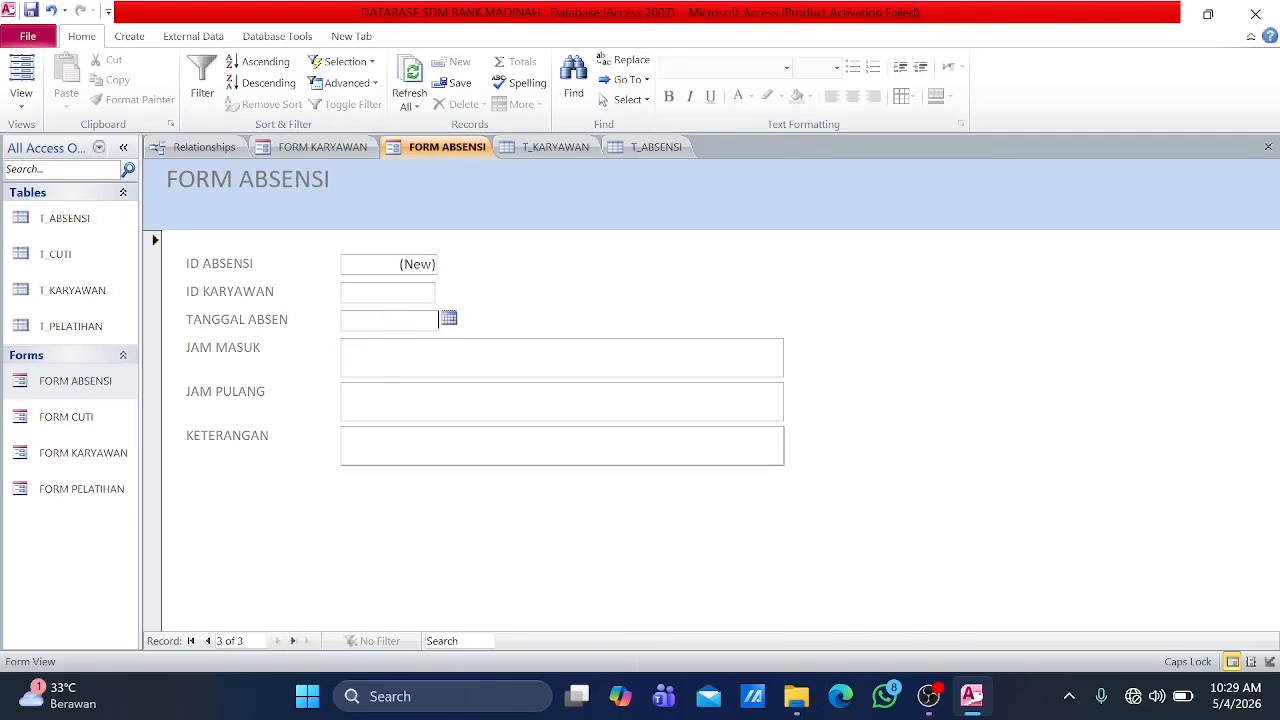
{"action": "left_click", "coordinate": [449, 319]}
{"action": "left_click", "coordinate": [292, 337]}
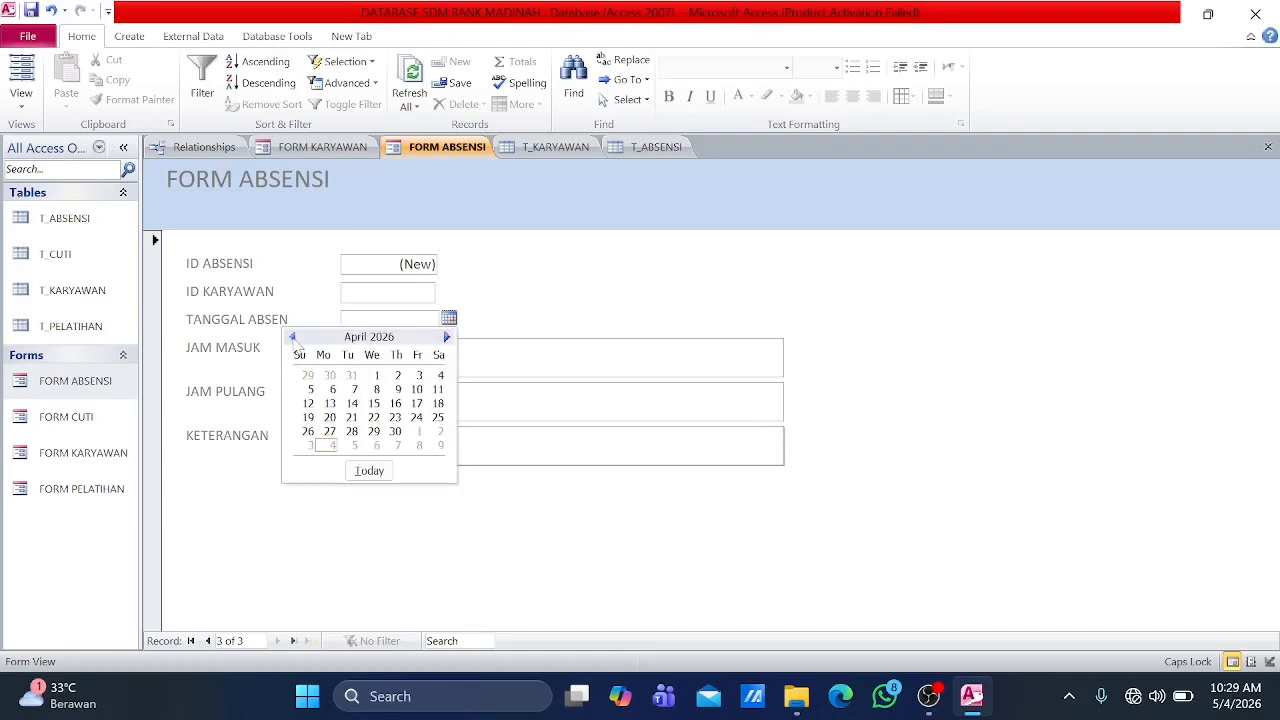
{"action": "left_click", "coordinate": [376, 376]}
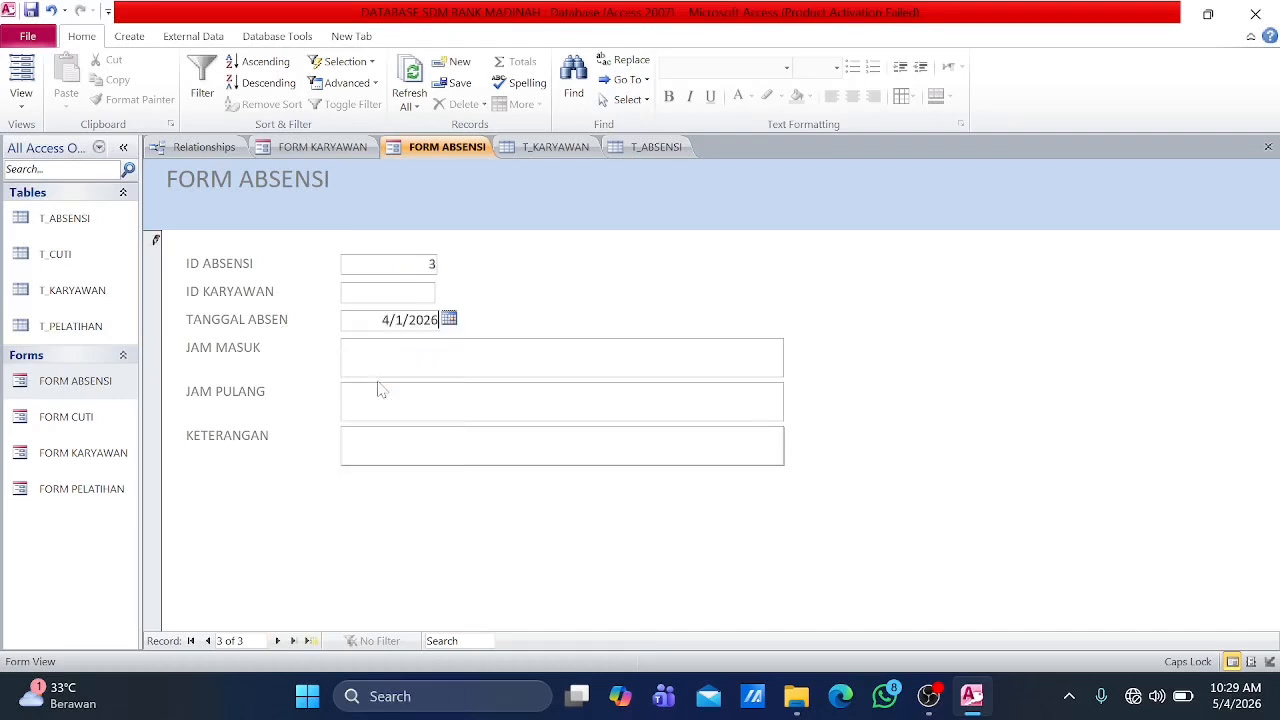
{"action": "left_click", "coordinate": [398, 297]}
{"action": "type", "text": "3"}
Step: Complete the third attendance record with JAM MASUK 07.45, JAM PULANG 16.50 and KETERANGAN TERLAMBAT, and advance to a blank record
{"action": "left_click", "coordinate": [398, 356]}
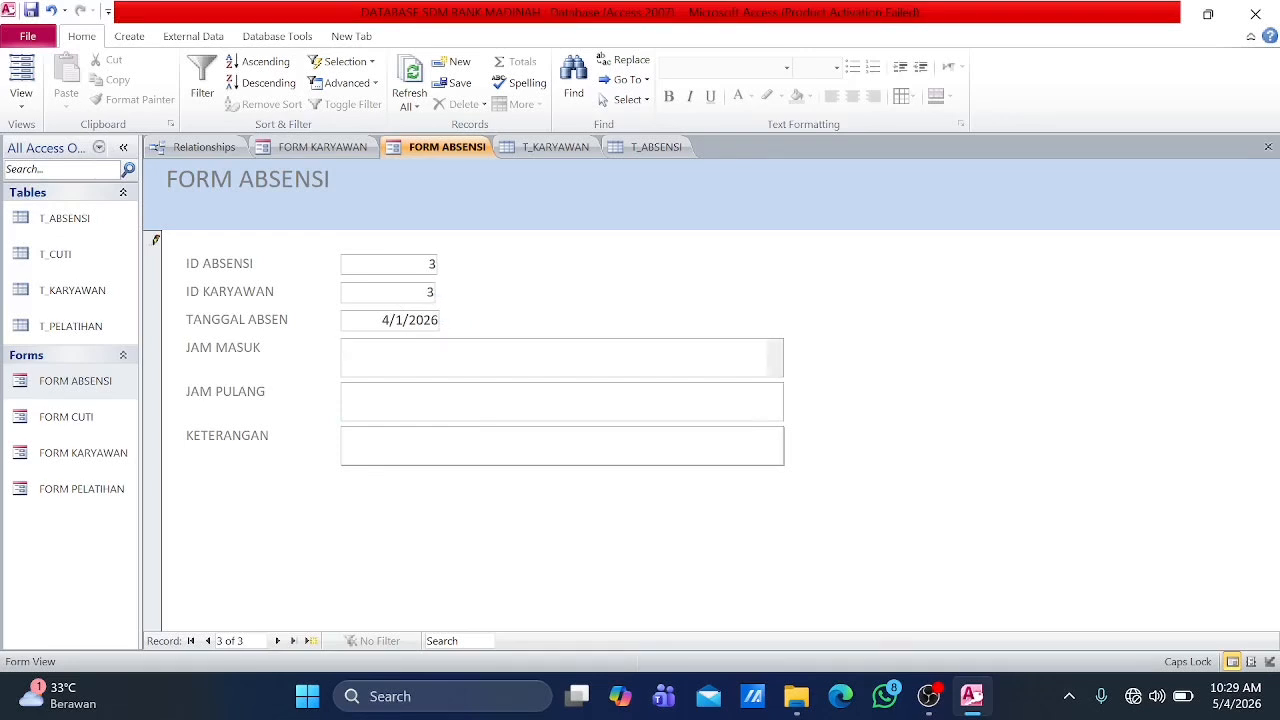
{"action": "type", "text": "07.45"}
{"action": "left_click", "coordinate": [409, 399]}
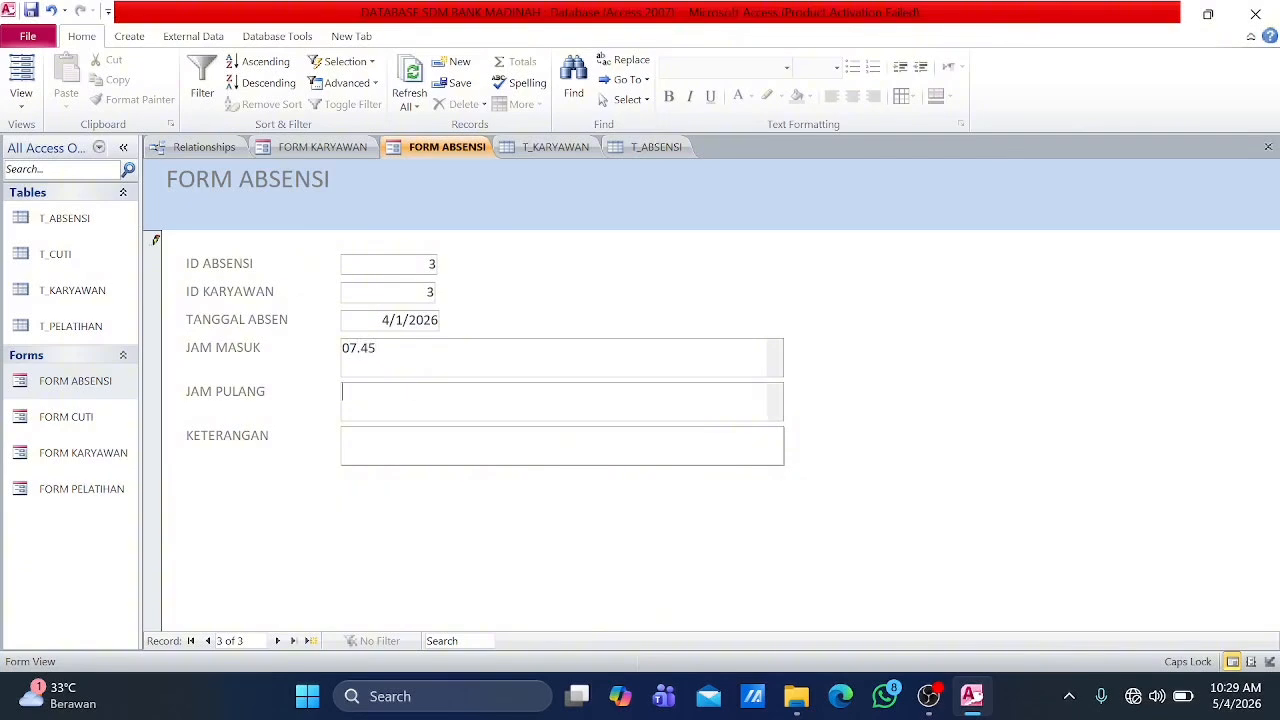
{"action": "type", "text": "16.50"}
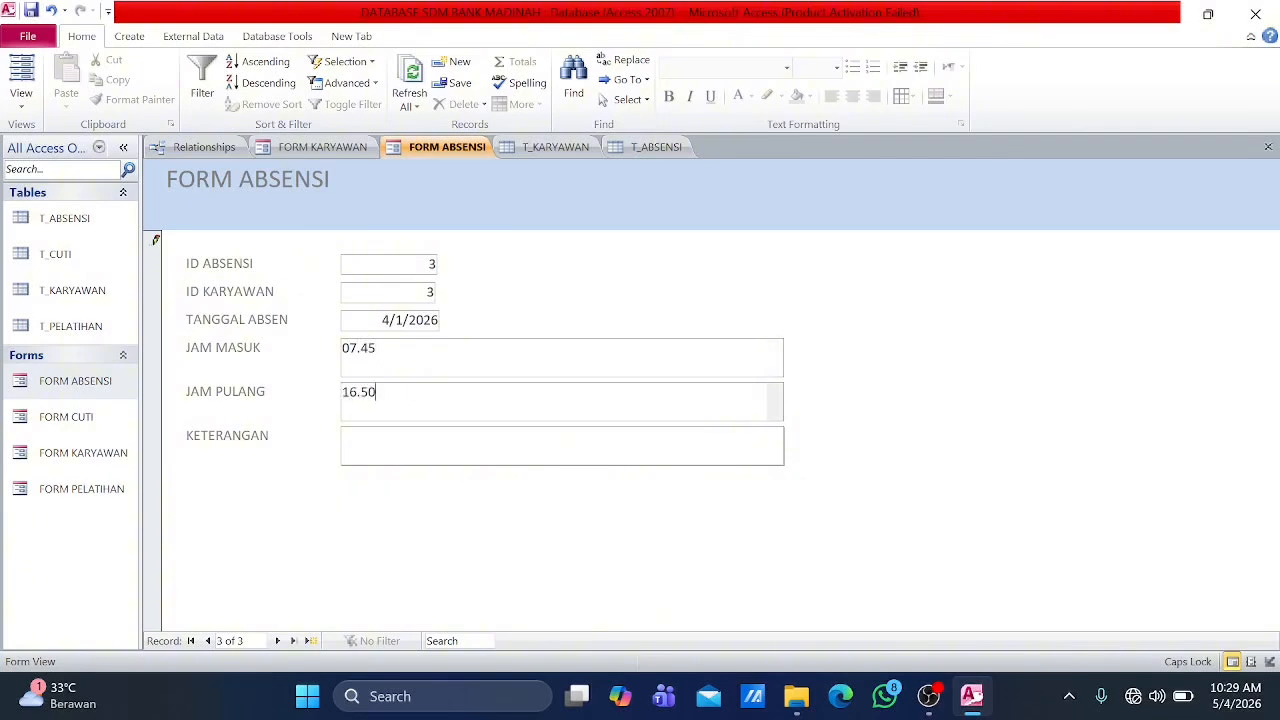
{"action": "key", "text": "Tab"}
{"action": "type", "text": "TERLAMBAT"}
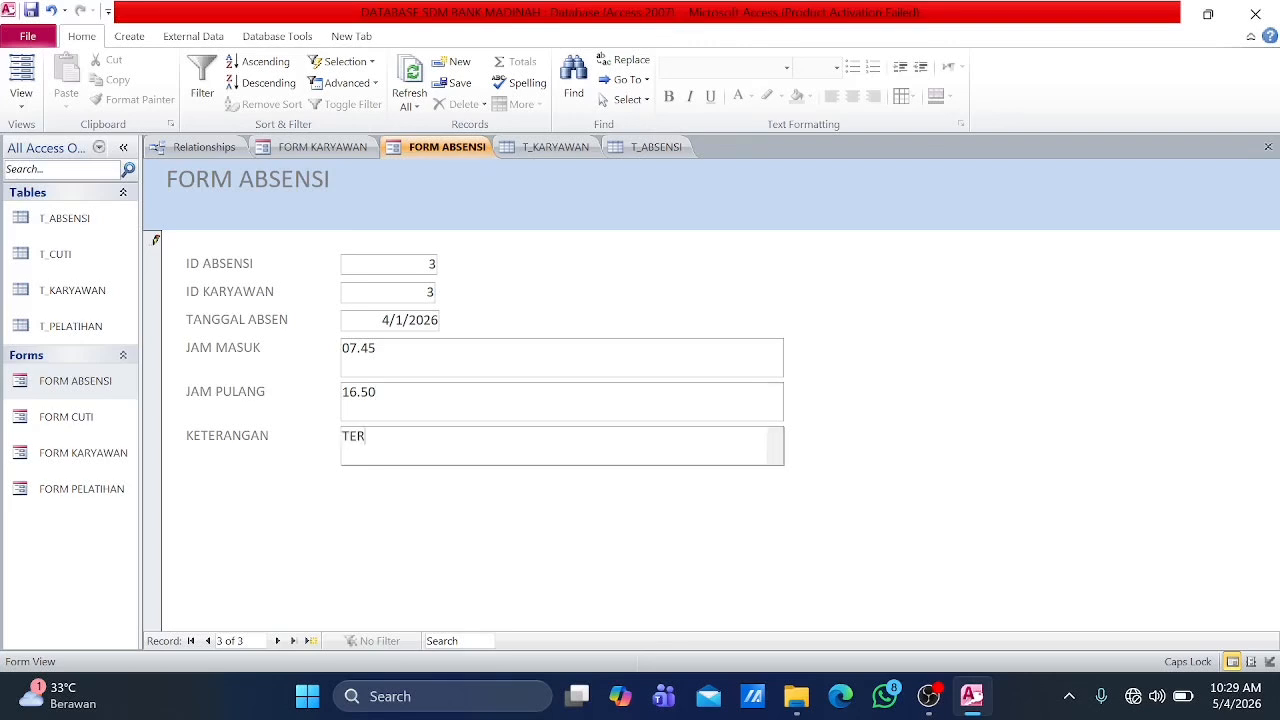
{"action": "left_click", "coordinate": [277, 641]}
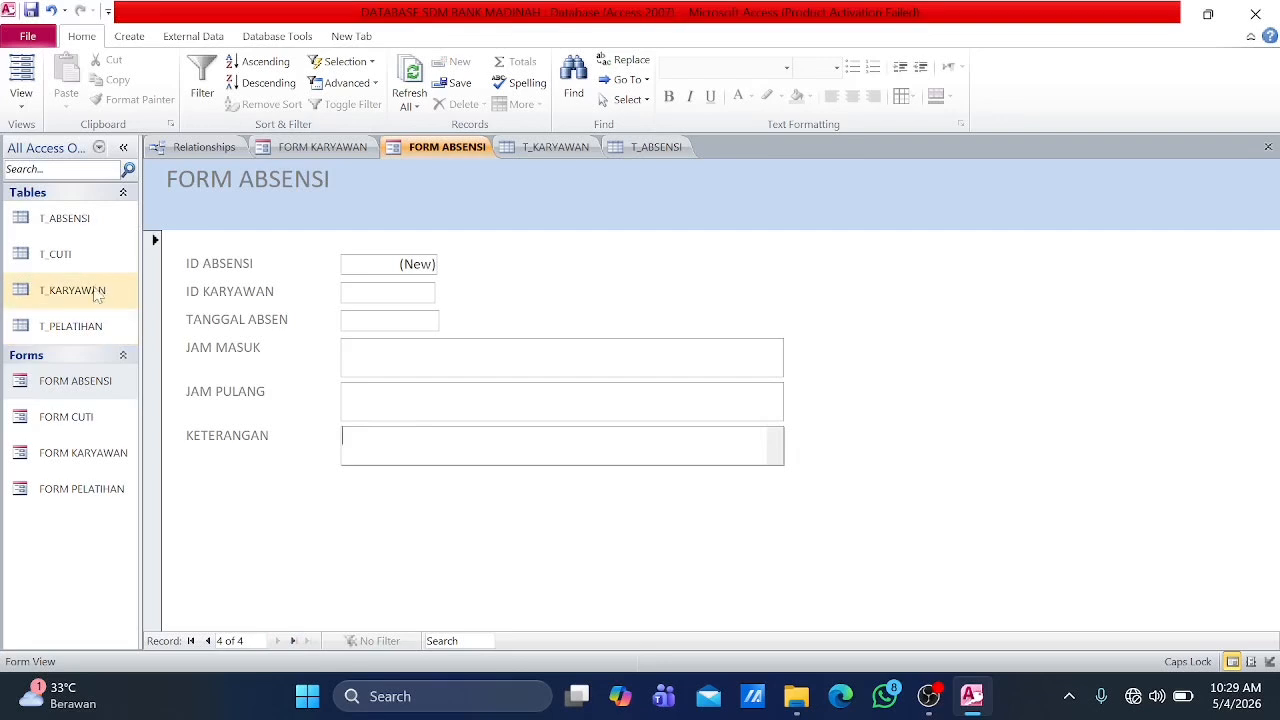
Step: View the T_ABSENSI table and refresh it to check the entered attendance records
{"action": "left_click", "coordinate": [75, 230]}
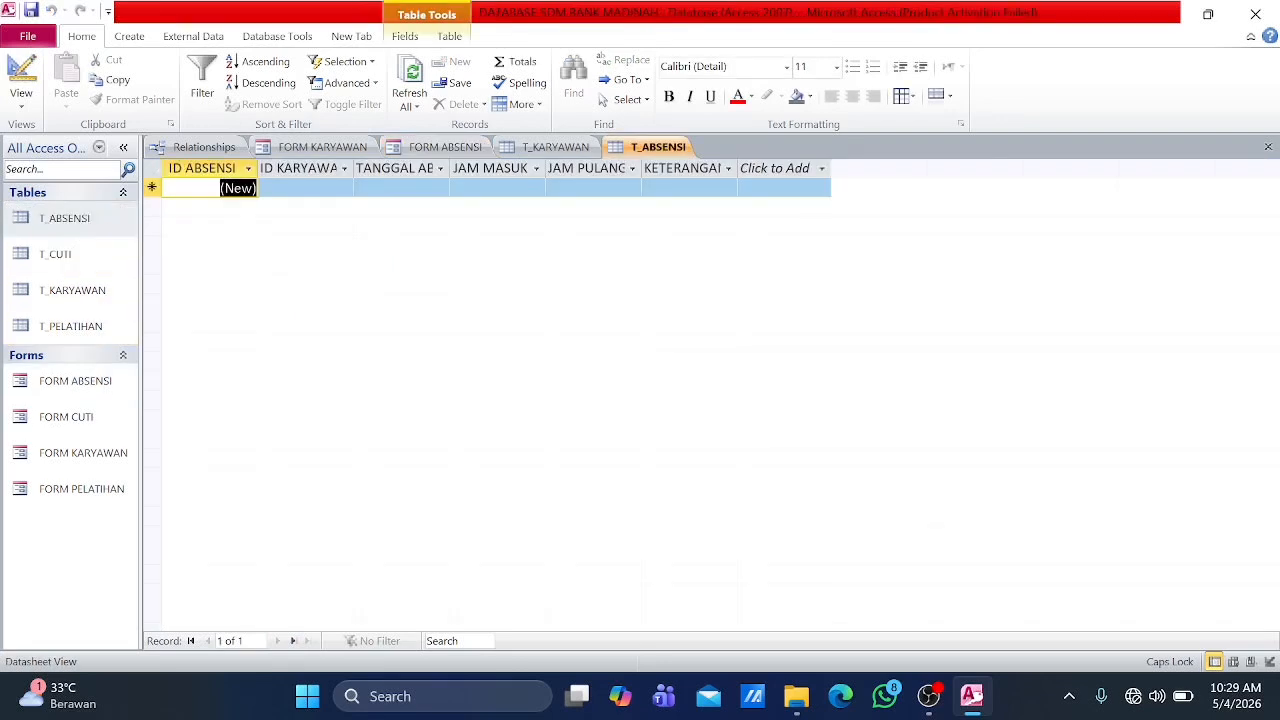
{"action": "left_click", "coordinate": [411, 90]}
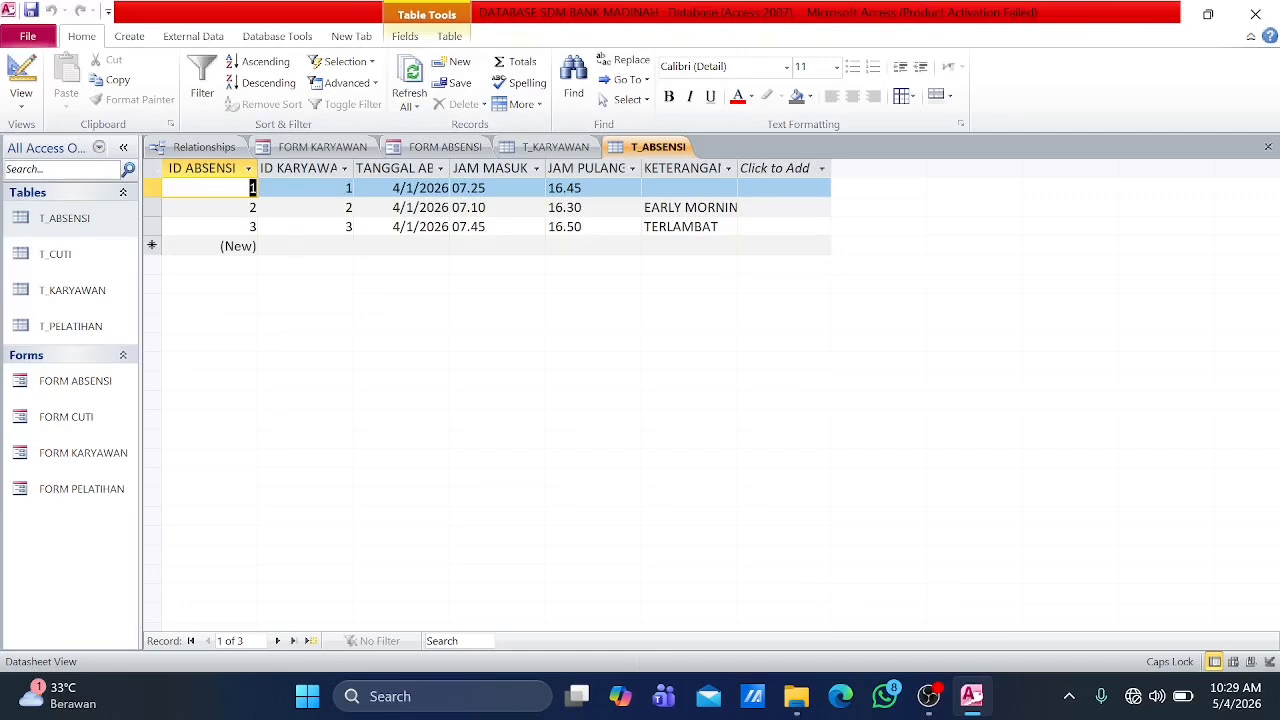
{"action": "left_click", "coordinate": [88, 455]}
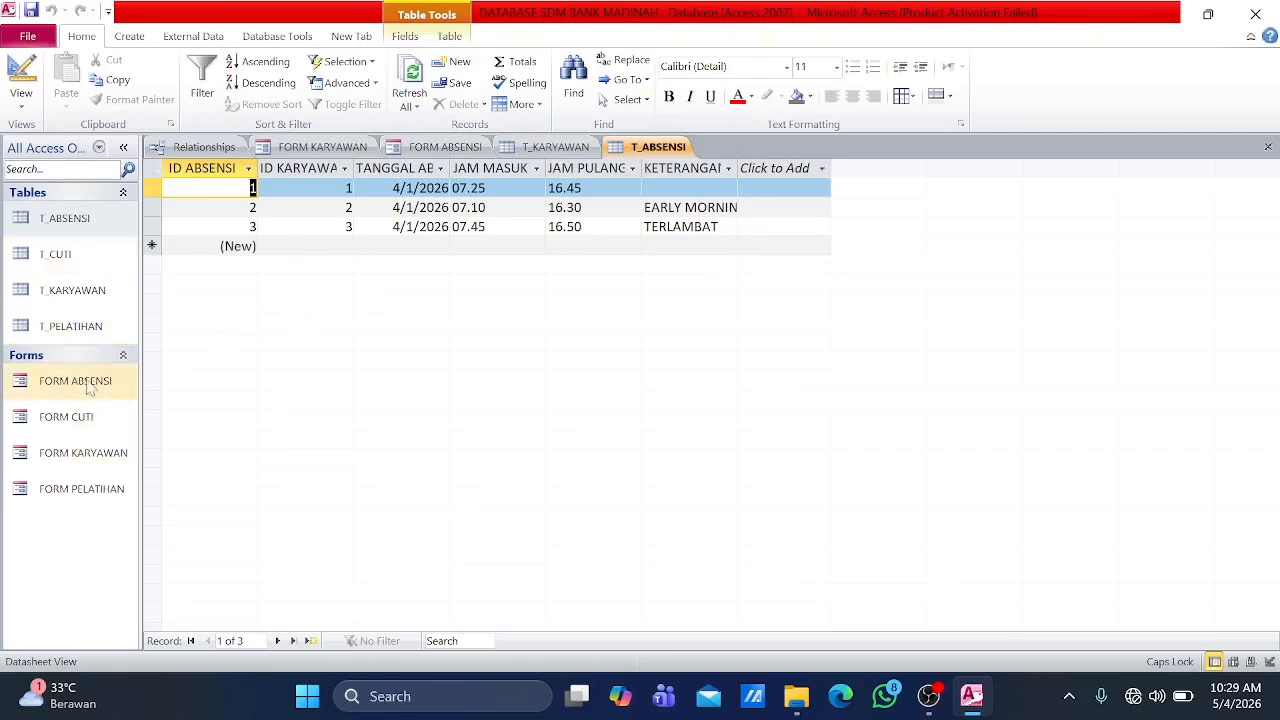
Step: Open FORM CUTI and set ID KARYAWAN to 1 and JENIS CUTI to TAHUNAN in the first leave record
{"action": "double_click", "coordinate": [87, 416]}
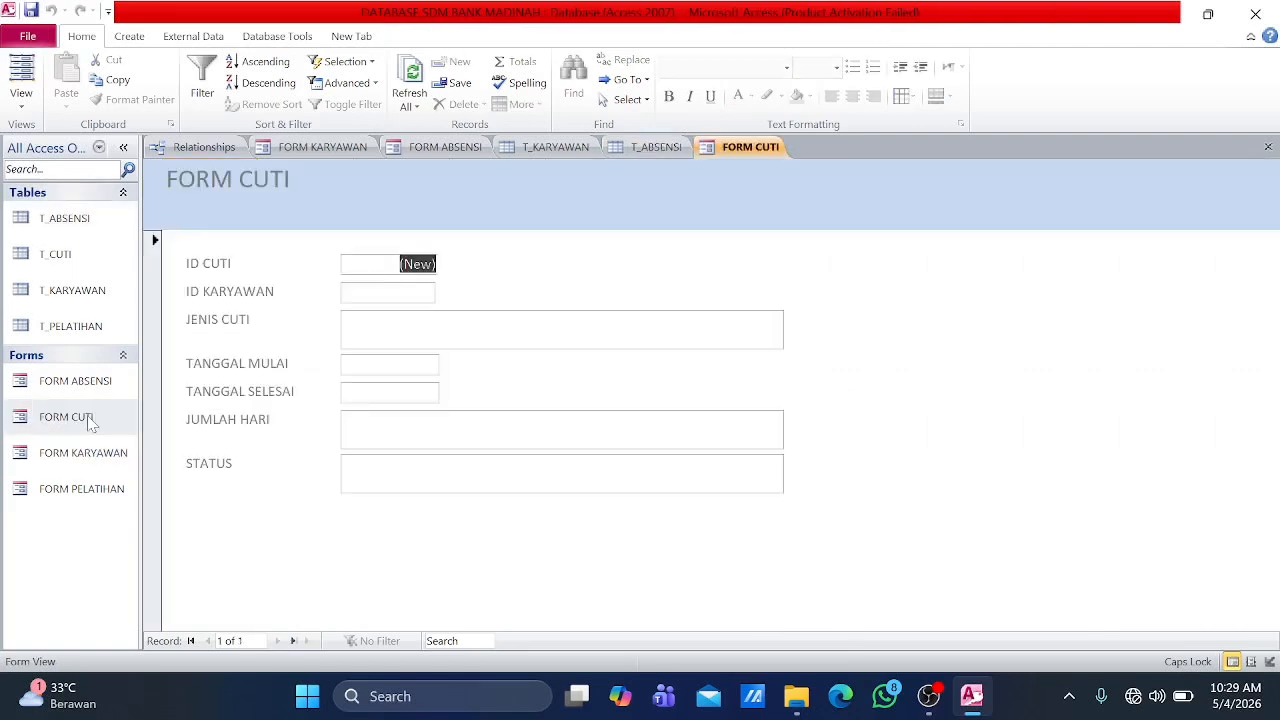
{"action": "left_click", "coordinate": [390, 293]}
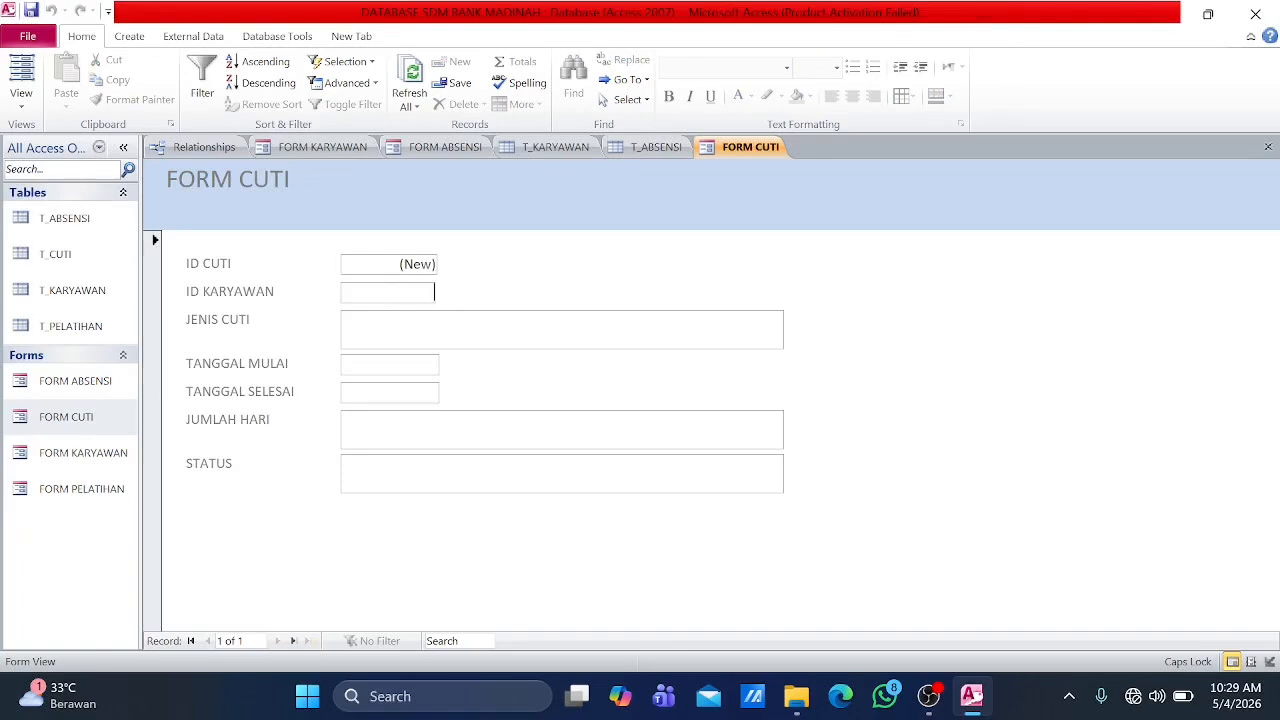
{"action": "type", "text": "1"}
{"action": "left_click", "coordinate": [480, 329]}
{"action": "type", "text": "TAHUNAN"}
Step: Set both TANGGAL MULAI and TANGGAL SELESAI to 4/6/2026 in the first leave record
{"action": "left_click", "coordinate": [400, 365]}
{"action": "left_click", "coordinate": [449, 364]}
{"action": "left_click", "coordinate": [292, 381]}
{"action": "left_click", "coordinate": [331, 434]}
{"action": "left_click", "coordinate": [449, 391]}
{"action": "left_click", "coordinate": [292, 409]}
{"action": "left_click", "coordinate": [331, 461]}
Step: Complete the first leave record with JUMLAH HARI 1 and STATUS DISETUJUI, and advance to a new one
{"action": "left_click", "coordinate": [450, 429]}
{"action": "type", "text": "1"}
{"action": "left_click", "coordinate": [450, 474]}
{"action": "type", "text": "DISETUJUI"}
{"action": "left_click", "coordinate": [278, 641]}
Step: Set ID KARYAWAN to 2, JENIS CUTI to TAHUNAN and TANGGAL MULAI to 5/7/2026 in the second leave record
{"action": "left_click", "coordinate": [390, 293]}
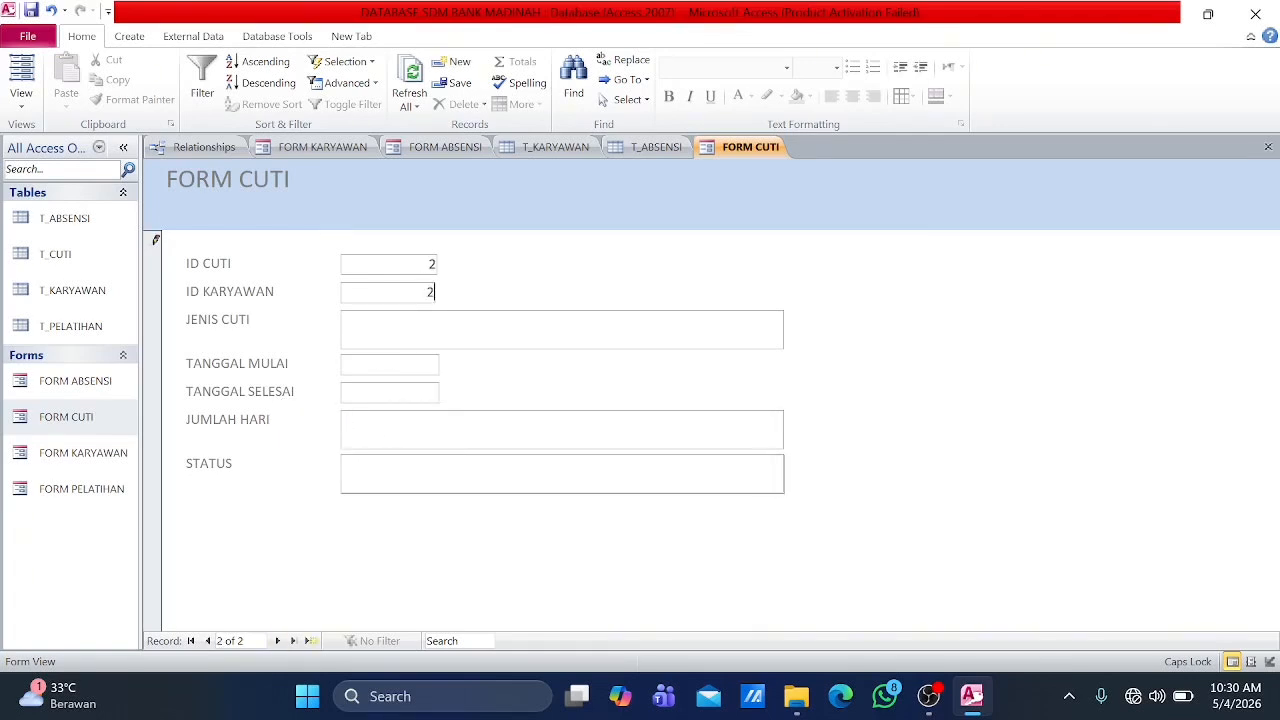
{"action": "left_click", "coordinate": [449, 363]}
{"action": "left_click", "coordinate": [292, 381]}
{"action": "left_click", "coordinate": [446, 381]}
{"action": "left_click", "coordinate": [397, 434]}
Step: Complete the second leave record with TANGGAL SELESAI 5/8/2026, JUMLAH HARI 2 and STATUS DIAJUKAN, and advance to a new one
{"action": "left_click", "coordinate": [449, 391]}
{"action": "left_click", "coordinate": [418, 461]}
{"action": "left_click", "coordinate": [450, 429]}
{"action": "type", "text": "2"}
{"action": "left_click", "coordinate": [278, 641]}
Step: Fill the third leave record with ID KARYAWAN 3, JENIS CUTI TAHUNAN, TANGGAL MULAI 5/11/2026 and TANGGAL SELESAI 5/13/2026
{"action": "left_click", "coordinate": [390, 293]}
{"action": "type", "text": "3"}
{"action": "left_click", "coordinate": [480, 329]}
{"action": "type", "text": "TAHUNAN"}
{"action": "left_click", "coordinate": [400, 365]}
{"action": "left_click", "coordinate": [449, 364]}
{"action": "left_click", "coordinate": [330, 447]}
{"action": "left_click", "coordinate": [373, 475]}
Step: Complete the third leave record with JUMLAH HARI 3 and STATUS DIAJUKAN, and open the T_CUTI table to check the records
{"action": "left_click", "coordinate": [450, 429]}
{"action": "type", "text": "3"}
{"action": "left_click", "coordinate": [450, 474]}
{"action": "type", "text": "DIAJUKAN"}
{"action": "left_click", "coordinate": [278, 641]}
{"action": "double_click", "coordinate": [55, 254]}
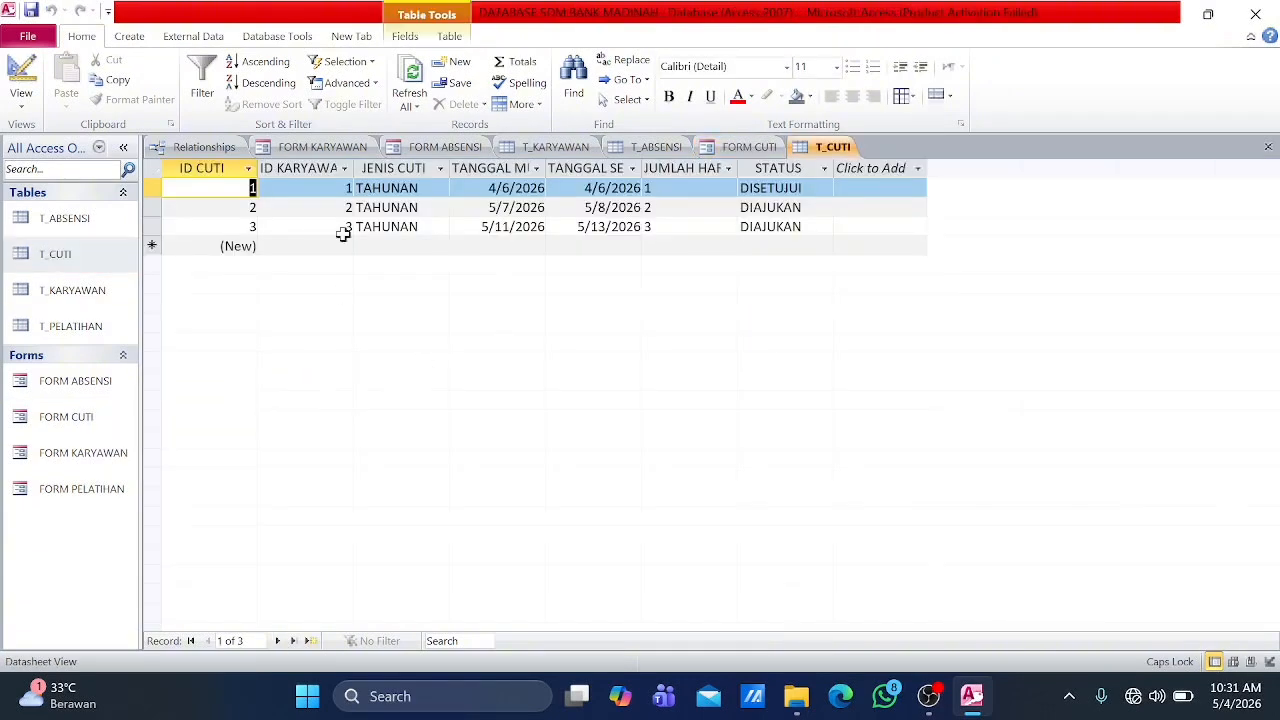
Step: Open FORM PELATIHAN and enter ID KARYAWAN 1 and NAMA PELATIHAN TELLER SERVICE in the first training record
{"action": "double_click", "coordinate": [90, 490]}
{"action": "left_click", "coordinate": [390, 292]}
{"action": "type", "text": "1"}
{"action": "left_click", "coordinate": [480, 329]}
{"action": "type", "text": "TELLER SERVICE"}
Step: Consult the T_KARYAWAN table and change ID KARYAWAN to 2 in the first training record
{"action": "double_click", "coordinate": [72, 290]}
{"action": "double_click", "coordinate": [103, 491]}
{"action": "left_click", "coordinate": [430, 292]}
{"action": "key", "text": "BackSpace"}
{"action": "type", "text": "2"}
Step: Complete the first training record with PENYELENGGARA BPRS MADINAH, TEMPAT VASA HOTEL and TANGGAL 4/15/2026, and advance to a new one
{"action": "left_click", "coordinate": [480, 373]}
{"action": "type", "text": "BPRS MADINAH"}
{"action": "key", "text": "Tab"}
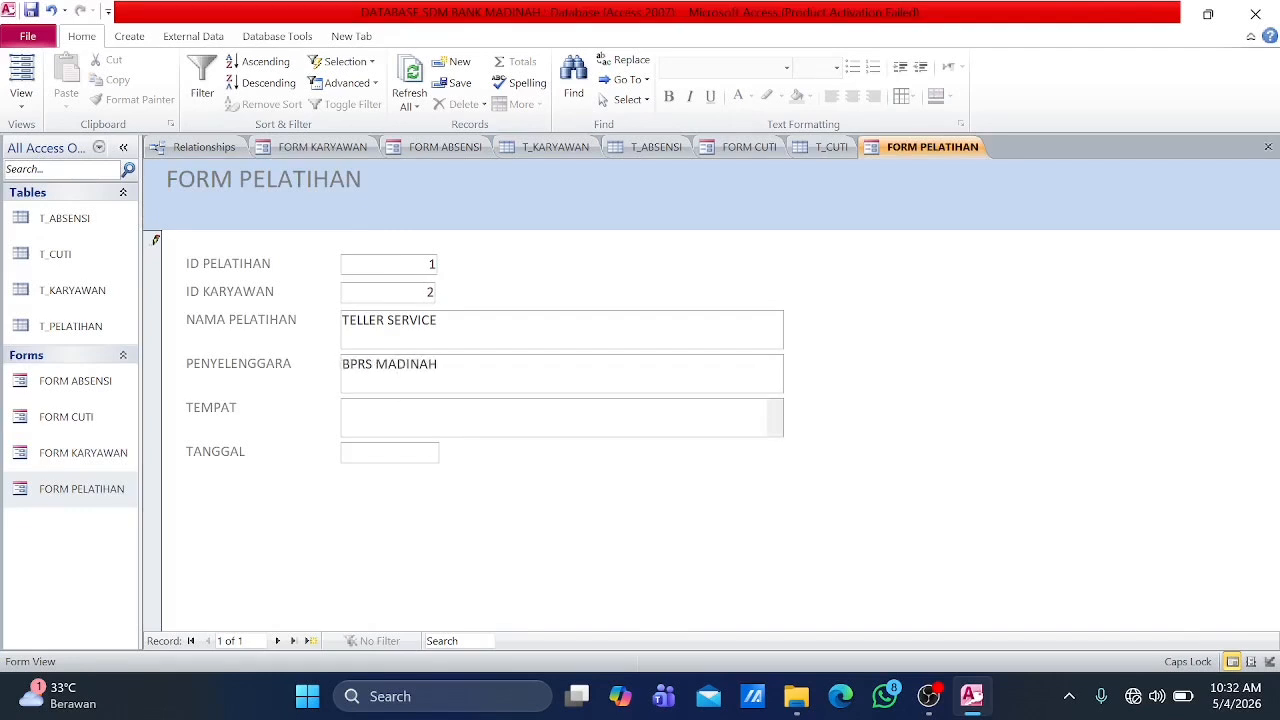
{"action": "type", "text": "VASA HOTEL"}
{"action": "key", "text": "Tab"}
{"action": "left_click", "coordinate": [449, 451]}
{"action": "left_click", "coordinate": [292, 469]}
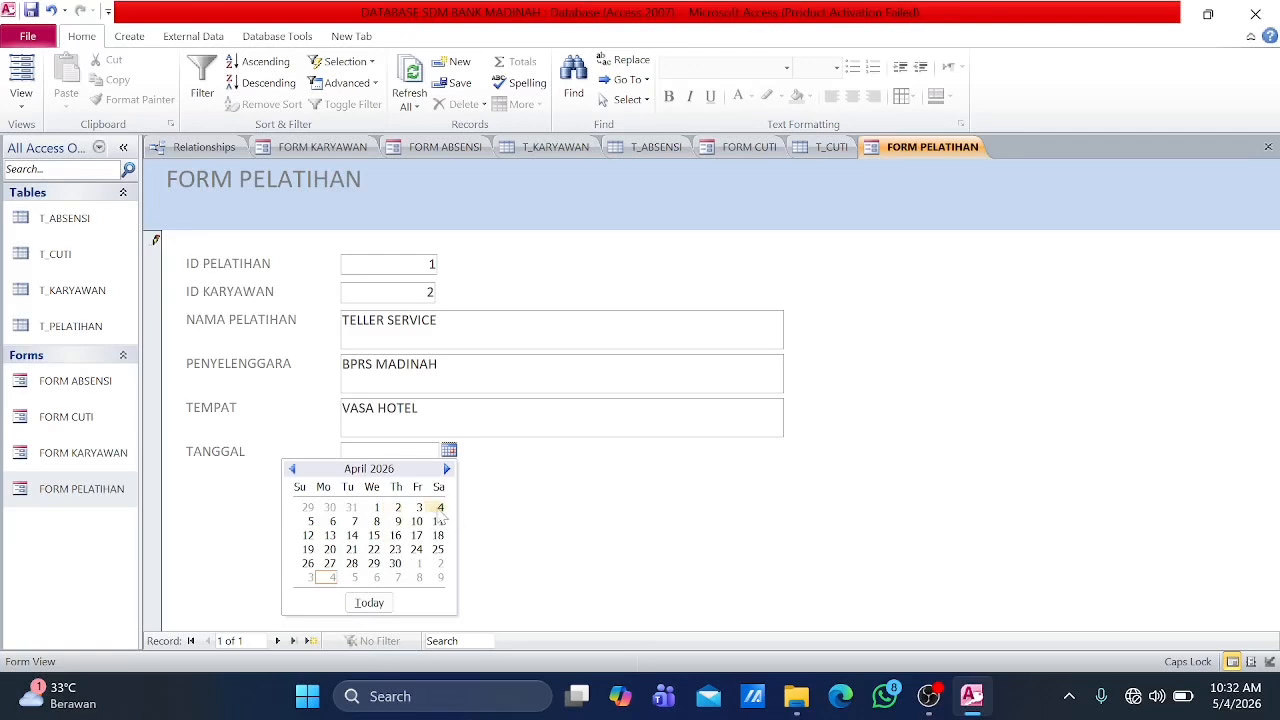
{"action": "left_click", "coordinate": [373, 535]}
{"action": "left_click", "coordinate": [311, 641]}
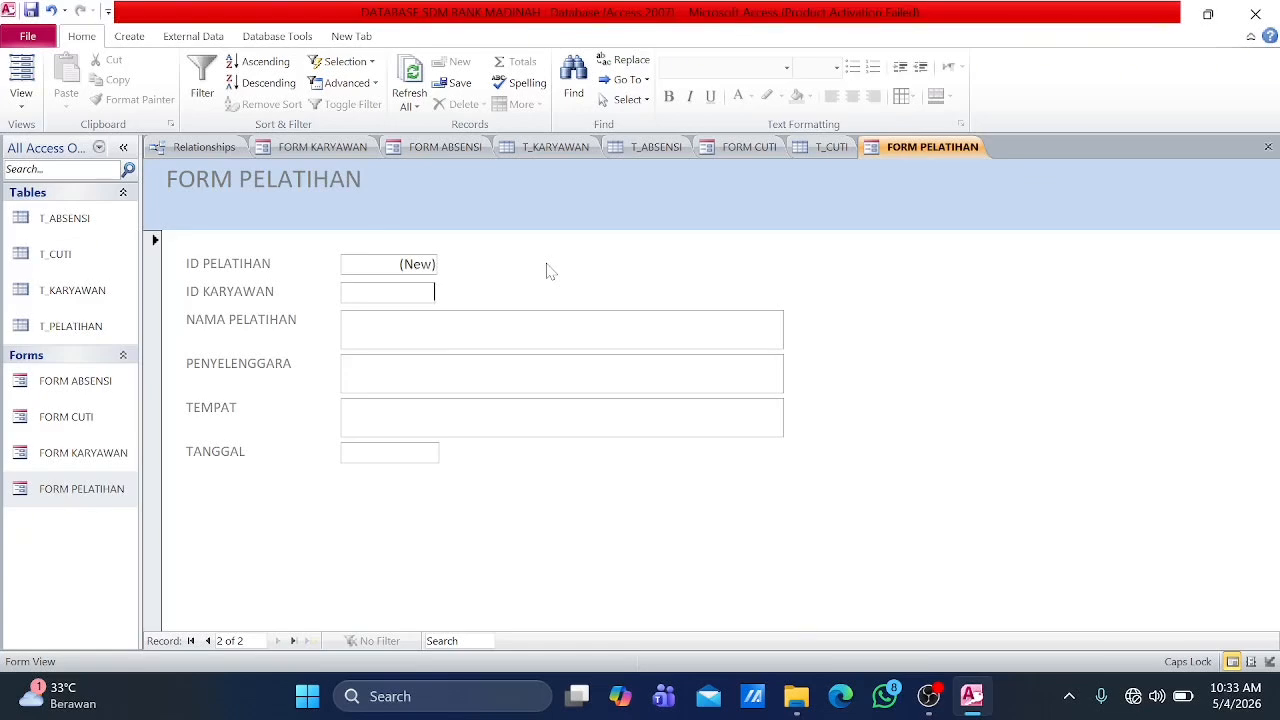
Step: Set ID KARYAWAN to 1 in the second training record after consulting the T_KARYAWAN table
{"action": "type", "text": "2"}
{"action": "double_click", "coordinate": [72, 291]}
{"action": "double_click", "coordinate": [95, 476]}
{"action": "key", "text": "BackSpace"}
{"action": "type", "text": "1"}
Step: Enter NAMA PELATIHAN PELATIHAN SDM and PENYELENGGARA LP3I in the second training record
{"action": "left_click", "coordinate": [411, 315]}
{"action": "type", "text": "PELATIHAN SDM"}
{"action": "key", "text": "Tab"}
{"action": "type", "text": "LP3I"}
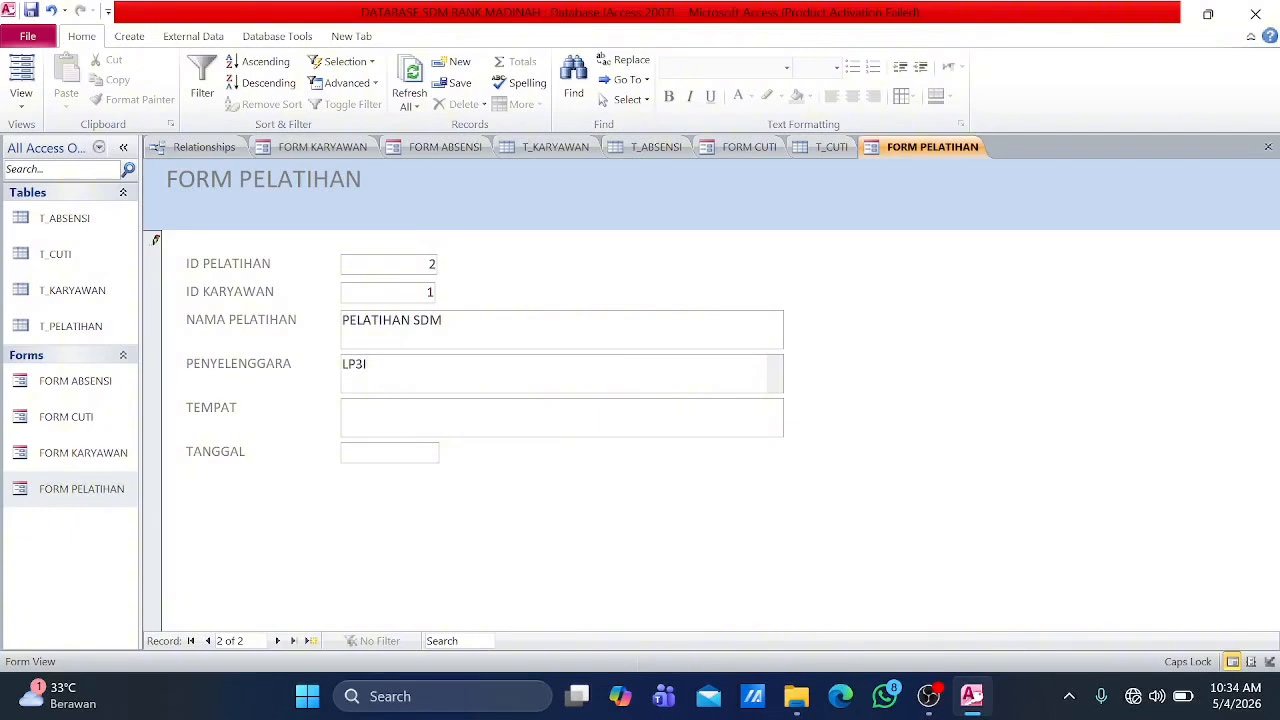
{"action": "key", "text": "Caps_Lock"}
{"action": "key", "text": "Tab"}
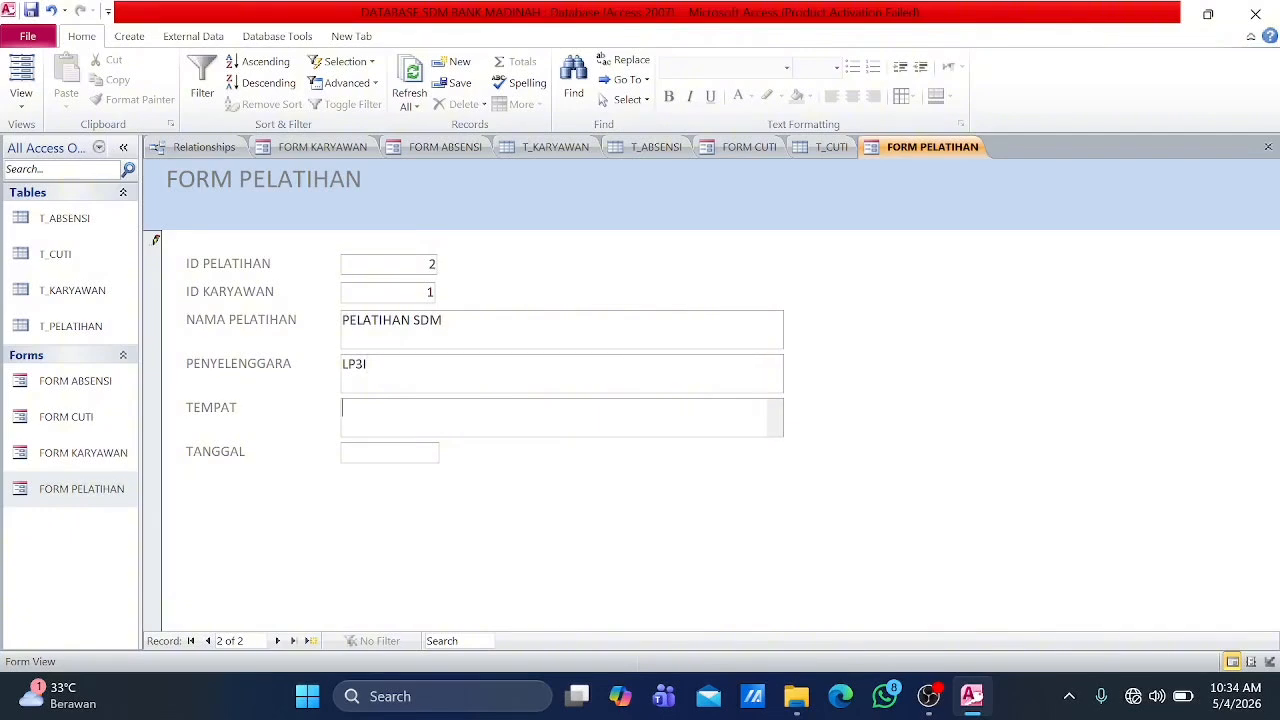
Step: Complete the second training record with TEMPAT VASA HOTEL and TANGGAL 5/18/2026, and advance to a new one
{"action": "key", "text": "Caps_Lock"}
{"action": "type", "text": "VASA HOTEL"}
{"action": "key", "text": "Tab"}
{"action": "left_click", "coordinate": [449, 453]}
{"action": "left_click", "coordinate": [434, 535]}
{"action": "left_click", "coordinate": [278, 641]}
Step: Enter ID KARYAWAN 3, NAMA PELATIHAN WORKSHOP ANALISIS PEMBIAYAAN and PENYELENGGARA OJK in the third training record
{"action": "left_click", "coordinate": [401, 295]}
{"action": "type", "text": "3"}
{"action": "key", "text": "Tab"}
{"action": "type", "text": "WORKSHOP ANALISIS PEMBIAYAAN"}
{"action": "key", "text": "Tab"}
{"action": "type", "text": "OJK"}
{"action": "key", "text": "Tab"}
Step: Complete the third training record with TEMPAT GRAND DARMO and TANGGAL 5/19/2026, and open the T_PELATIHAN table to check the records
{"action": "type", "text": "GRAND DARMO"}
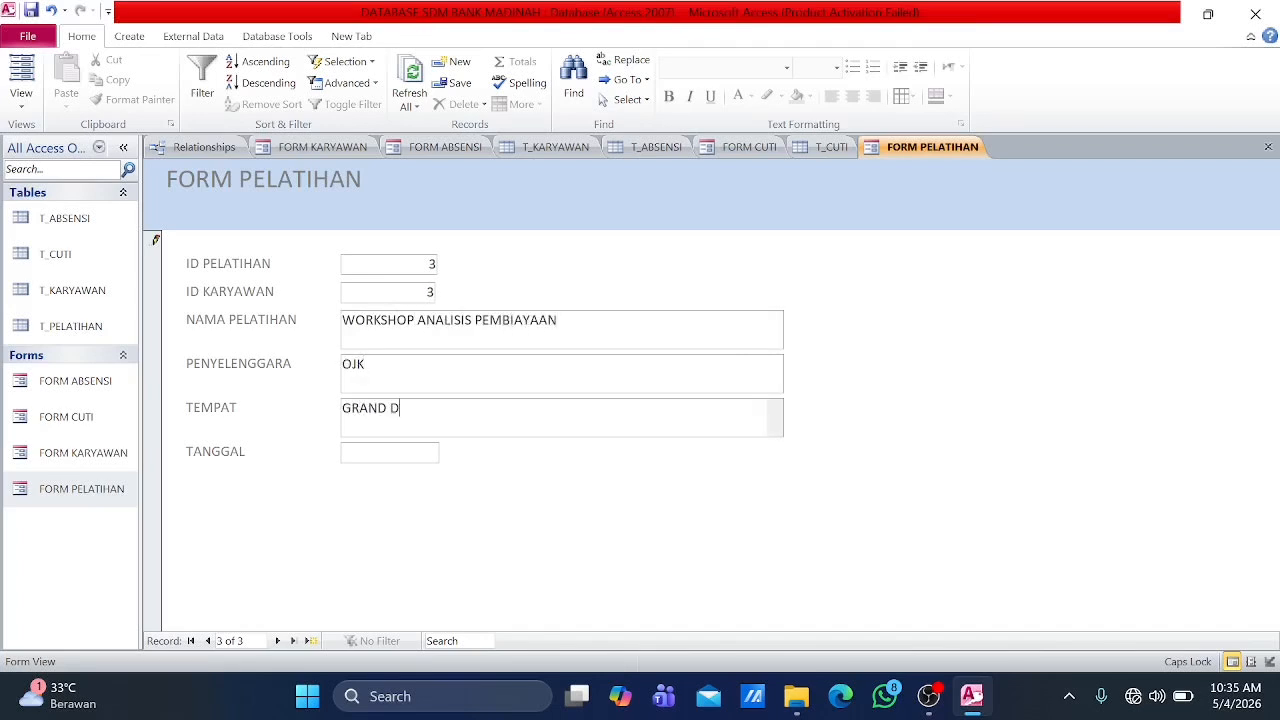
{"action": "left_click", "coordinate": [449, 452]}
{"action": "left_click", "coordinate": [395, 549]}
{"action": "left_click", "coordinate": [278, 641]}
{"action": "double_click", "coordinate": [70, 326]}
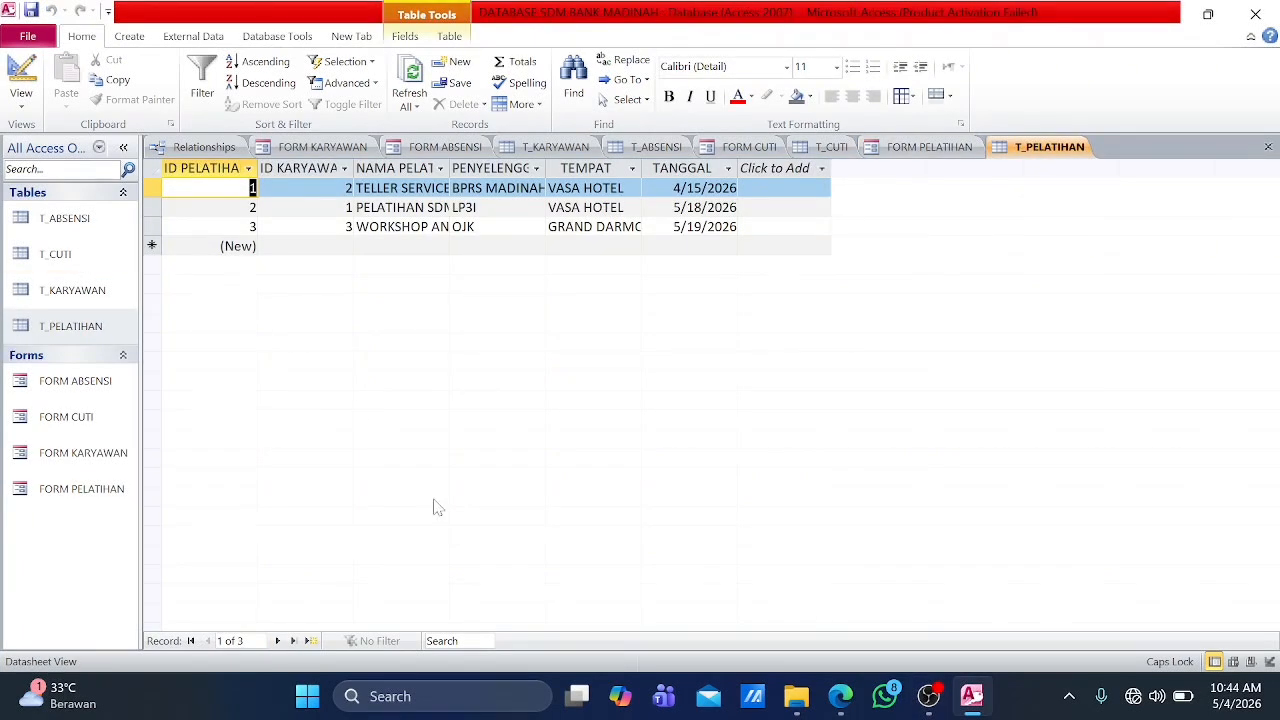
Step: Close all open objects, saving the layout changes of Relationships
{"action": "left_click", "coordinate": [234, 148]}
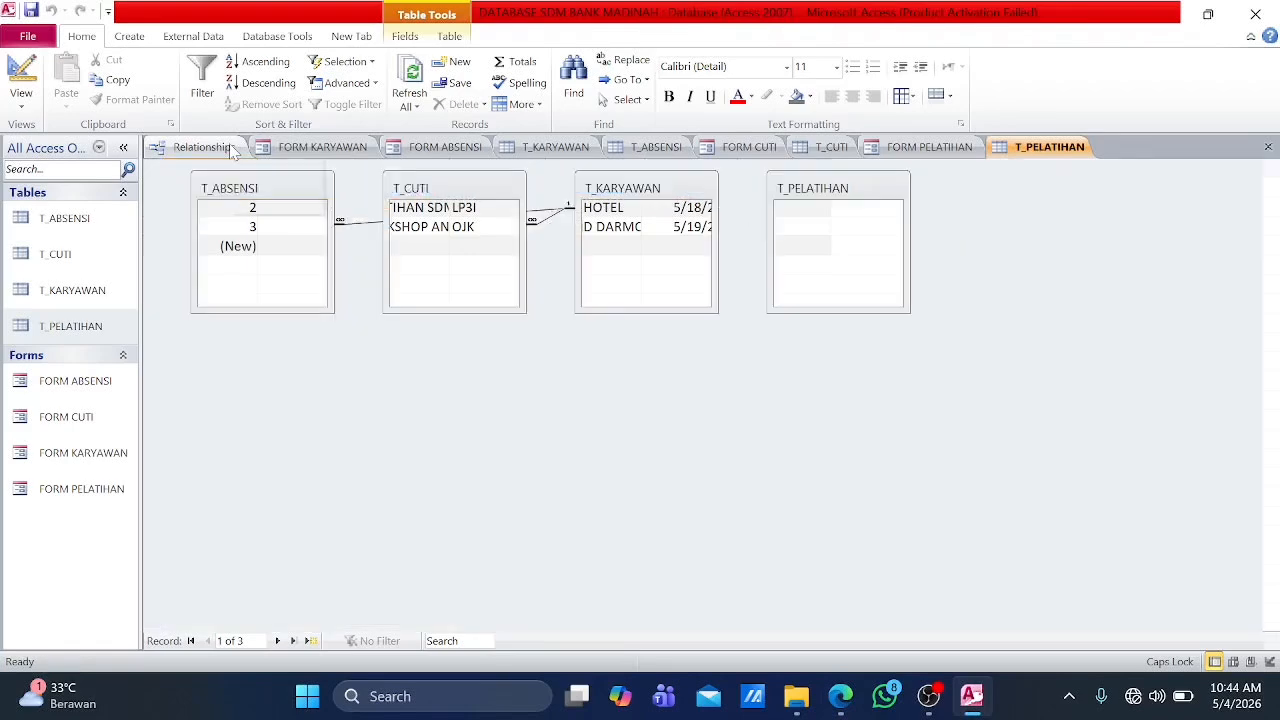
{"action": "right_click", "coordinate": [235, 149]}
{"action": "left_click", "coordinate": [278, 203]}
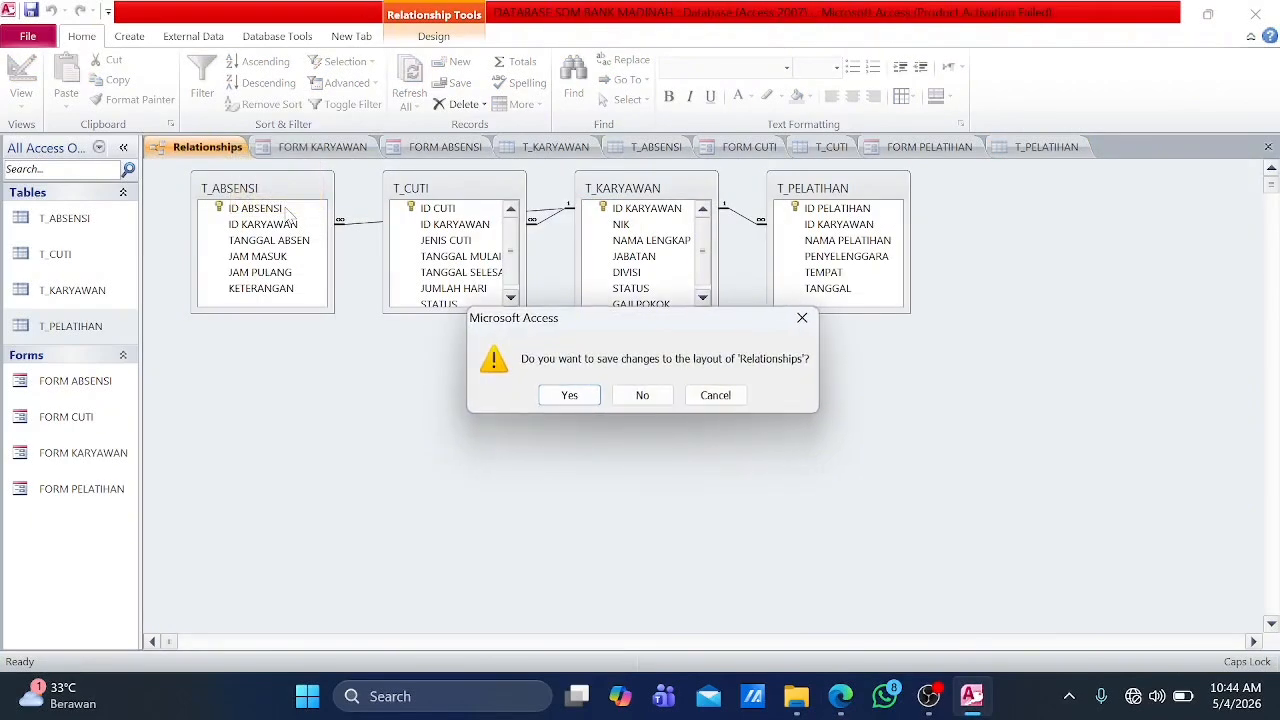
{"action": "left_click", "coordinate": [576, 400]}
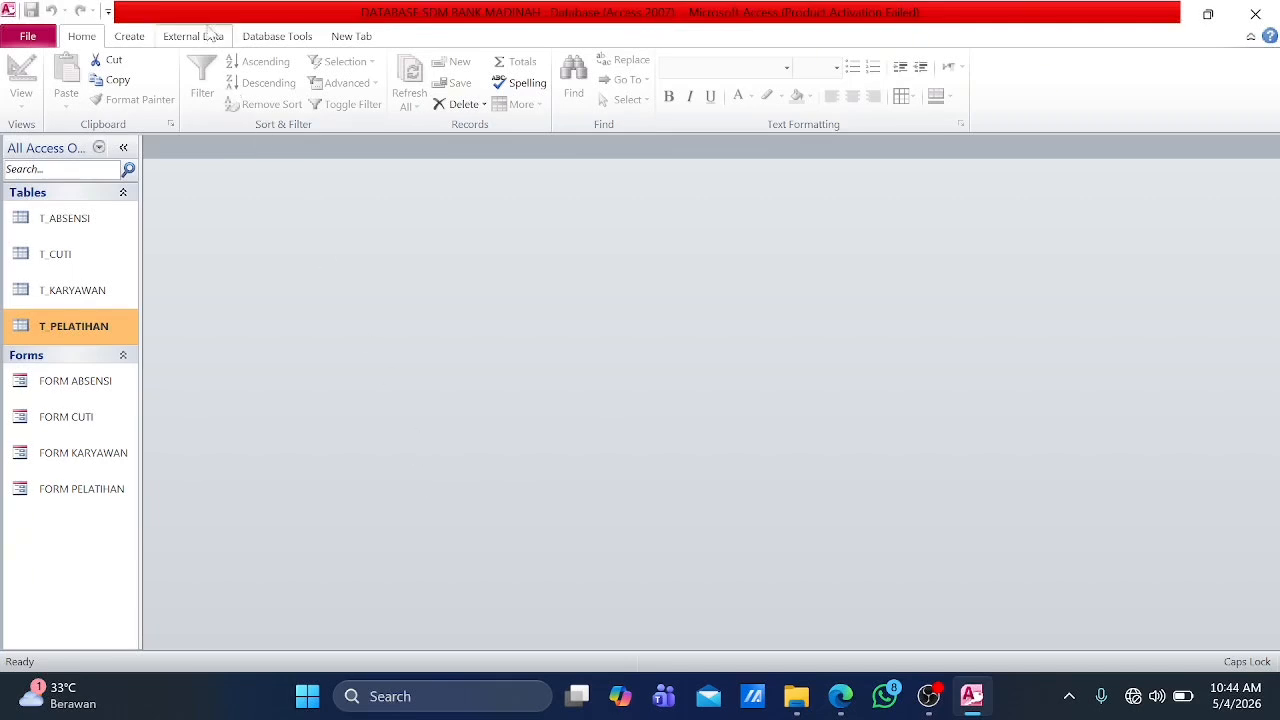
Step: Create a query in design view and add the T_KARYAWAN and T_ABSENSI tables to it
{"action": "left_click", "coordinate": [264, 38]}
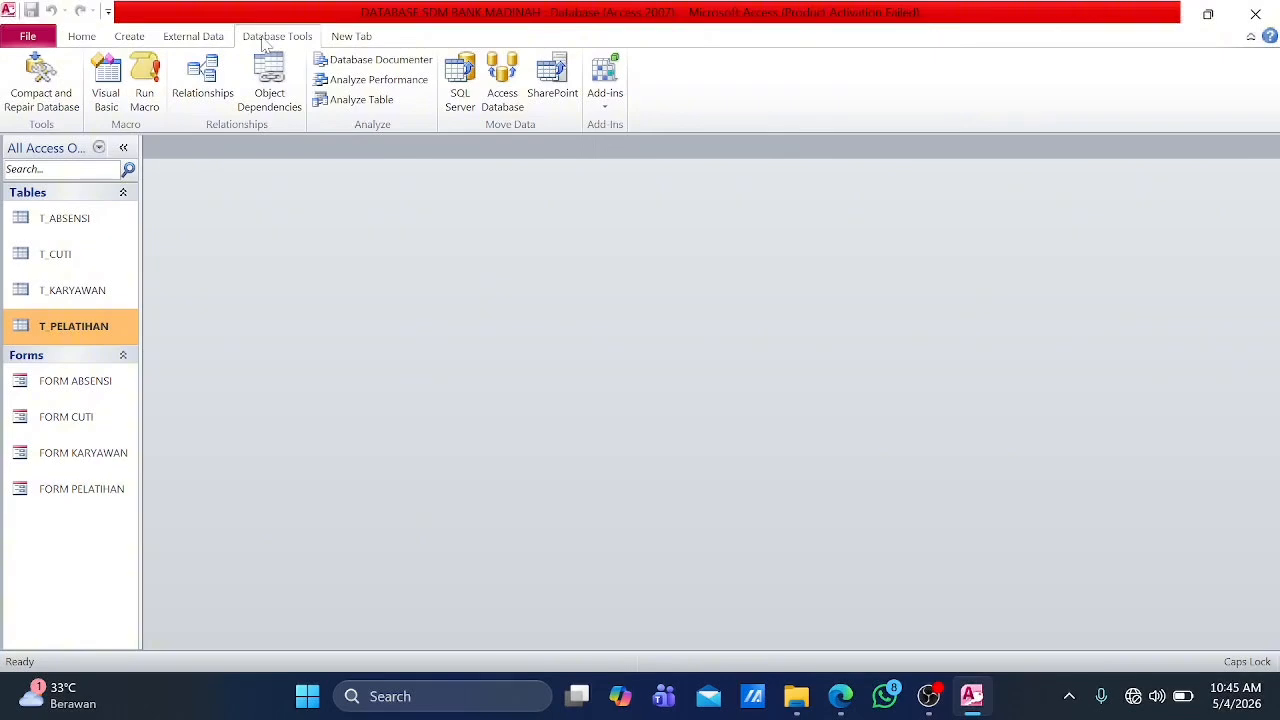
{"action": "left_click", "coordinate": [131, 38]}
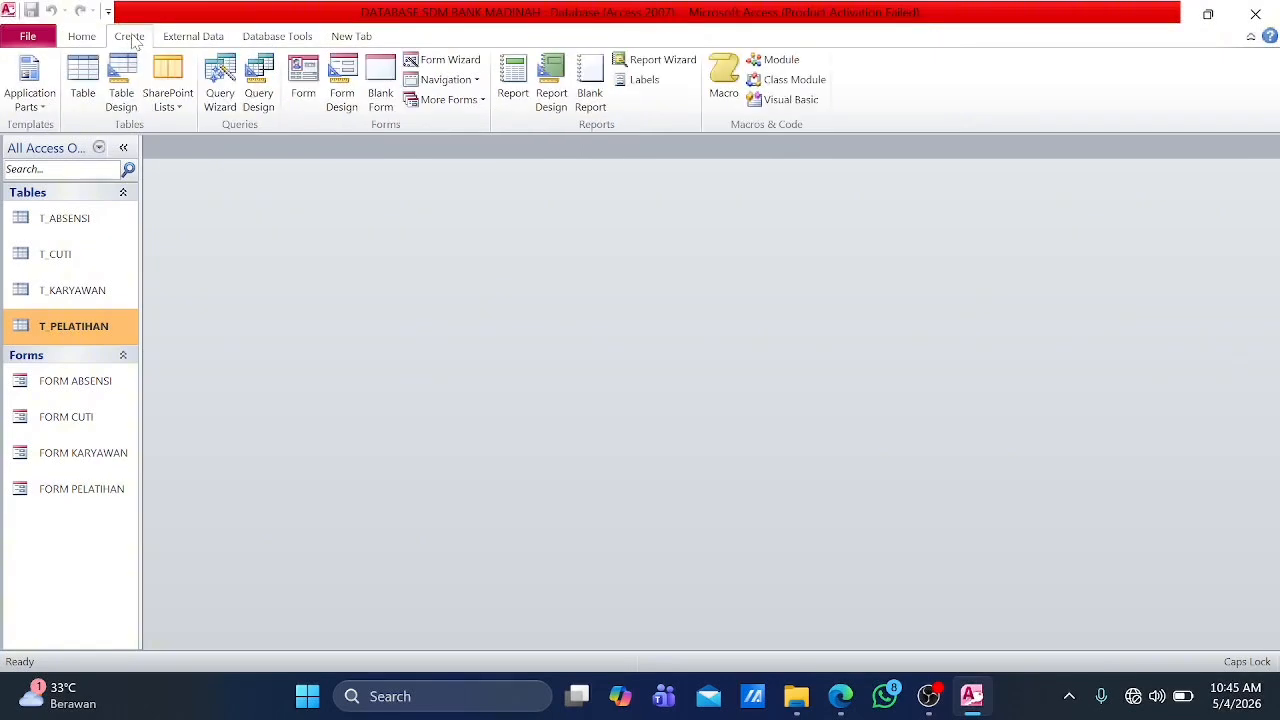
{"action": "left_click", "coordinate": [260, 88]}
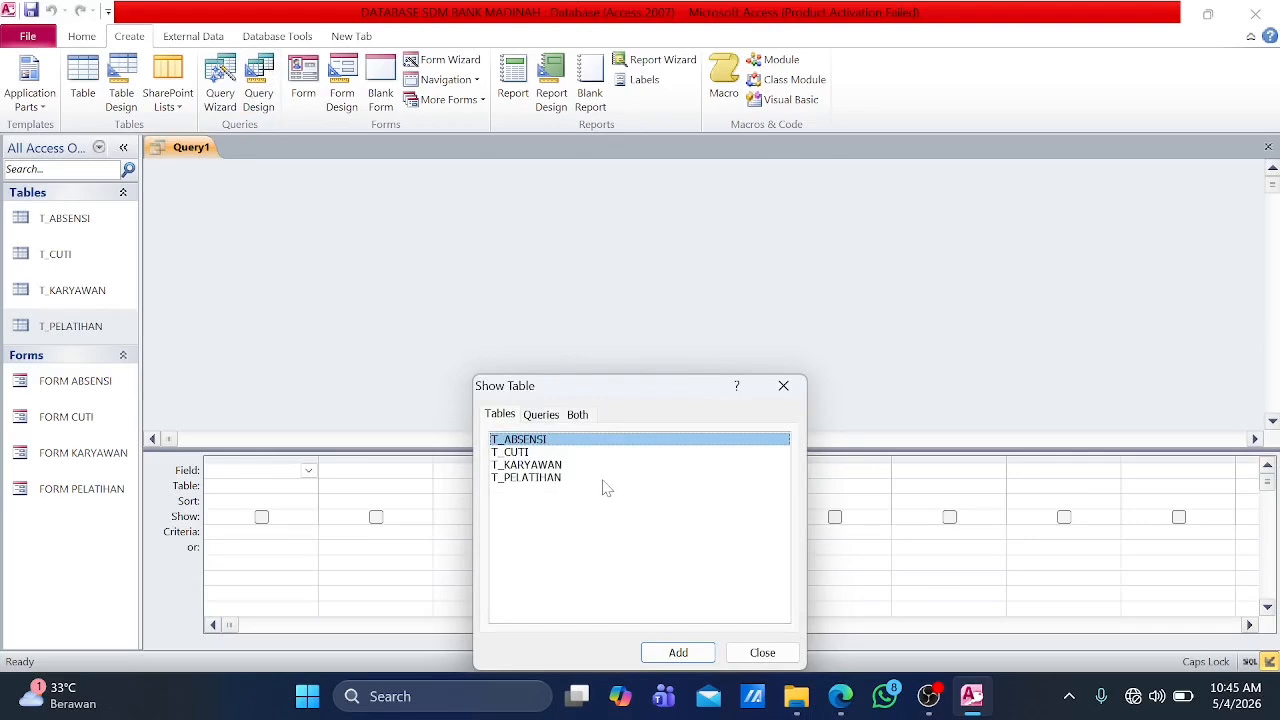
{"action": "left_click", "coordinate": [562, 465]}
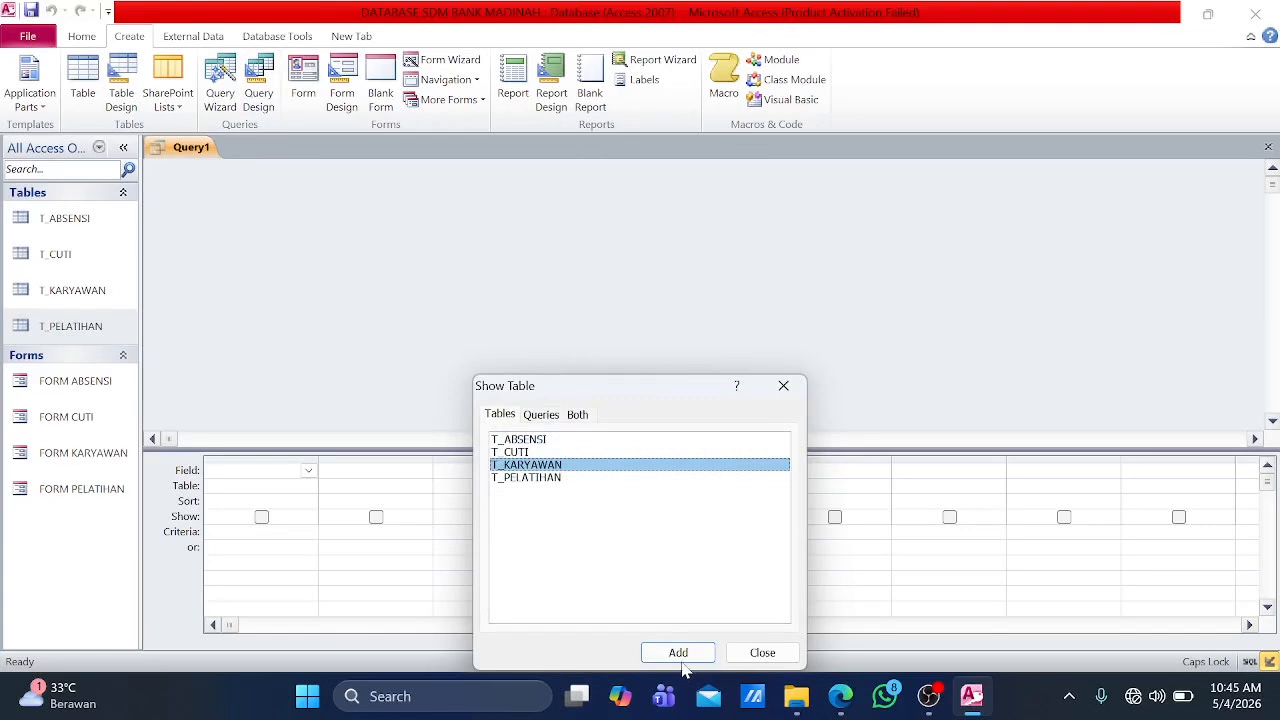
{"action": "left_click", "coordinate": [682, 653]}
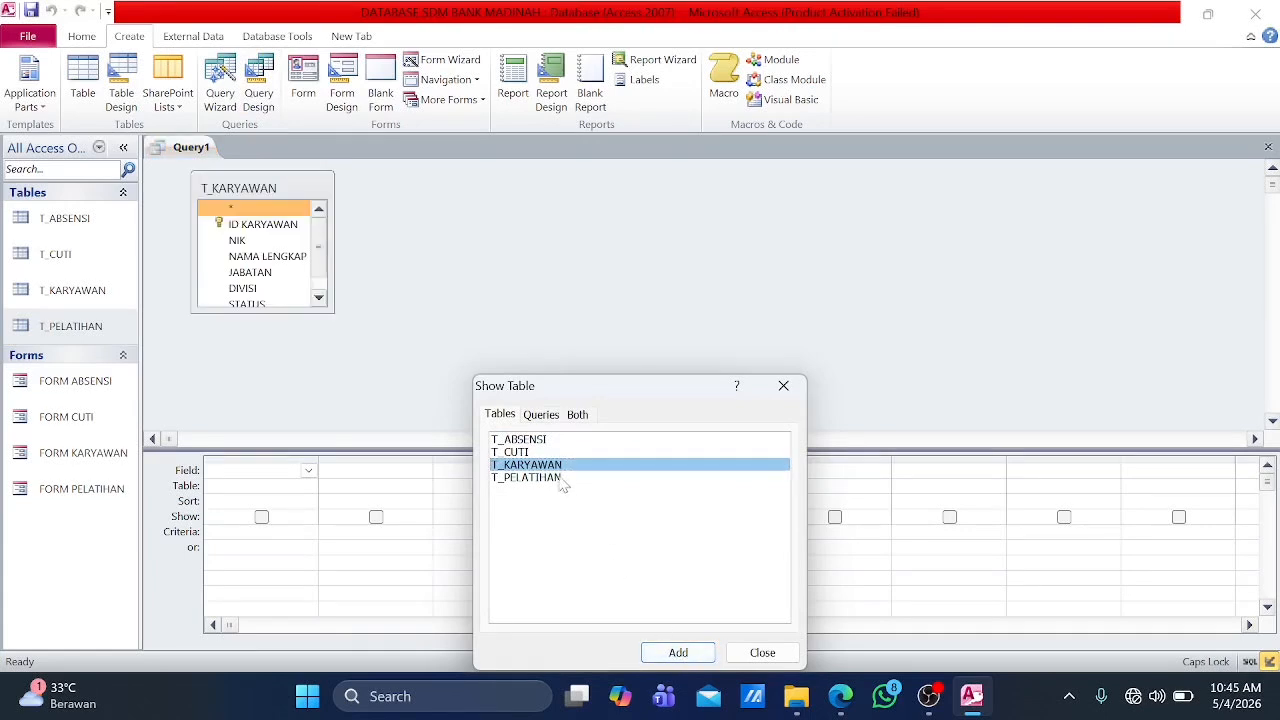
{"action": "left_click", "coordinate": [550, 441]}
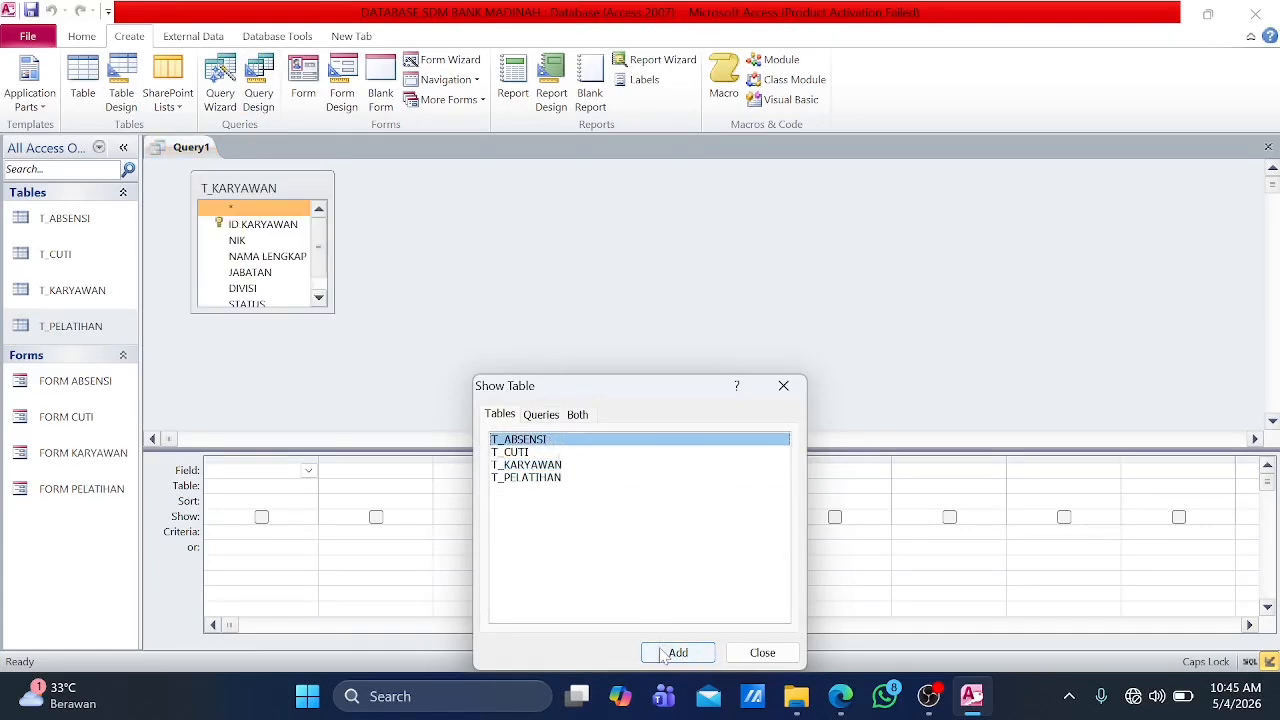
{"action": "left_click", "coordinate": [678, 652]}
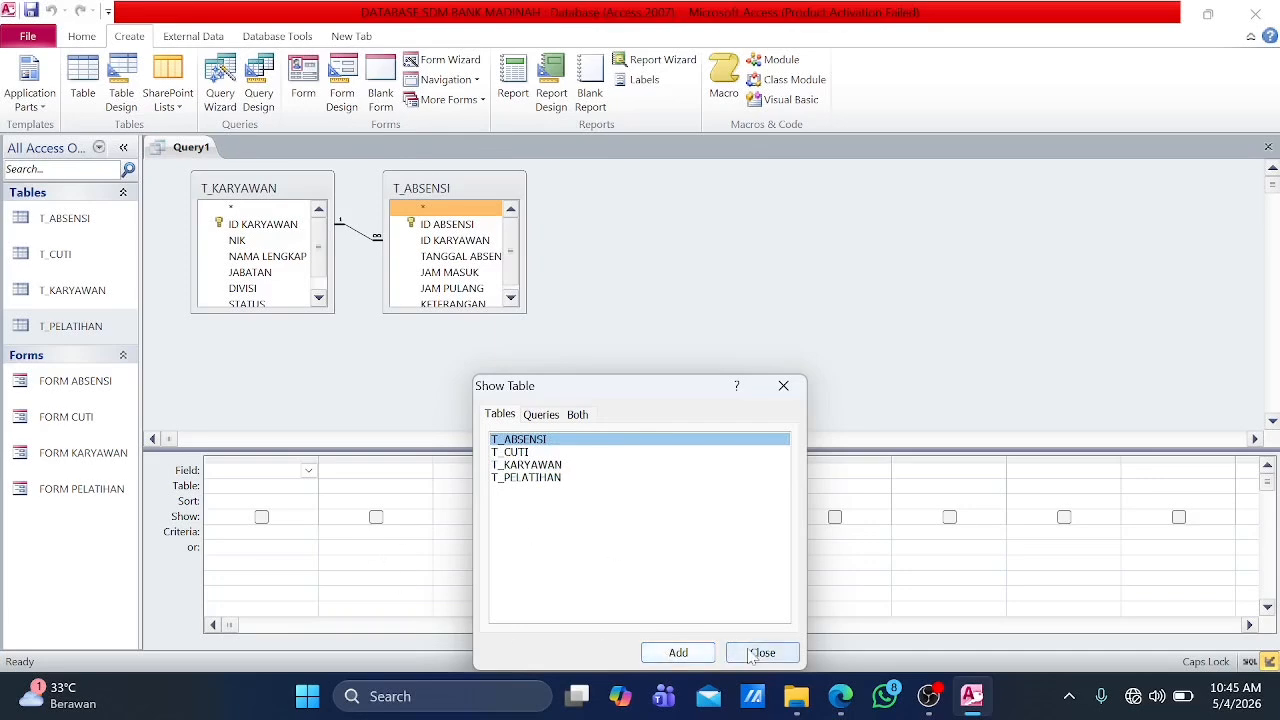
{"action": "left_click", "coordinate": [750, 652]}
Step: Add NAMA LENGKAP from T_KARYAWAN and TANGGAL ABSEN from T_ABSENSI as the first two query fields
{"action": "left_click", "coordinate": [309, 472]}
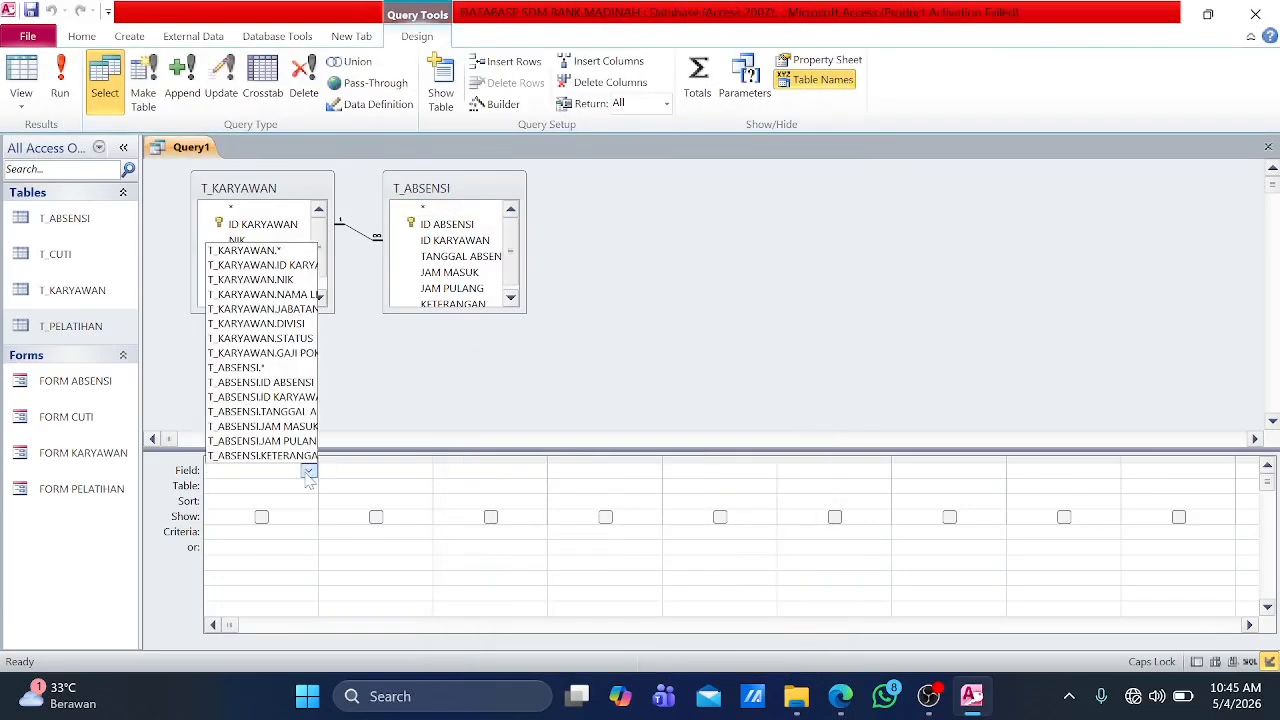
{"action": "left_click", "coordinate": [276, 296]}
{"action": "left_click", "coordinate": [423, 472]}
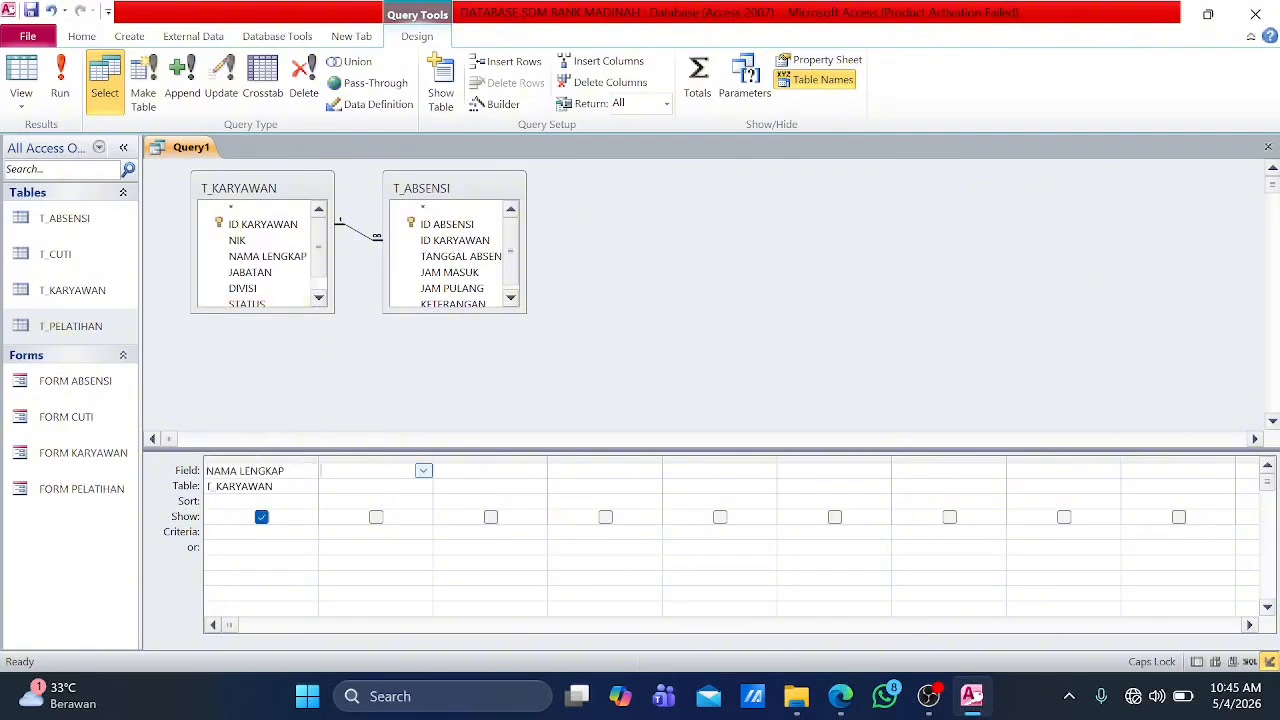
{"action": "left_click", "coordinate": [423, 472]}
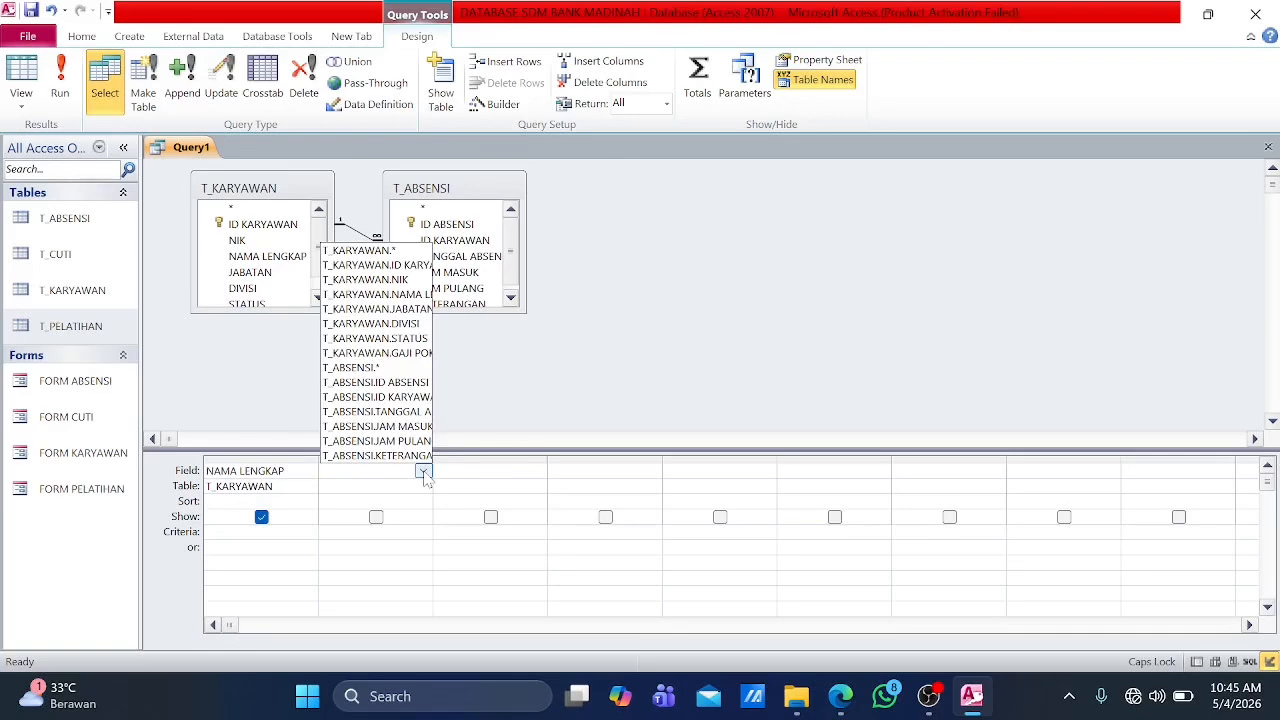
{"action": "left_click", "coordinate": [403, 411]}
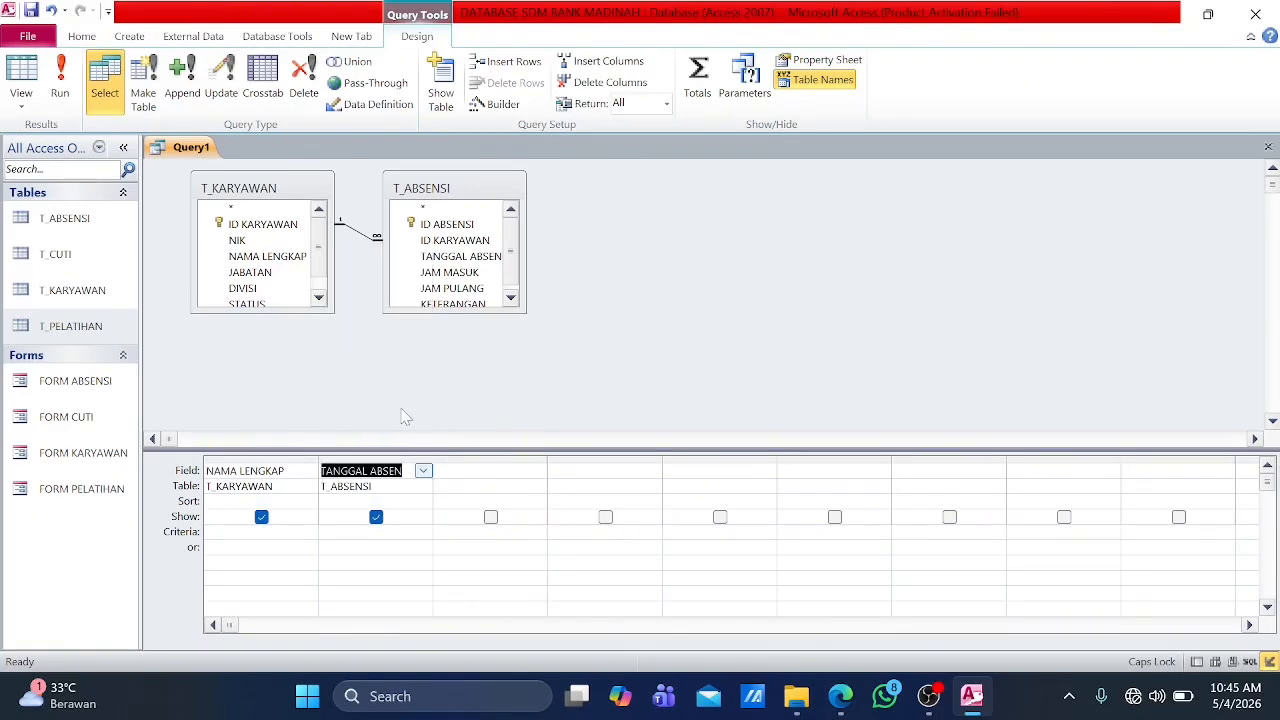
Step: Add JAM MASUK and JAM PULANG from T_ABSENSI as the third and fourth query fields
{"action": "left_click", "coordinate": [500, 471]}
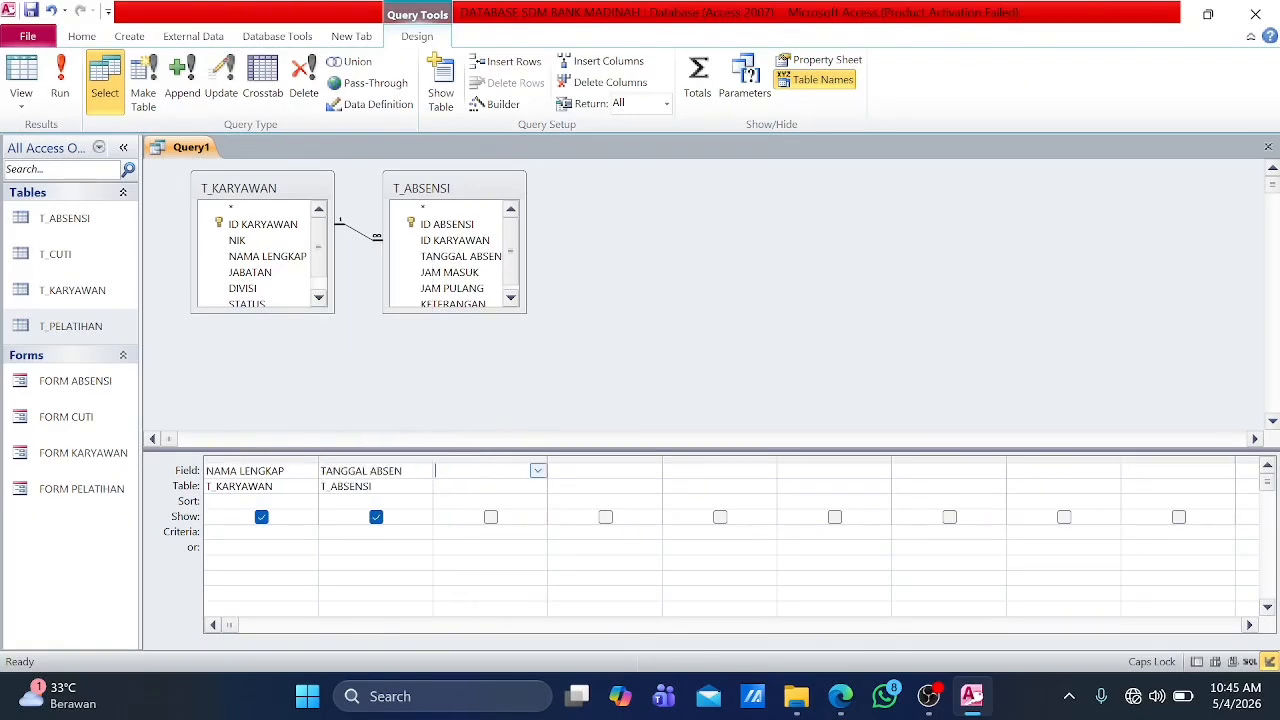
{"action": "left_click", "coordinate": [537, 472]}
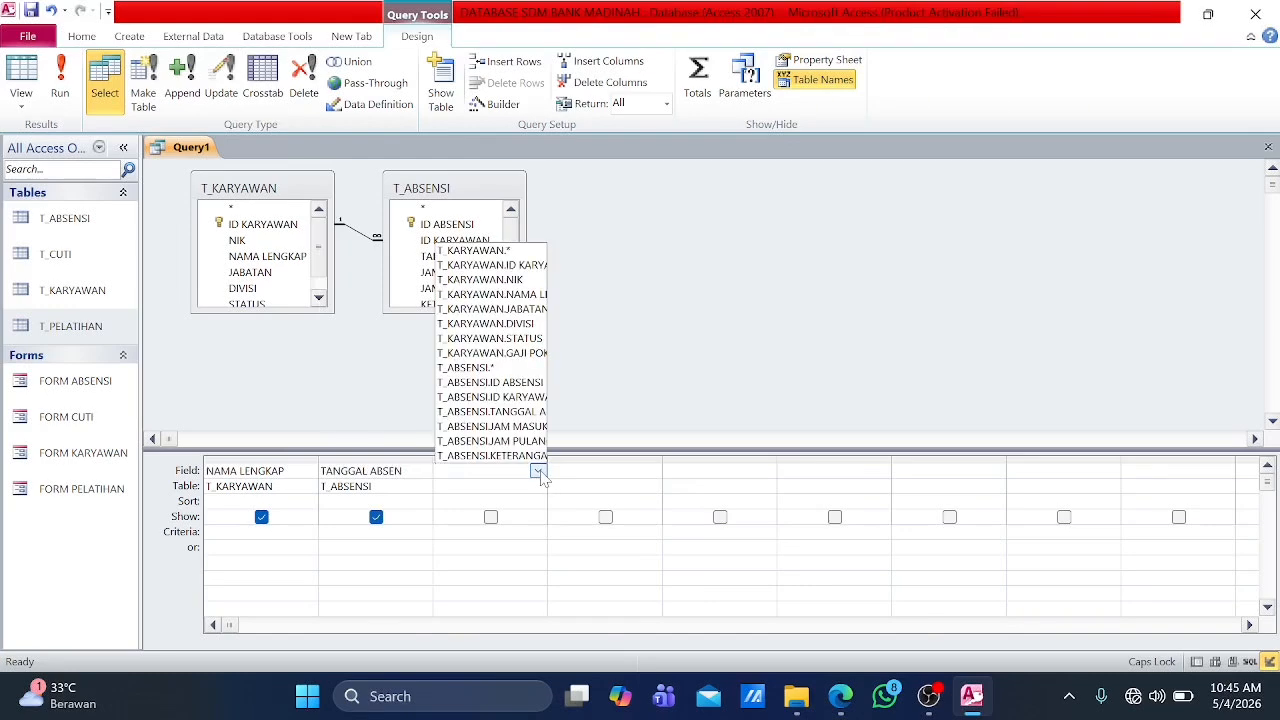
{"action": "left_click", "coordinate": [527, 426]}
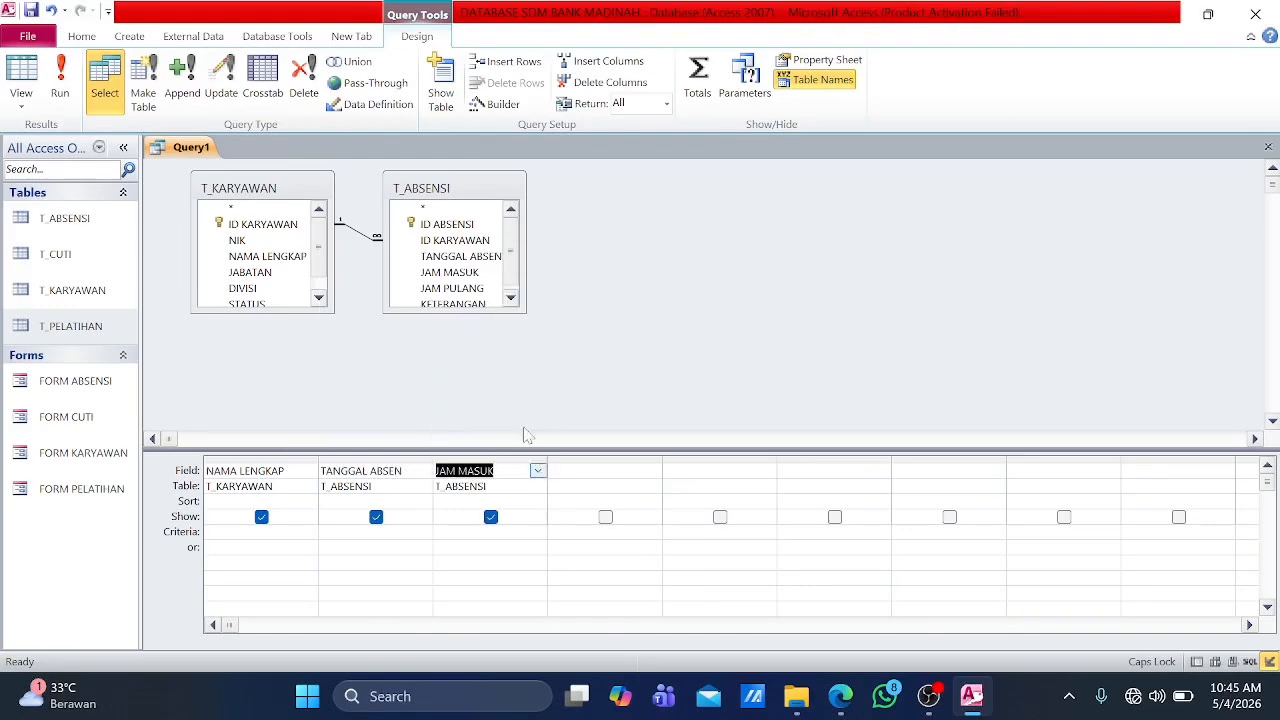
{"action": "left_click", "coordinate": [652, 471]}
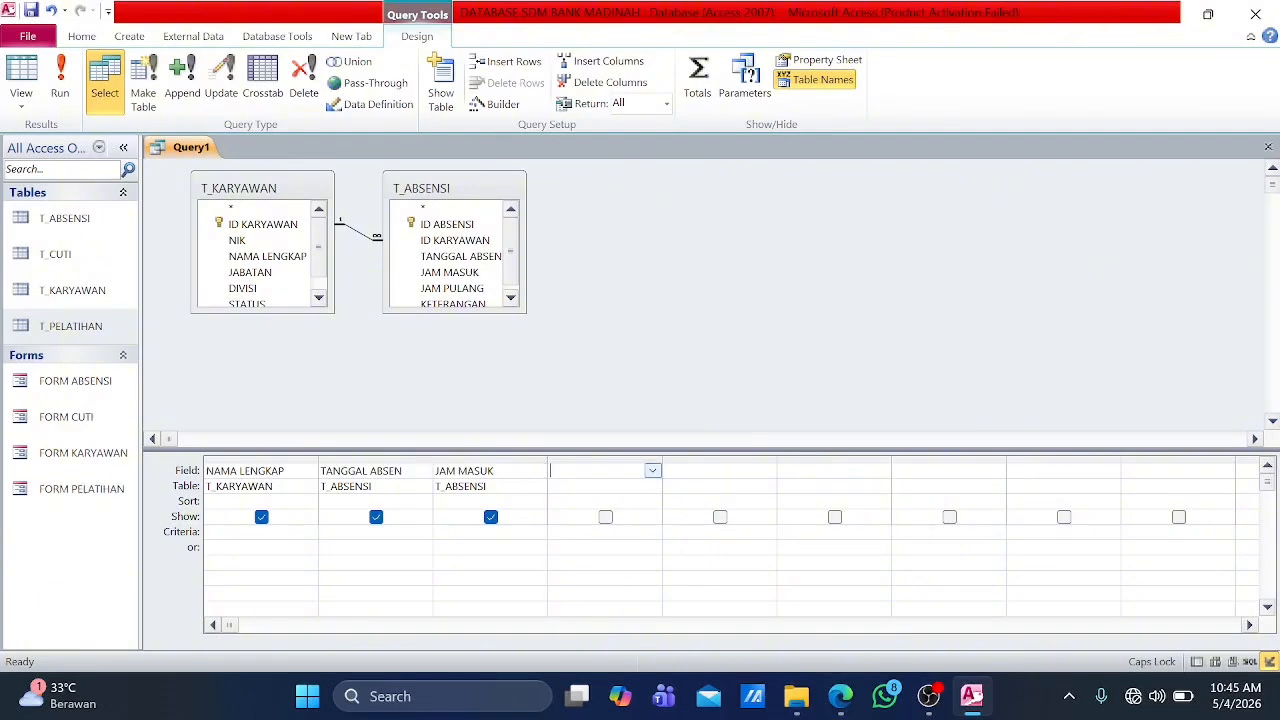
{"action": "left_click", "coordinate": [652, 471]}
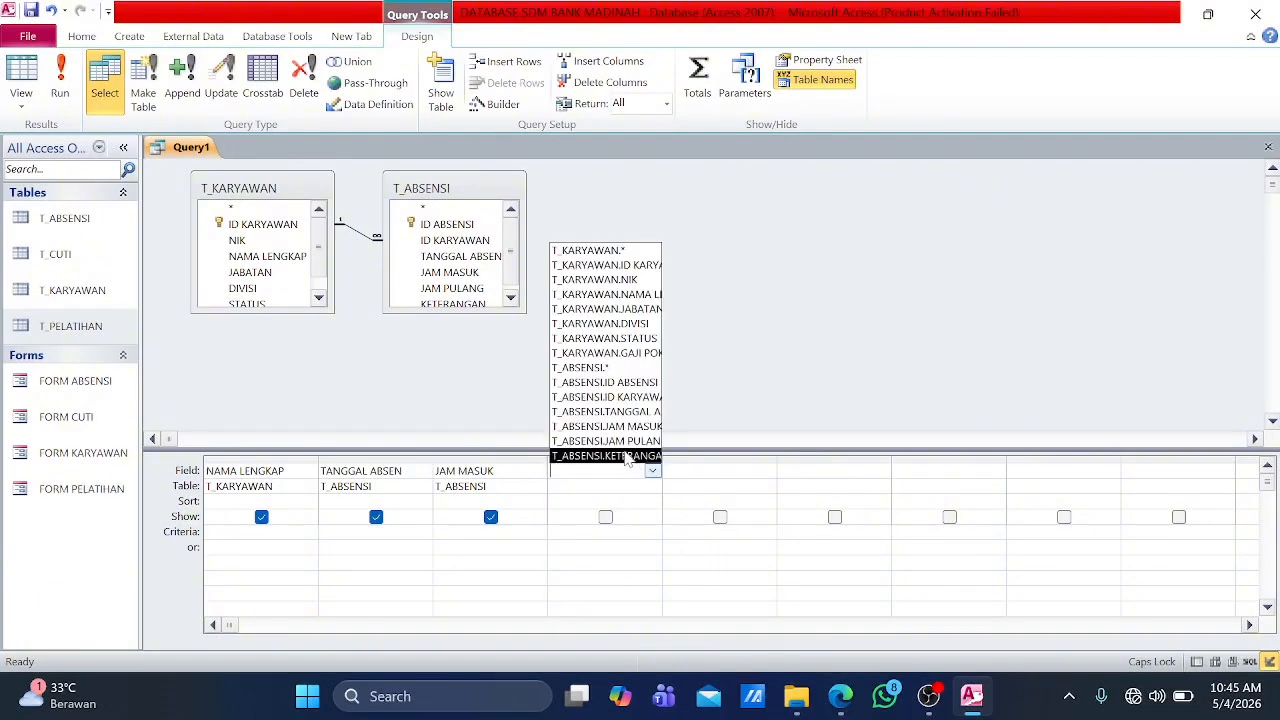
{"action": "left_click", "coordinate": [636, 447]}
{"action": "key", "text": "Tab"}
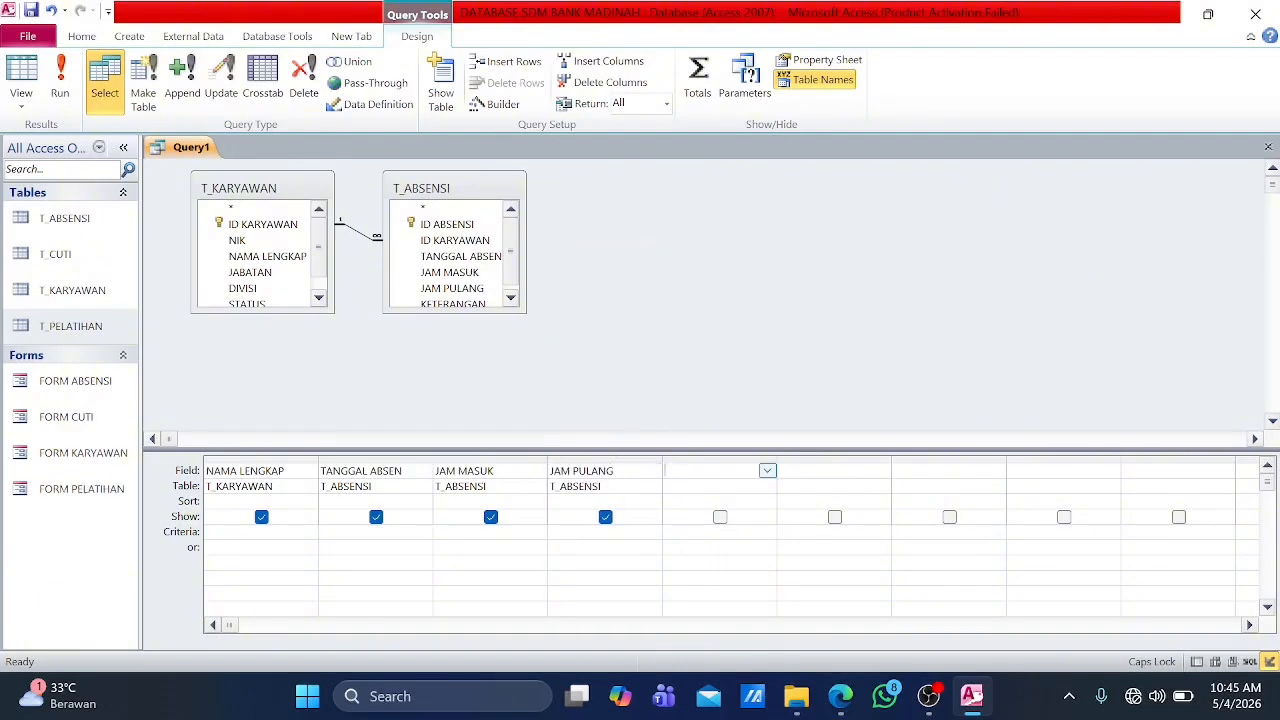
Step: Add KETERANGAN from T_ABSENSI as the fifth query field and display the query results in datasheet view
{"action": "left_click", "coordinate": [767, 473]}
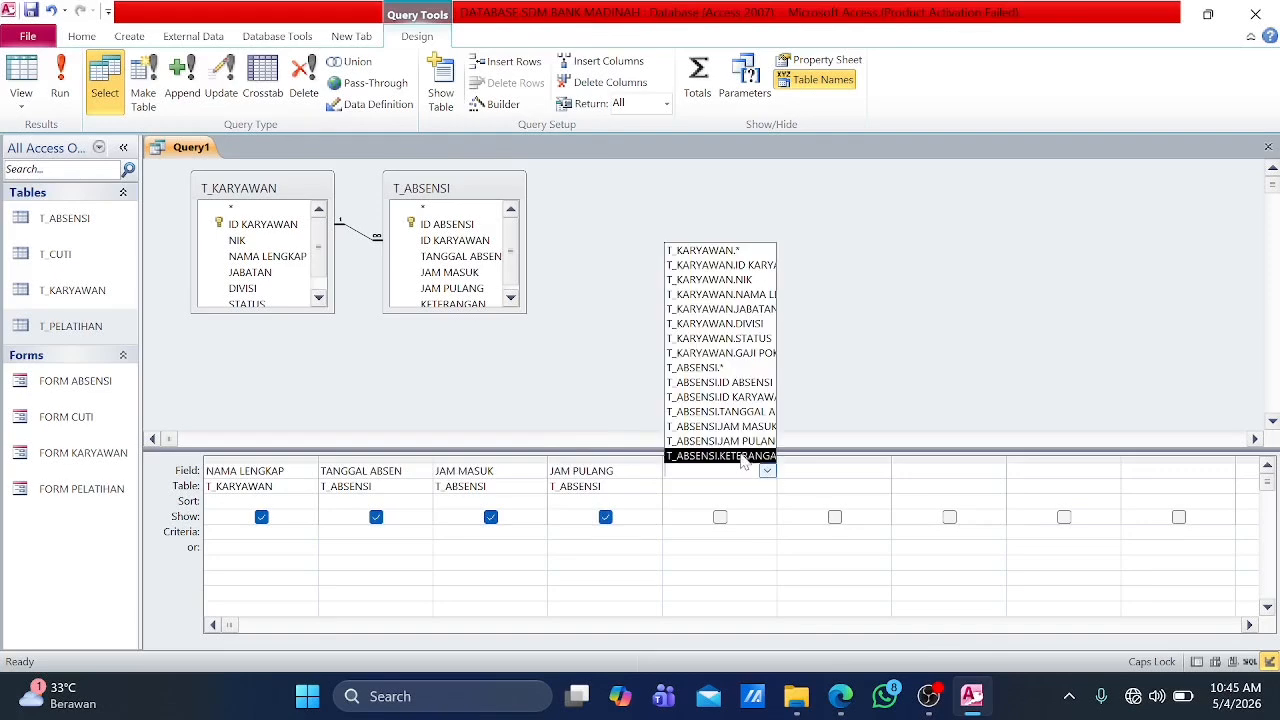
{"action": "left_click", "coordinate": [745, 456]}
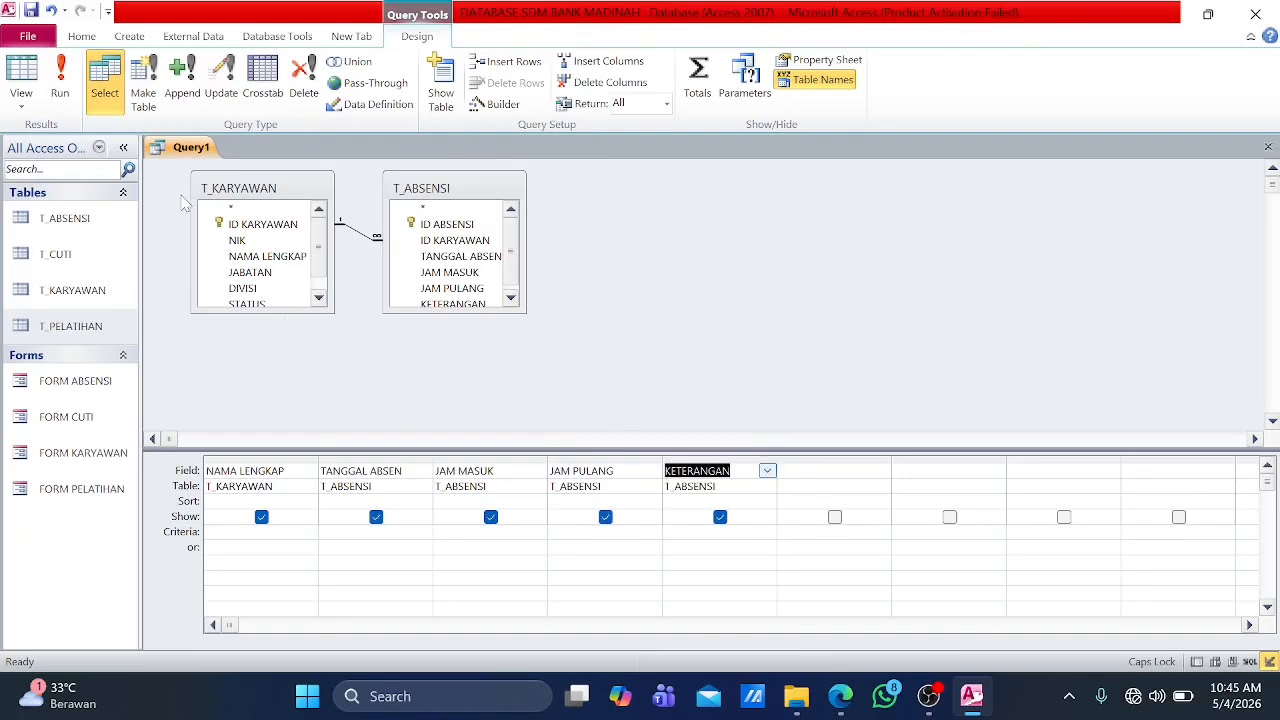
{"action": "left_click", "coordinate": [21, 75]}
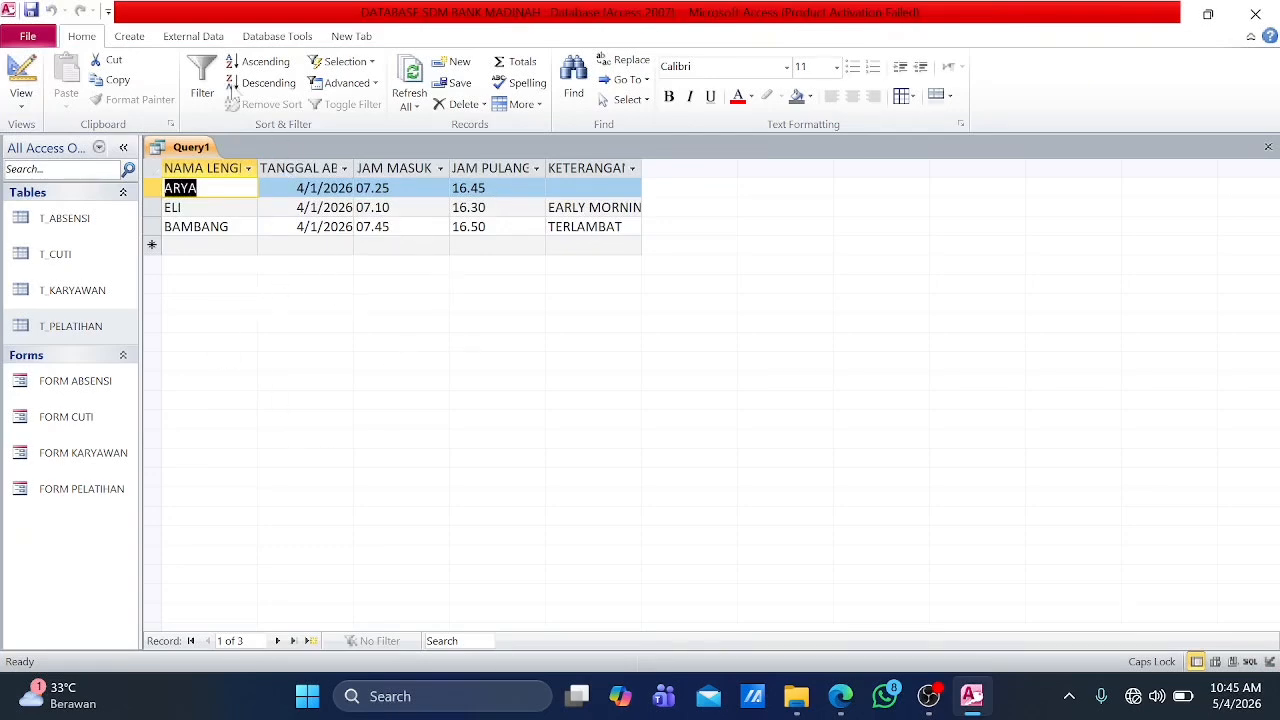
Step: Save the query as DATA ABSENSI BULAN APRIL
{"action": "left_click", "coordinate": [130, 36]}
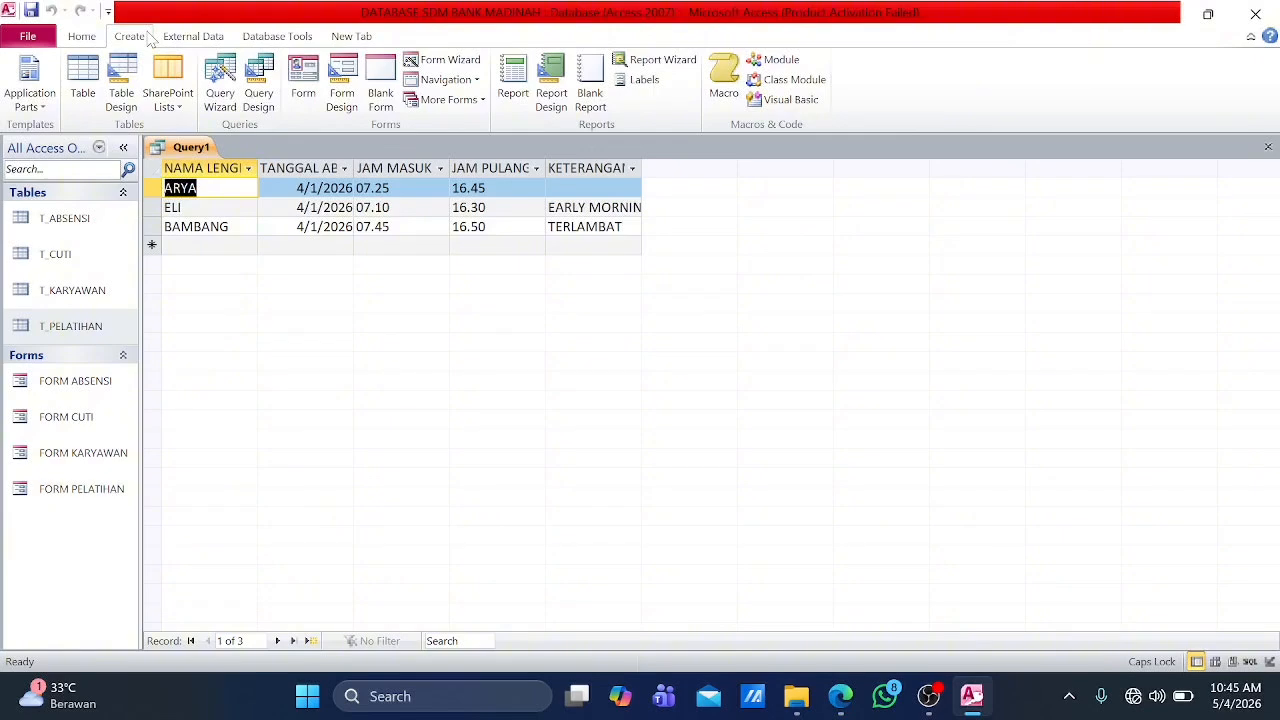
{"action": "key", "text": "ctrl+s"}
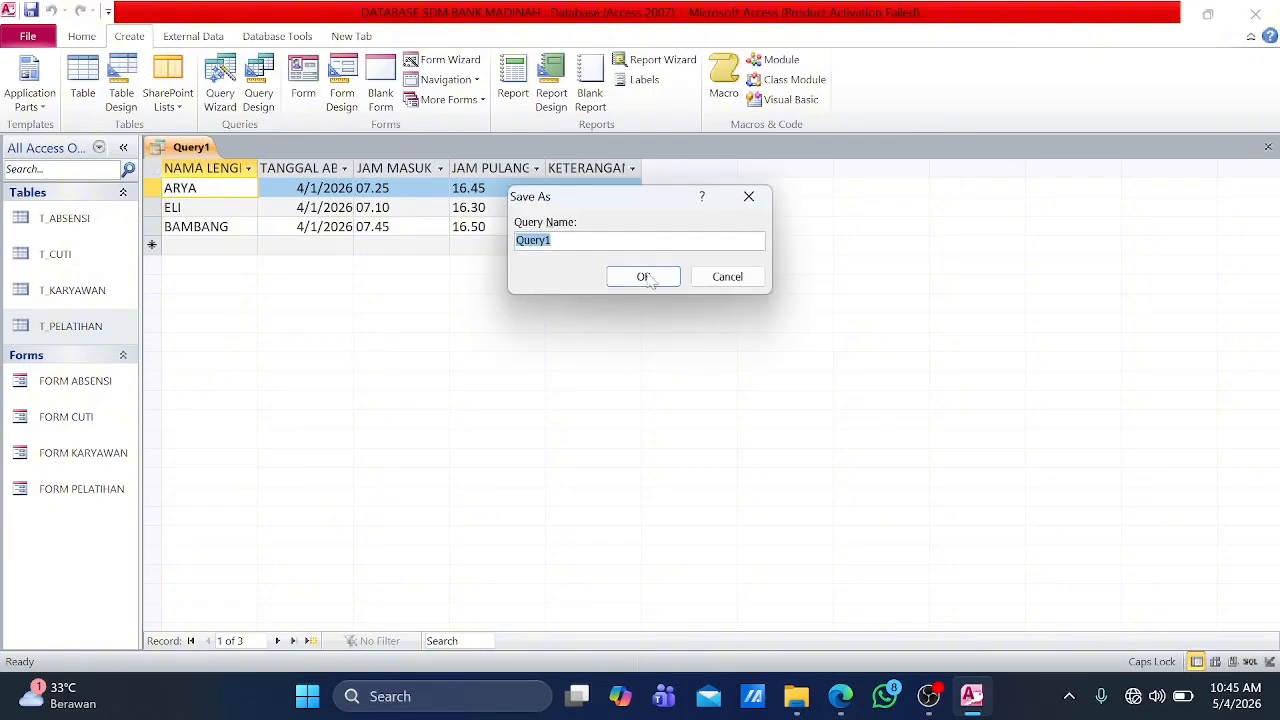
{"action": "type", "text": "DATA ABSENSI BULAN APR"}
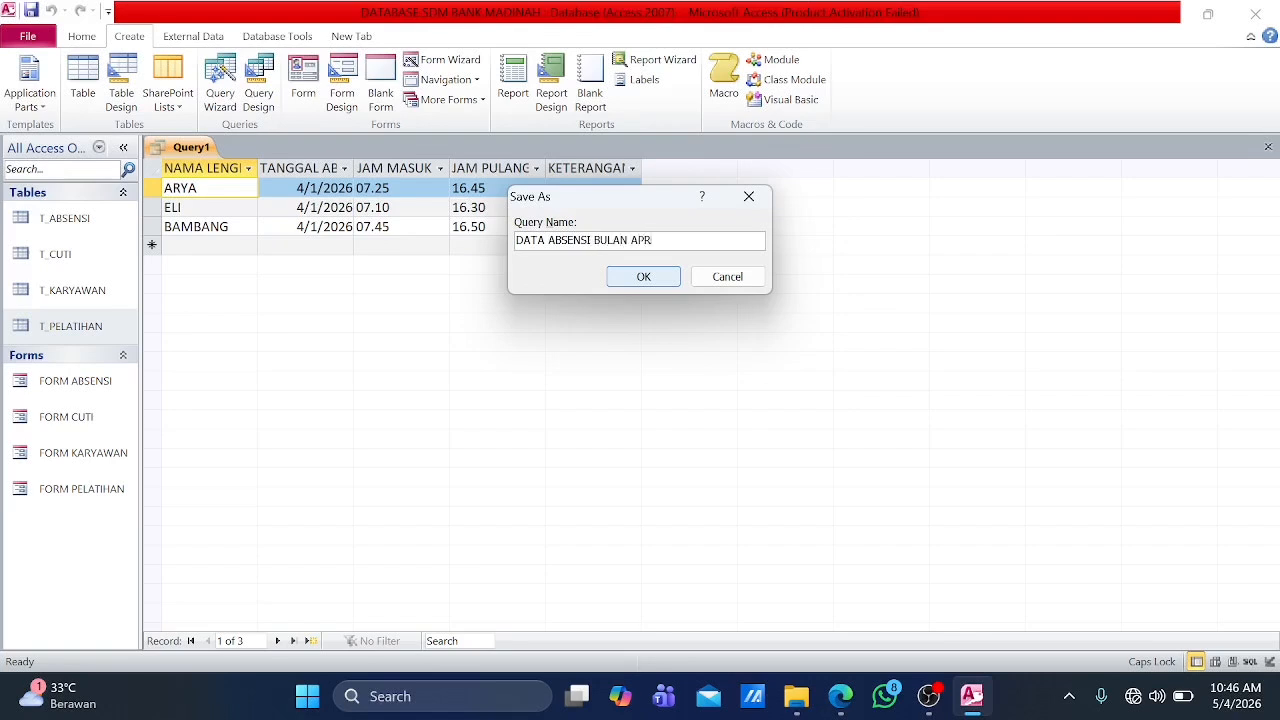
{"action": "left_click", "coordinate": [670, 277]}
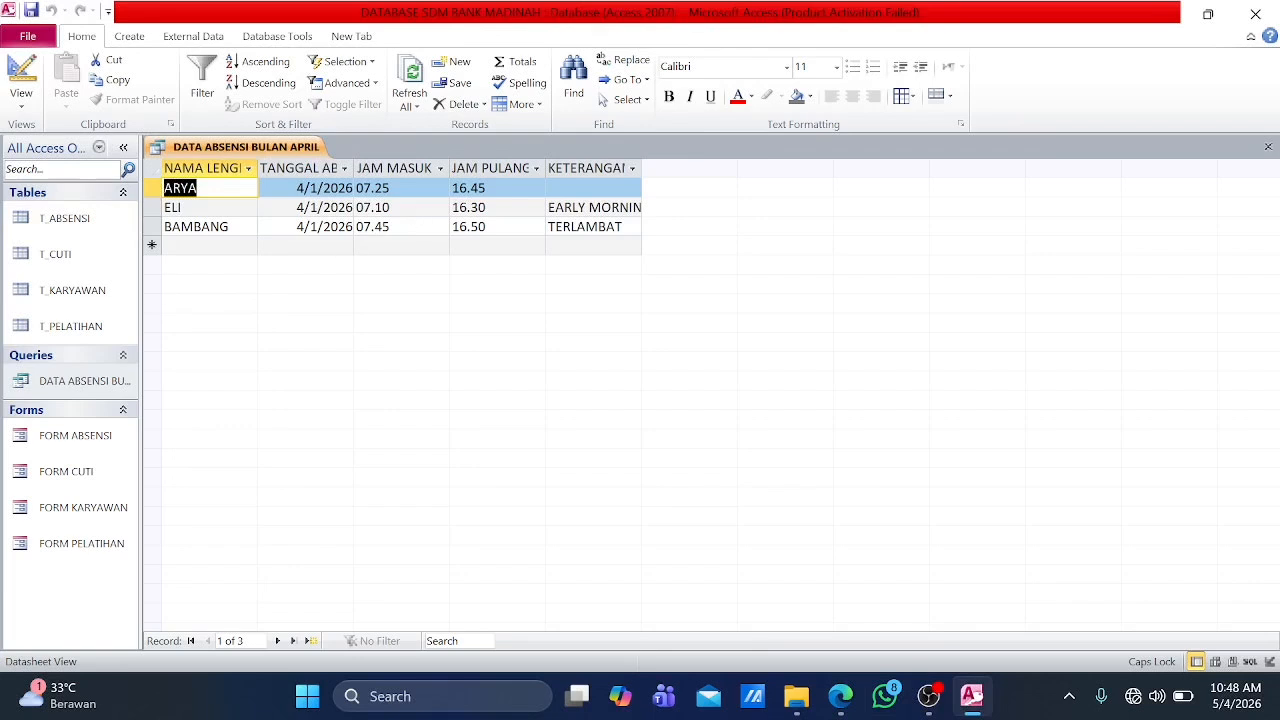
Step: Start a Report Wizard report and include all fields of the DATA ABSENSI BULAN APRIL query
{"action": "left_click", "coordinate": [132, 38]}
{"action": "left_click", "coordinate": [650, 62]}
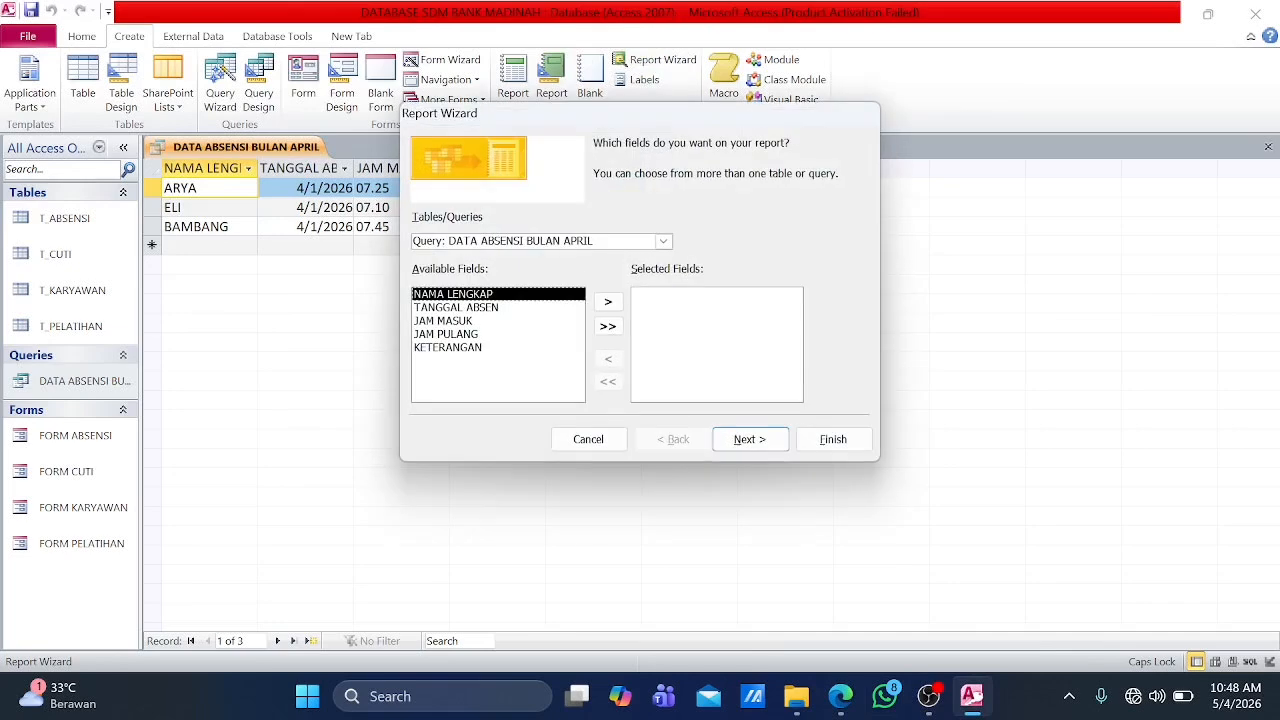
{"action": "left_click", "coordinate": [607, 326]}
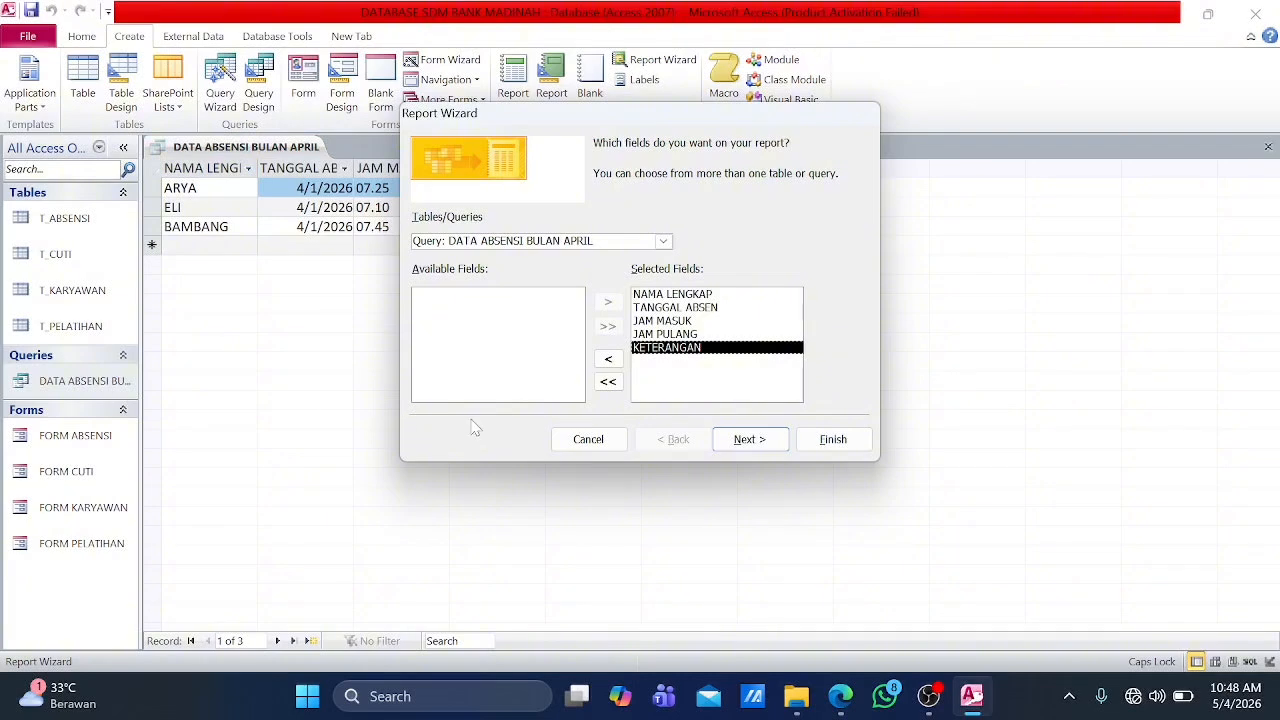
{"action": "left_click", "coordinate": [749, 441]}
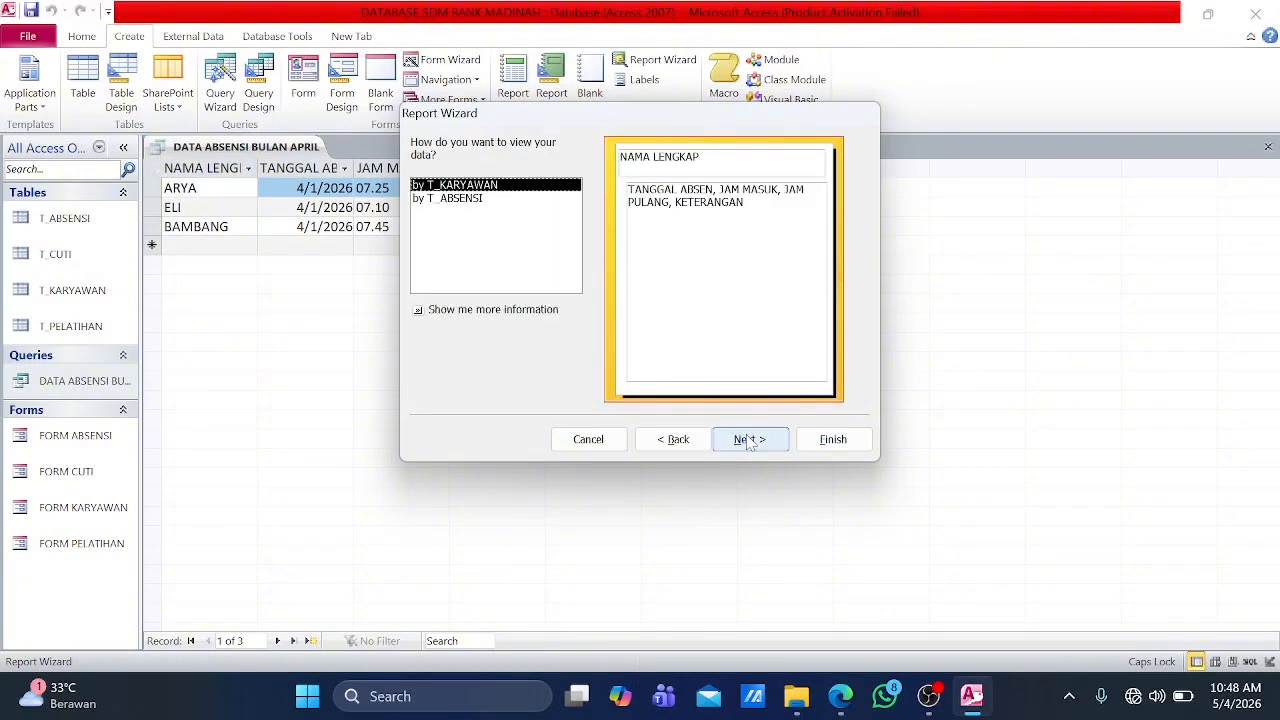
Step: Organise the report data by T_ABSENSI without grouping levels or sorting, and choose the Columnar layout
{"action": "left_click", "coordinate": [449, 200]}
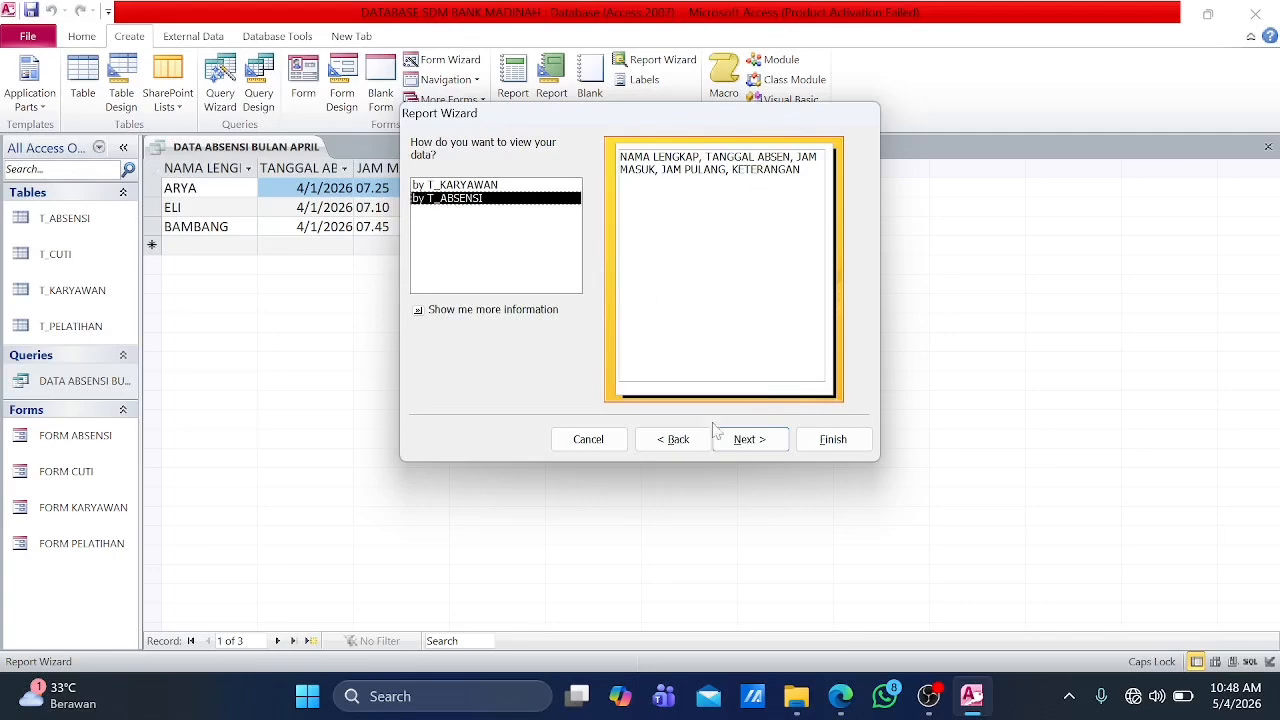
{"action": "left_click", "coordinate": [751, 441]}
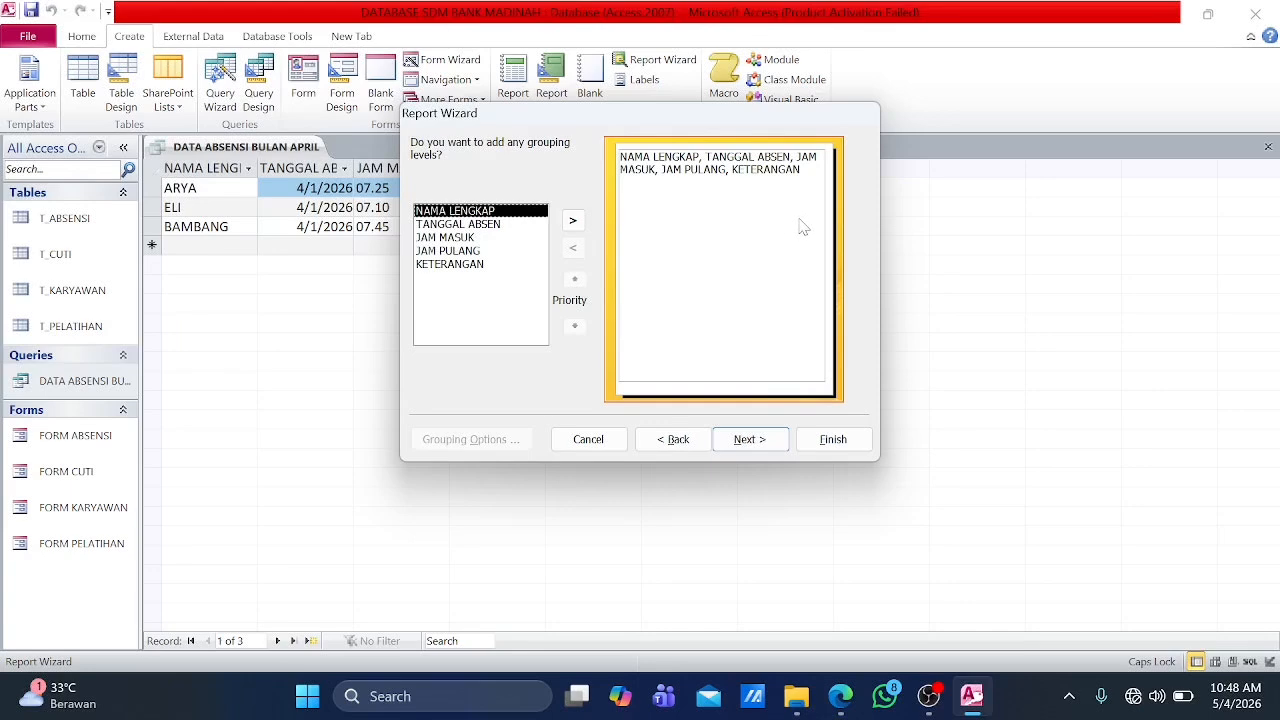
{"action": "left_click", "coordinate": [772, 442]}
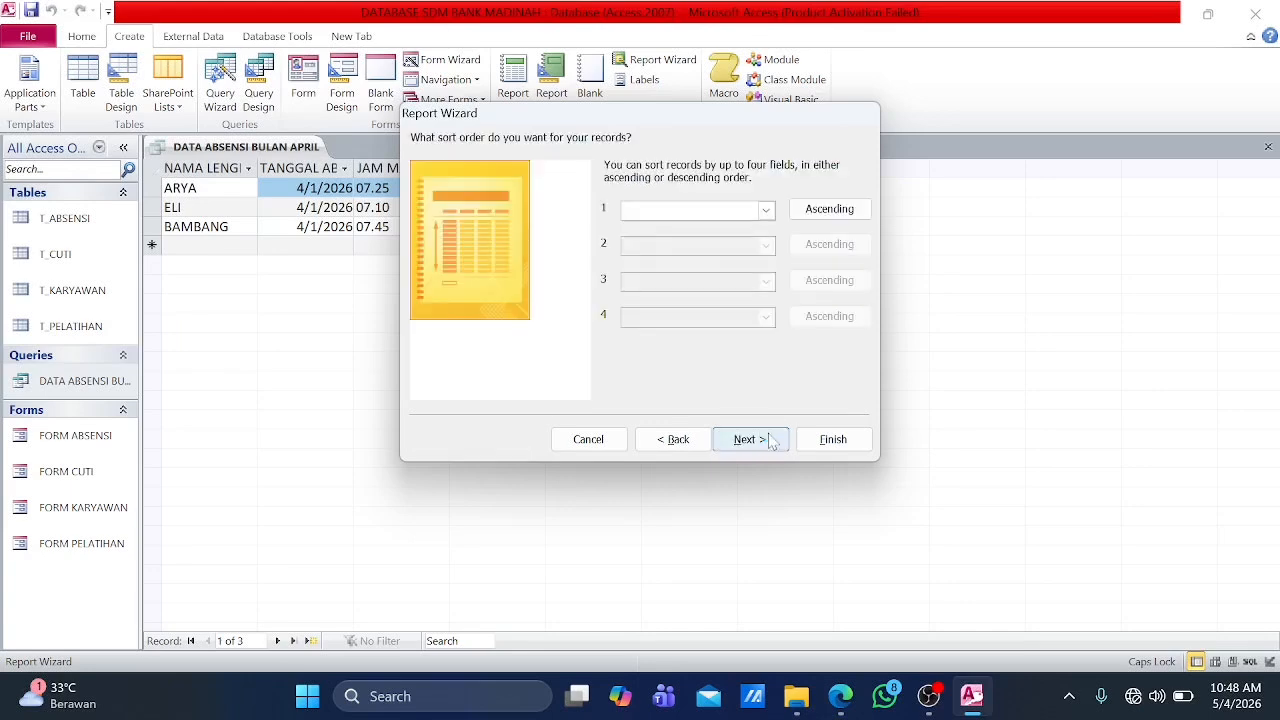
{"action": "left_click", "coordinate": [768, 440]}
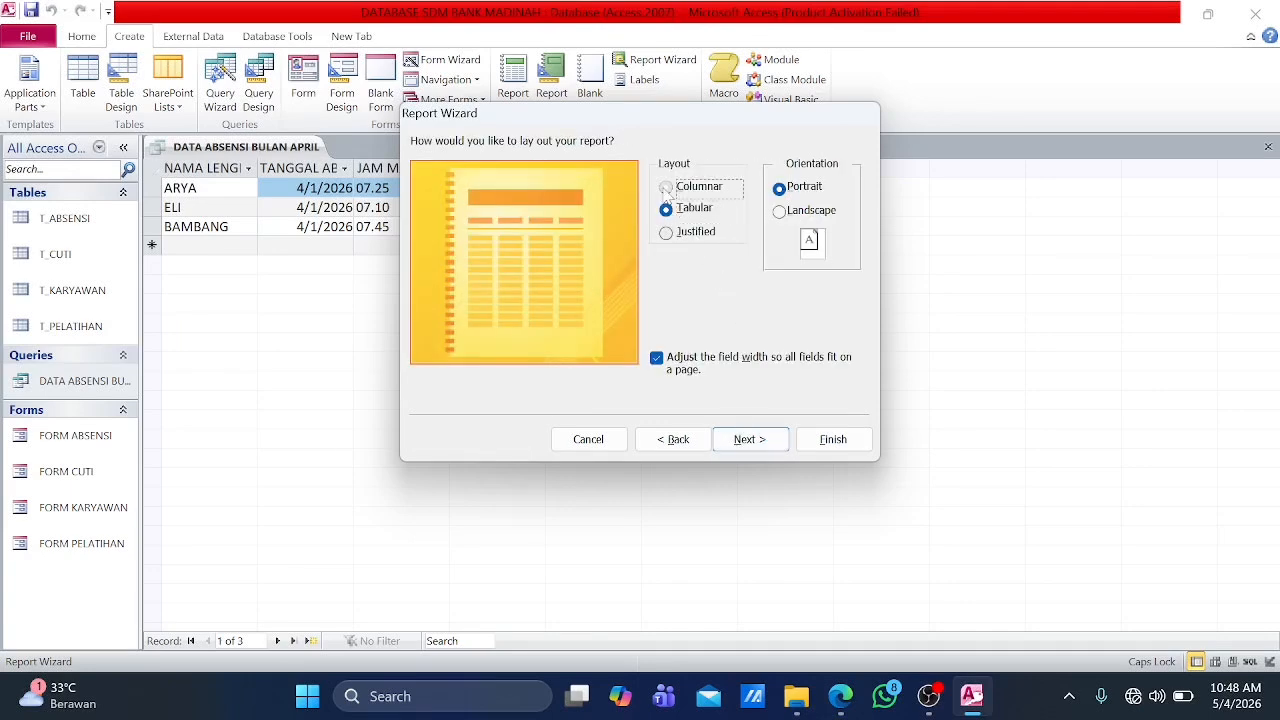
{"action": "left_click", "coordinate": [666, 187]}
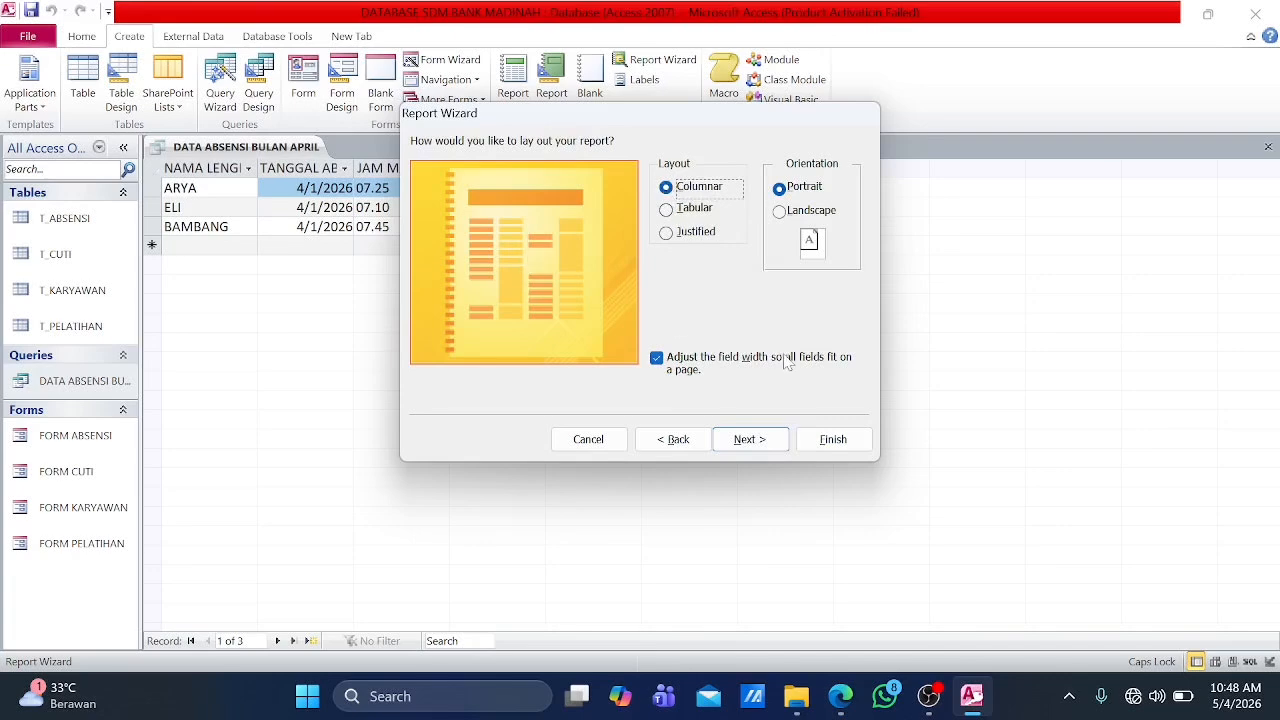
{"action": "left_click", "coordinate": [750, 440]}
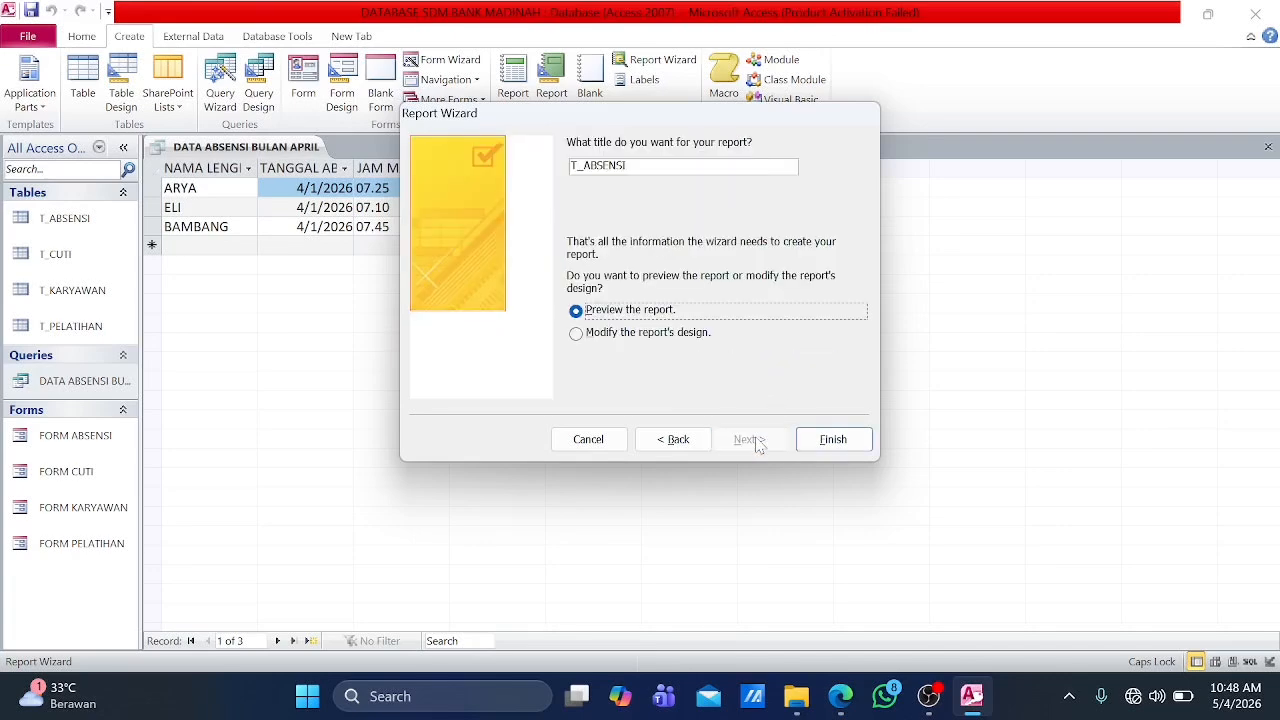
Step: Title the report LAPORAN ABSENSI BULAN APRIL and generate it in preview
{"action": "key", "text": "BackSpace"}
{"action": "key", "text": "BackSpace"}
{"action": "key", "text": "BackSpace"}
{"action": "key", "text": "BackSpace"}
{"action": "key", "text": "BackSpace"}
{"action": "key", "text": "BackSpace"}
{"action": "key", "text": "BackSpace"}
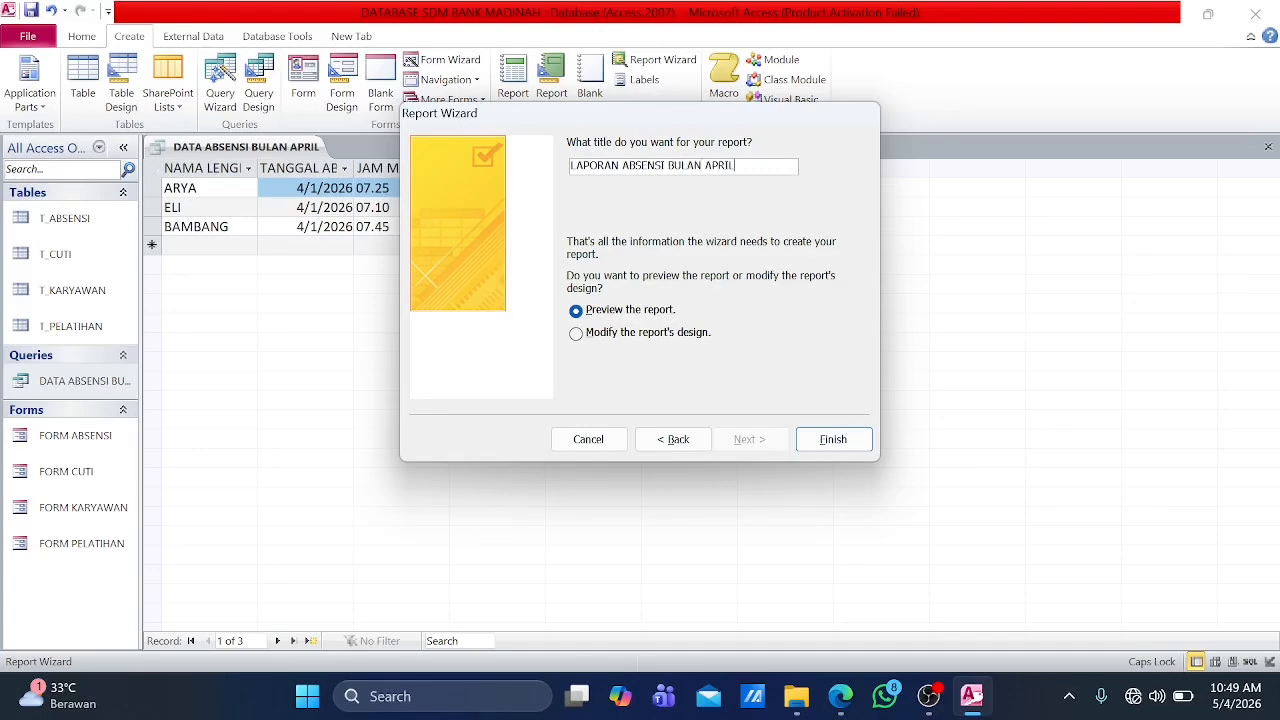
{"action": "left_click", "coordinate": [836, 437]}
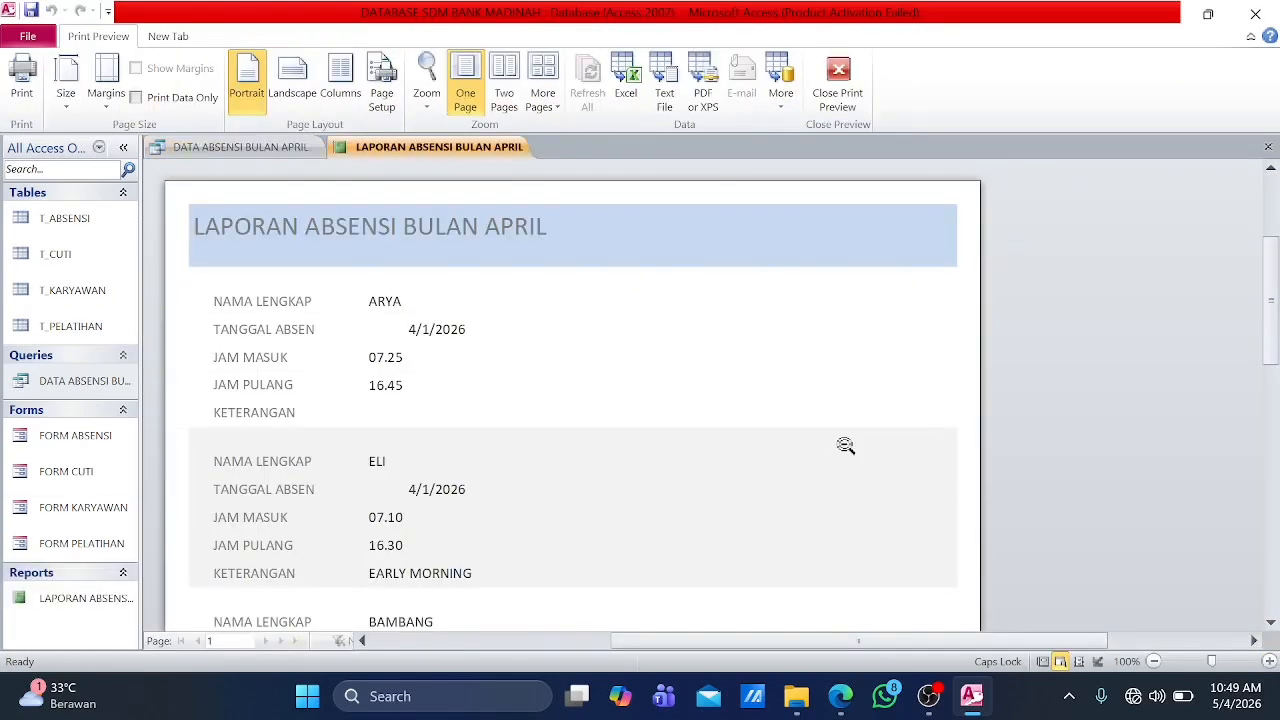
Step: Examine the attendance records of all employees in the previewed April report
{"action": "scroll", "coordinate": [463, 374], "scroll_direction": "down", "scroll_amount": 5}
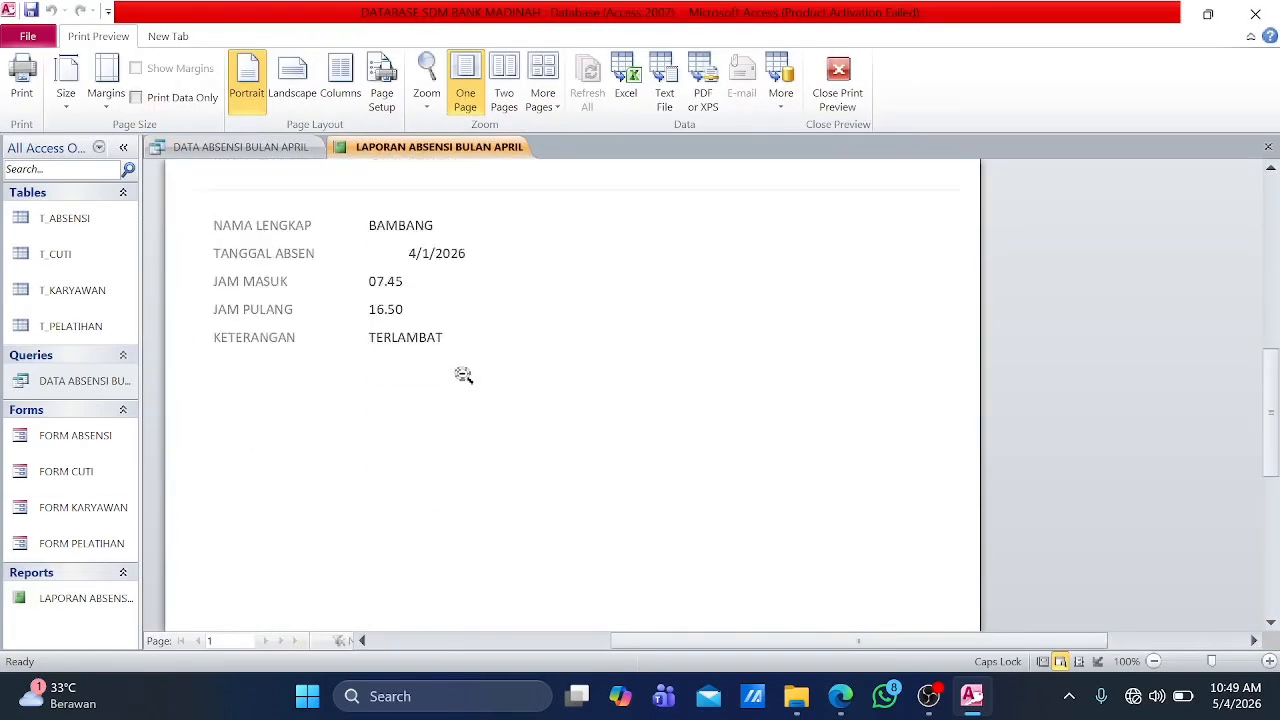
{"action": "scroll", "coordinate": [463, 374], "scroll_direction": "up", "scroll_amount": 3}
{"action": "scroll", "coordinate": [510, 300], "scroll_direction": "up", "scroll_amount": 3}
{"action": "scroll", "coordinate": [516, 300], "scroll_direction": "down", "scroll_amount": 3}
{"action": "scroll", "coordinate": [520, 300], "scroll_direction": "down", "scroll_amount": 3}
{"action": "scroll", "coordinate": [516, 300], "scroll_direction": "up", "scroll_amount": 6}
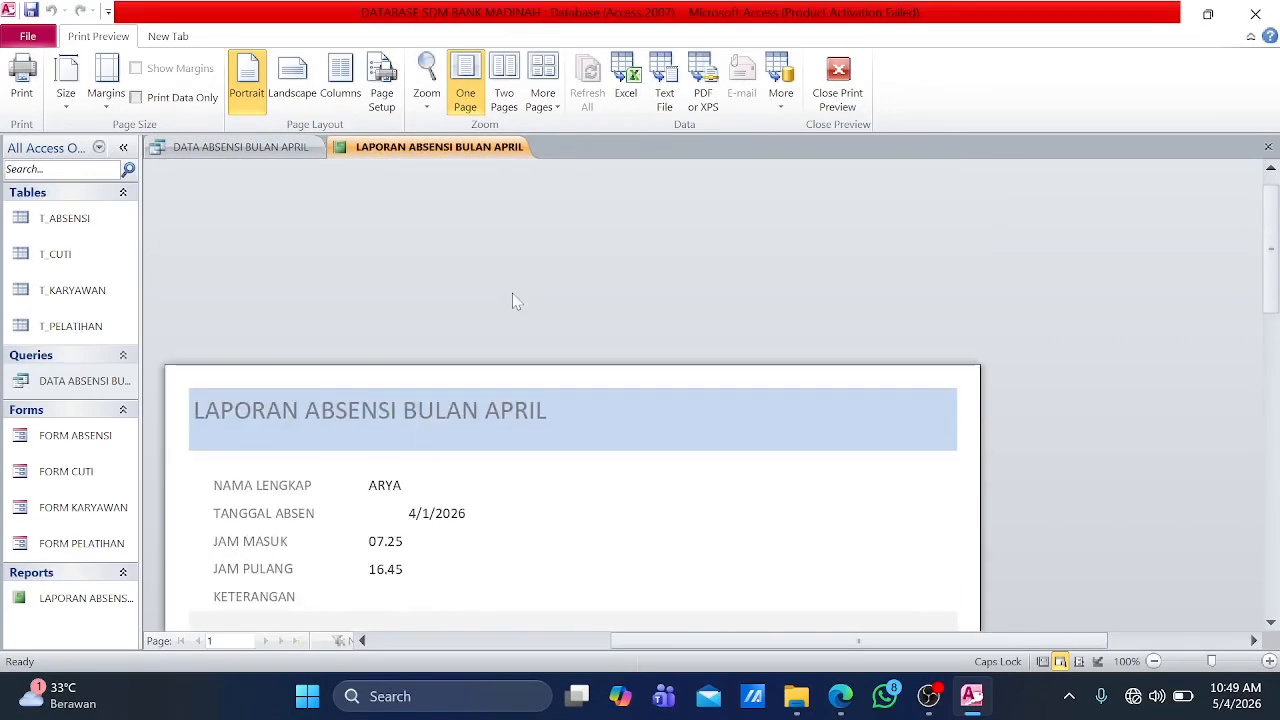
{"action": "scroll", "coordinate": [587, 311], "scroll_direction": "down", "scroll_amount": 3}
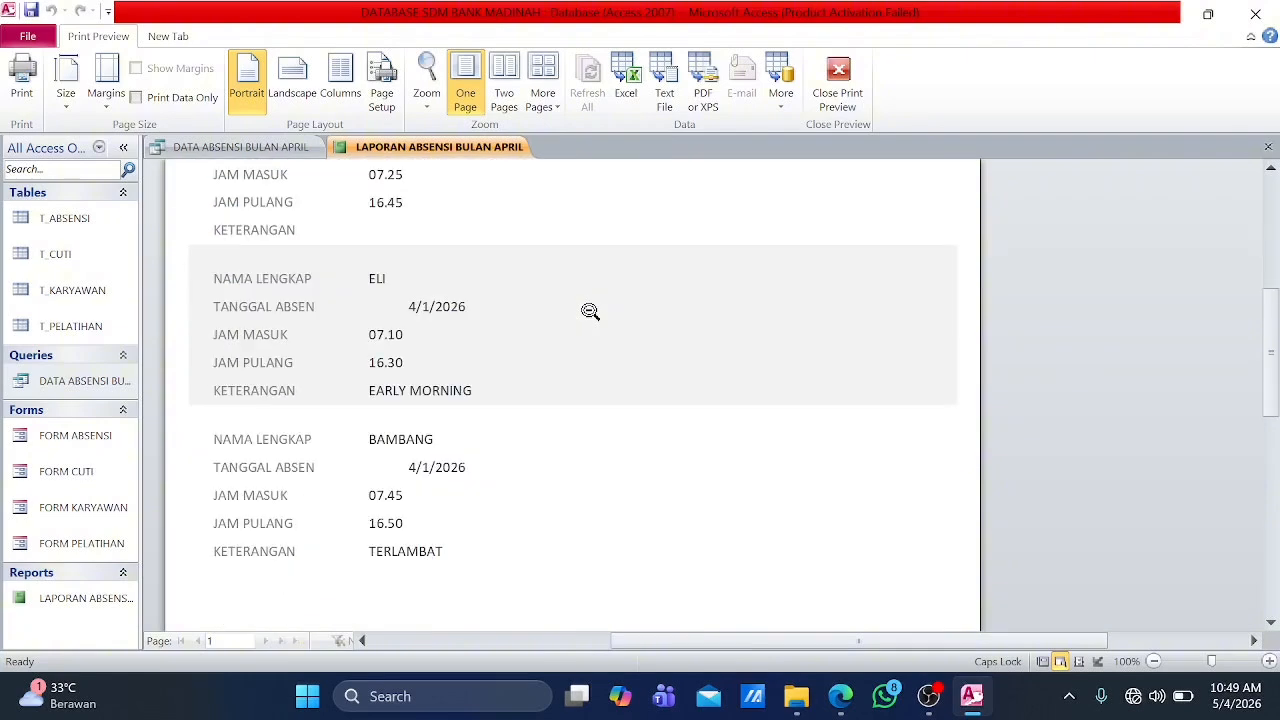
{"action": "scroll", "coordinate": [489, 374], "scroll_direction": "up", "scroll_amount": 2}
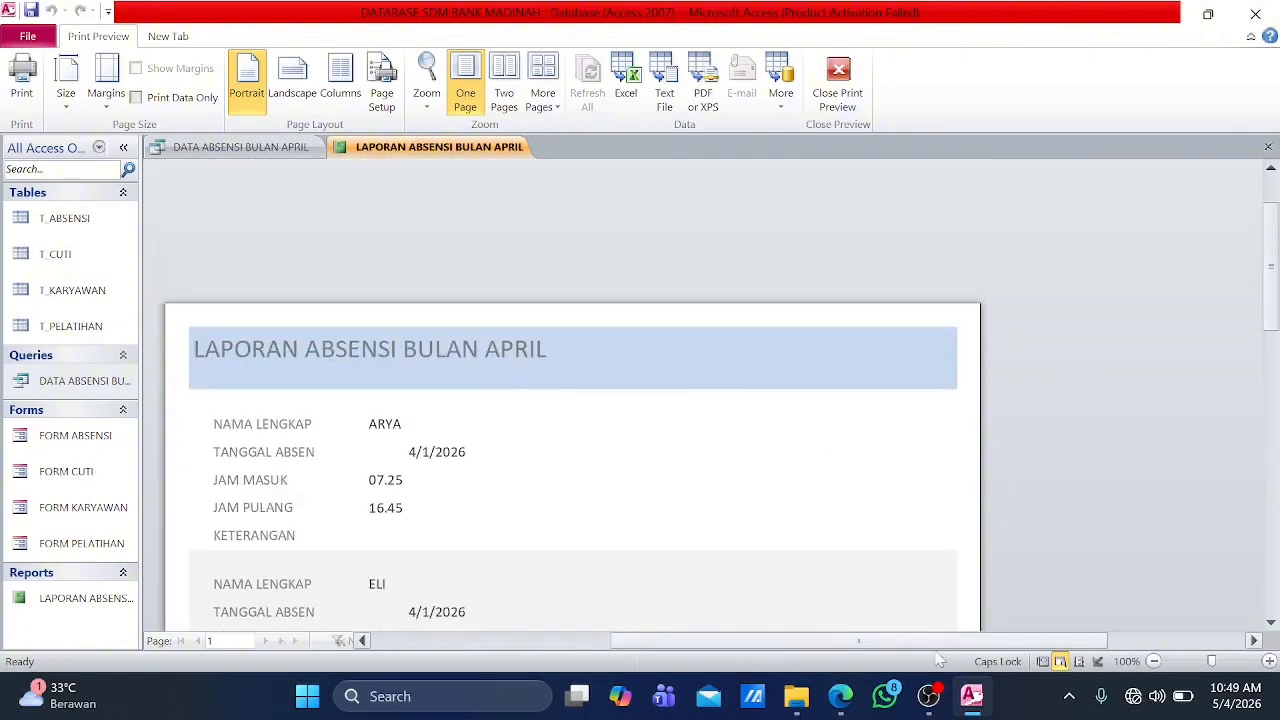